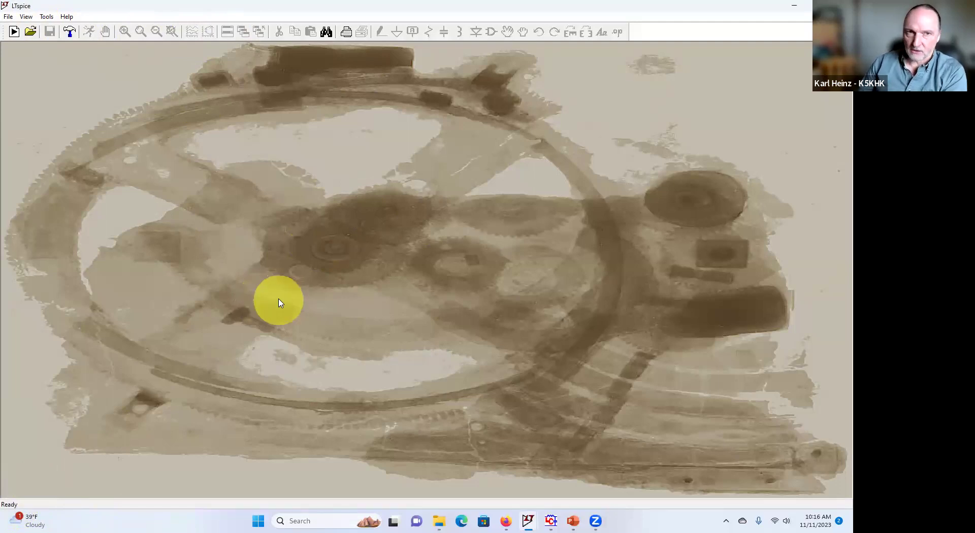
{"action": "left_click", "coordinate": [9, 17]}
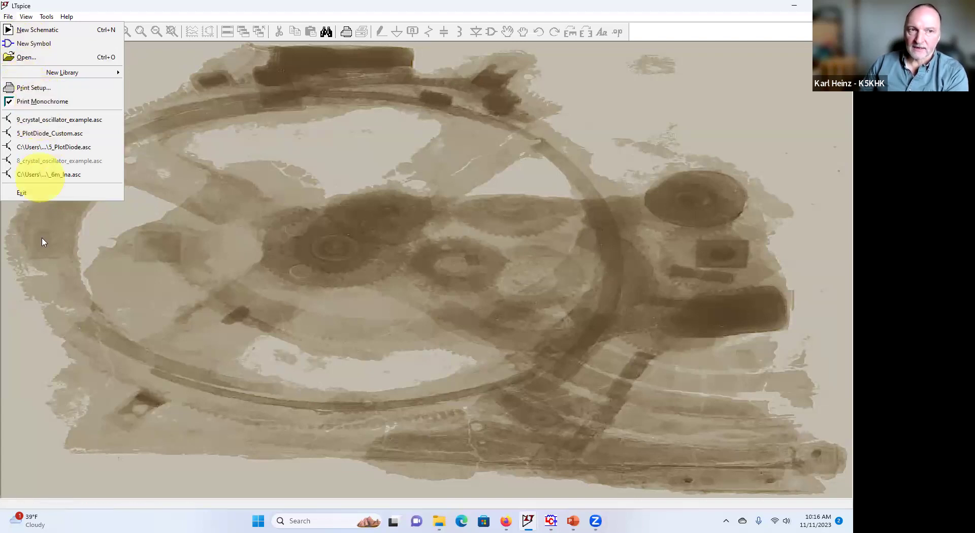
{"action": "left_click", "coordinate": [153, 156]}
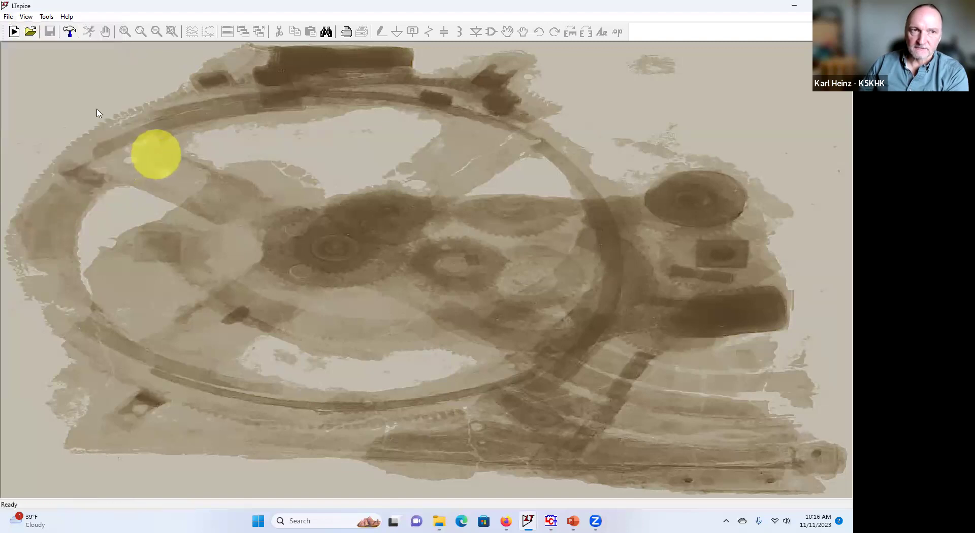
{"action": "left_click", "coordinate": [26, 17]}
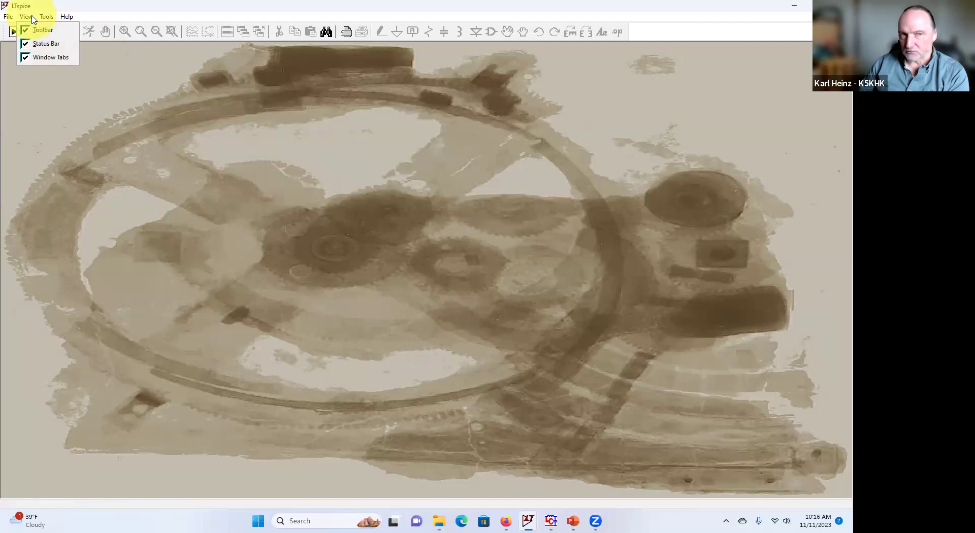
{"action": "mouse_move", "coordinate": [44, 19]}
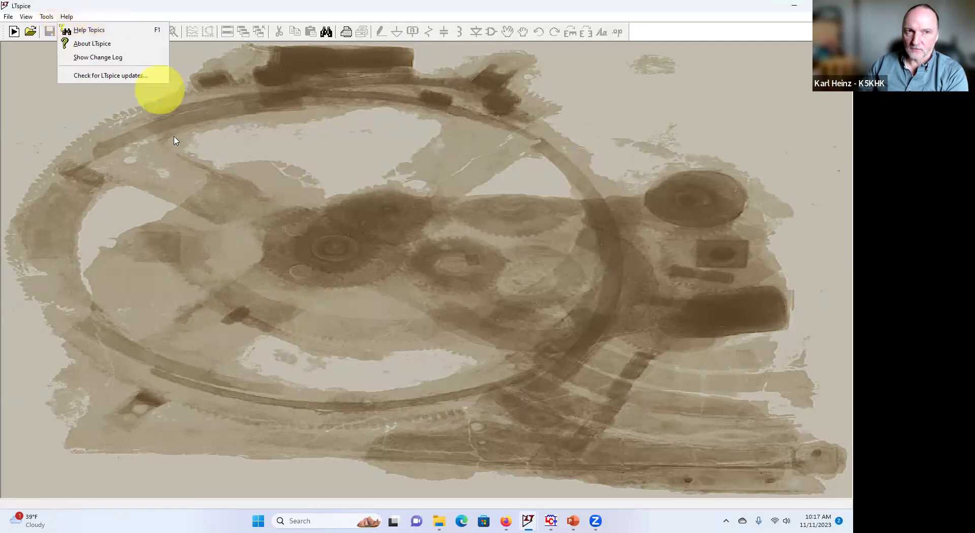
{"action": "left_click", "coordinate": [180, 165]}
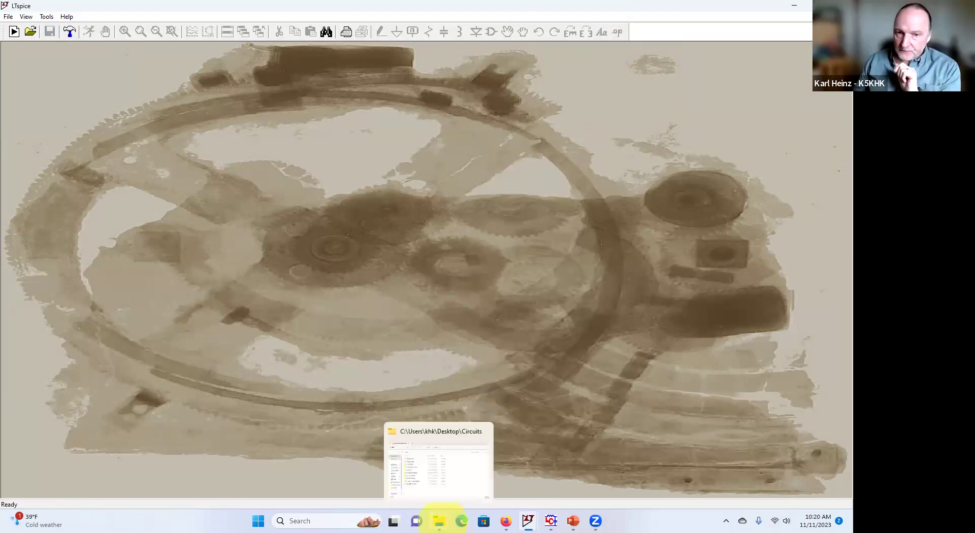
Switch to File Explorer and go to the user profile's AppData folder in a new tab.
{"action": "left_click", "coordinate": [439, 520]}
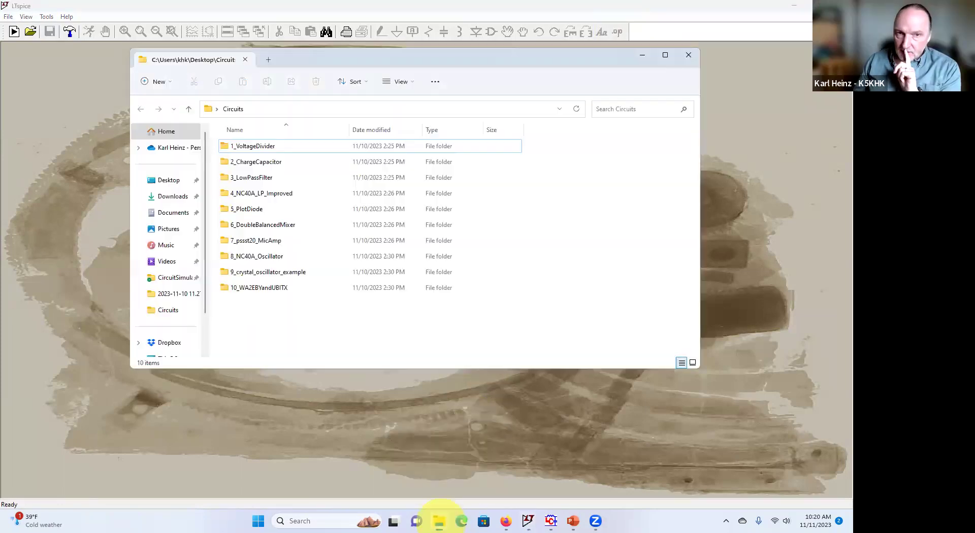
{"action": "left_click", "coordinate": [268, 60]}
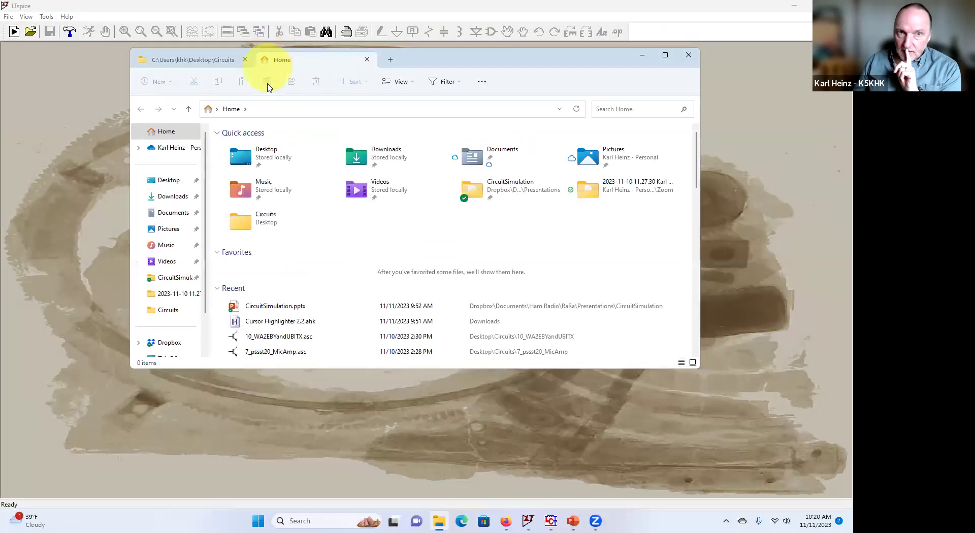
{"action": "left_click", "coordinate": [270, 111]}
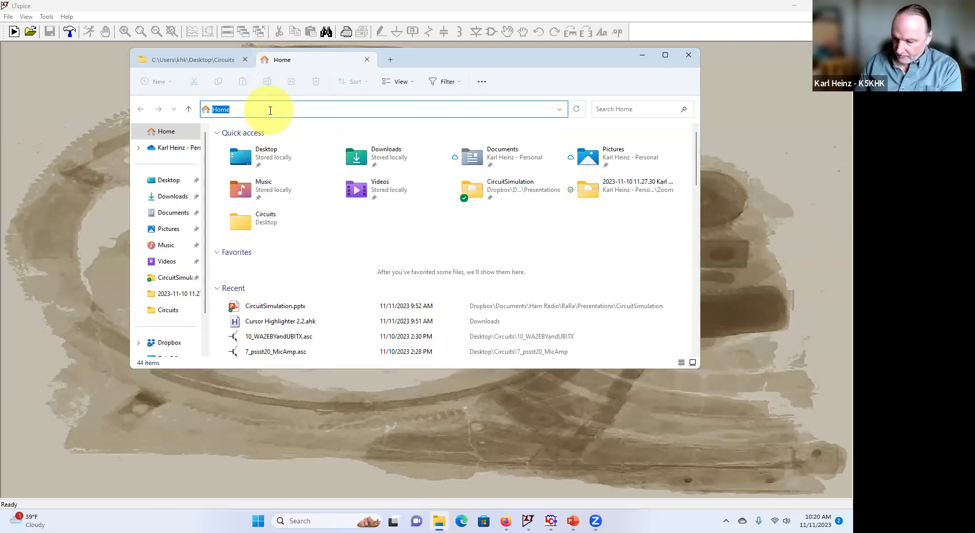
{"action": "type", "text": "c:\\us"}
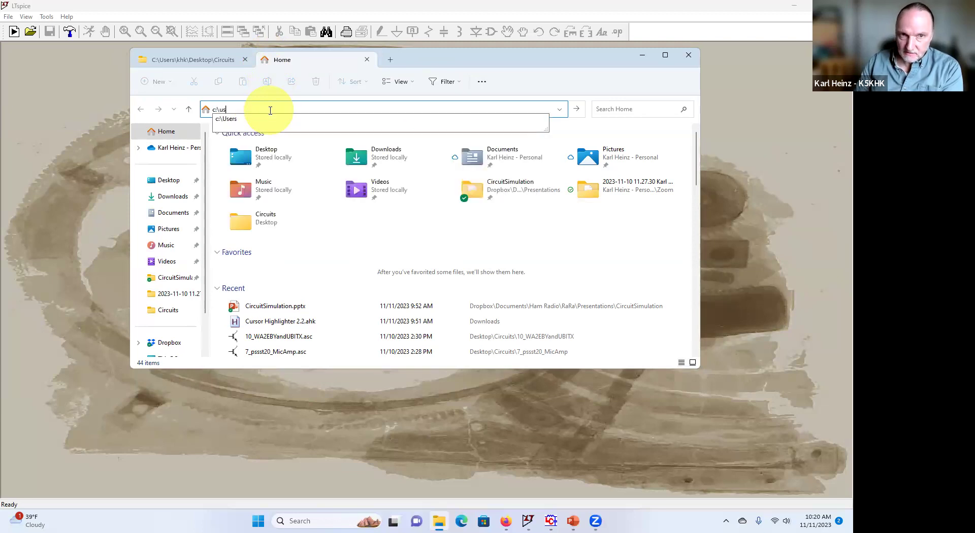
{"action": "type", "text": "ers\\k"}
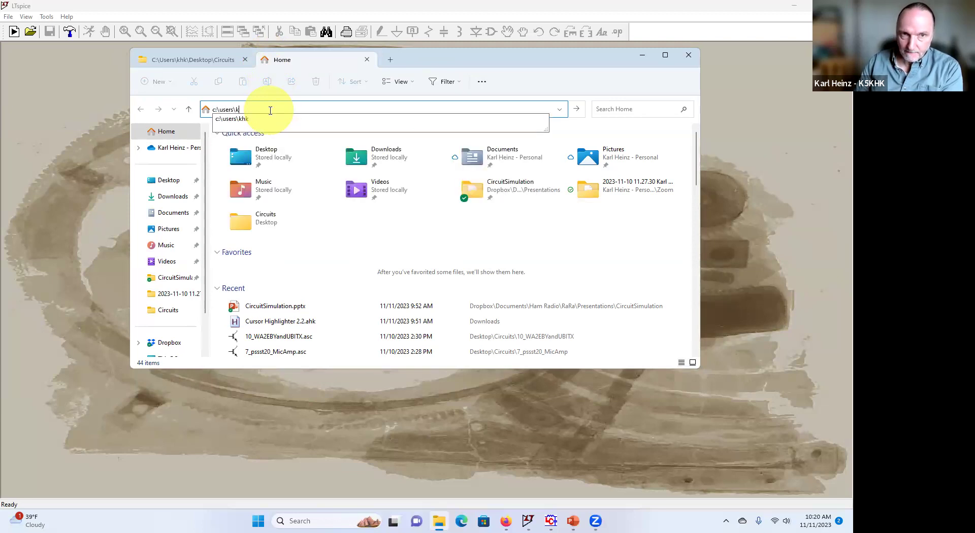
{"action": "type", "text": "hk\\app"}
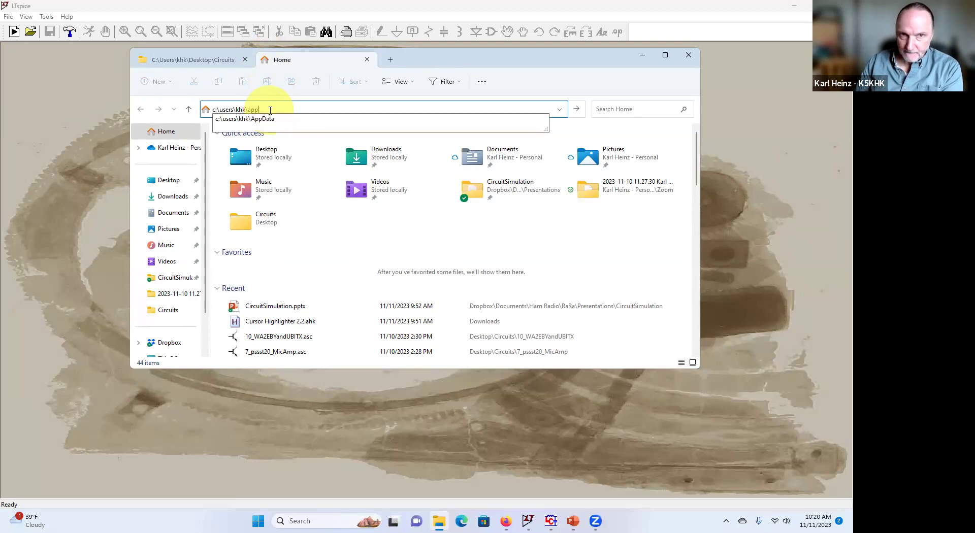
{"action": "type", "text": "data"}
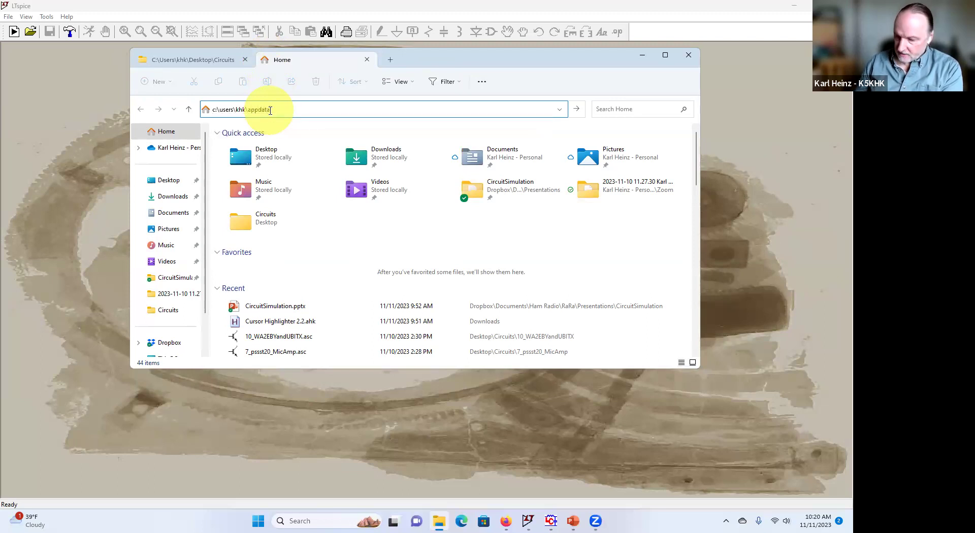
{"action": "type", "text": "\\"}
{"action": "key", "text": "Return"}
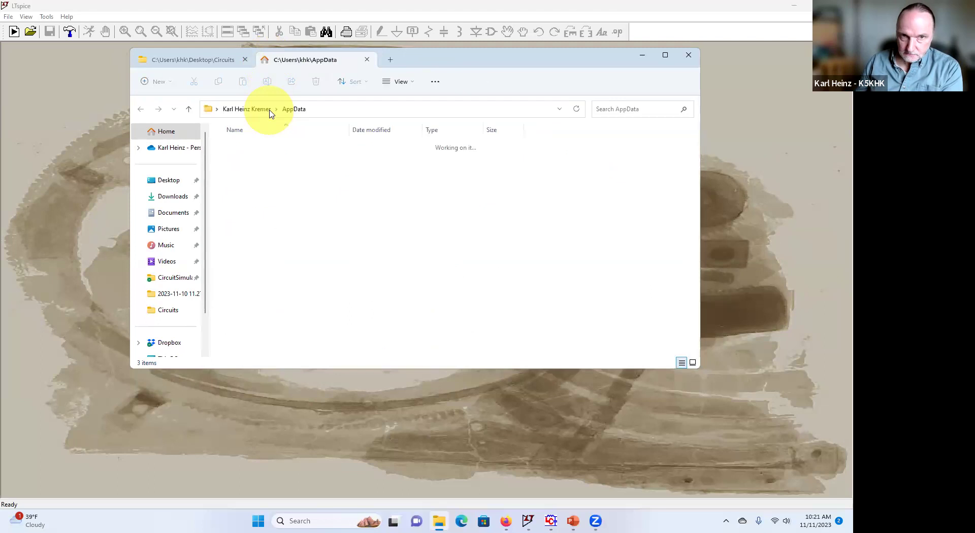
Look through the Roaming folder for the LTspice configuration file, and return to AppData.
{"action": "left_click", "coordinate": [244, 181]}
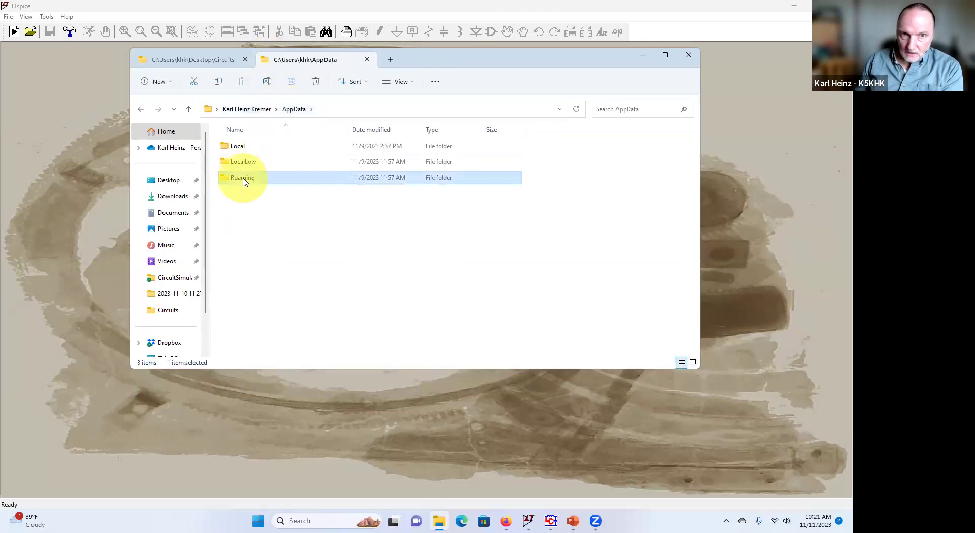
{"action": "double_click", "coordinate": [244, 181]}
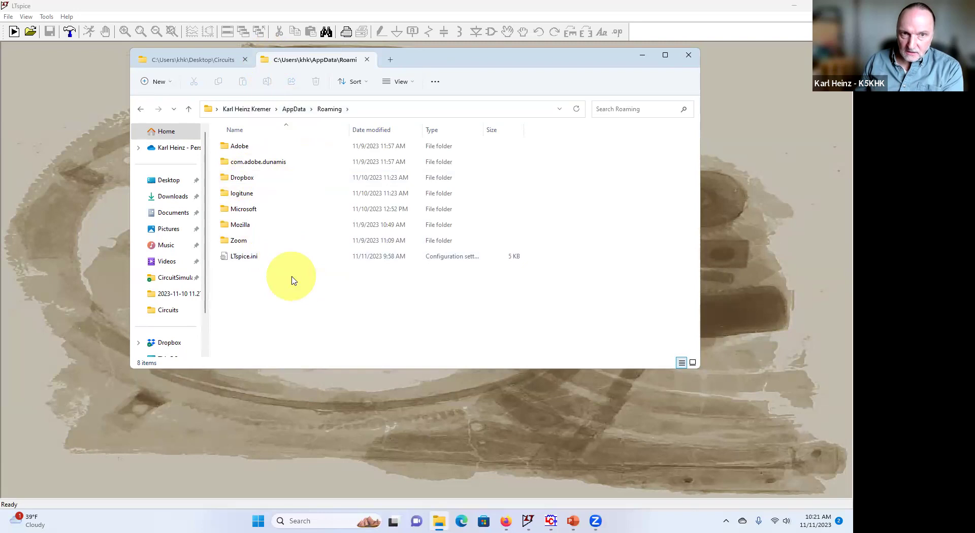
{"action": "left_click", "coordinate": [293, 109]}
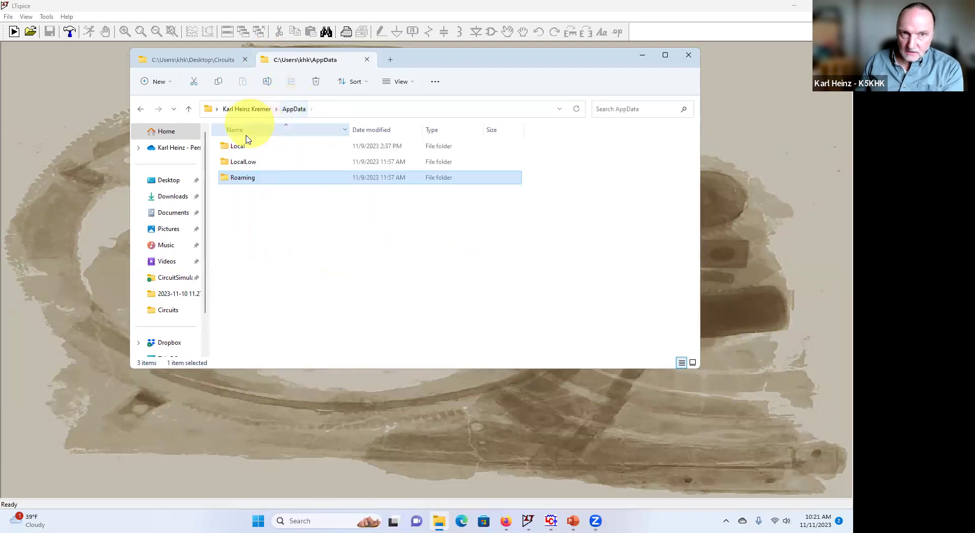
Go to the LTspice folder inside Local and look into its lib subfolder.
{"action": "double_click", "coordinate": [238, 146]}
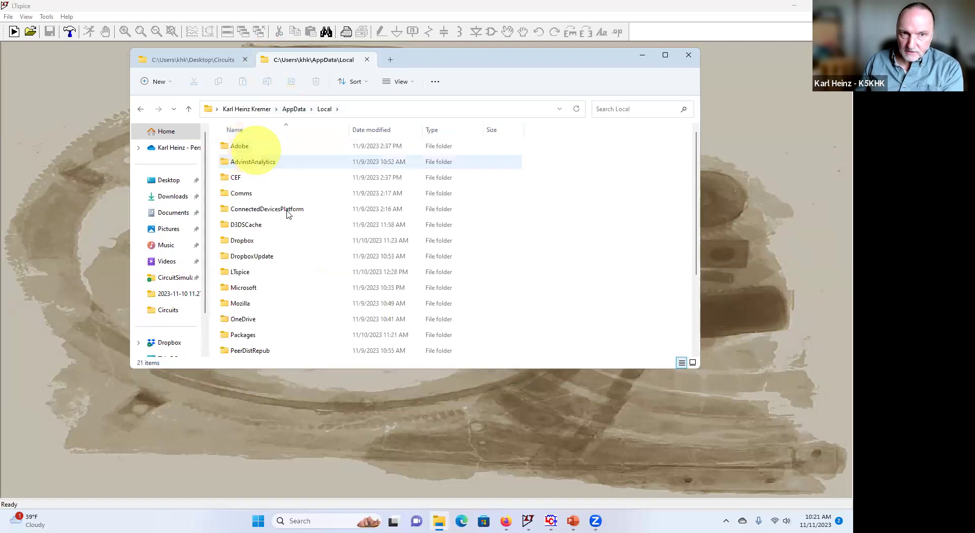
{"action": "scroll", "coordinate": [287, 235], "scroll_direction": "down", "scroll_amount": 3}
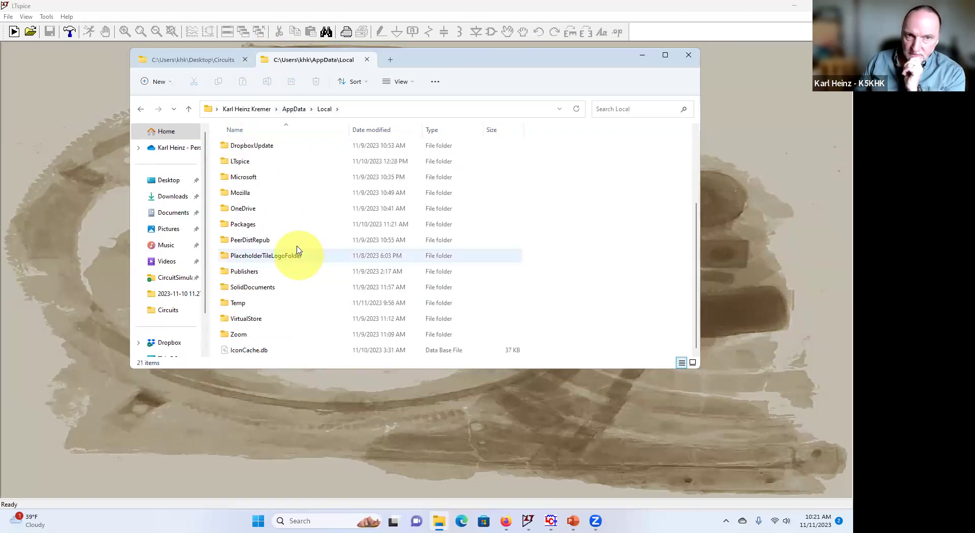
{"action": "left_click", "coordinate": [238, 164]}
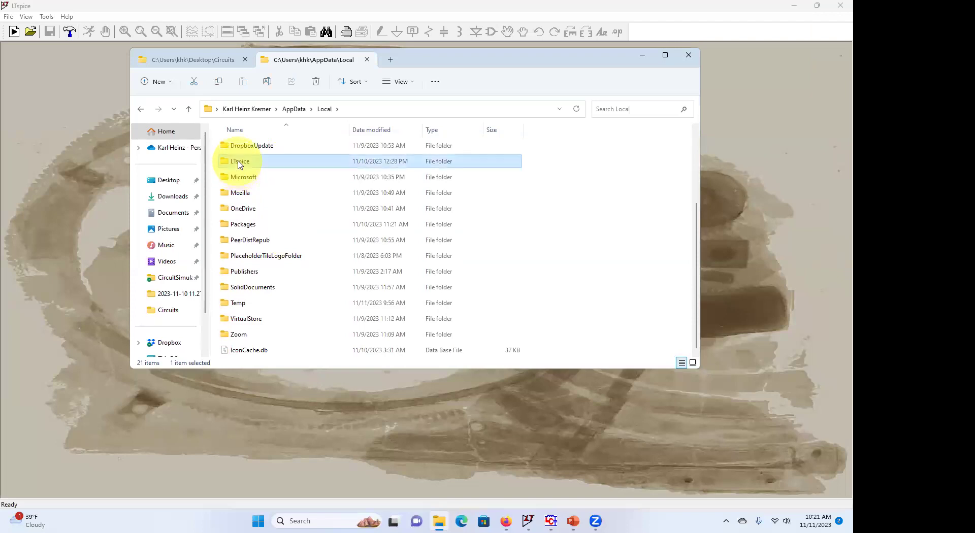
{"action": "double_click", "coordinate": [238, 164]}
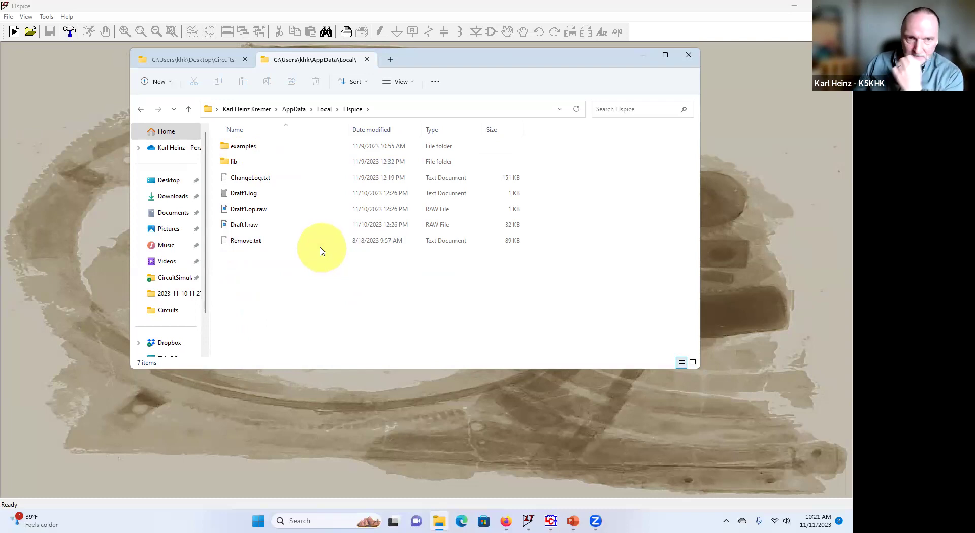
{"action": "double_click", "coordinate": [232, 166]}
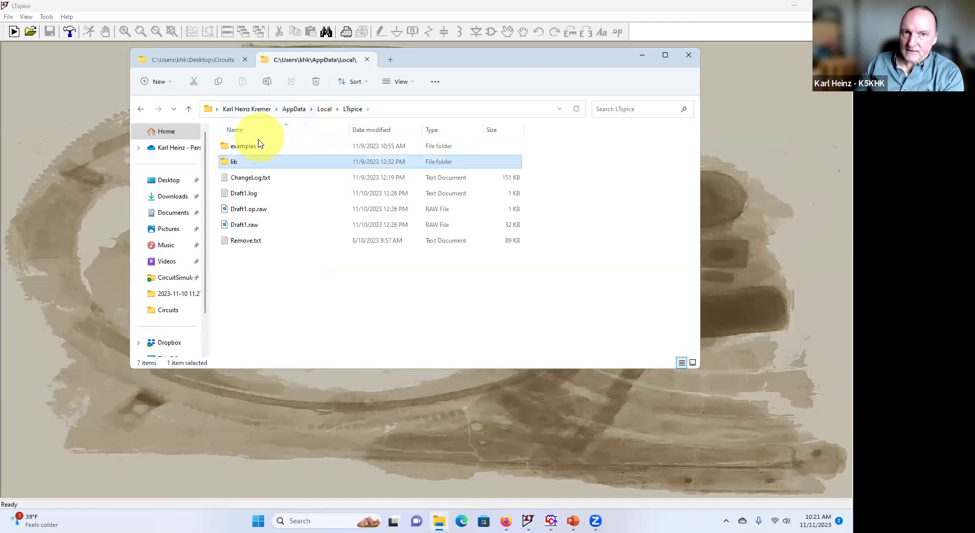
View the Educational schematics inside LTspice's examples folder, and return to the examples folder.
{"action": "double_click", "coordinate": [246, 147]}
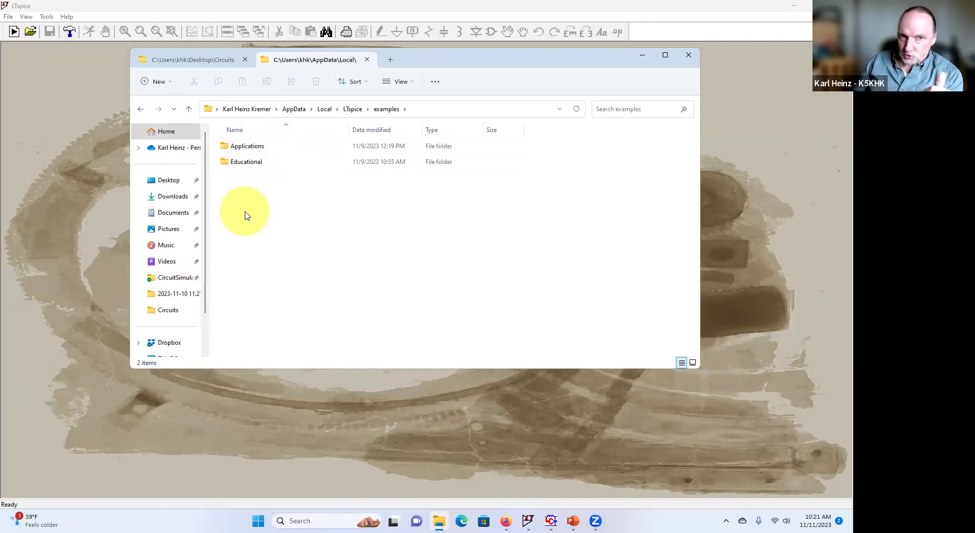
{"action": "double_click", "coordinate": [244, 162]}
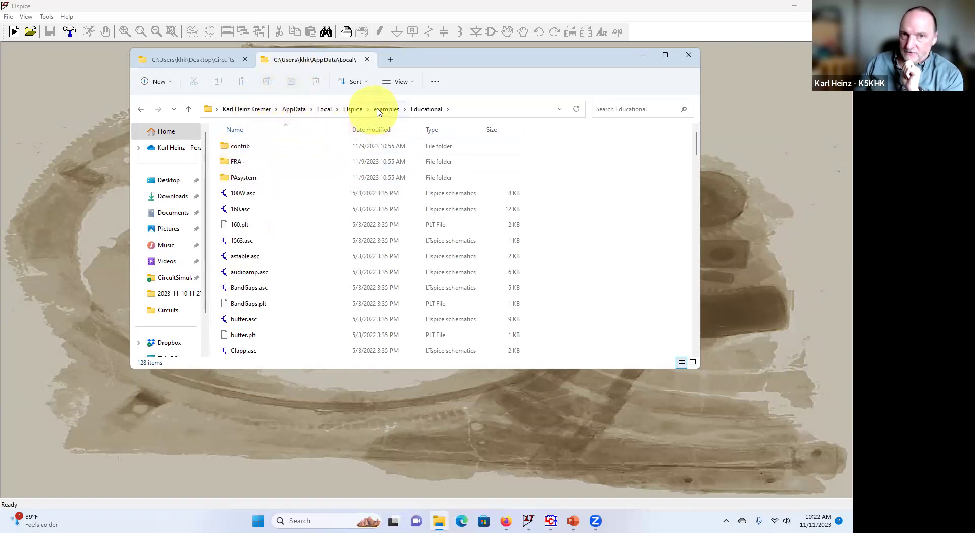
{"action": "left_click", "coordinate": [384, 110]}
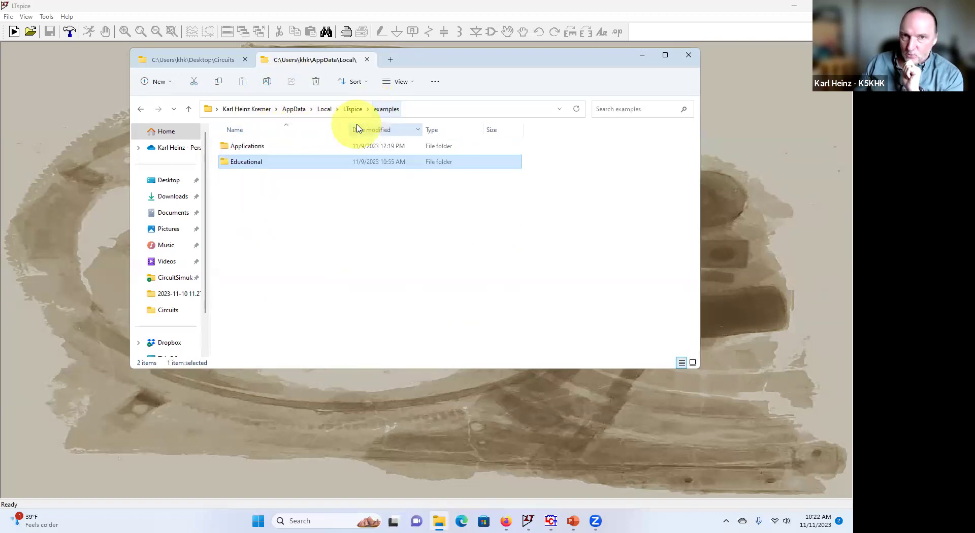
Browse the example schematics in the Applications folder.
{"action": "double_click", "coordinate": [248, 149]}
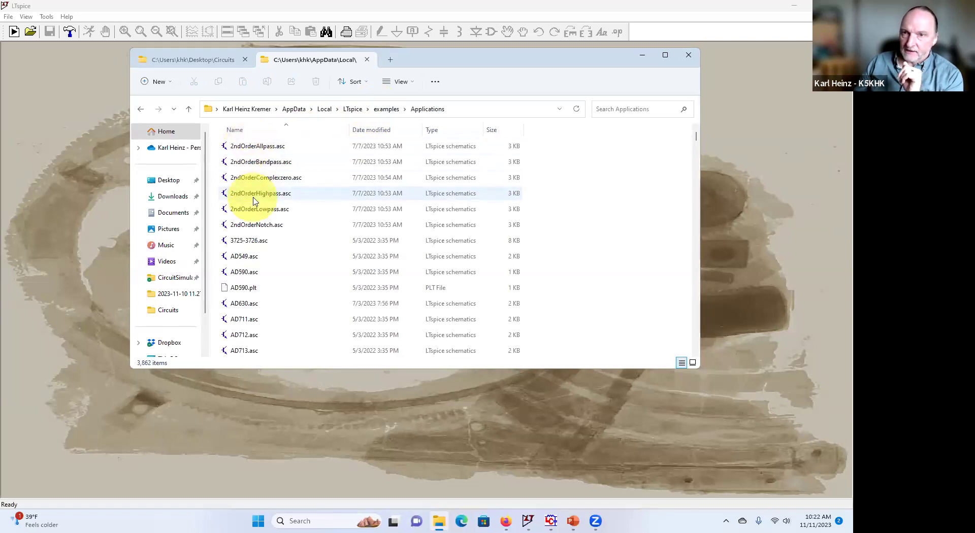
{"action": "scroll", "coordinate": [246, 319], "scroll_direction": "down", "scroll_amount": 20}
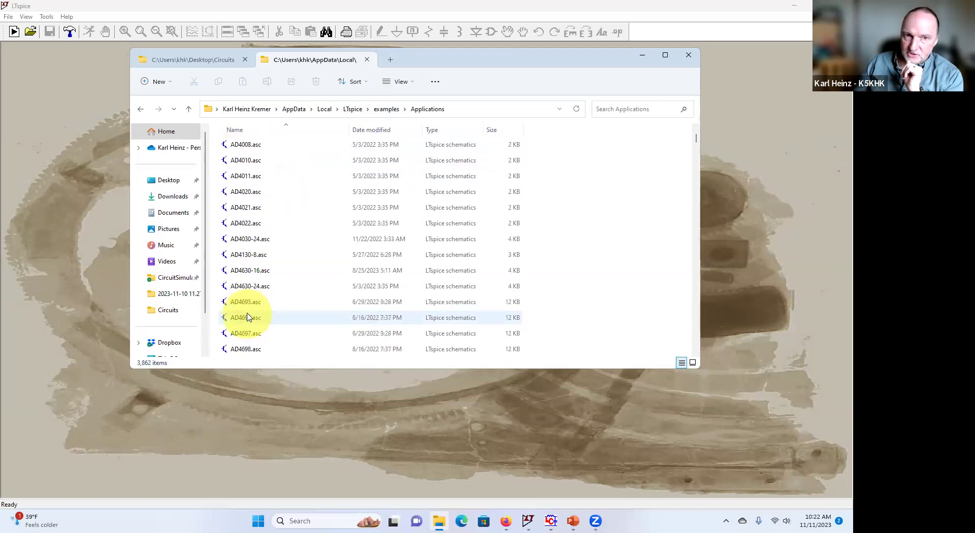
{"action": "scroll", "coordinate": [247, 314], "scroll_direction": "down", "scroll_amount": 15}
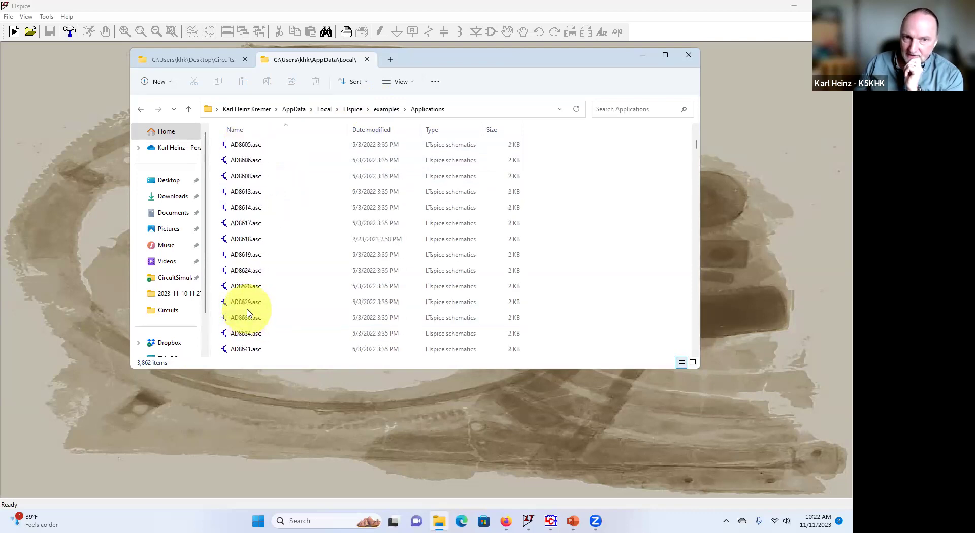
{"action": "scroll", "coordinate": [249, 313], "scroll_direction": "down", "scroll_amount": 15}
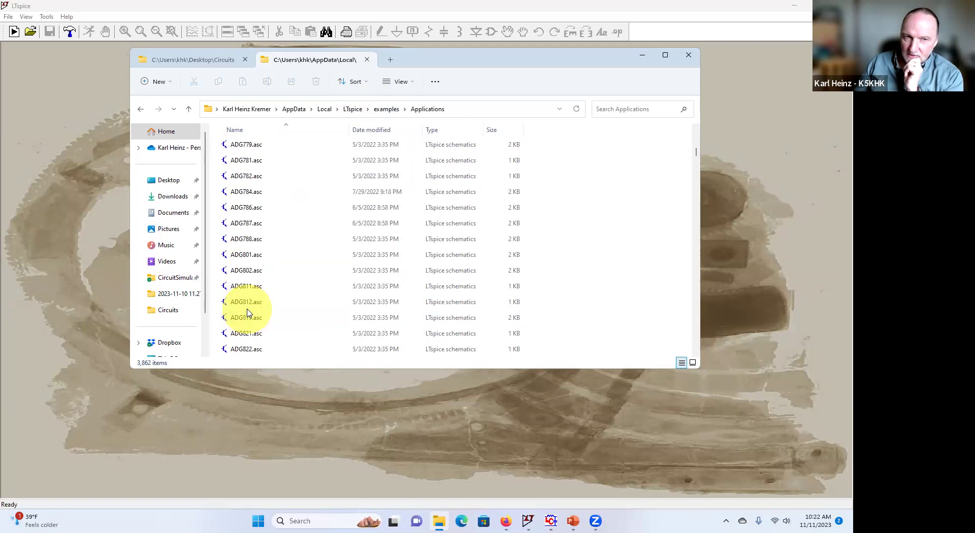
{"action": "scroll", "coordinate": [248, 313], "scroll_direction": "down", "scroll_amount": 15}
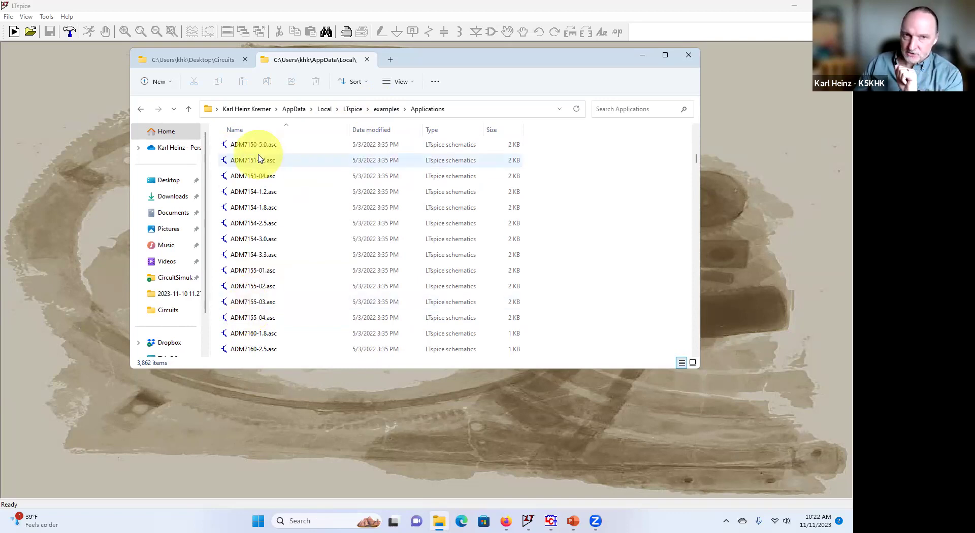
Close the File Explorer window and create a new blank schematic in LTspice.
{"action": "left_click", "coordinate": [688, 55]}
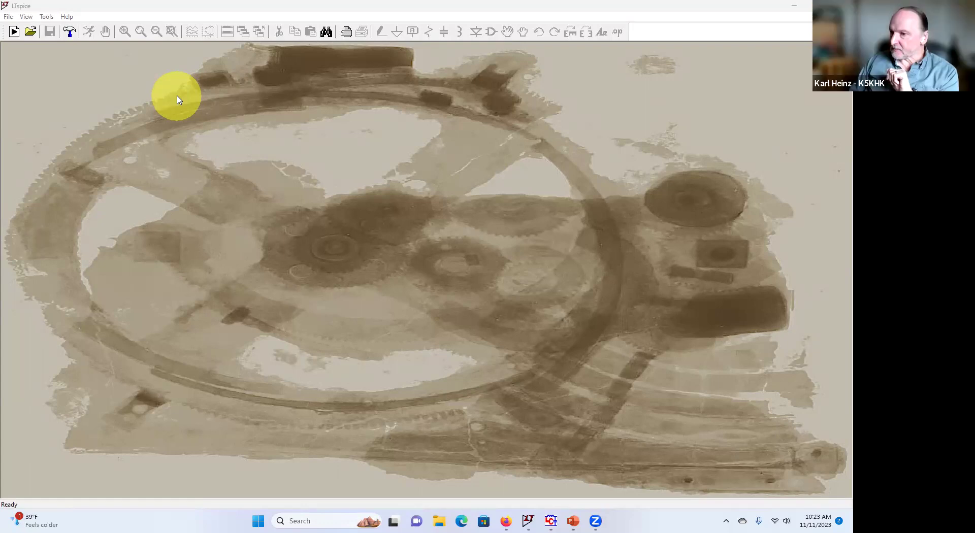
{"action": "left_click", "coordinate": [14, 31]}
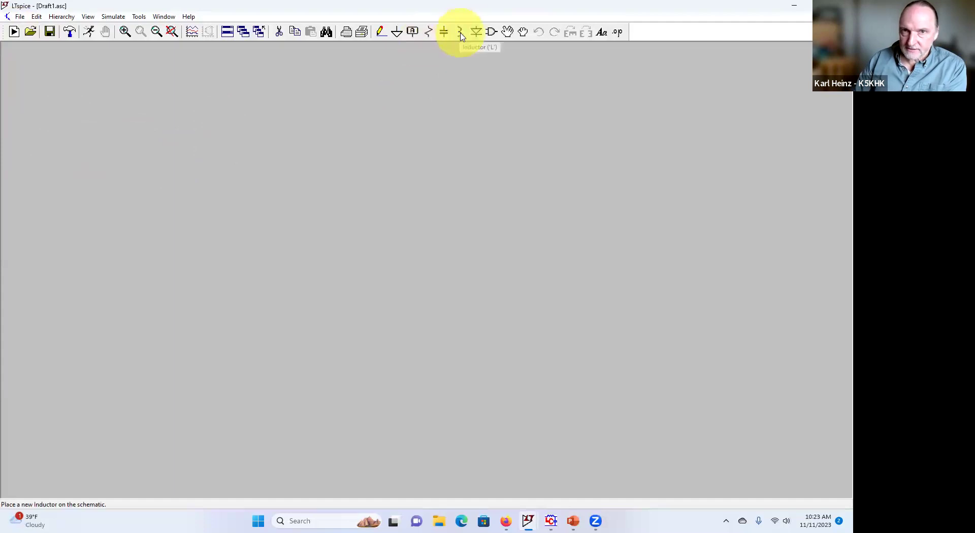
{"action": "left_click", "coordinate": [429, 32]}
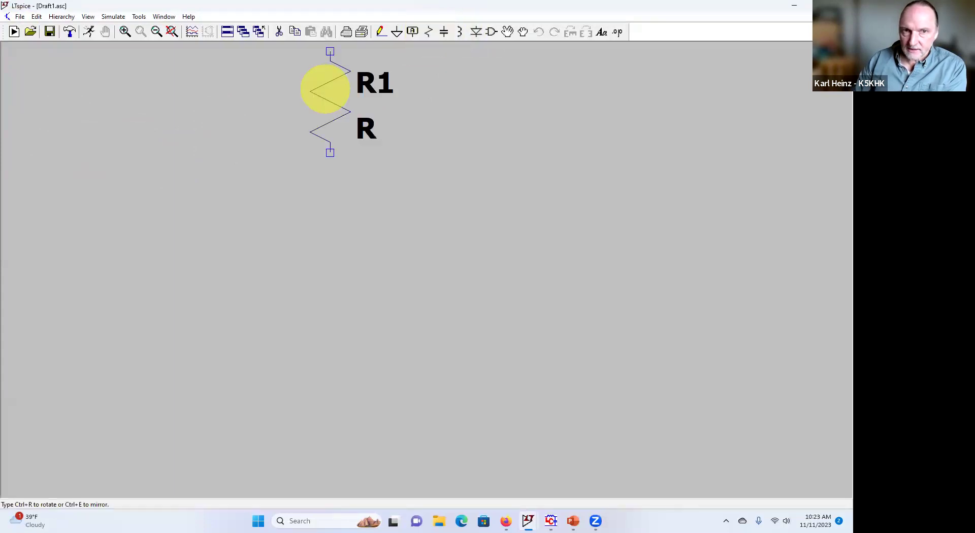
{"action": "key", "text": "Escape"}
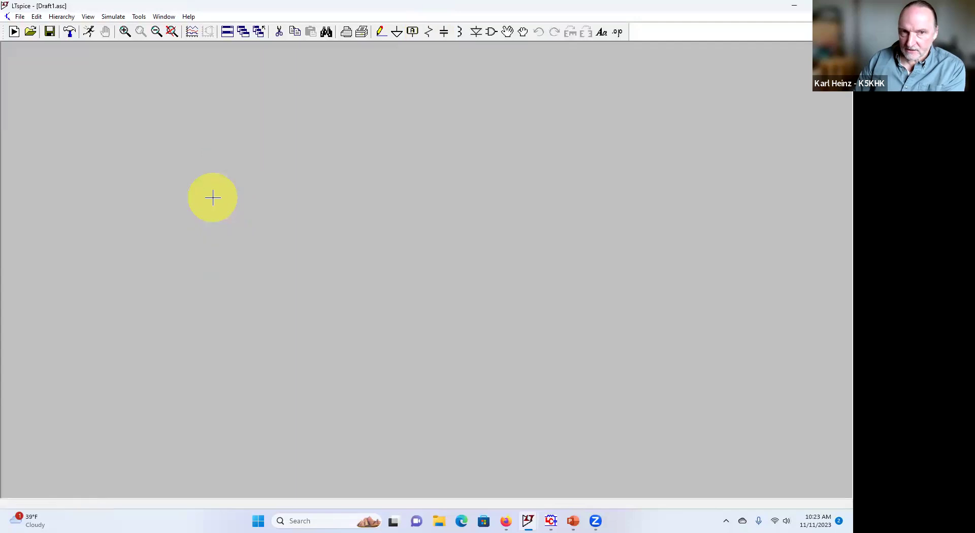
{"action": "key", "text": "r"}
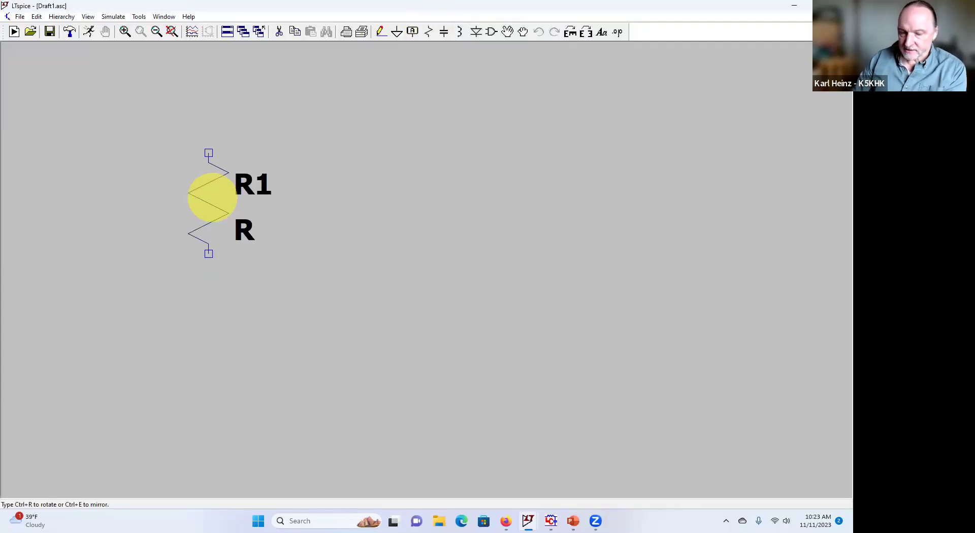
{"action": "key", "text": "Escape"}
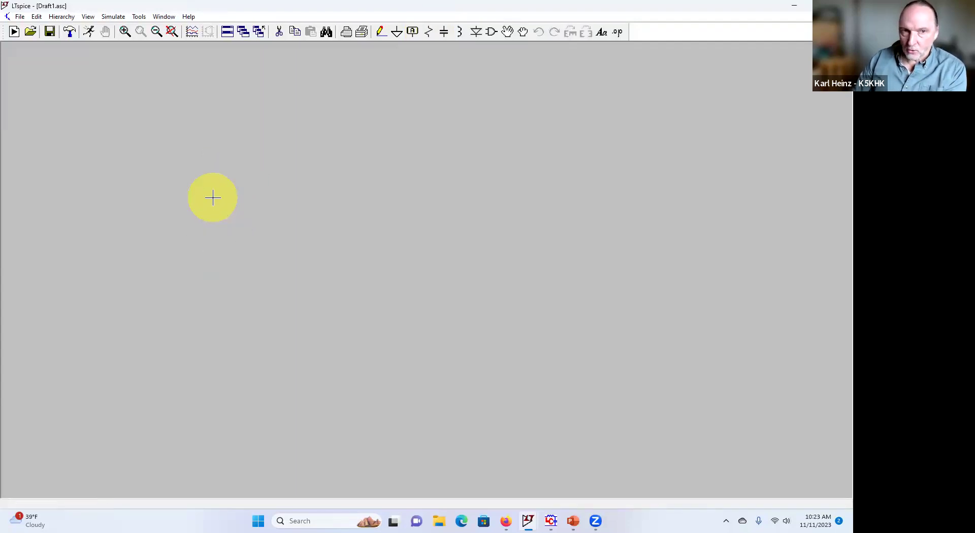
Place a resistor using the res symbol from the component library in the blank schematic, and delete it again.
{"action": "left_click", "coordinate": [494, 32]}
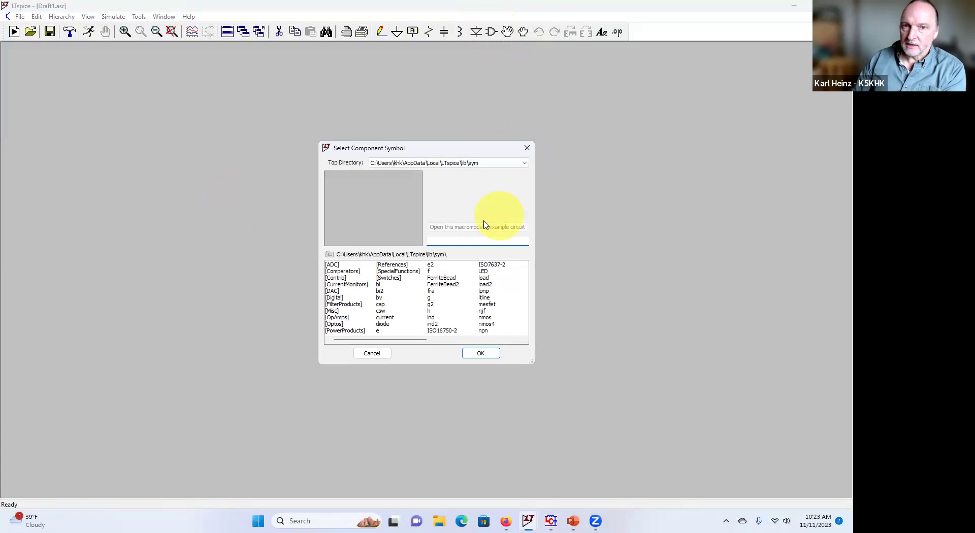
{"action": "type", "text": "res"}
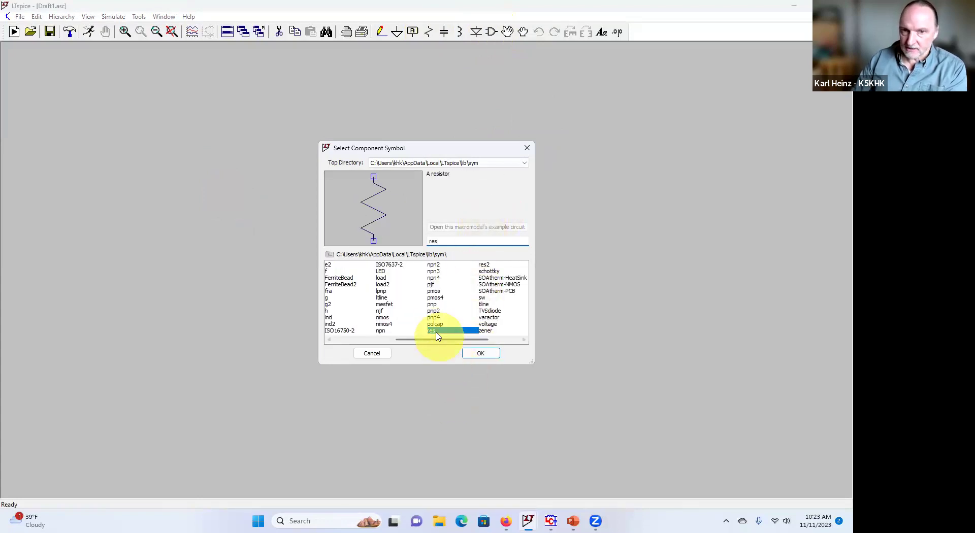
{"action": "left_click", "coordinate": [485, 354]}
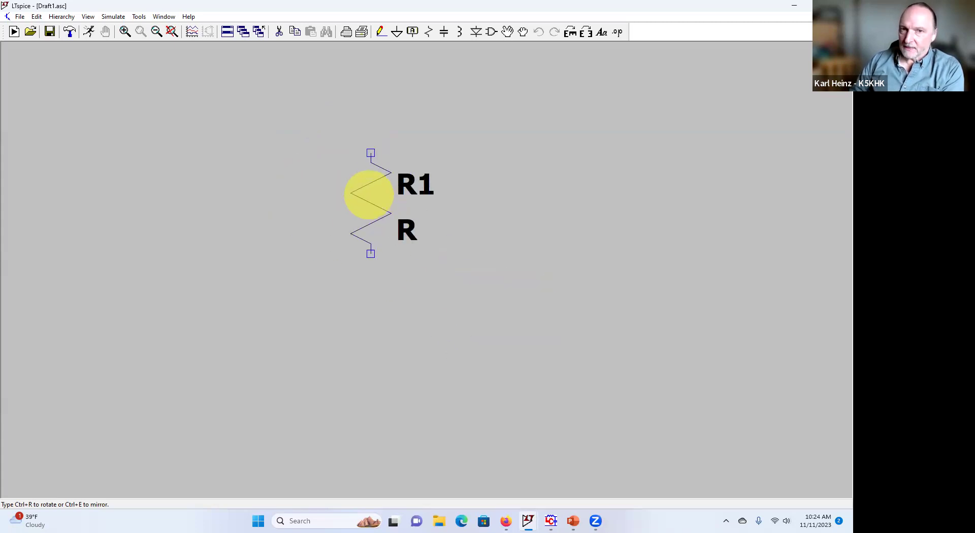
{"action": "left_click", "coordinate": [370, 194]}
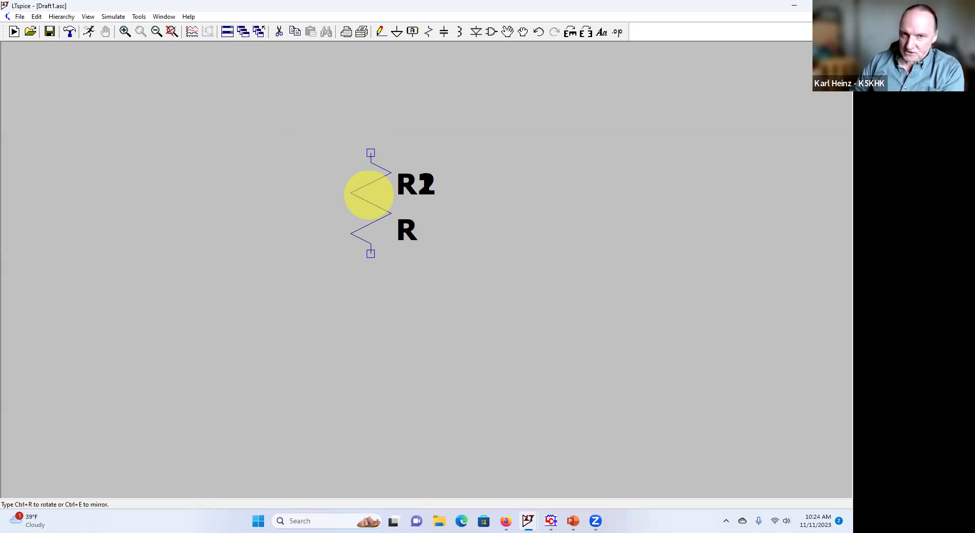
{"action": "key", "text": "Escape"}
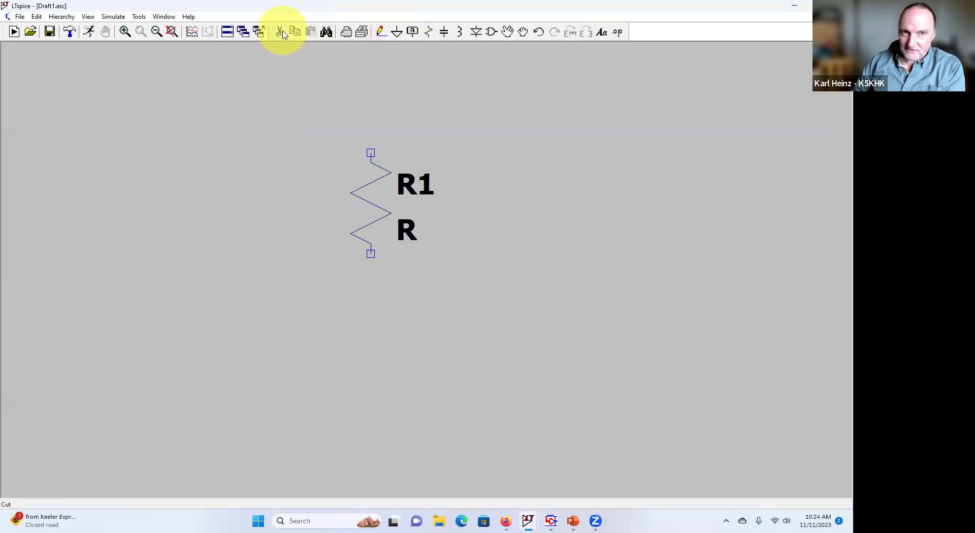
{"action": "left_click", "coordinate": [279, 31]}
{"action": "left_click", "coordinate": [389, 222]}
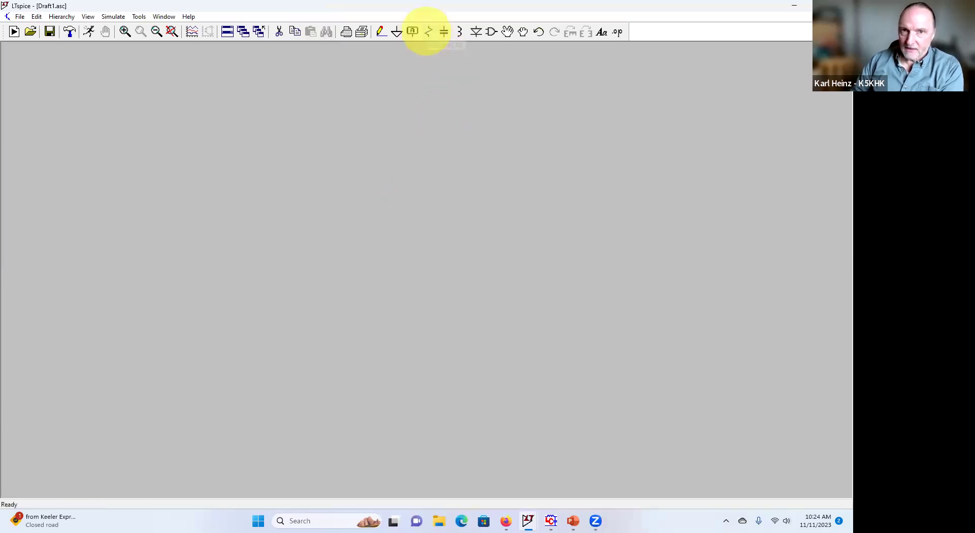
Place two vertical resistors in the schematic, the second directly below the first.
{"action": "left_click", "coordinate": [428, 31]}
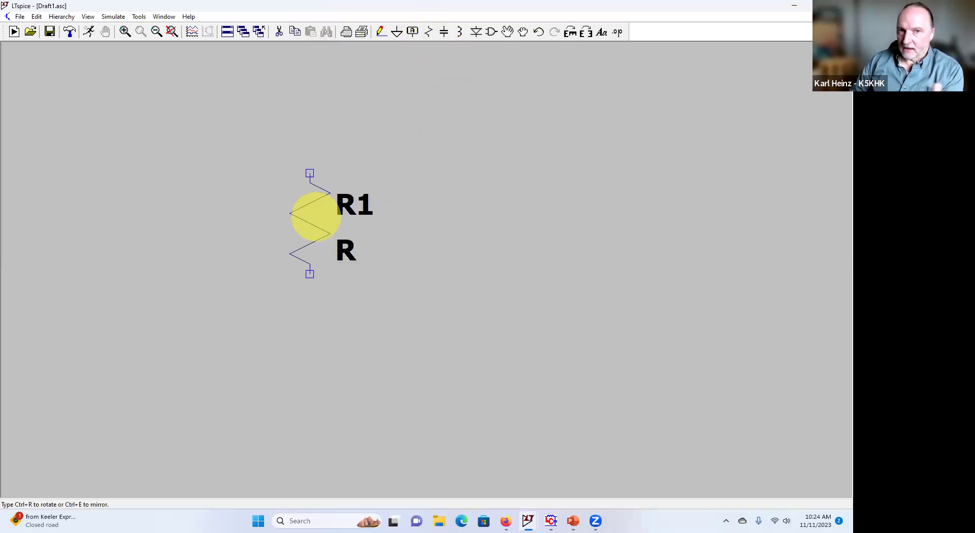
{"action": "left_click", "coordinate": [315, 217]}
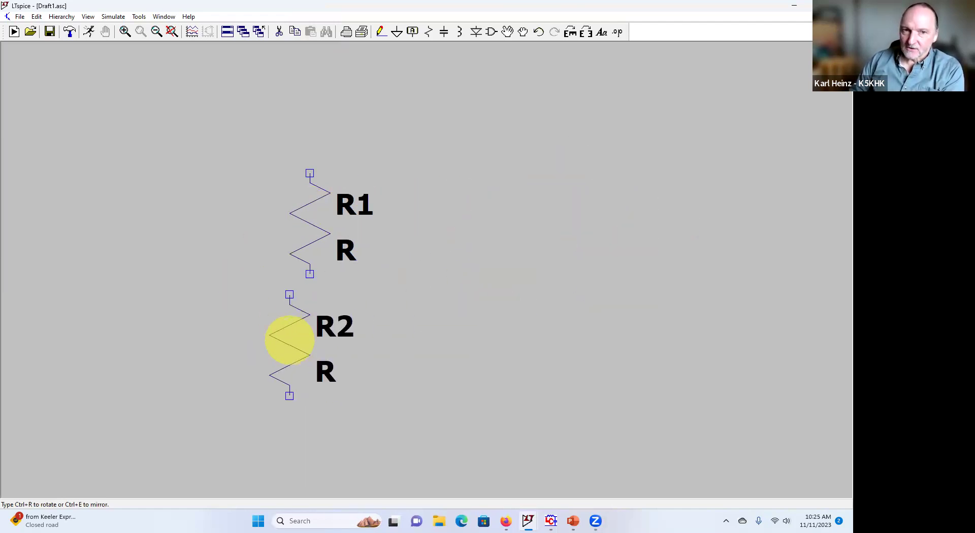
{"action": "left_click", "coordinate": [307, 348]}
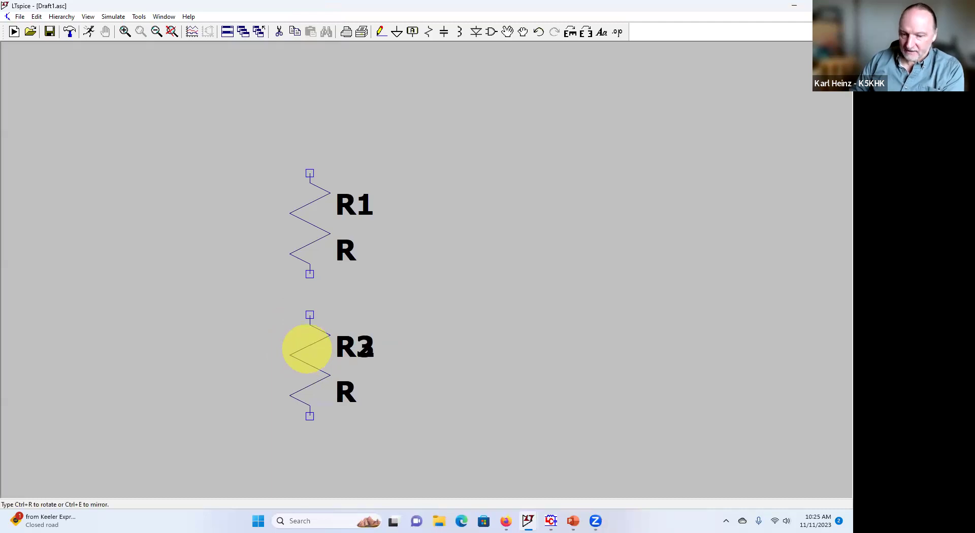
{"action": "key", "text": "Escape"}
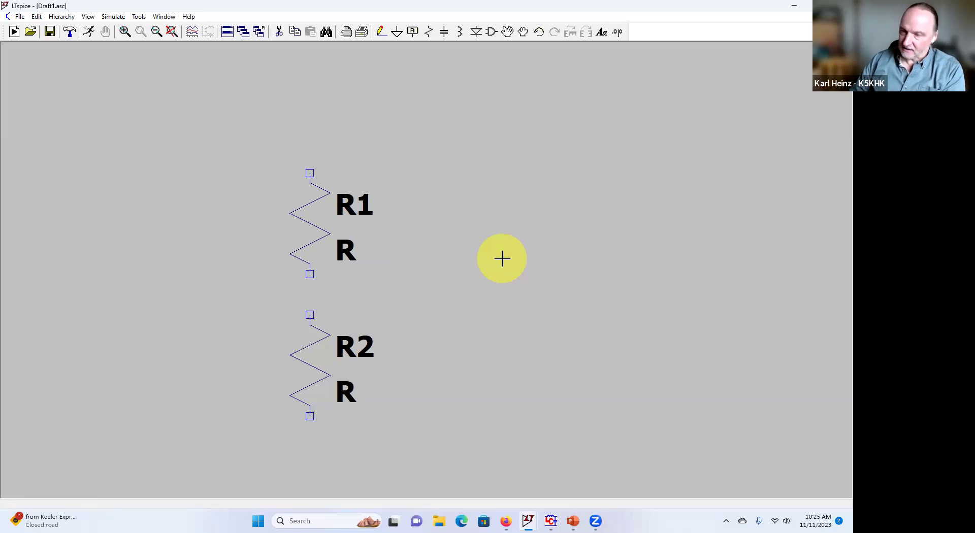
Place one voltage source to the left of the two resistors.
{"action": "key", "text": "v"}
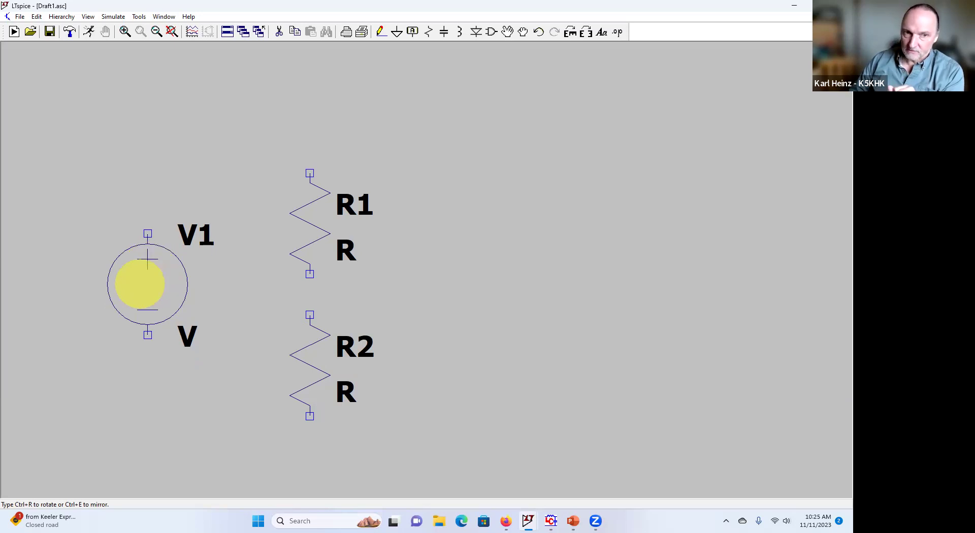
{"action": "left_click", "coordinate": [128, 280]}
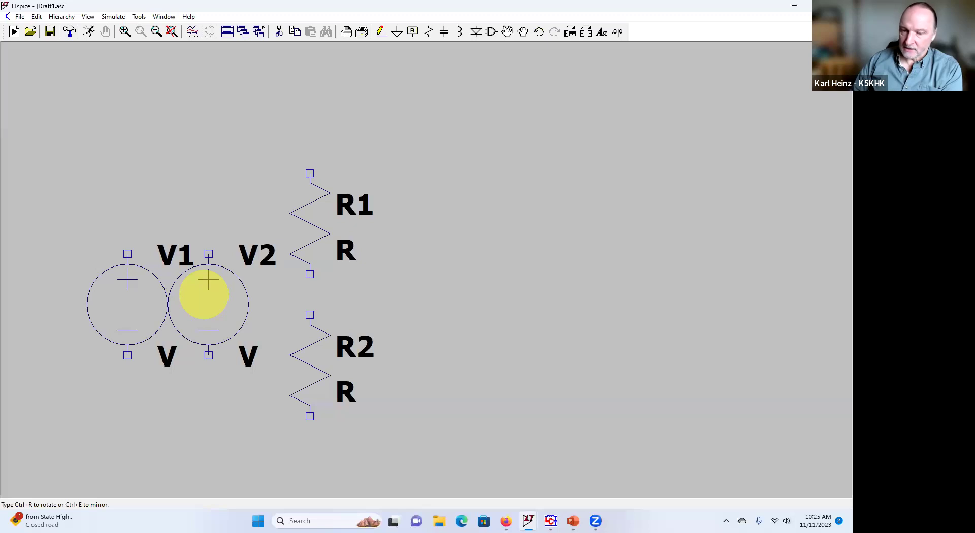
{"action": "key", "text": "Escape"}
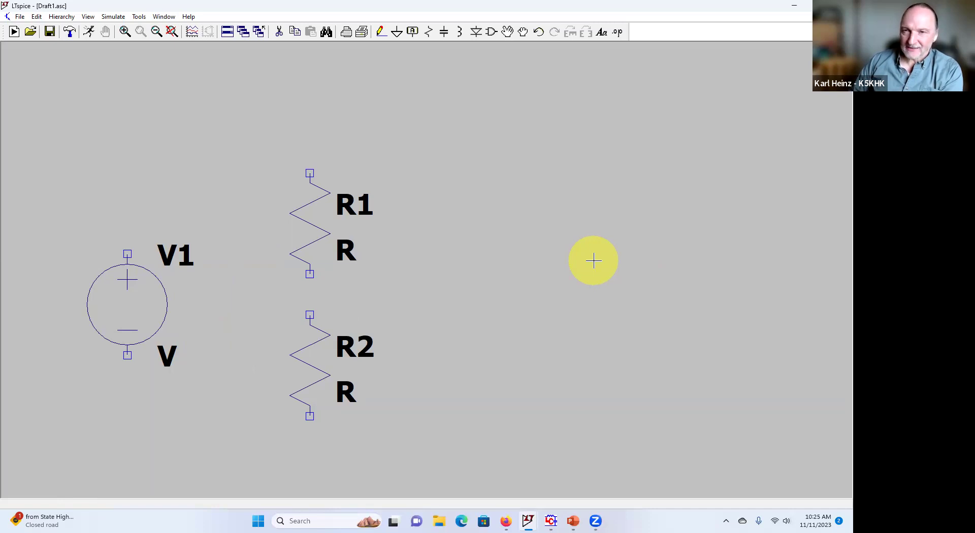
{"action": "left_click", "coordinate": [380, 33]}
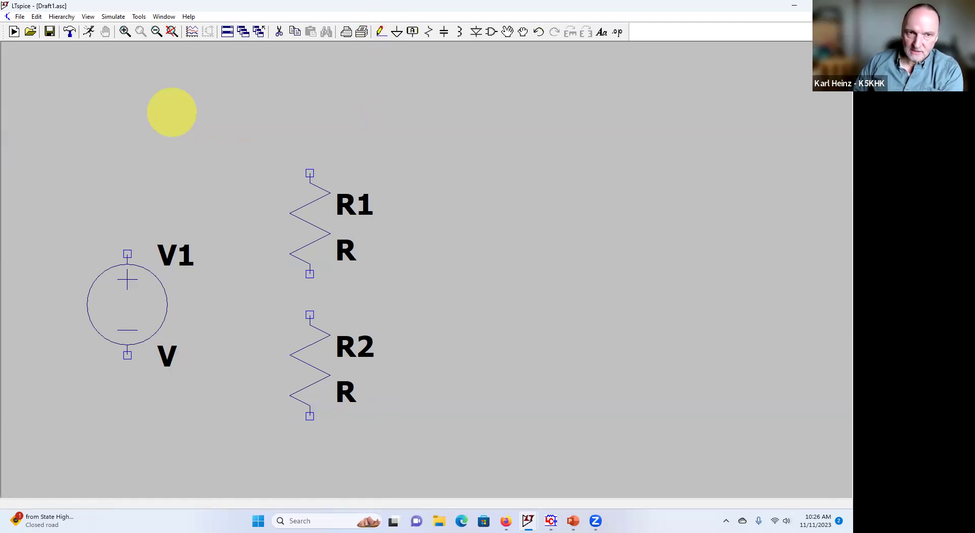
{"action": "left_click", "coordinate": [127, 254]}
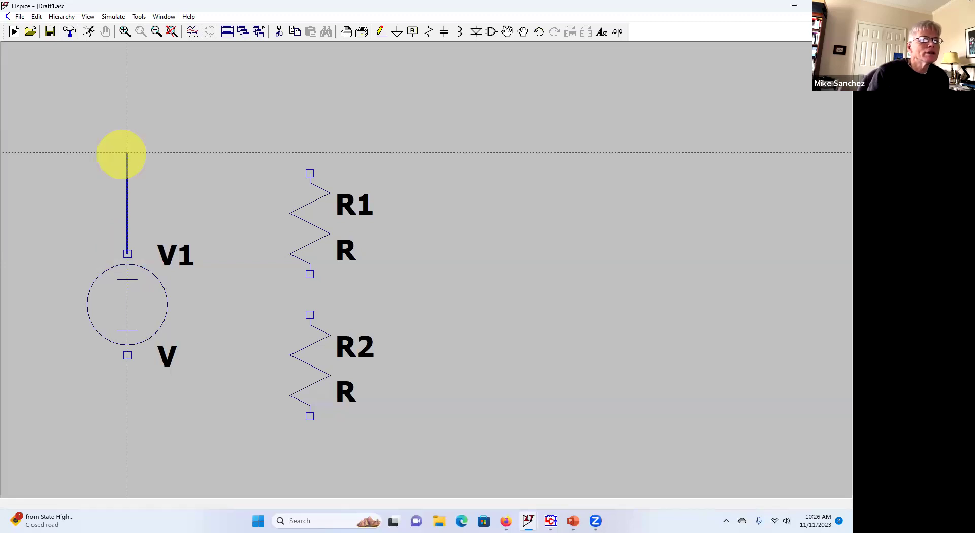
{"action": "key", "text": "Escape"}
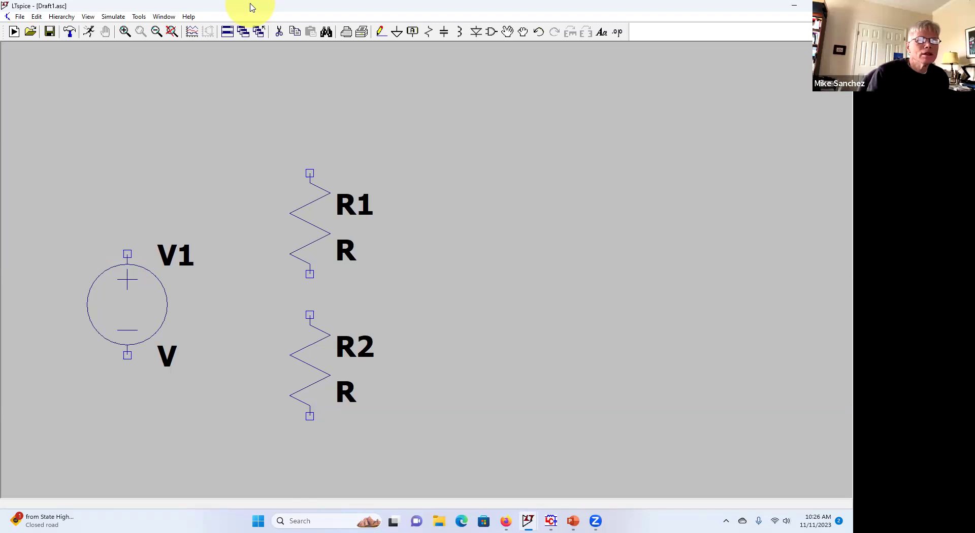
Look up the voltage source symbol in the component library by searching for volt, and cancel placing it.
{"action": "left_click", "coordinate": [492, 33]}
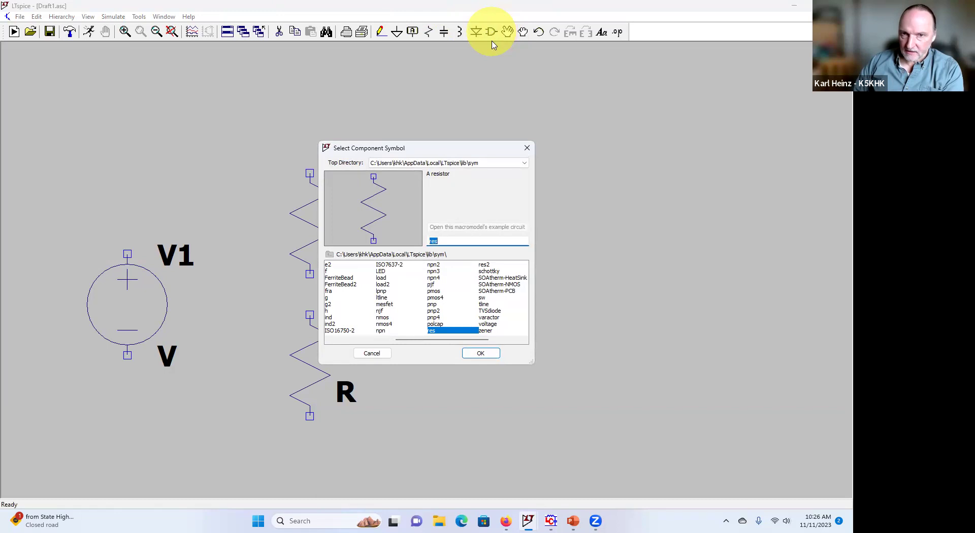
{"action": "key", "text": "BackSpace"}
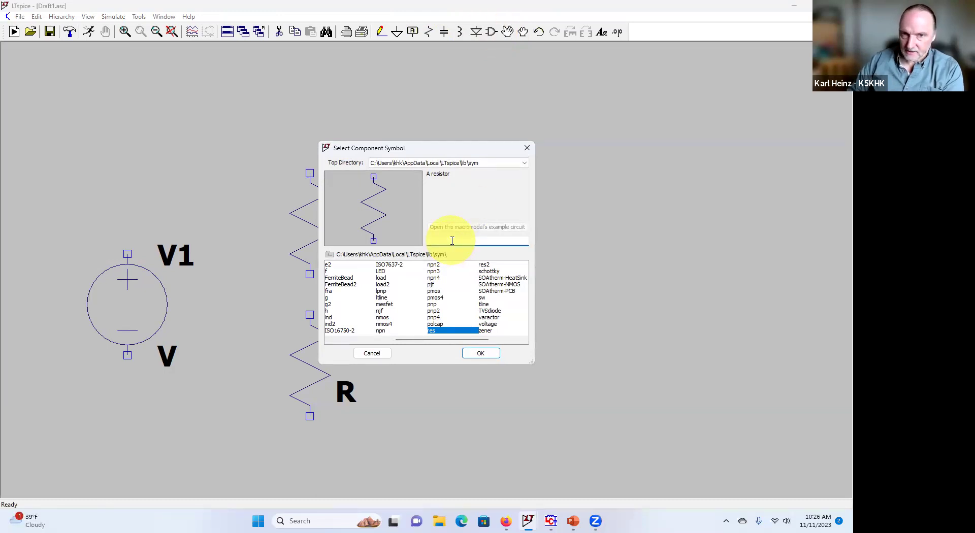
{"action": "type", "text": "v"}
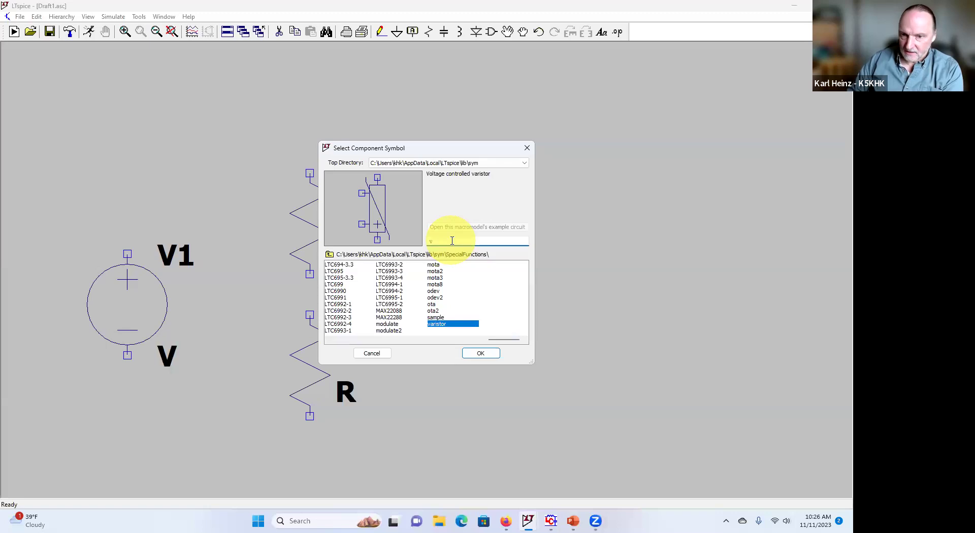
{"action": "type", "text": "olt"}
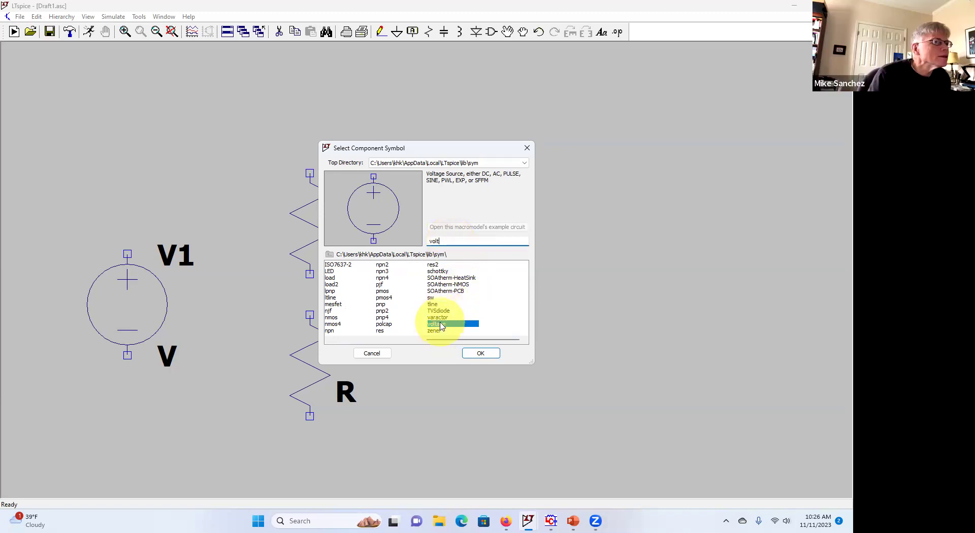
{"action": "left_click", "coordinate": [479, 352]}
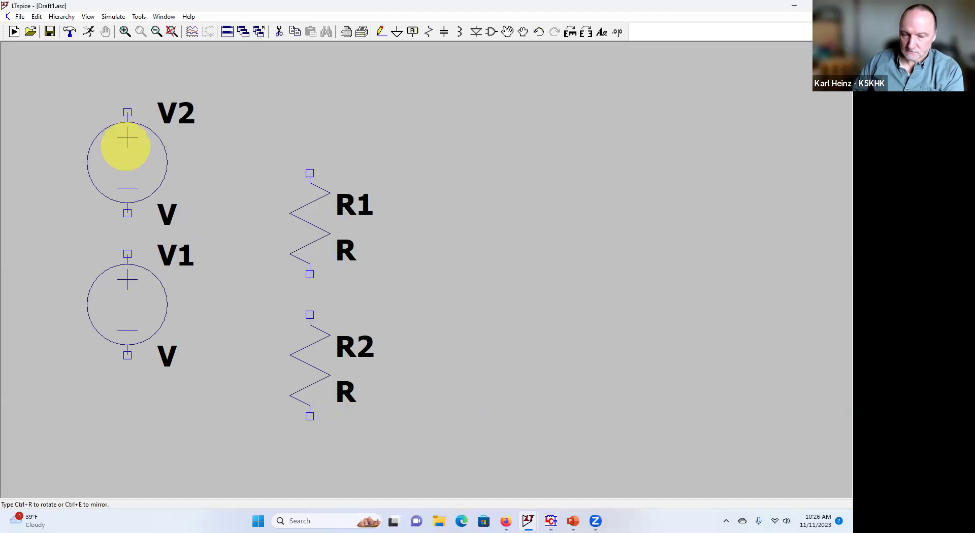
{"action": "key", "text": "Escape"}
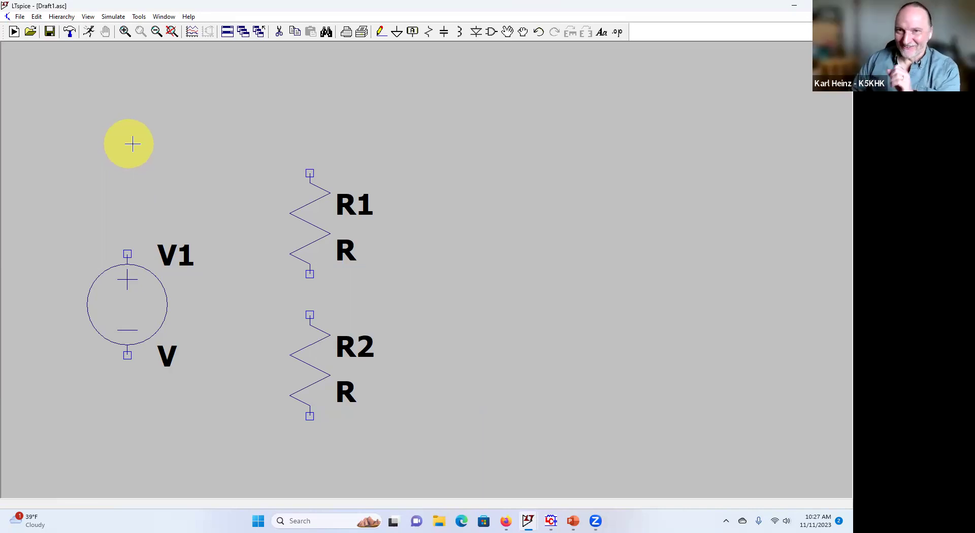
Fit the whole circuit in the view and try zooming in and out around it.
{"action": "left_click", "coordinate": [88, 18]}
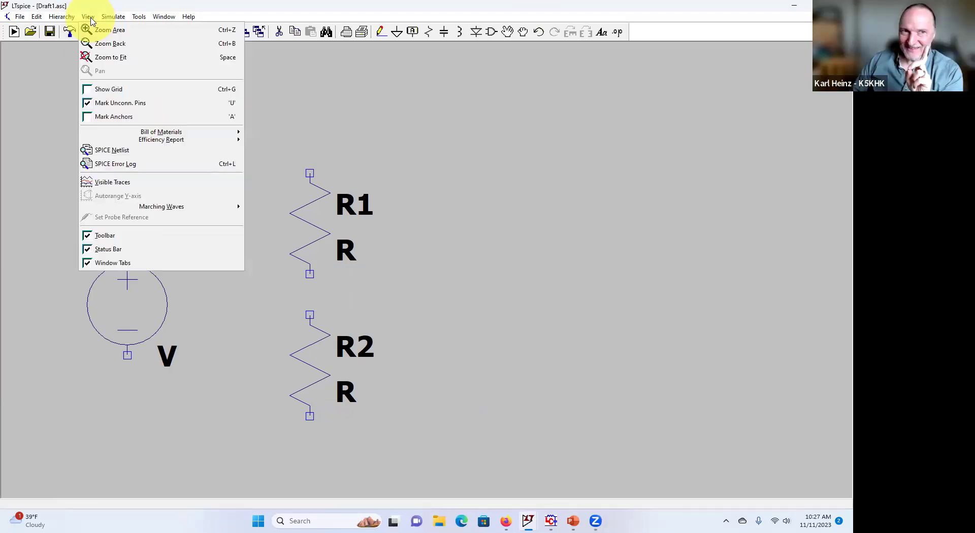
{"action": "left_click", "coordinate": [99, 57]}
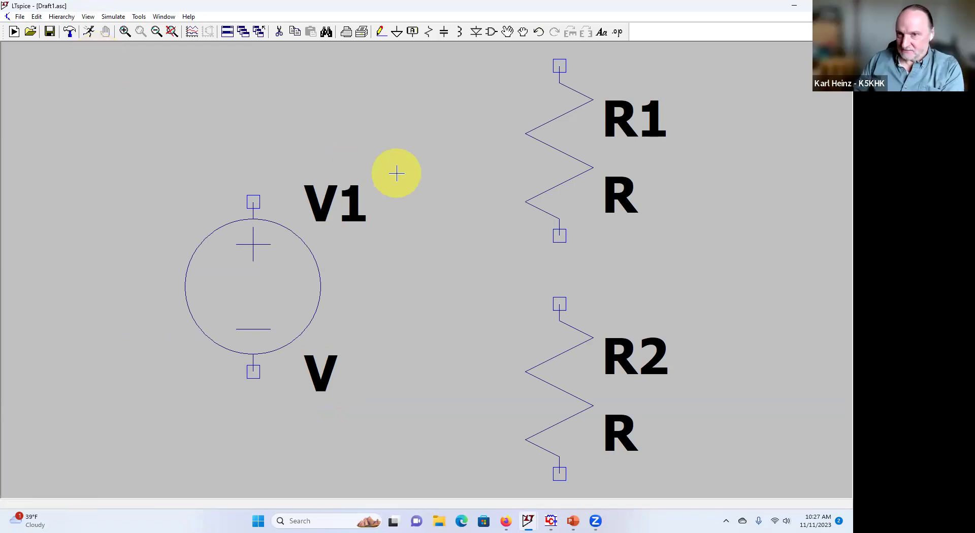
{"action": "scroll", "coordinate": [396, 174], "scroll_direction": "down", "scroll_amount": 6}
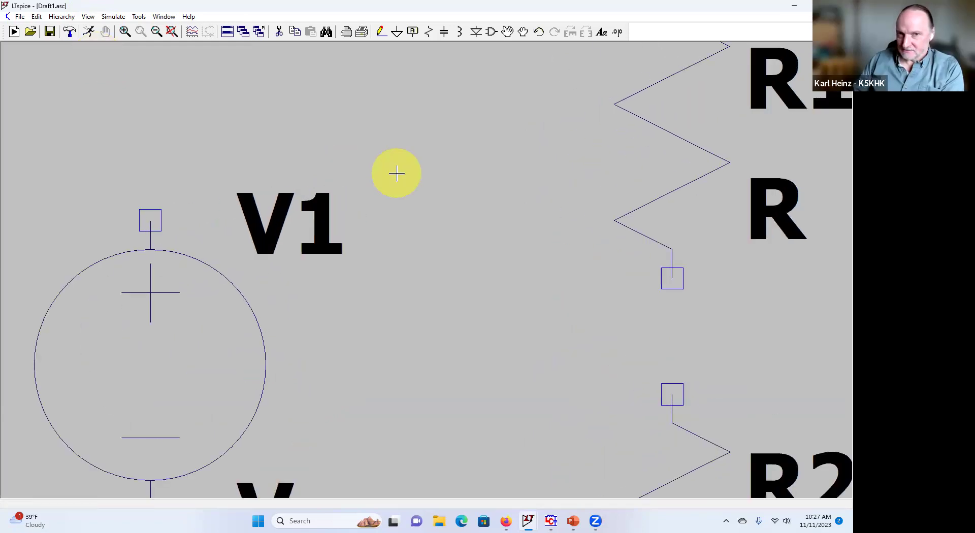
{"action": "scroll", "coordinate": [396, 173], "scroll_direction": "up", "scroll_amount": 5}
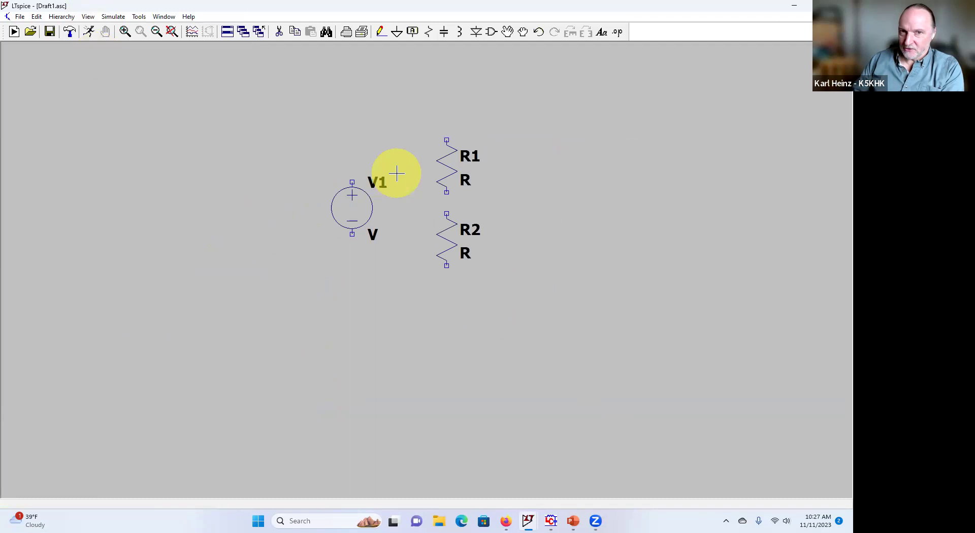
{"action": "scroll", "coordinate": [396, 174], "scroll_direction": "down", "scroll_amount": 5}
{"action": "scroll", "coordinate": [396, 174], "scroll_direction": "down", "scroll_amount": 3}
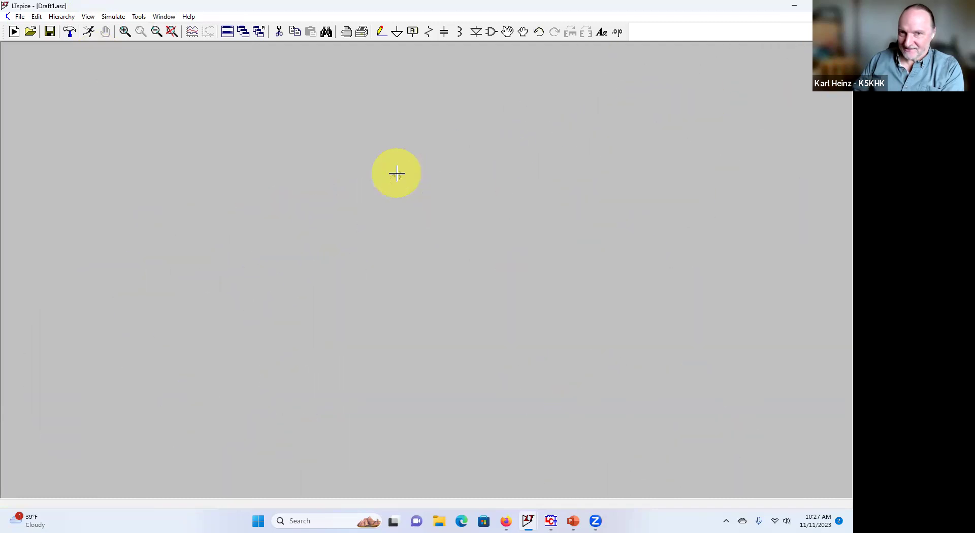
{"action": "scroll", "coordinate": [396, 173], "scroll_direction": "up", "scroll_amount": 6}
{"action": "scroll", "coordinate": [396, 173], "scroll_direction": "up", "scroll_amount": 2}
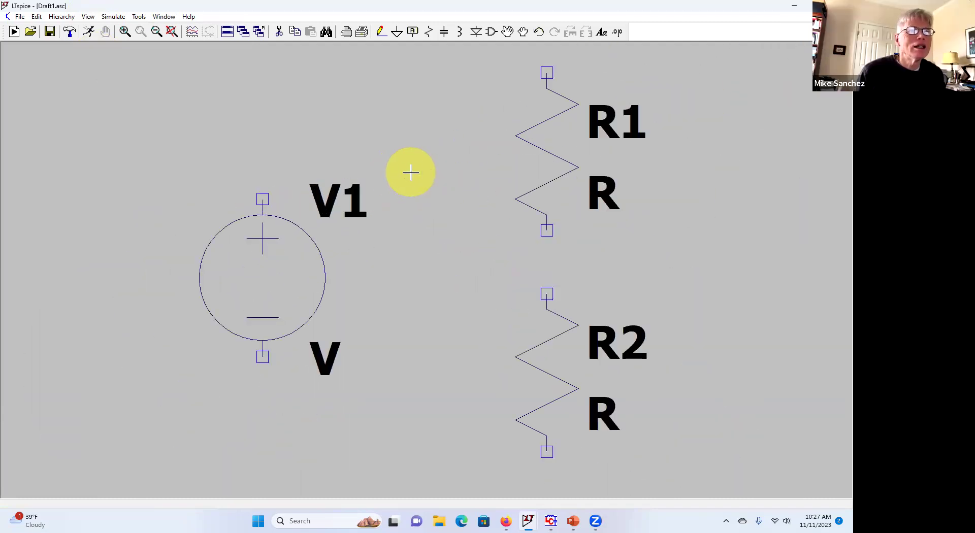
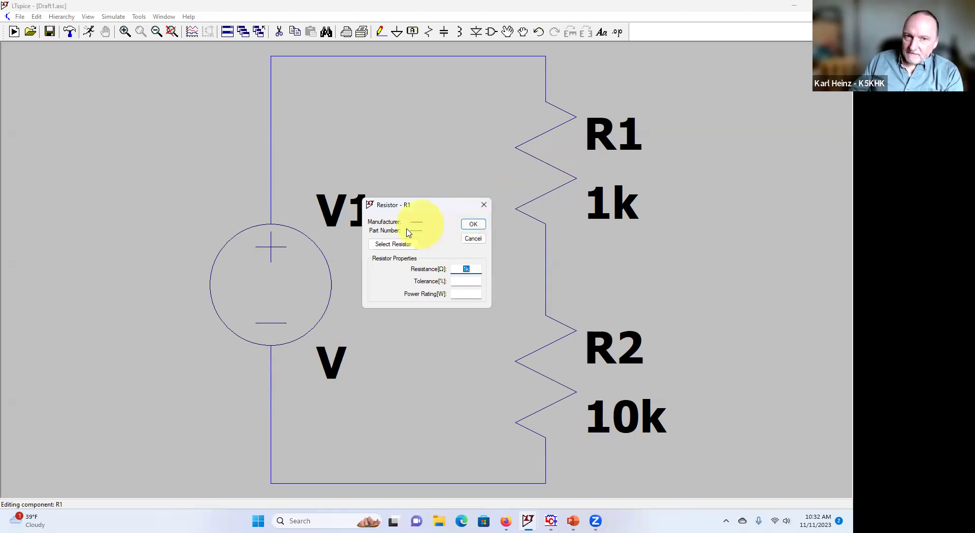
Examine the list of standard resistors available for R1, and close its properties without choosing one.
{"action": "left_click", "coordinate": [391, 245]}
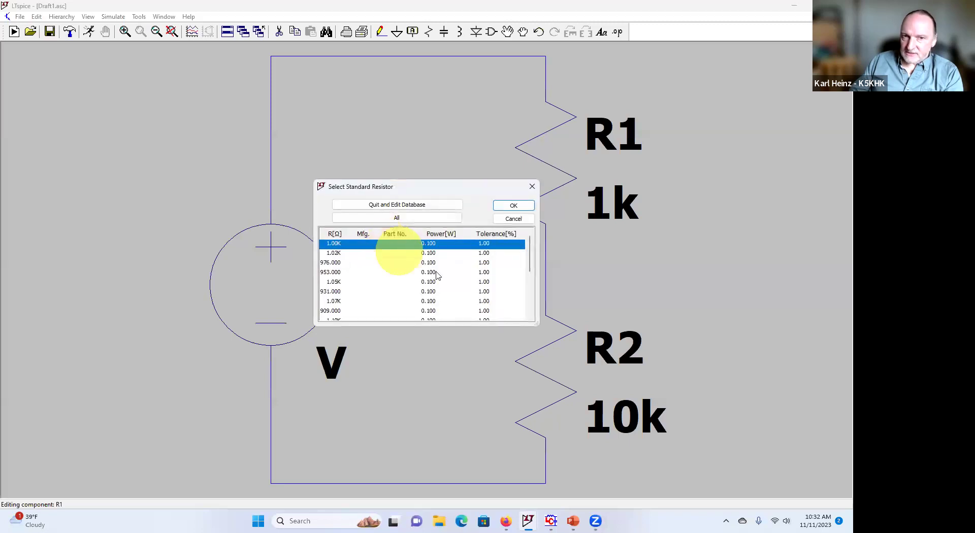
{"action": "scroll", "coordinate": [457, 281], "scroll_direction": "down", "scroll_amount": 3}
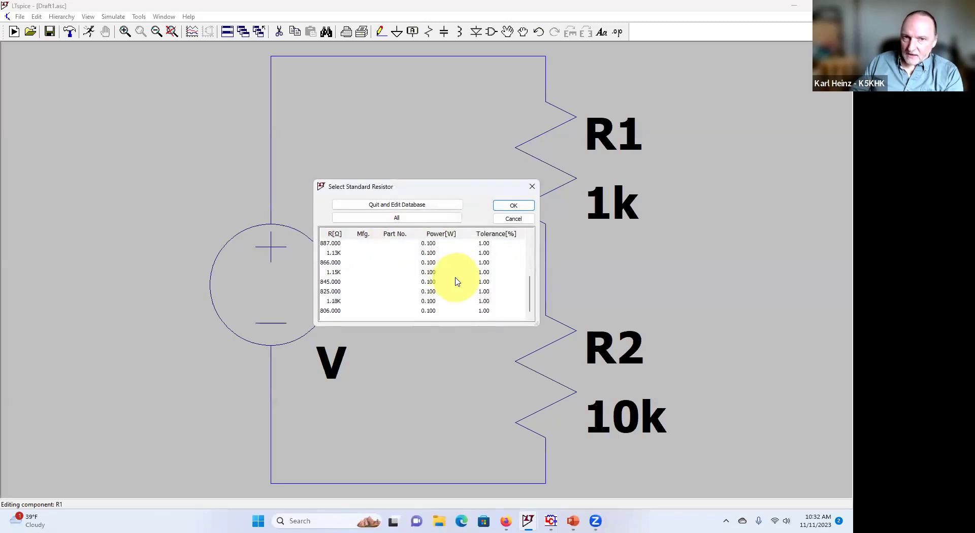
{"action": "scroll", "coordinate": [456, 281], "scroll_direction": "up", "scroll_amount": 3}
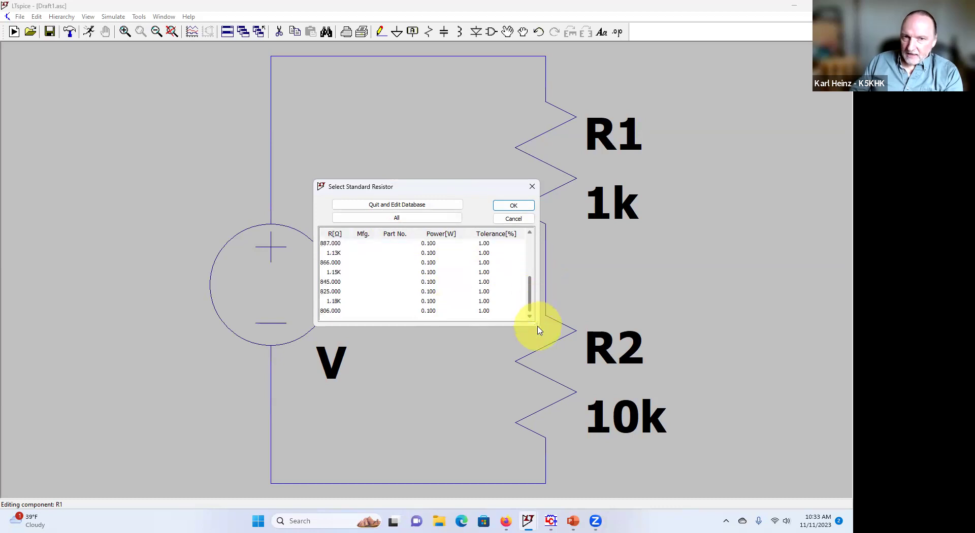
{"action": "left_click", "coordinate": [529, 220]}
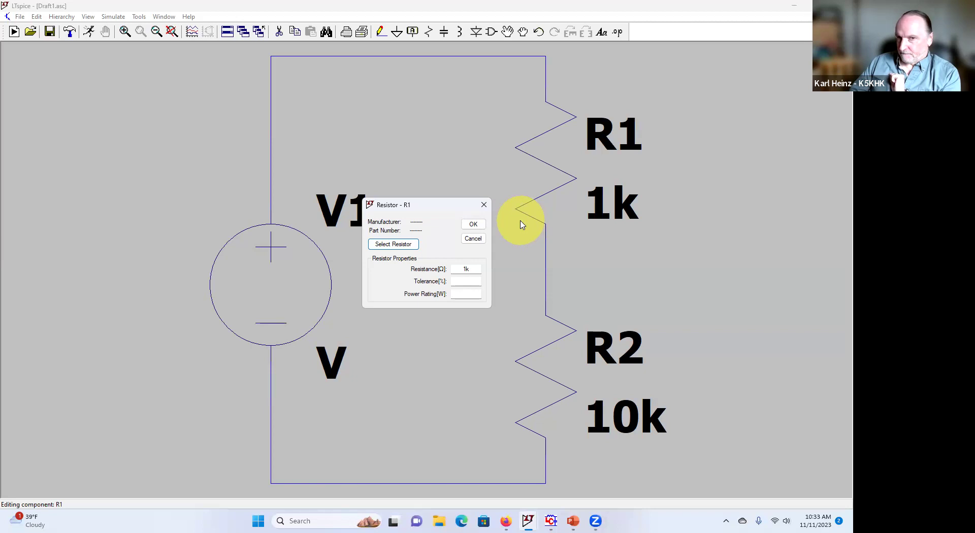
{"action": "left_click", "coordinate": [483, 205]}
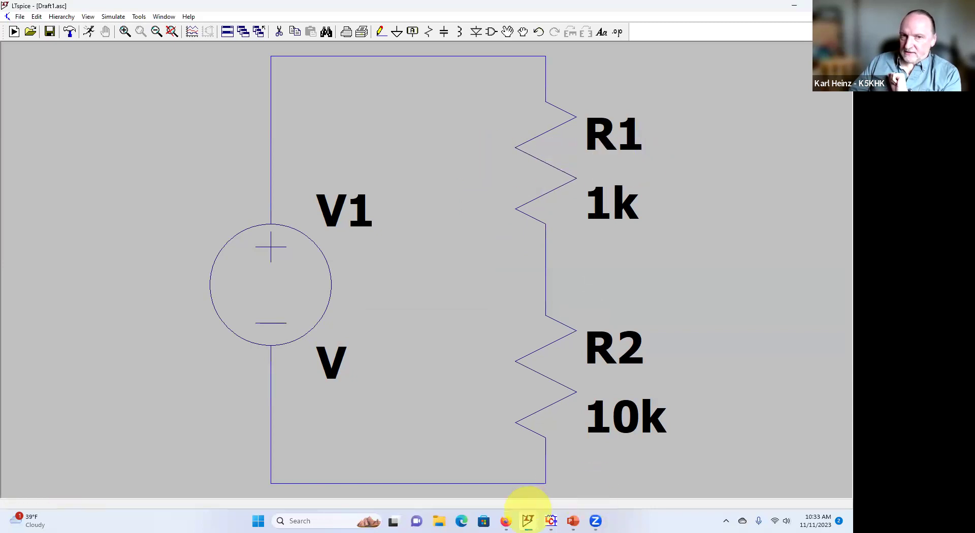
Set the DC value of voltage source V1 to 10 V.
{"action": "right_click", "coordinate": [278, 276]}
{"action": "type", "text": "10"}
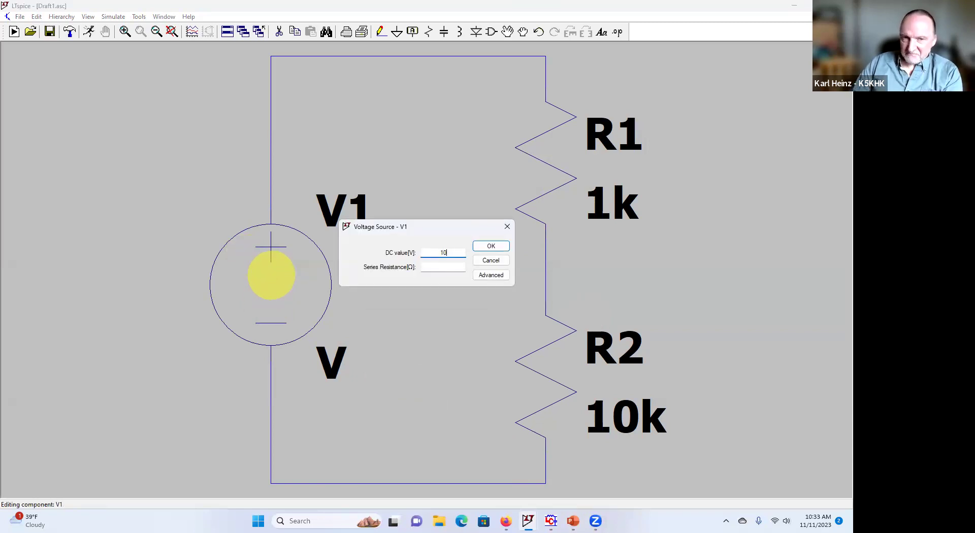
{"action": "left_click", "coordinate": [491, 246]}
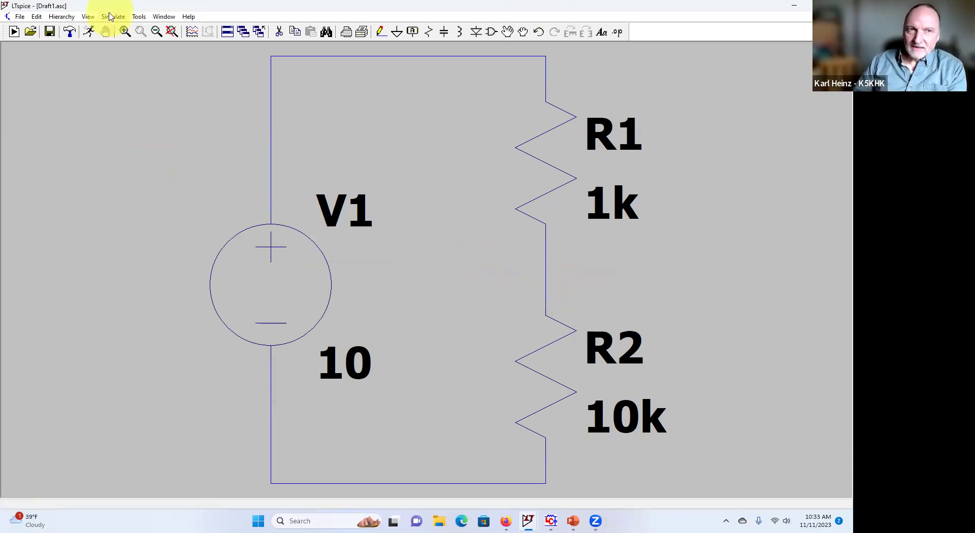
Add a DC operating point analysis (.op) as the simulation command and try to run it, dismissing the resulting message.
{"action": "left_click", "coordinate": [91, 32]}
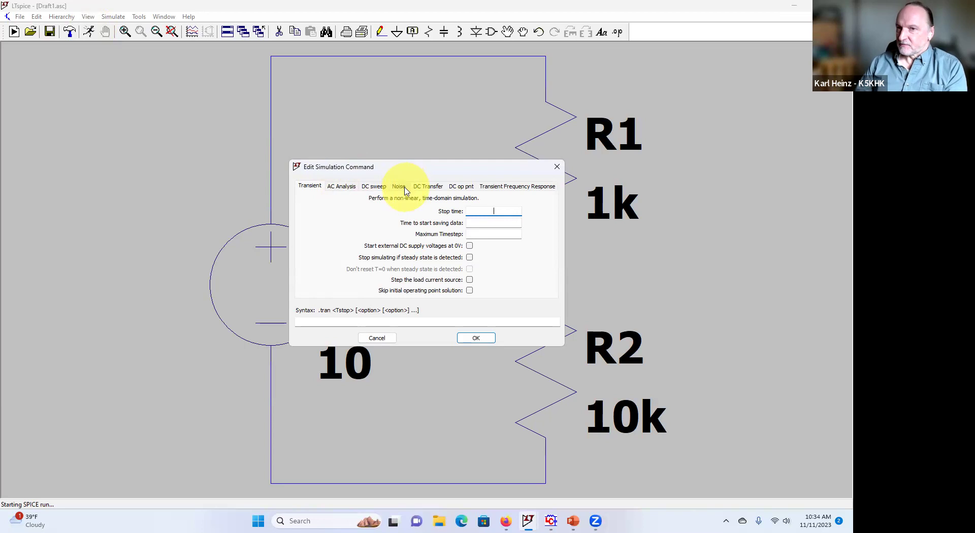
{"action": "left_click", "coordinate": [462, 192]}
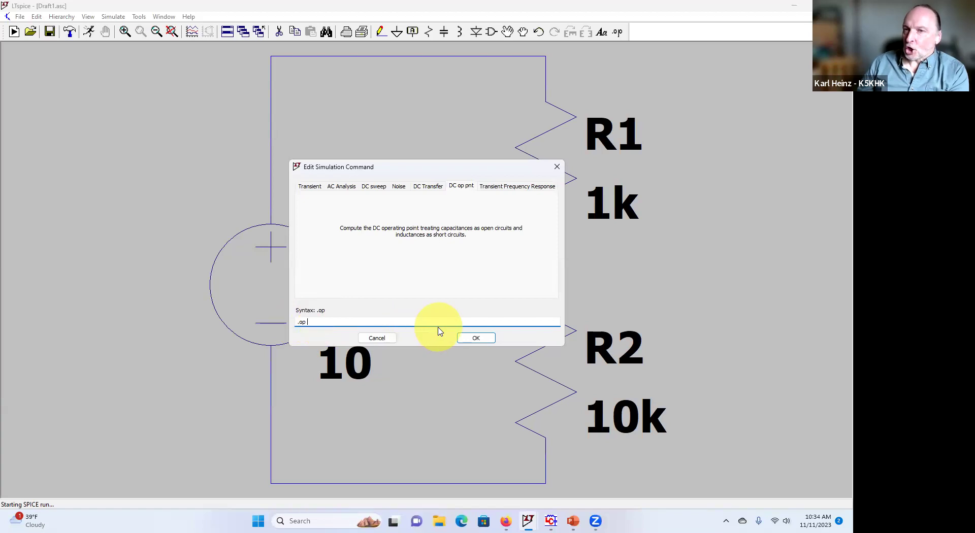
{"action": "left_click", "coordinate": [382, 187]}
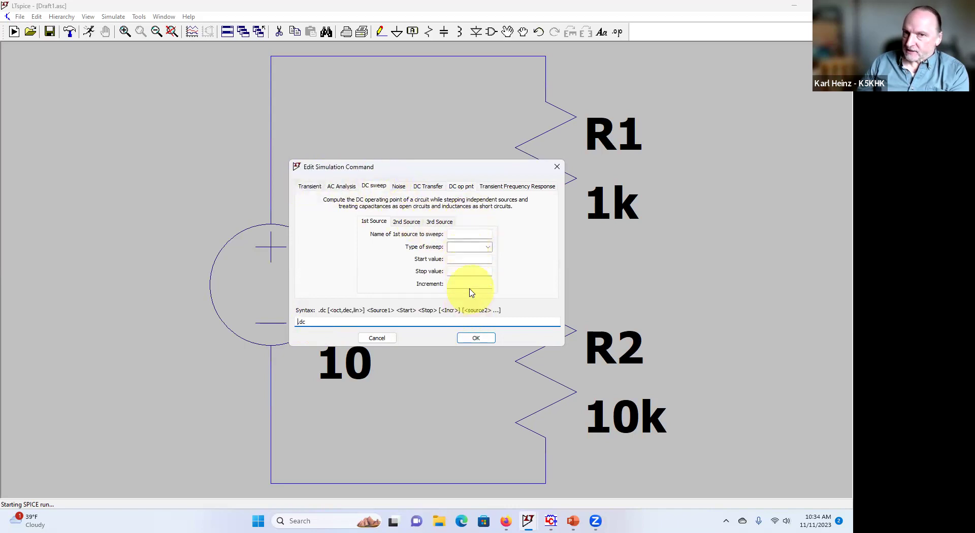
{"action": "left_click", "coordinate": [461, 187]}
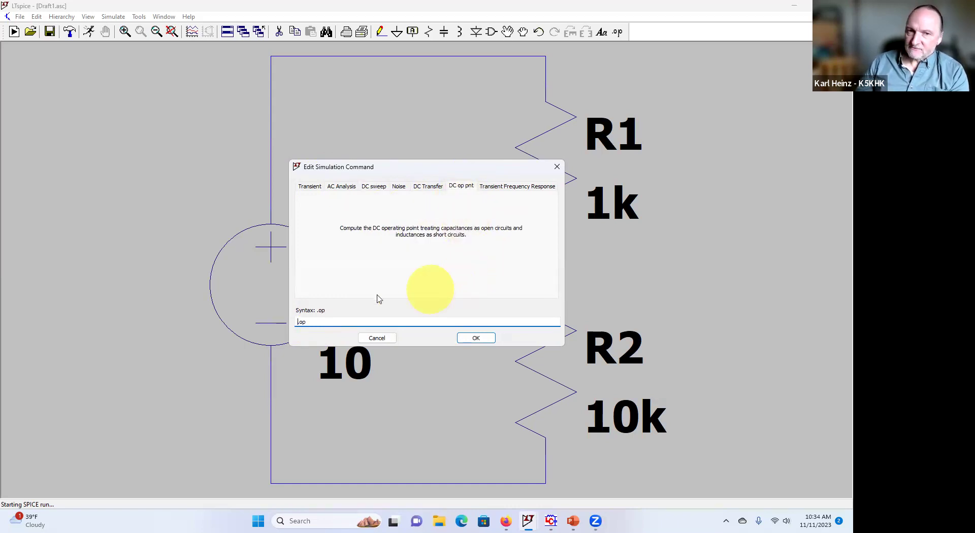
{"action": "left_click", "coordinate": [479, 339]}
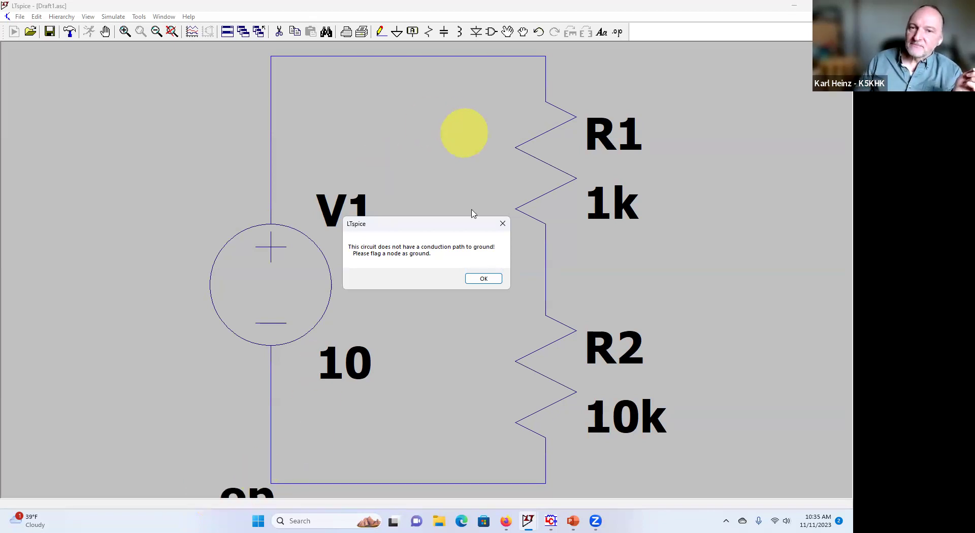
{"action": "left_click", "coordinate": [474, 277]}
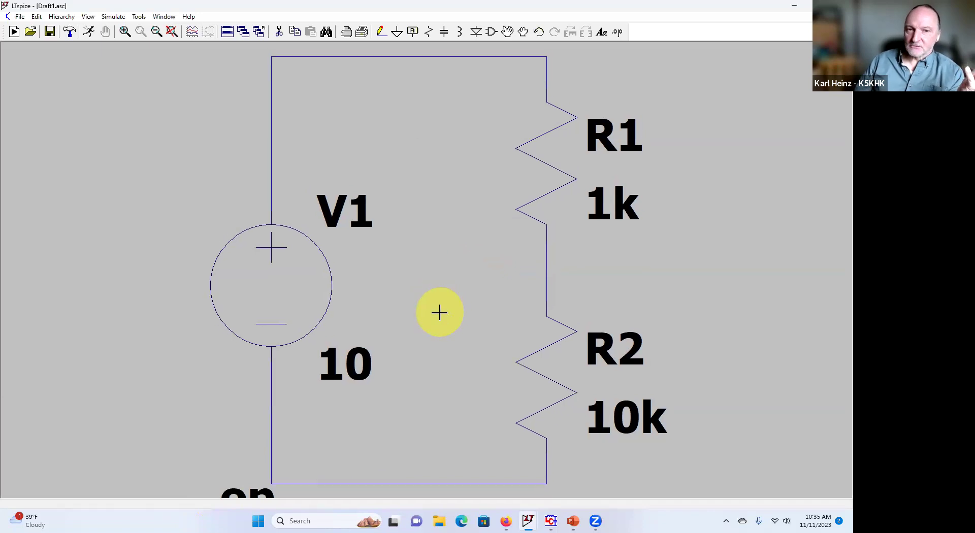
Place a ground symbol just below the circuit's bottom wire and end the placement.
{"action": "scroll", "coordinate": [439, 312], "scroll_direction": "down", "scroll_amount": 3}
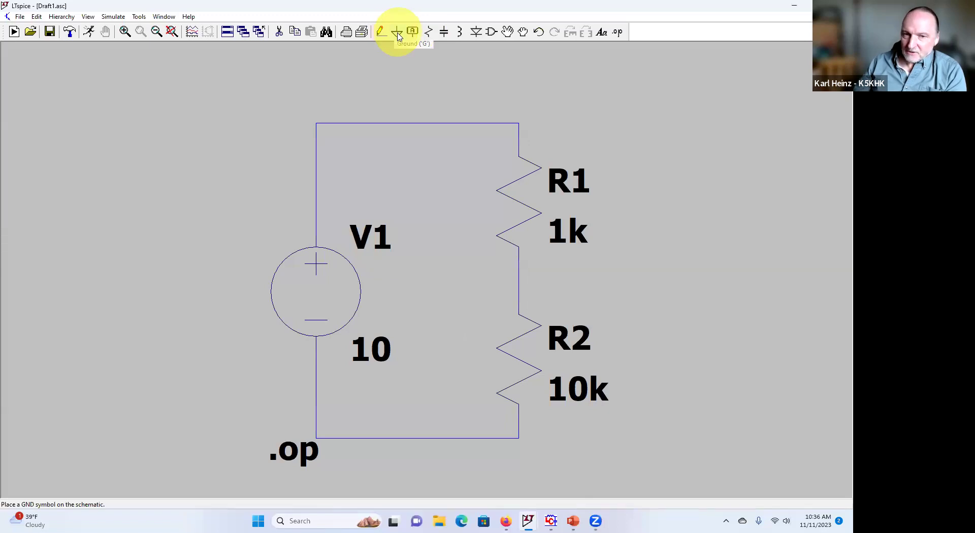
{"action": "left_click", "coordinate": [421, 369]}
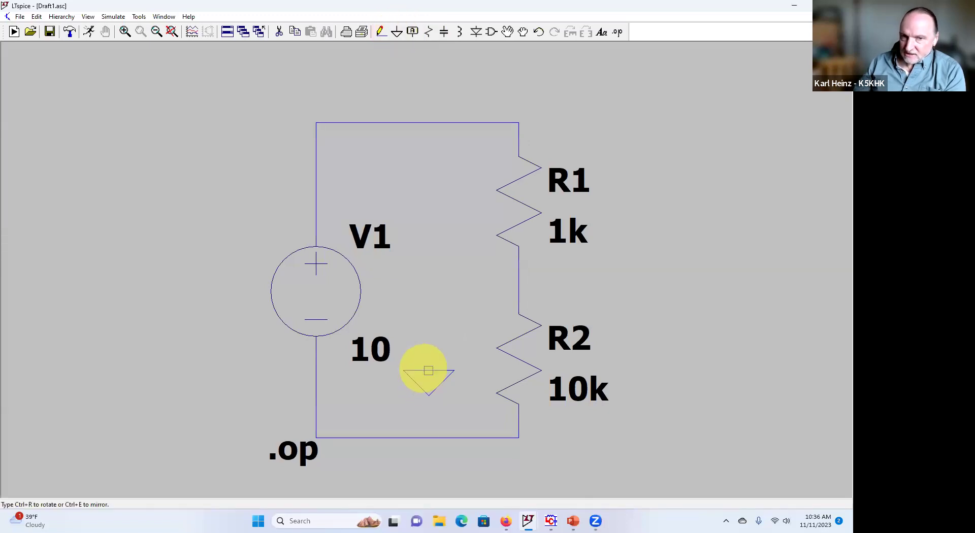
{"action": "left_click", "coordinate": [428, 461]}
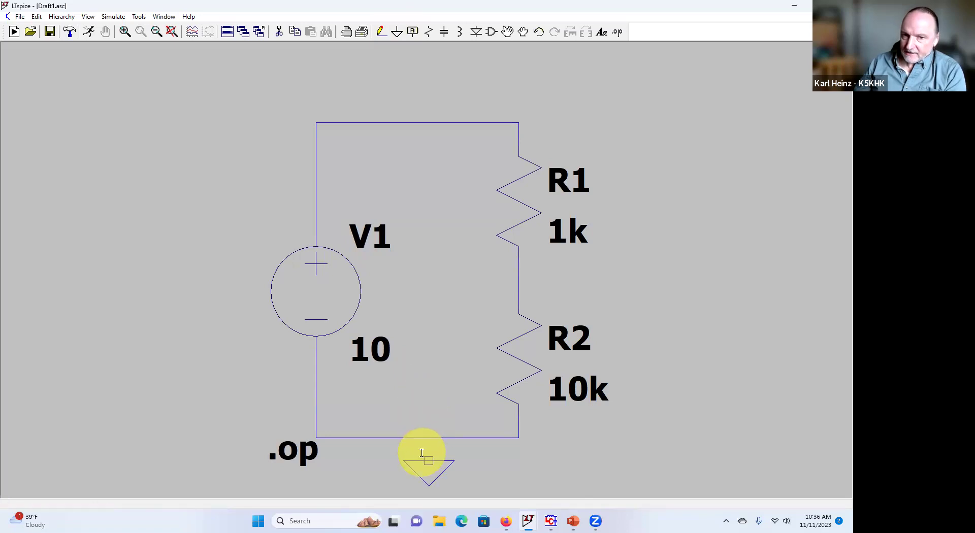
{"action": "right_click", "coordinate": [555, 459]}
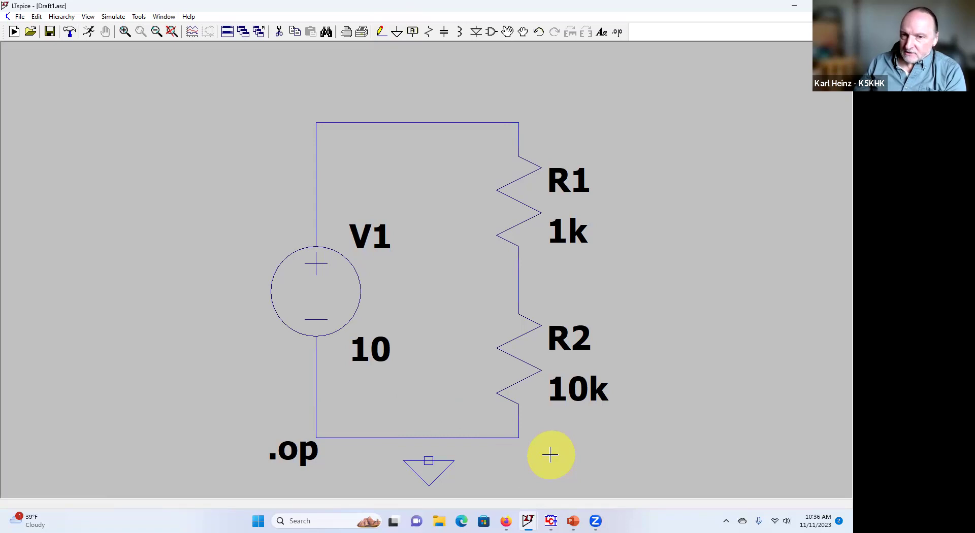
Draw a wire from the ground symbol up to the circuit's bottom wire and finish wiring.
{"action": "left_click", "coordinate": [381, 32]}
{"action": "scroll", "coordinate": [411, 211], "scroll_direction": "up", "scroll_amount": 1}
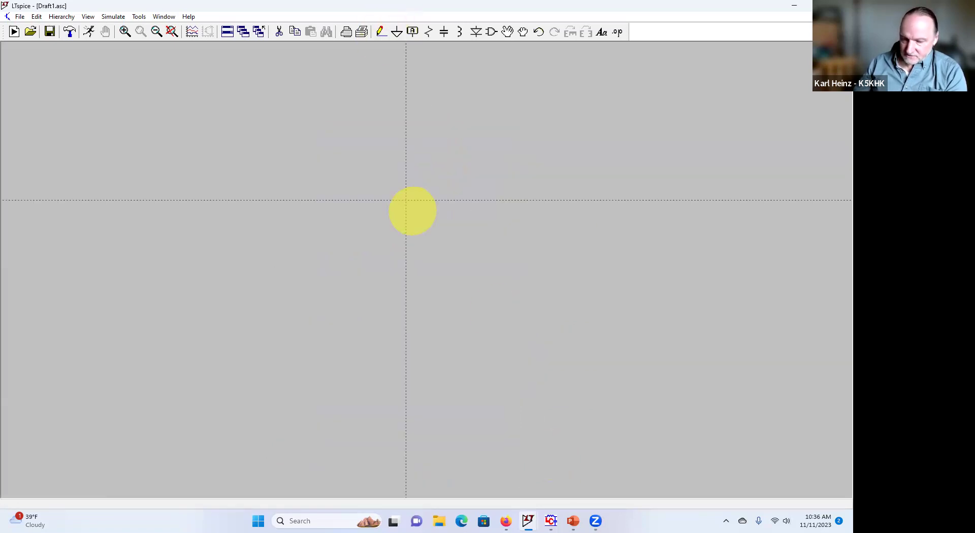
{"action": "left_click", "coordinate": [415, 456]}
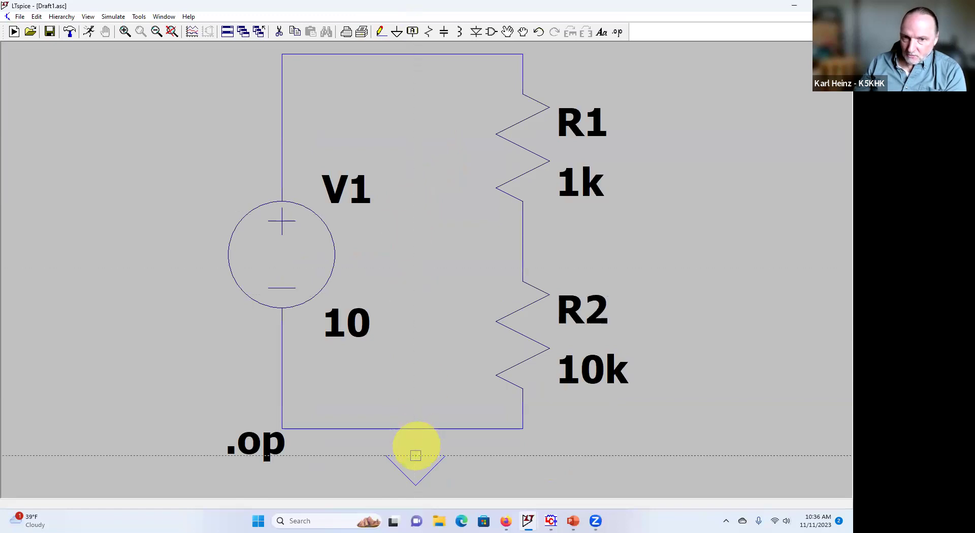
{"action": "left_click", "coordinate": [416, 429]}
{"action": "right_click", "coordinate": [558, 419]}
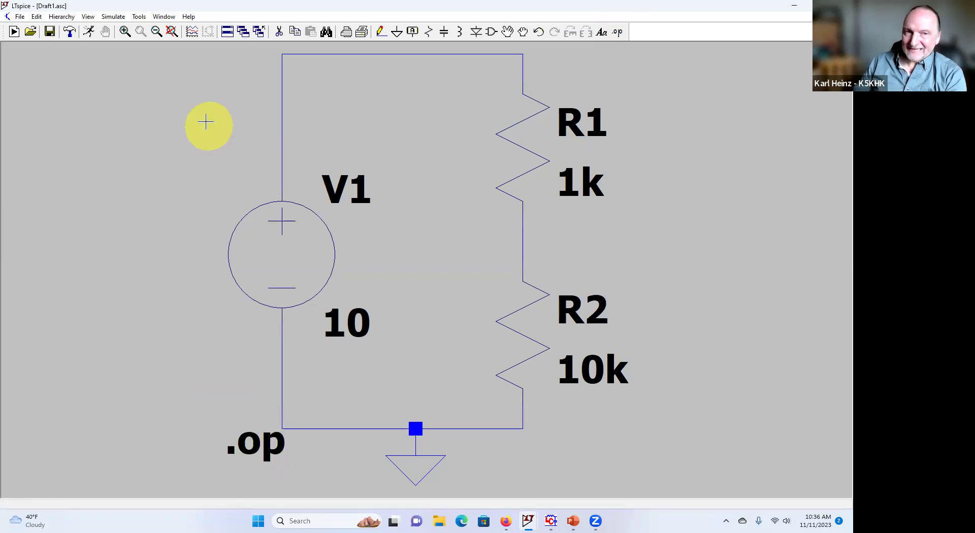
Run the operating point simulation, compare the listed voltages and currents with the schematic, and close the results.
{"action": "left_click", "coordinate": [92, 32]}
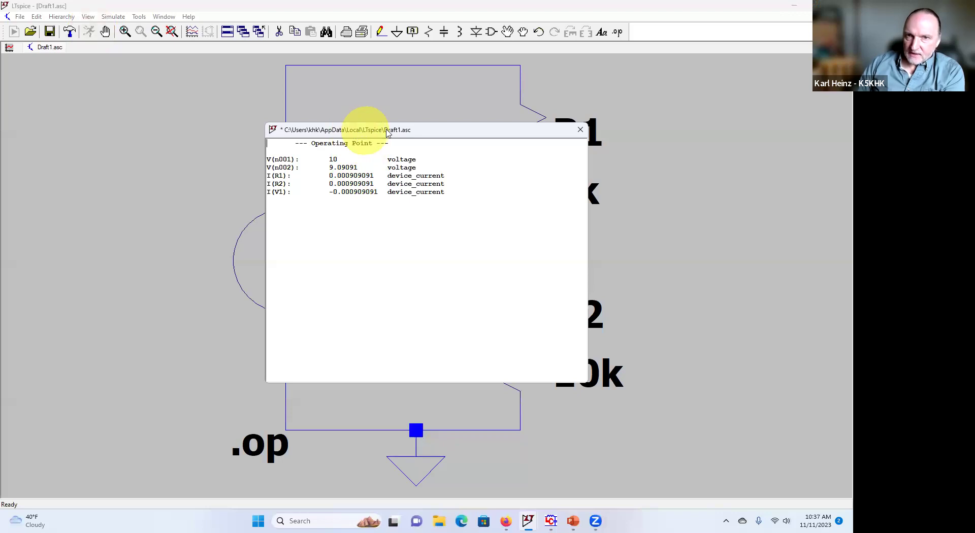
{"action": "left_click_drag", "start_coordinate": [387, 132], "coordinate": [646, 104]}
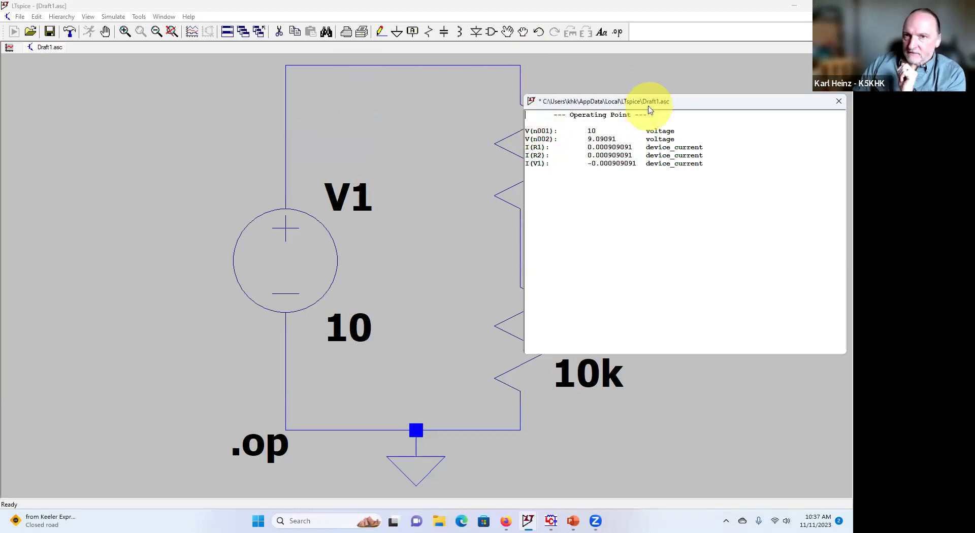
{"action": "left_click_drag", "start_coordinate": [649, 109], "coordinate": [344, 119]}
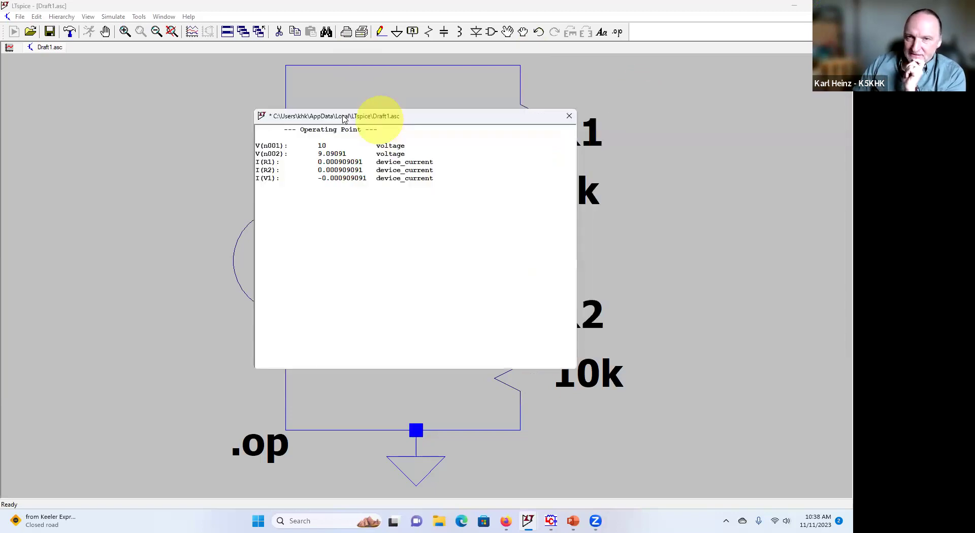
{"action": "left_click_drag", "start_coordinate": [344, 119], "coordinate": [617, 106]}
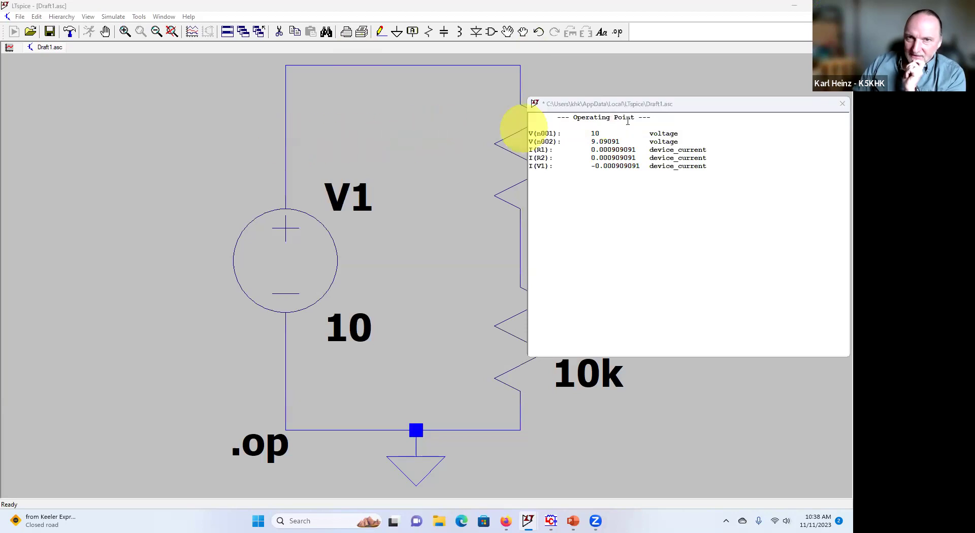
{"action": "left_click_drag", "start_coordinate": [667, 105], "coordinate": [507, 108]}
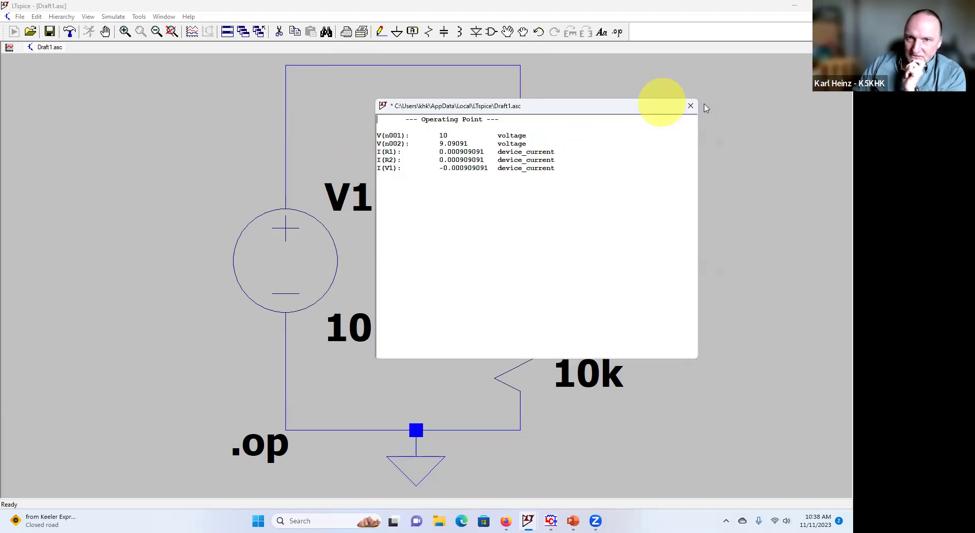
{"action": "left_click", "coordinate": [689, 105]}
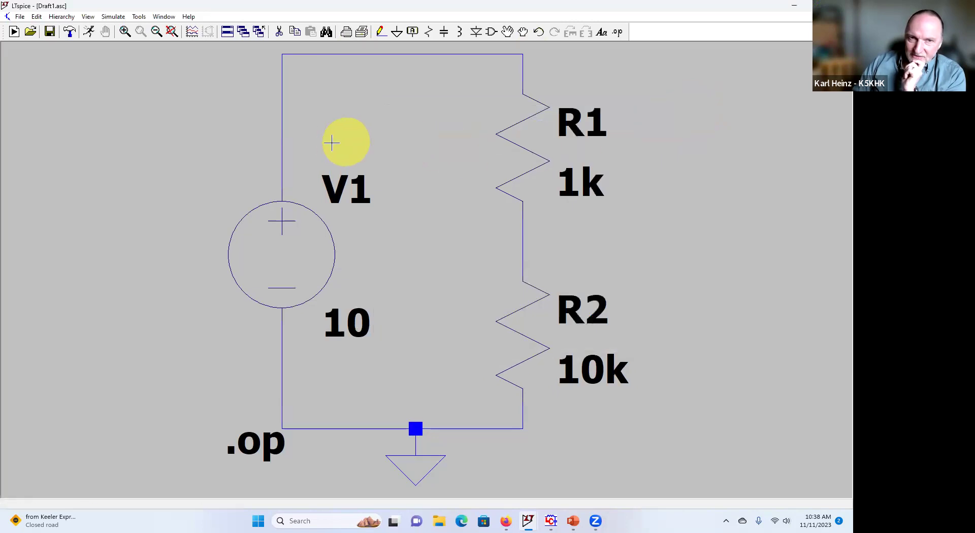
Check the node voltages on the wires, rerun the simulation to compare the operating point list with the circuit, and close it.
{"action": "mouse_move", "coordinate": [282, 143]}
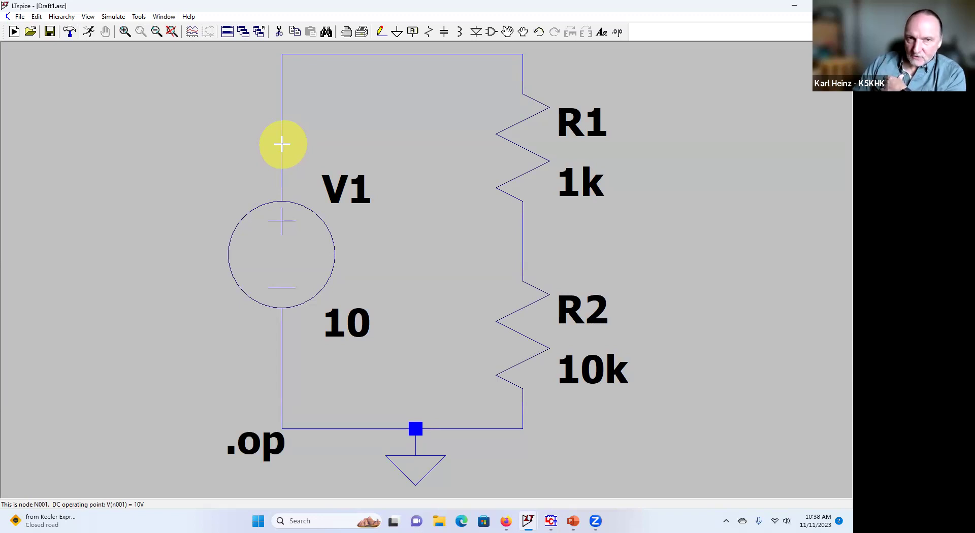
{"action": "mouse_move", "coordinate": [516, 209]}
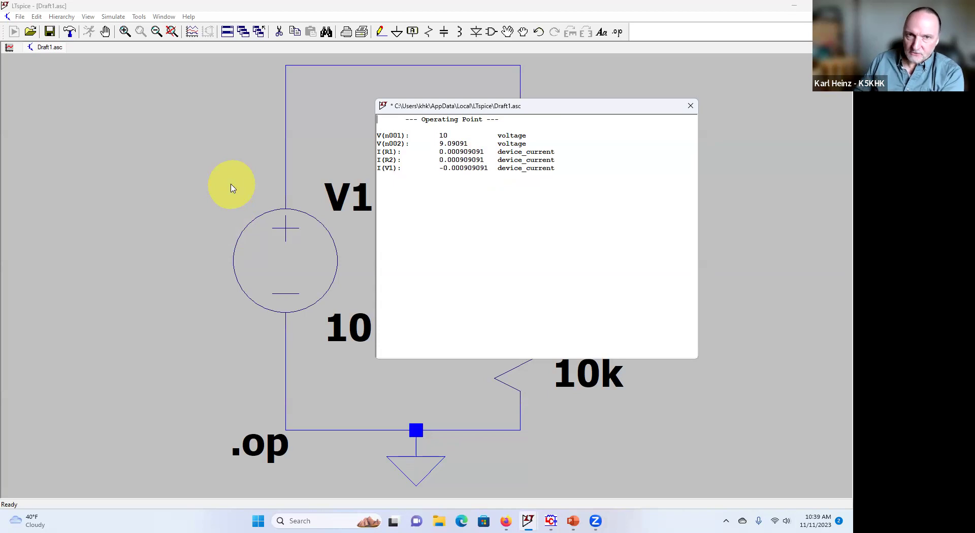
{"action": "left_click", "coordinate": [258, 70]}
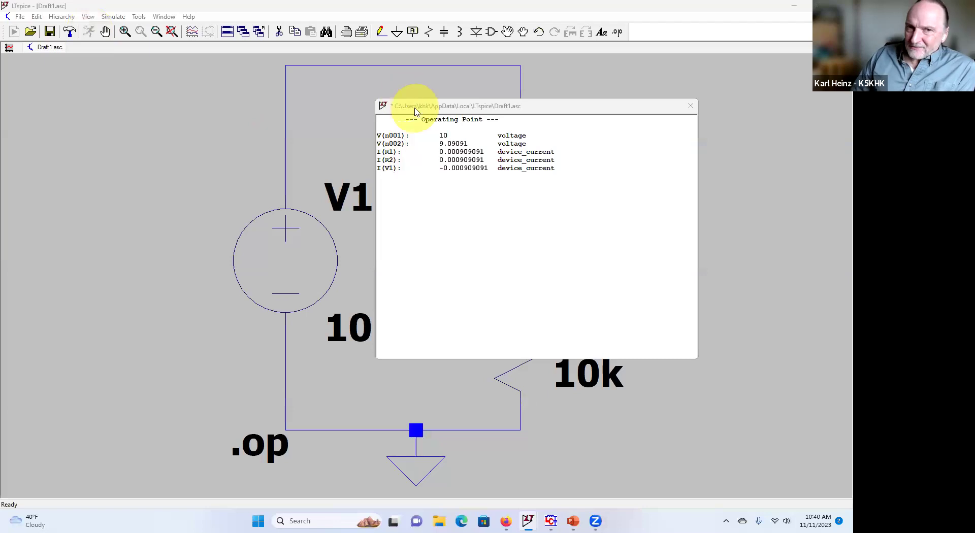
{"action": "left_click_drag", "start_coordinate": [417, 111], "coordinate": [468, 141]}
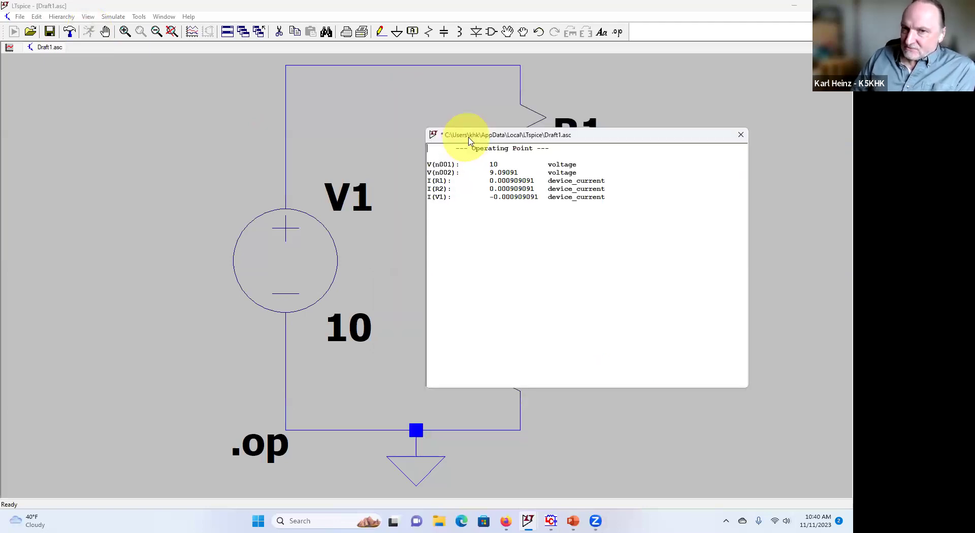
{"action": "left_click_drag", "start_coordinate": [469, 141], "coordinate": [617, 190]}
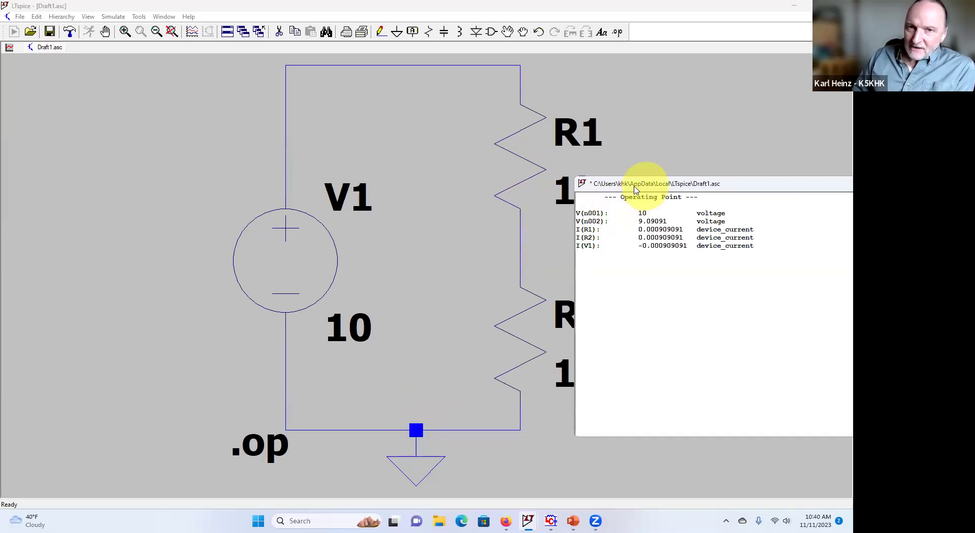
{"action": "left_click_drag", "start_coordinate": [635, 189], "coordinate": [231, 135]}
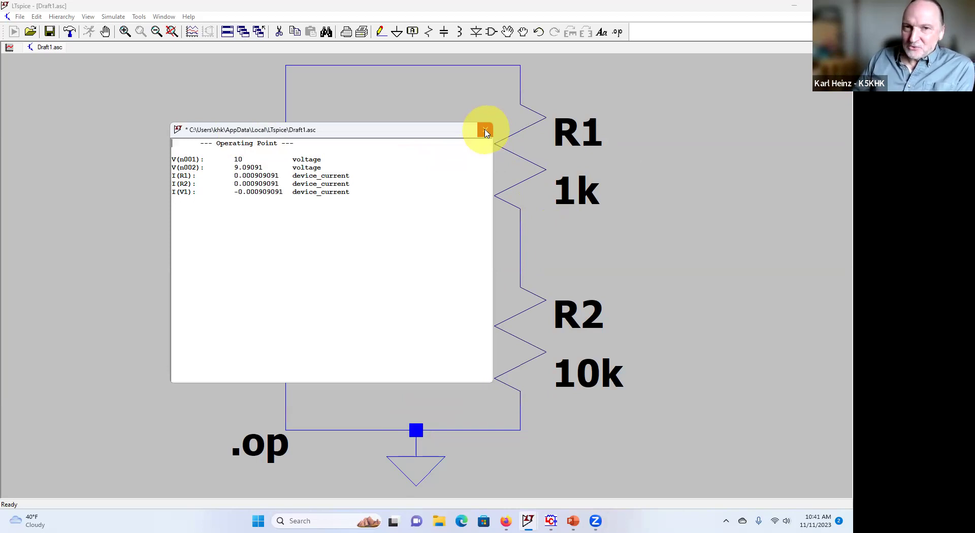
{"action": "left_click", "coordinate": [484, 131]}
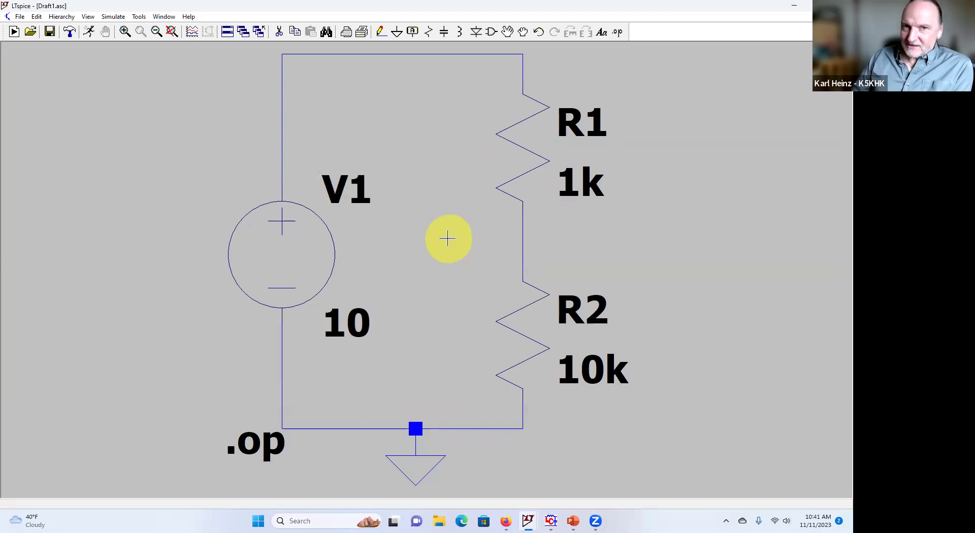
Highlight the net that connects the positive terminal of V1 to R1.
{"action": "scroll", "coordinate": [447, 238], "scroll_direction": "down", "scroll_amount": 5}
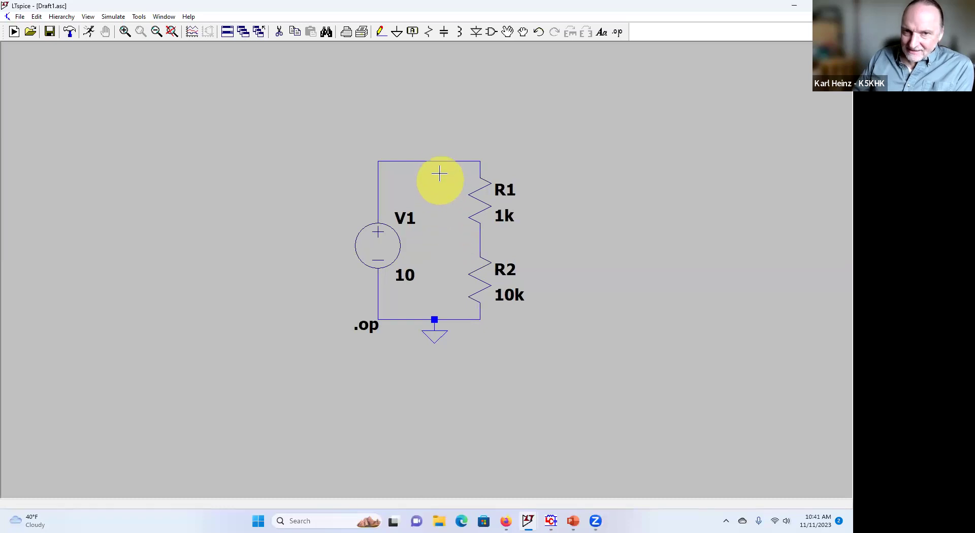
{"action": "mouse_move", "coordinate": [438, 163]}
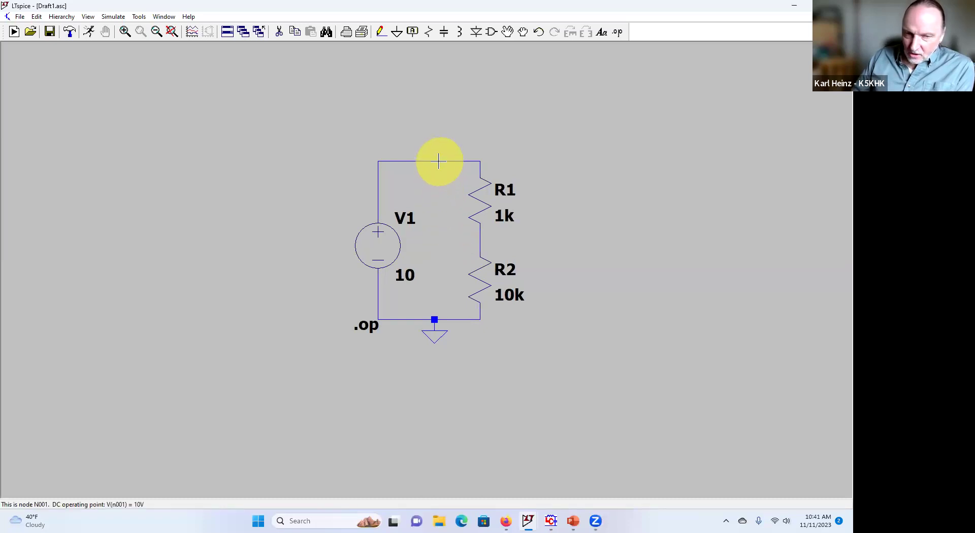
{"action": "right_click", "coordinate": [438, 161]}
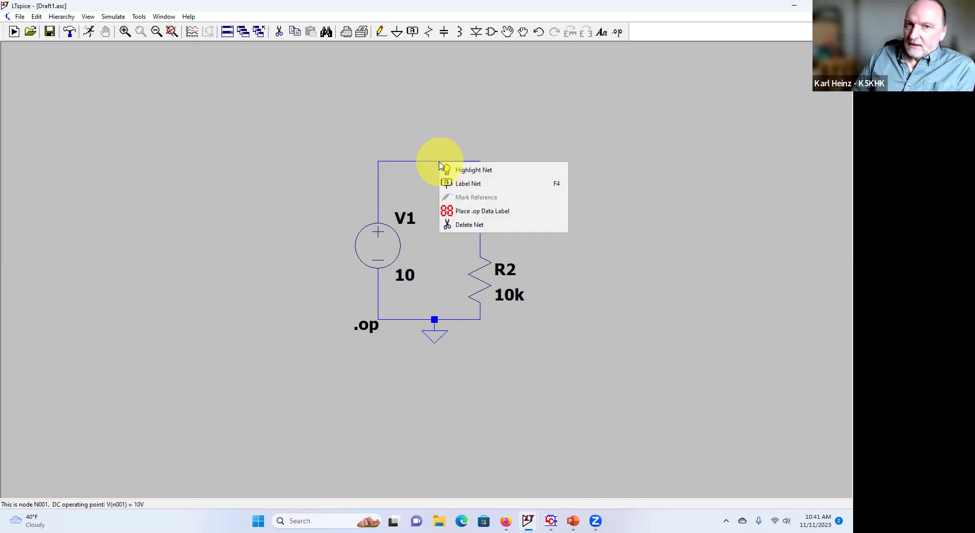
{"action": "left_click", "coordinate": [465, 171]}
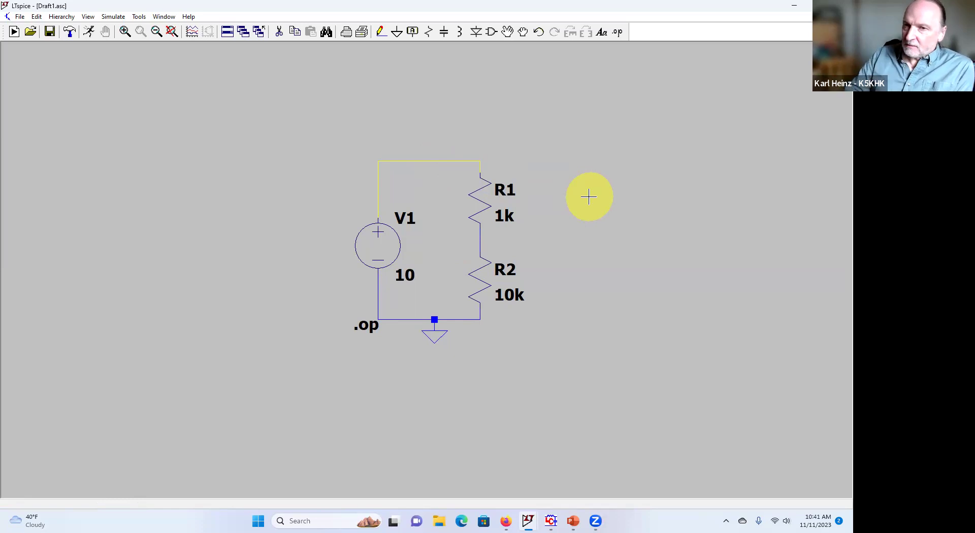
Label the net between the positive terminal of V1 and R1 as VCC, placing the name on the upper wire.
{"action": "mouse_move", "coordinate": [489, 170]}
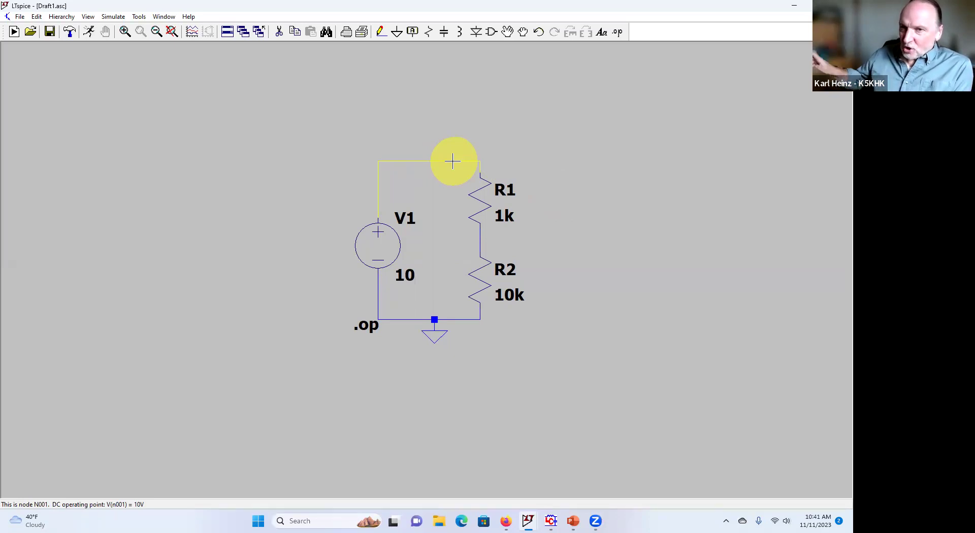
{"action": "right_click", "coordinate": [452, 161]}
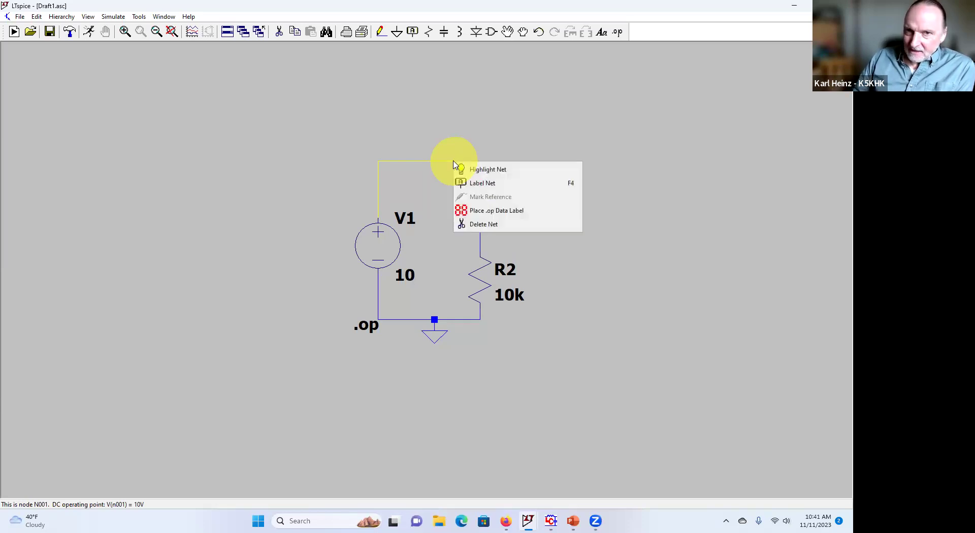
{"action": "left_click", "coordinate": [480, 185]}
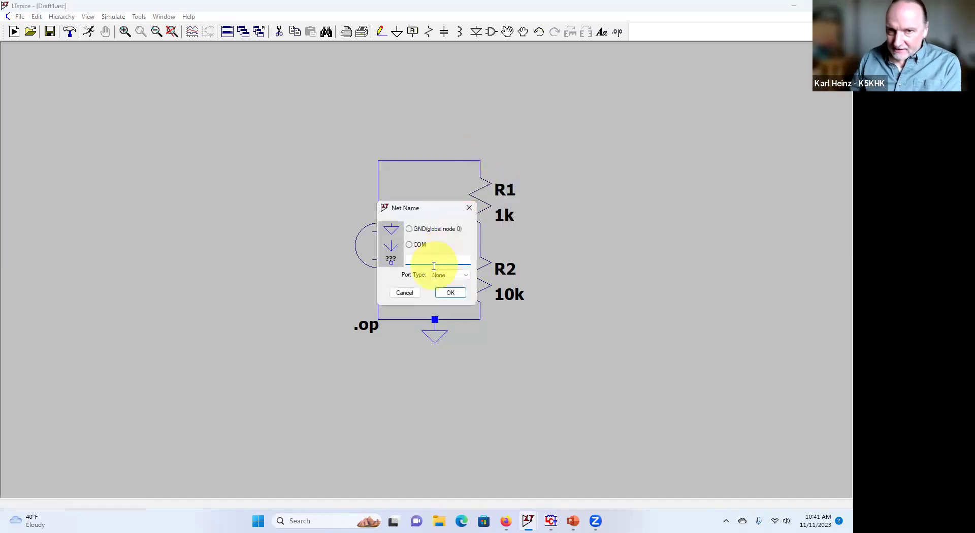
{"action": "type", "text": "VCC"}
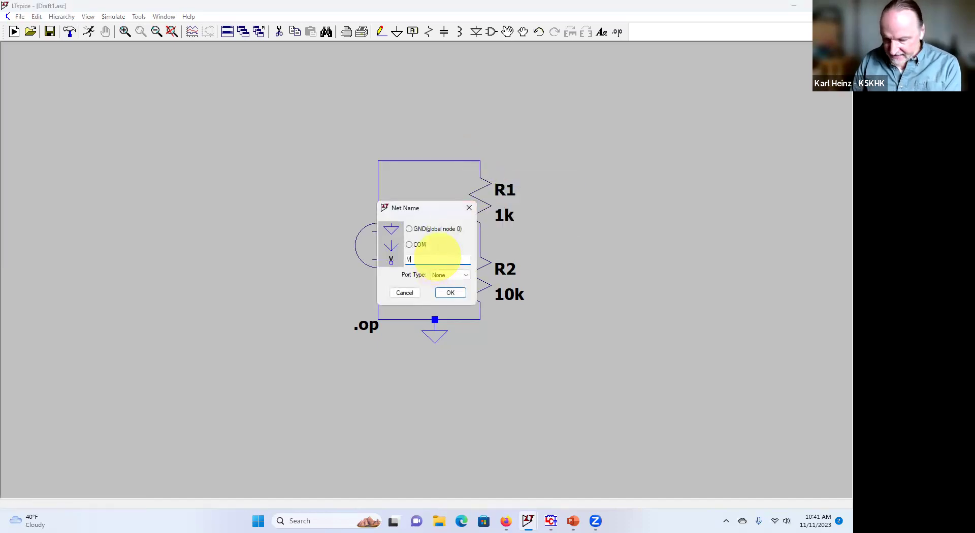
{"action": "left_click", "coordinate": [450, 292]}
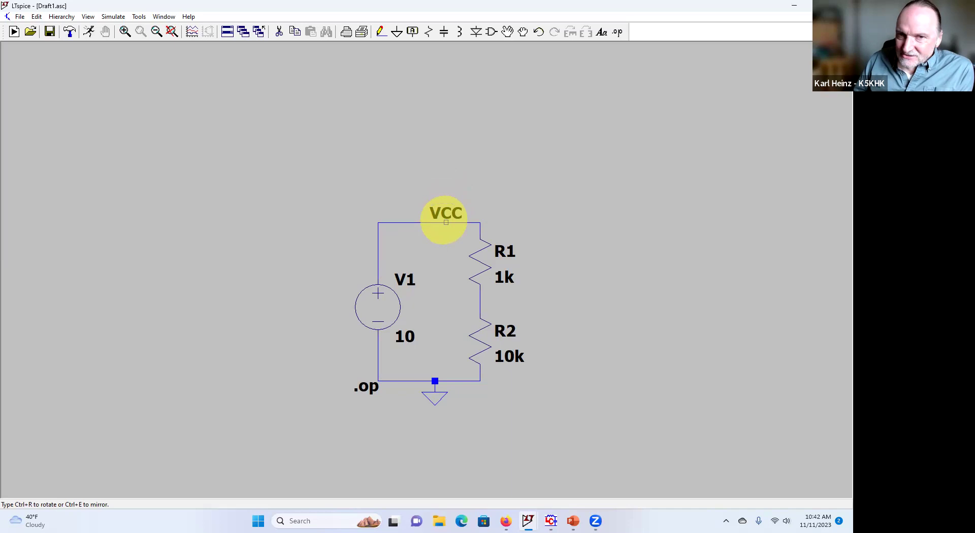
{"action": "left_click", "coordinate": [444, 220]}
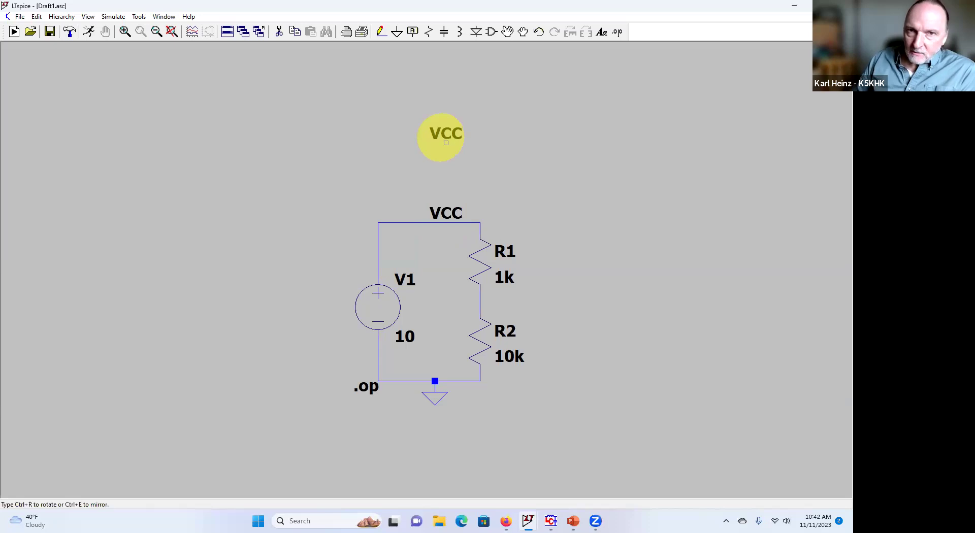
{"action": "key", "text": "Escape"}
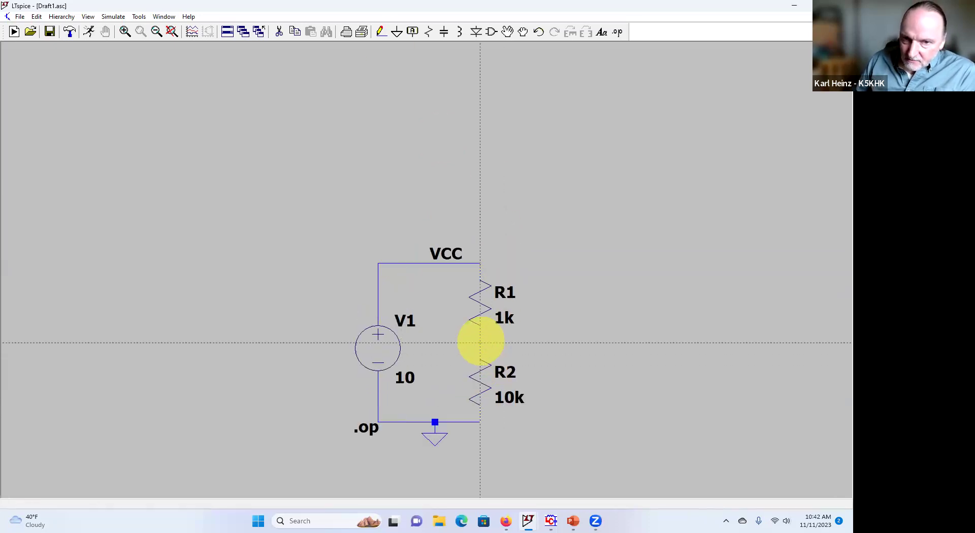
Draw a short horizontal wire outward from the junction between R1 and R2, on the side away from V1.
{"action": "left_click", "coordinate": [479, 343]}
{"action": "left_click", "coordinate": [559, 342]}
{"action": "right_click", "coordinate": [592, 367]}
{"action": "right_click", "coordinate": [592, 368]}
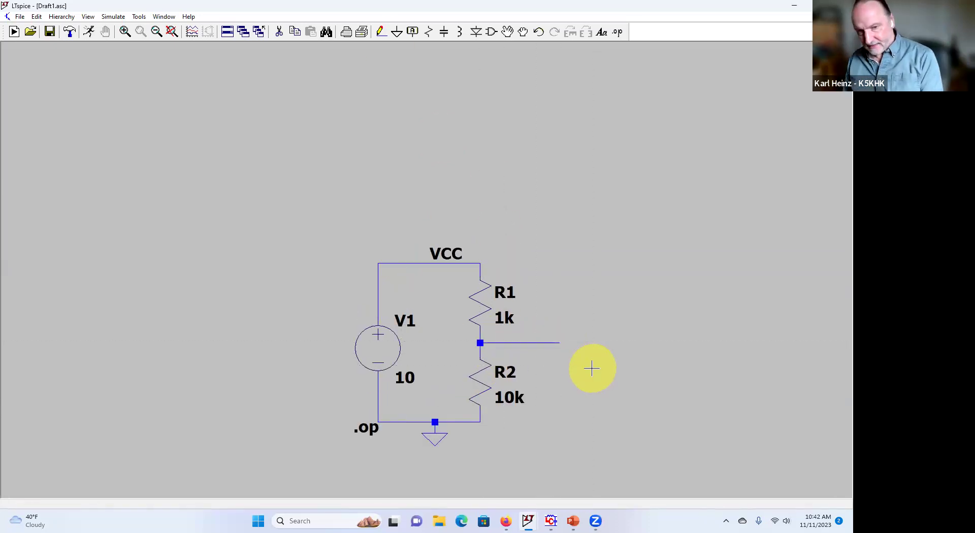
Label the net between R1 and R2 as V_R2, placing the name on the new wire stub.
{"action": "mouse_move", "coordinate": [481, 340]}
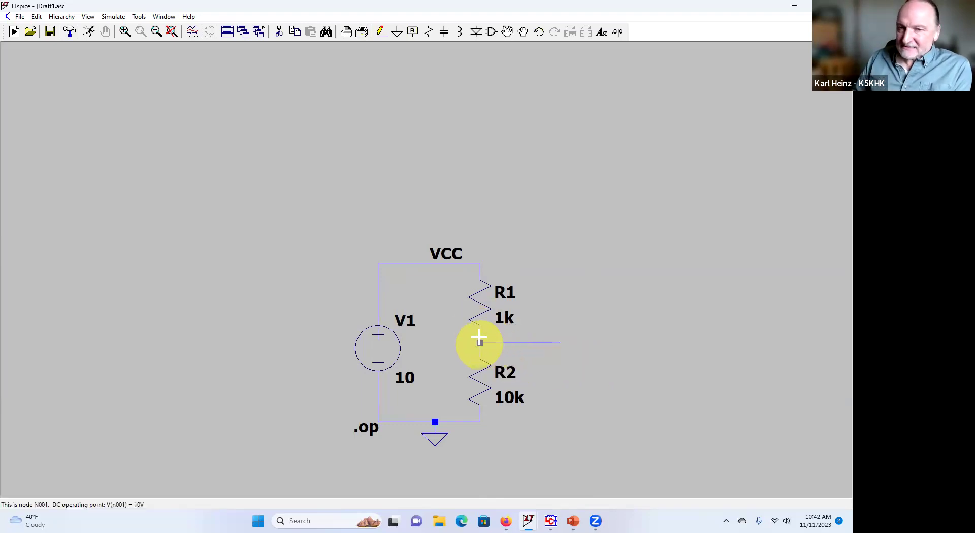
{"action": "right_click", "coordinate": [553, 343]}
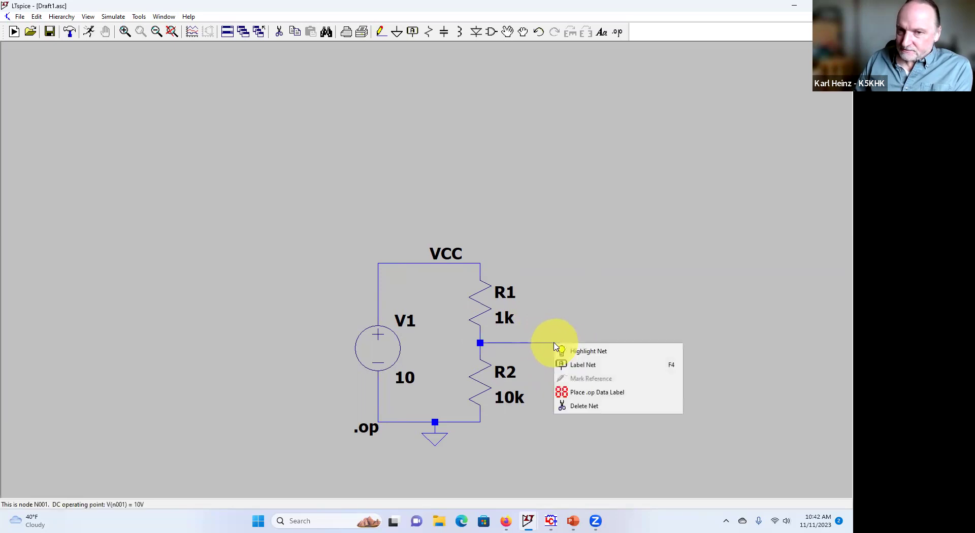
{"action": "left_click", "coordinate": [581, 365]}
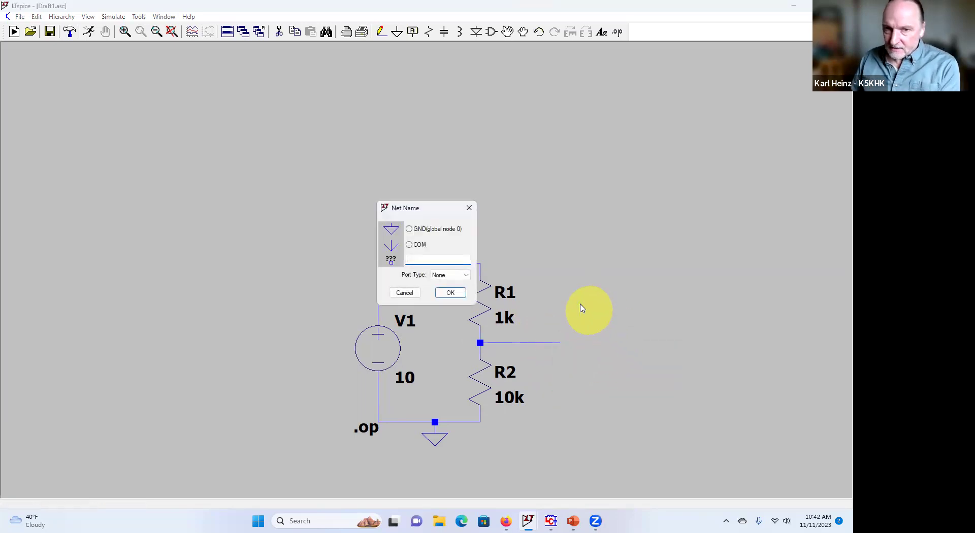
{"action": "type", "text": "V_"}
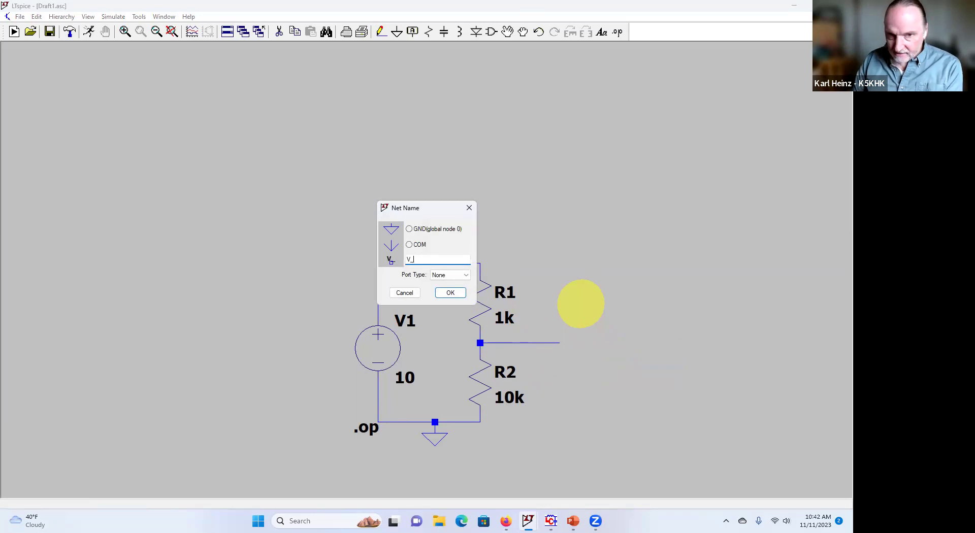
{"action": "type", "text": "R2"}
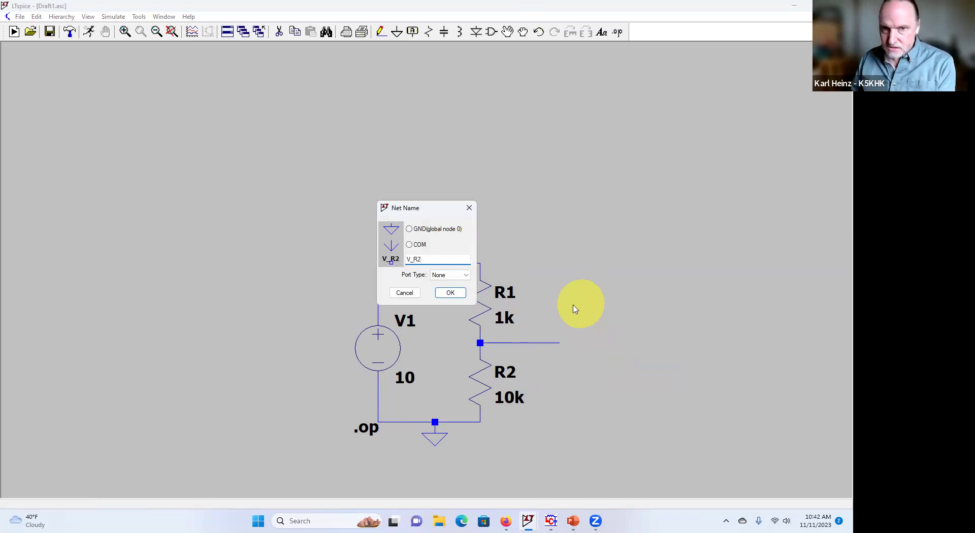
{"action": "left_click", "coordinate": [450, 293]}
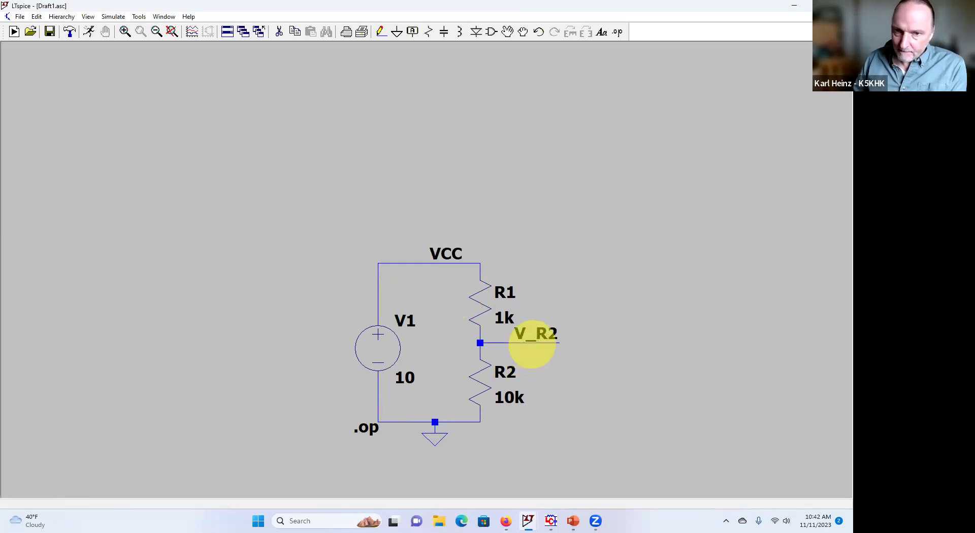
{"action": "left_click", "coordinate": [536, 343]}
{"action": "key", "text": "Escape"}
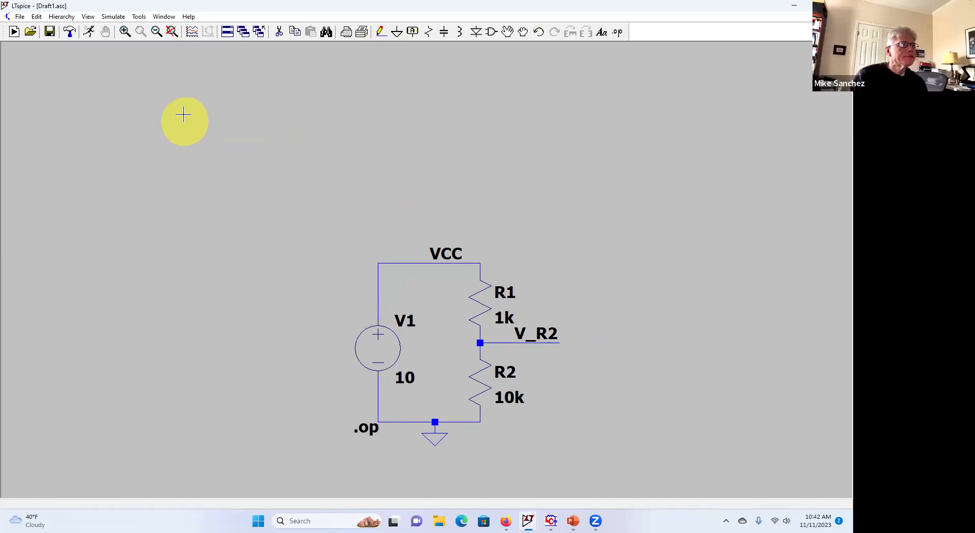
Run the operating point simulation, compare the entries for the labeled nets with the schematic, and close the results.
{"action": "left_click", "coordinate": [90, 32]}
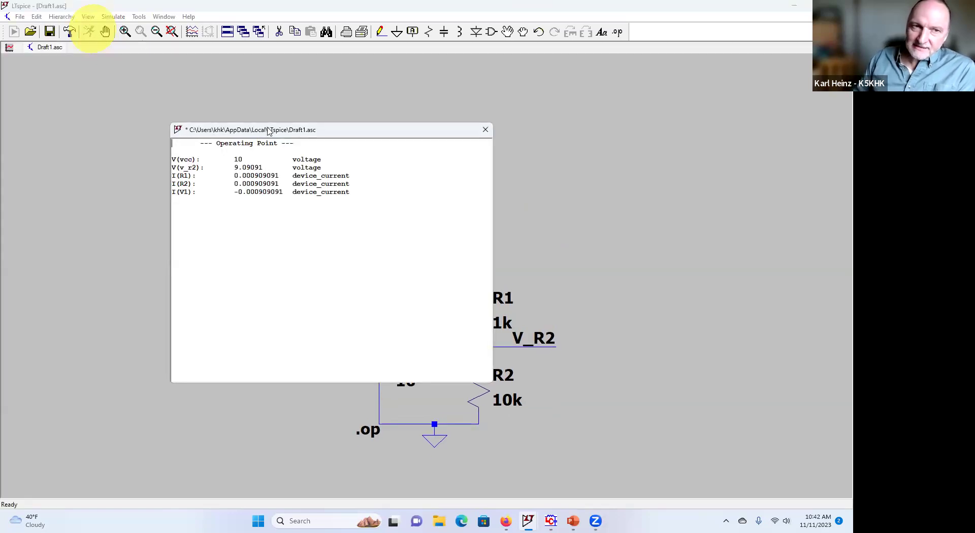
{"action": "left_click", "coordinate": [182, 161]}
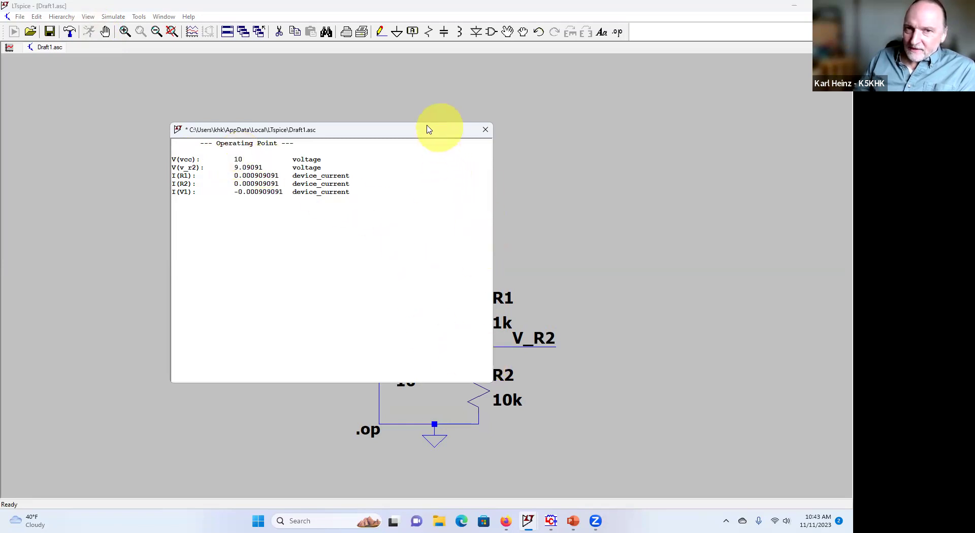
{"action": "left_click_drag", "start_coordinate": [431, 130], "coordinate": [298, 110]}
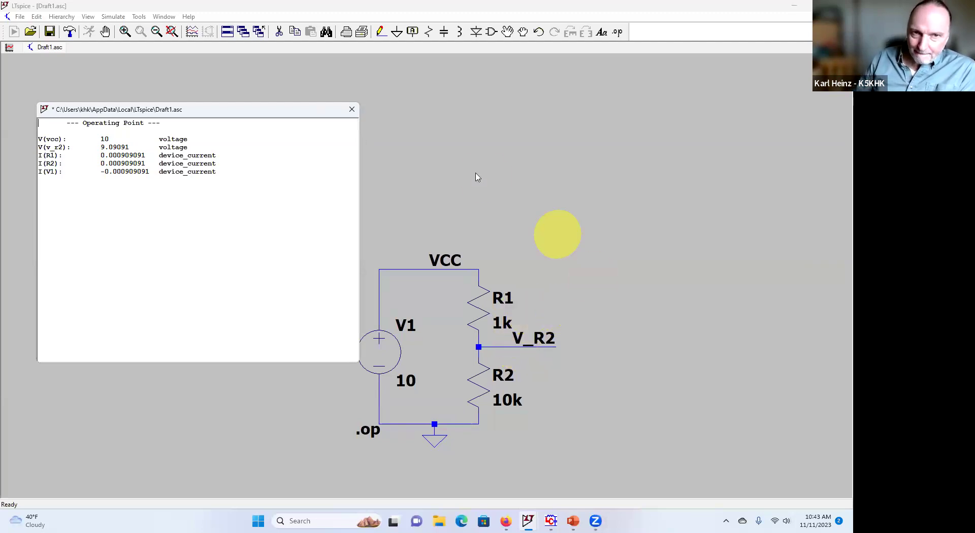
{"action": "left_click", "coordinate": [351, 109]}
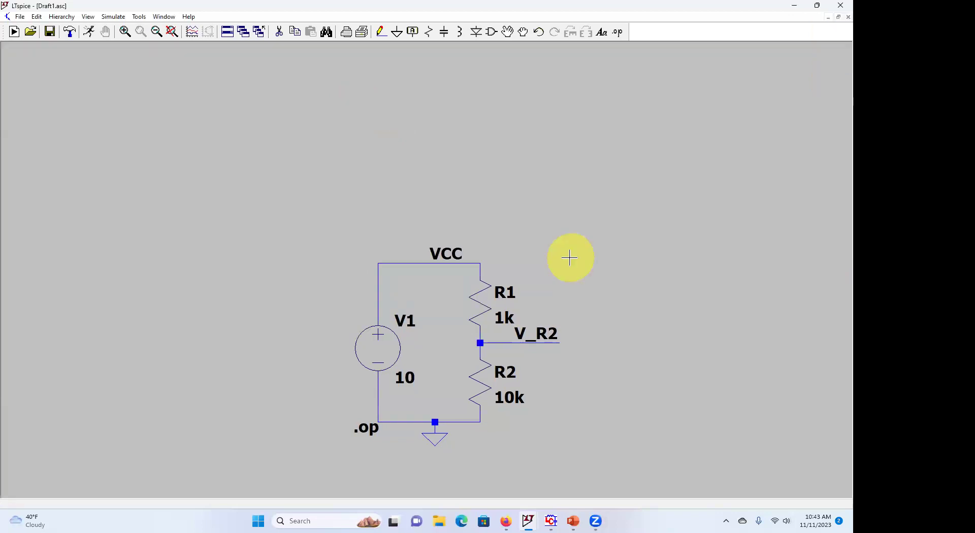
Place an operating point data label on the V_R2 net and separate the overlapping texts, moving the net name to the wire's free end.
{"action": "right_click", "coordinate": [503, 344]}
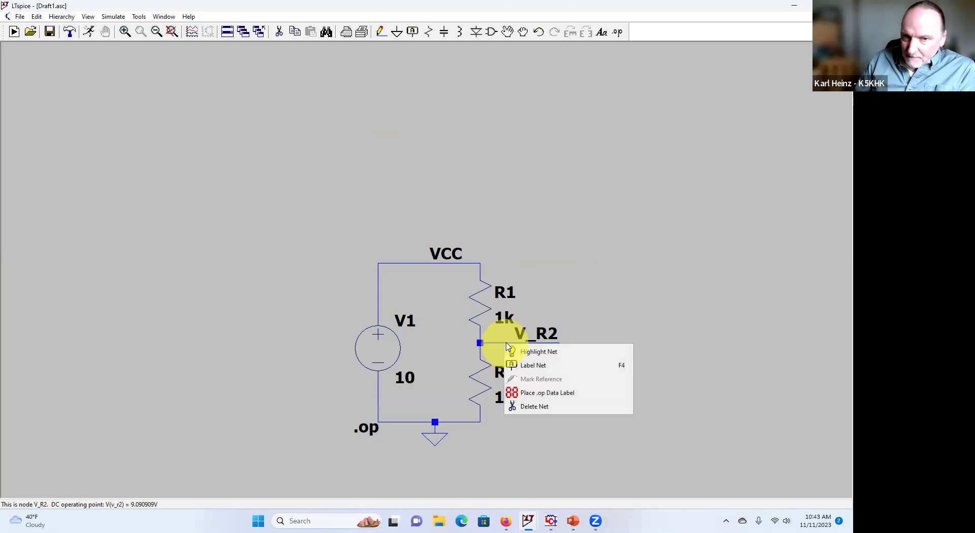
{"action": "left_click", "coordinate": [540, 397]}
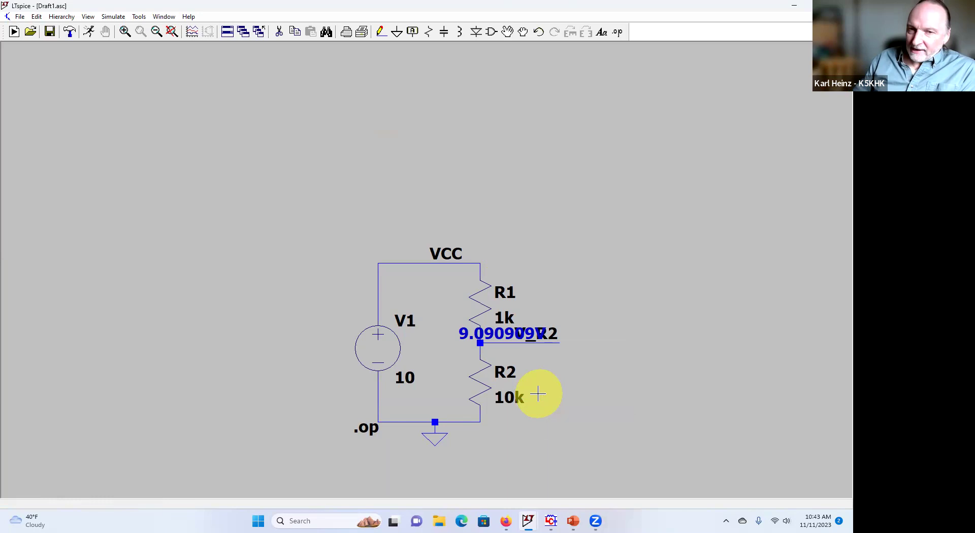
{"action": "scroll", "coordinate": [536, 374], "scroll_direction": "up", "scroll_amount": 3}
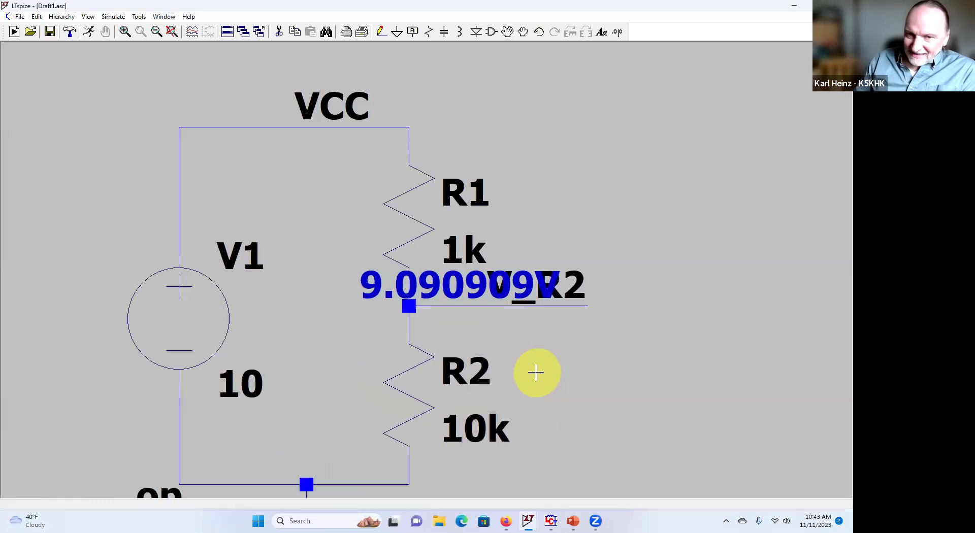
{"action": "scroll", "coordinate": [536, 374], "scroll_direction": "up", "scroll_amount": 1}
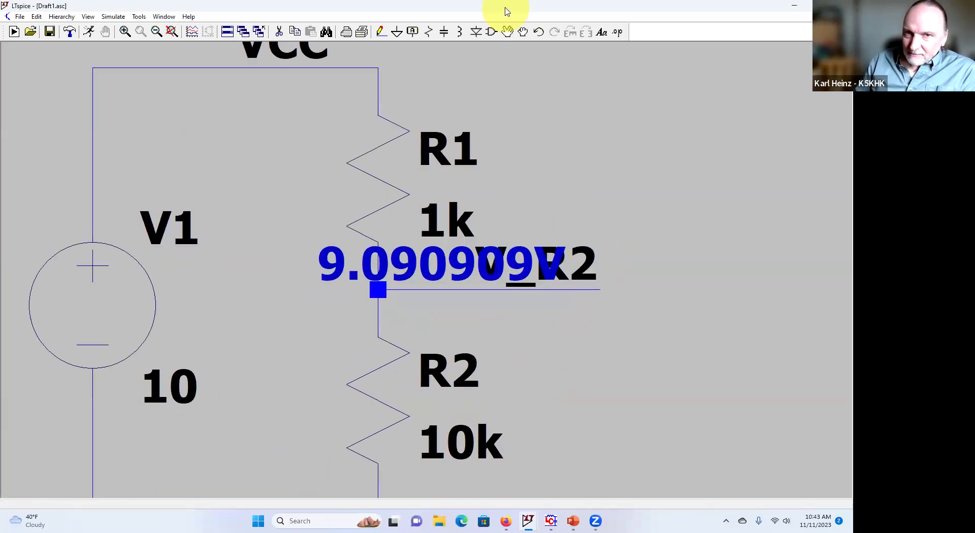
{"action": "left_click", "coordinate": [506, 31]}
{"action": "left_click_drag", "start_coordinate": [580, 274], "coordinate": [624, 279]}
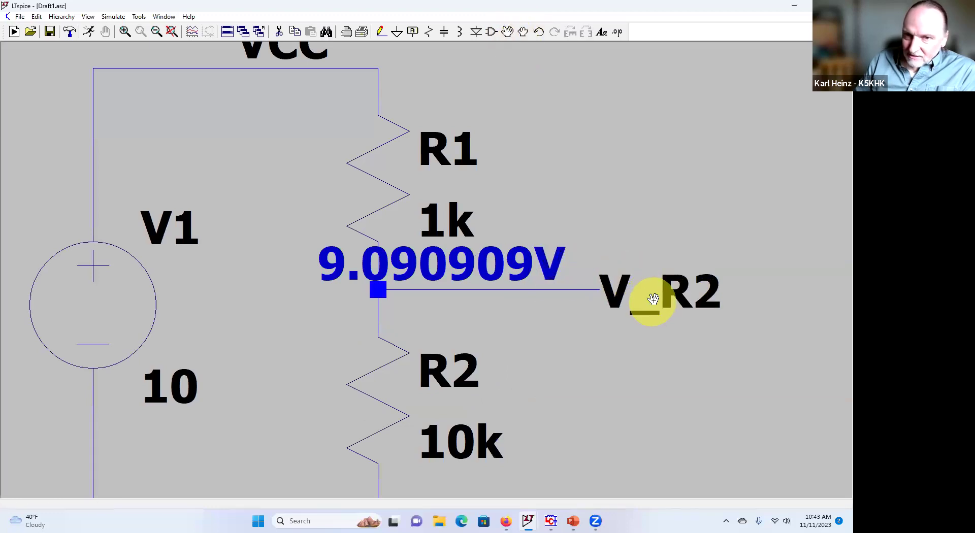
{"action": "left_click_drag", "start_coordinate": [432, 265], "coordinate": [395, 268]}
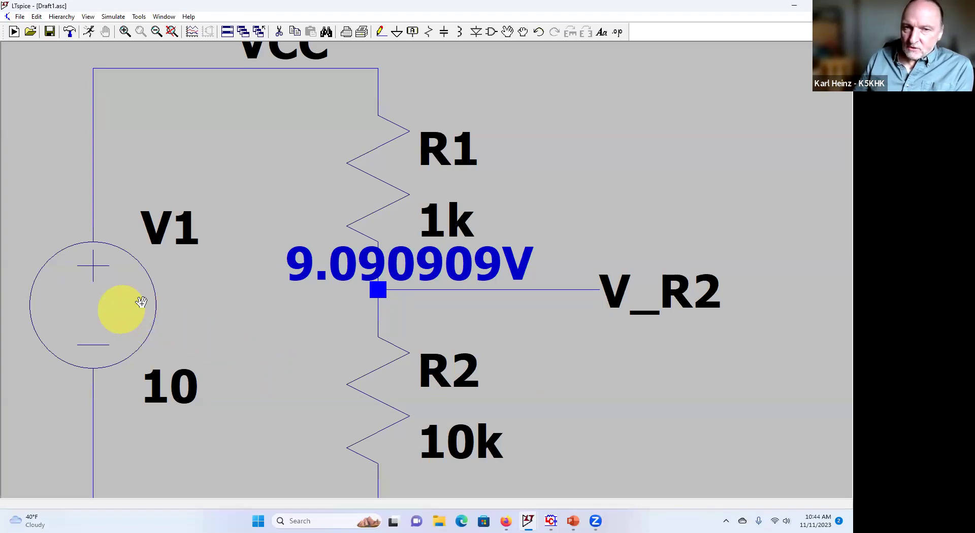
Set the displayed expression of the V_R2 data label to round($*100) / 100.
{"action": "right_click", "coordinate": [413, 266]}
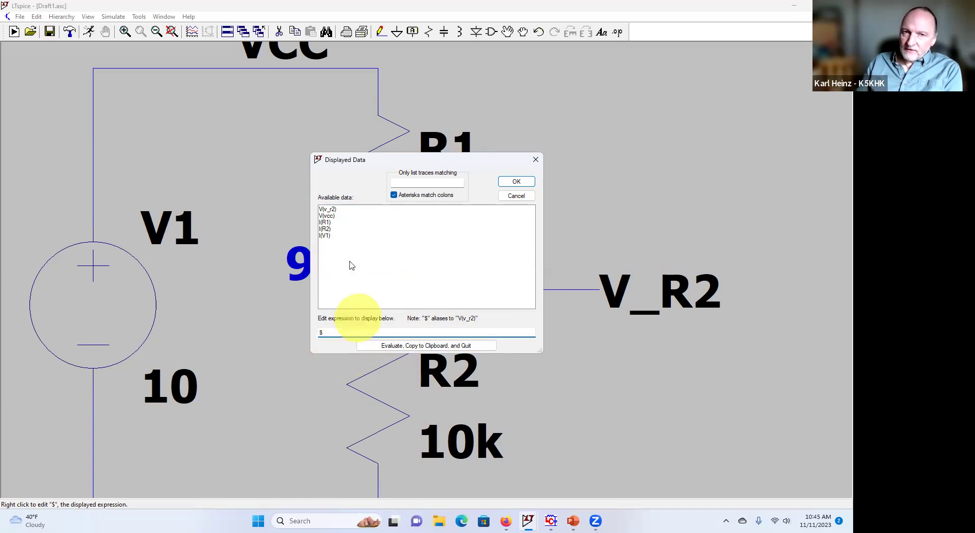
{"action": "double_click", "coordinate": [328, 210]}
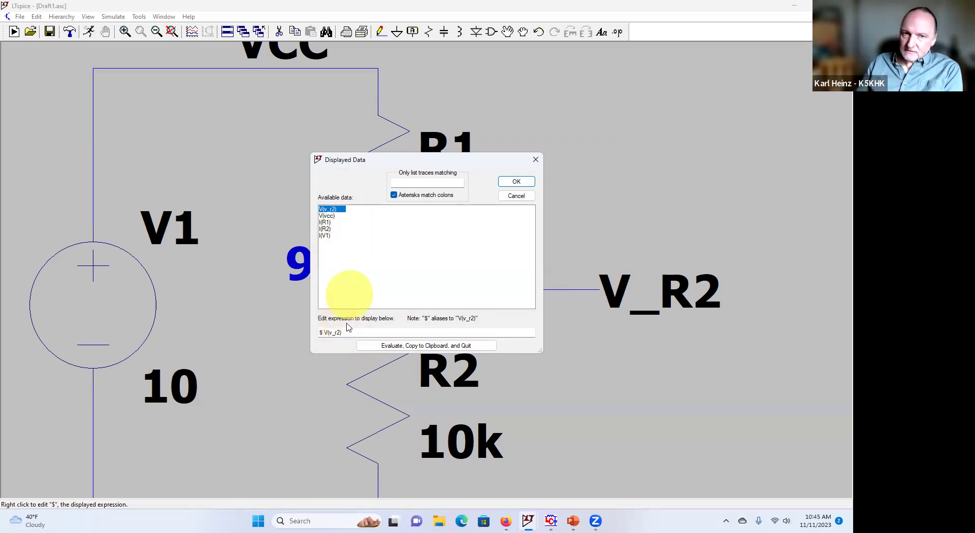
{"action": "left_click_drag", "start_coordinate": [346, 333], "coordinate": [317, 336]}
{"action": "key", "text": "Delete"}
{"action": "type", "text": "$"}
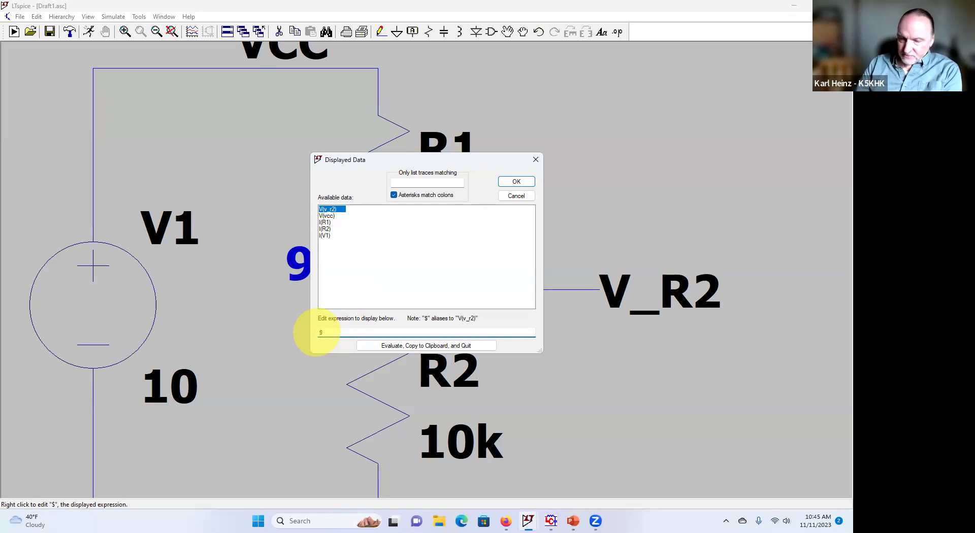
{"action": "type", "text": "round("}
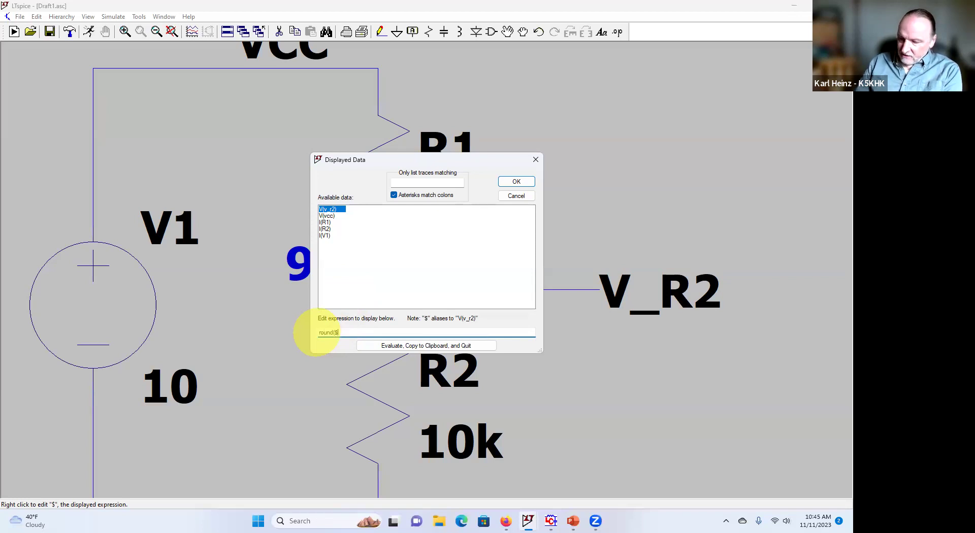
{"action": "type", "text": "100) / 100"}
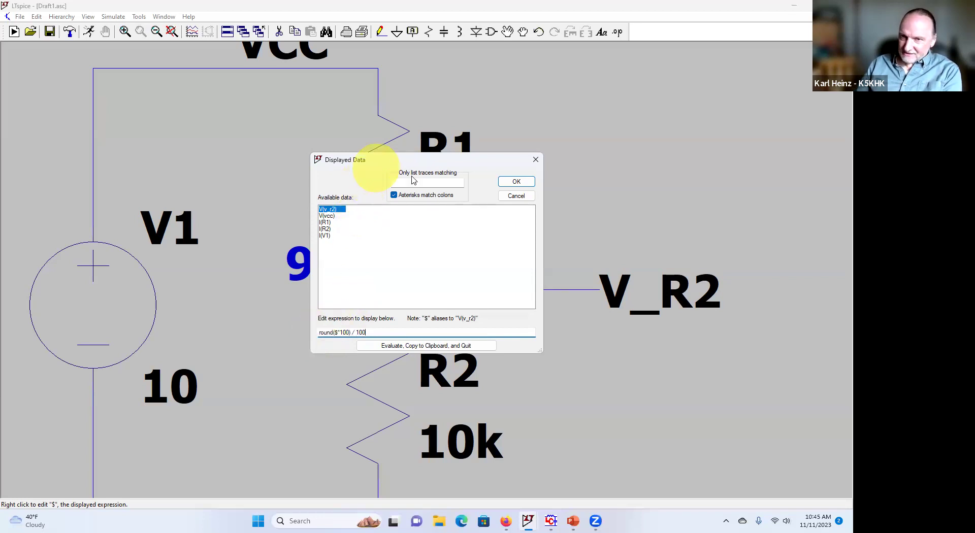
{"action": "left_click", "coordinate": [515, 183]}
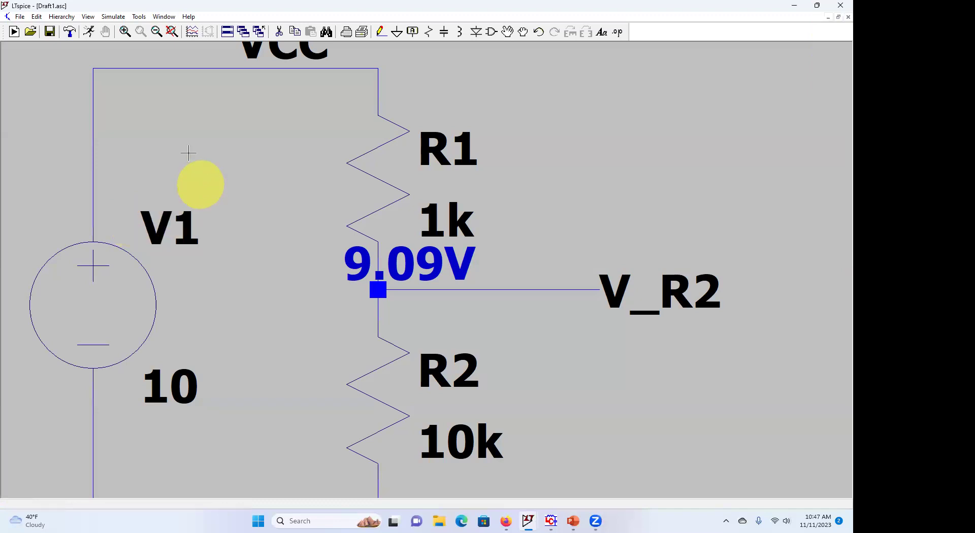
Run the operating point simulation twice more, compare the results with the rounded data label, and close the list each time.
{"action": "left_click", "coordinate": [88, 35]}
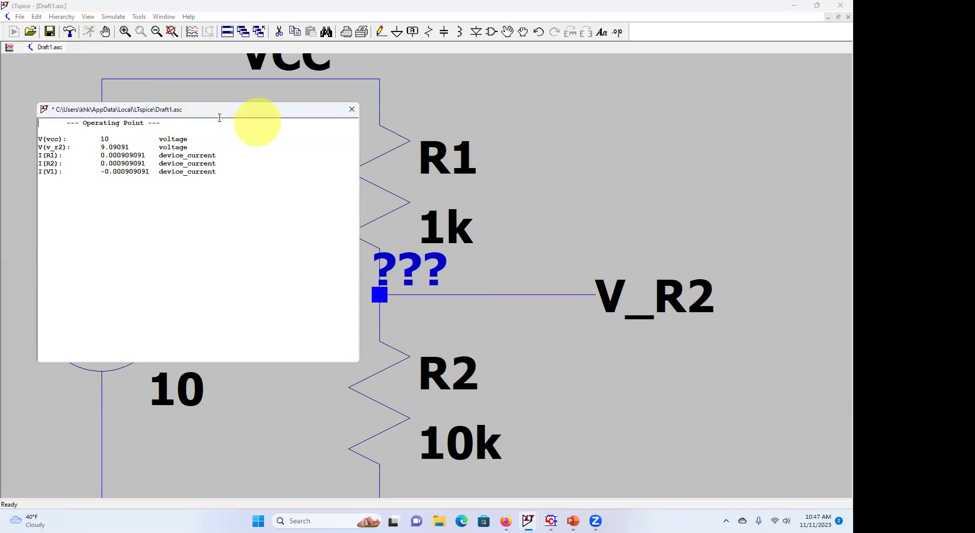
{"action": "left_click", "coordinate": [351, 110]}
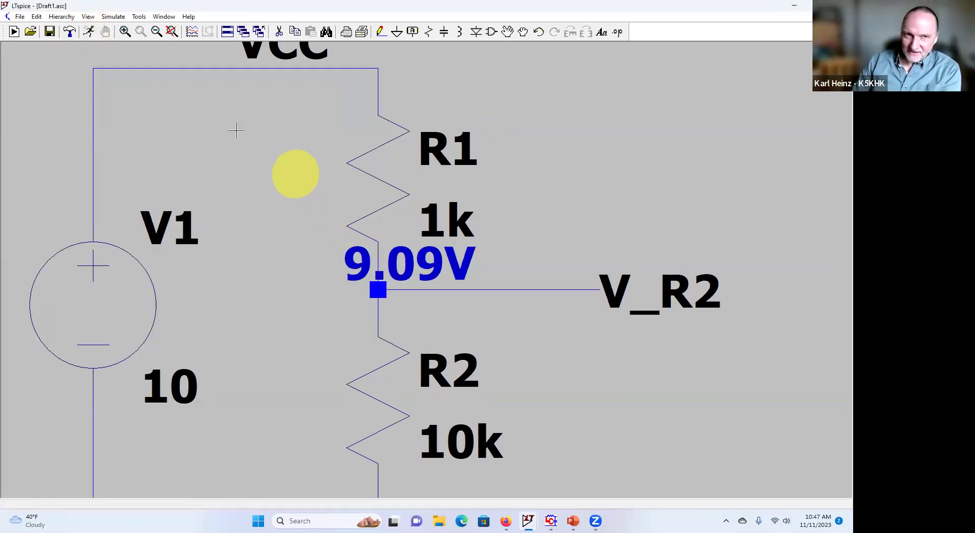
{"action": "left_click", "coordinate": [89, 32]}
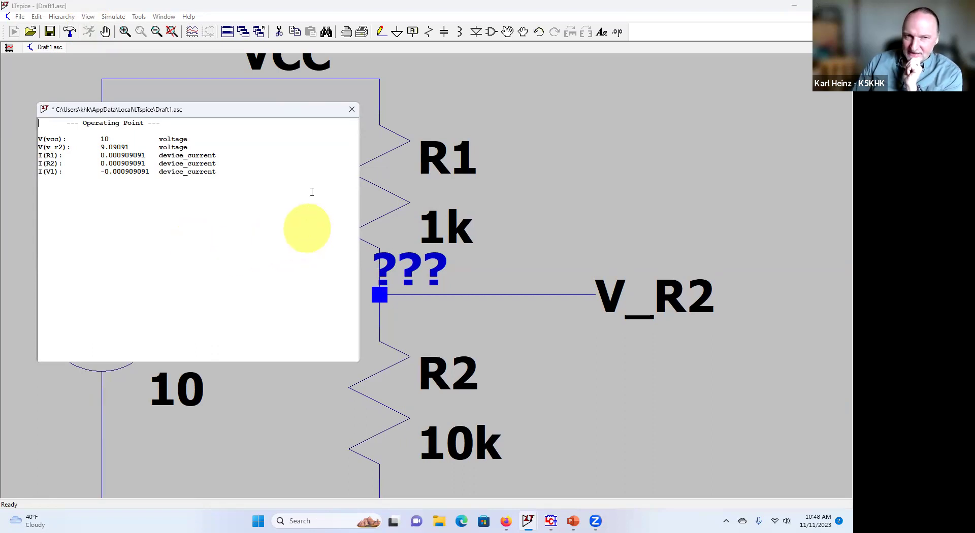
{"action": "left_click", "coordinate": [351, 109]}
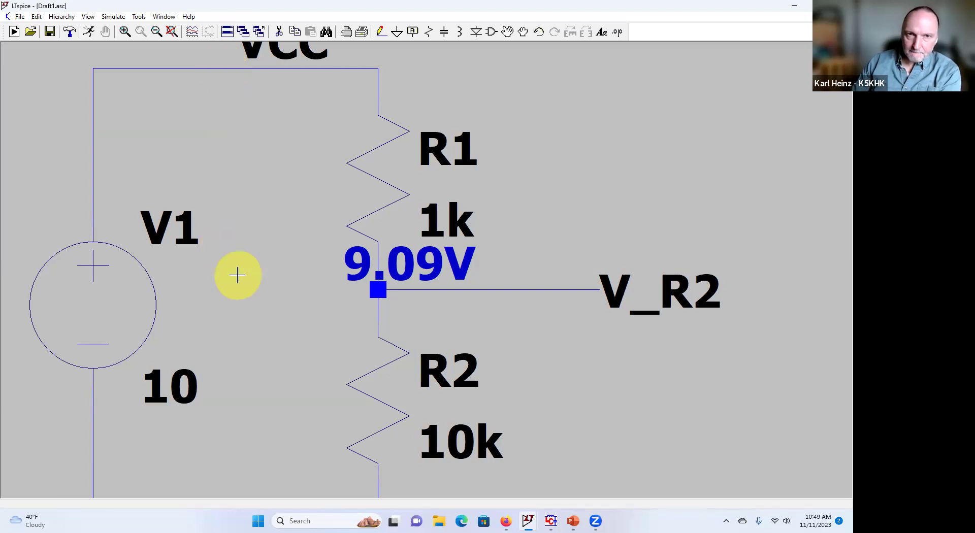
Change the .op simulation command to a DC sweep with V1 as the first source and a linear sweep type.
{"action": "key", "text": "space"}
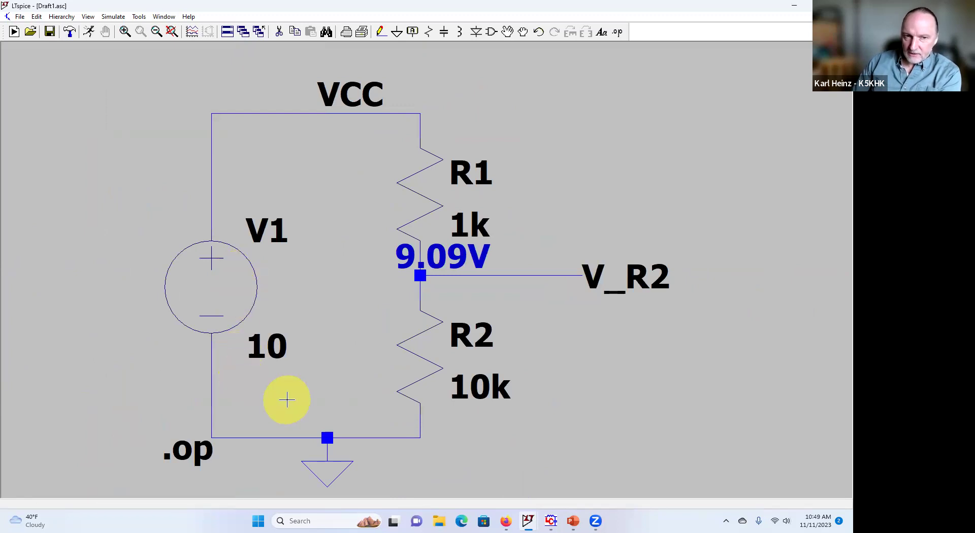
{"action": "right_click", "coordinate": [187, 453]}
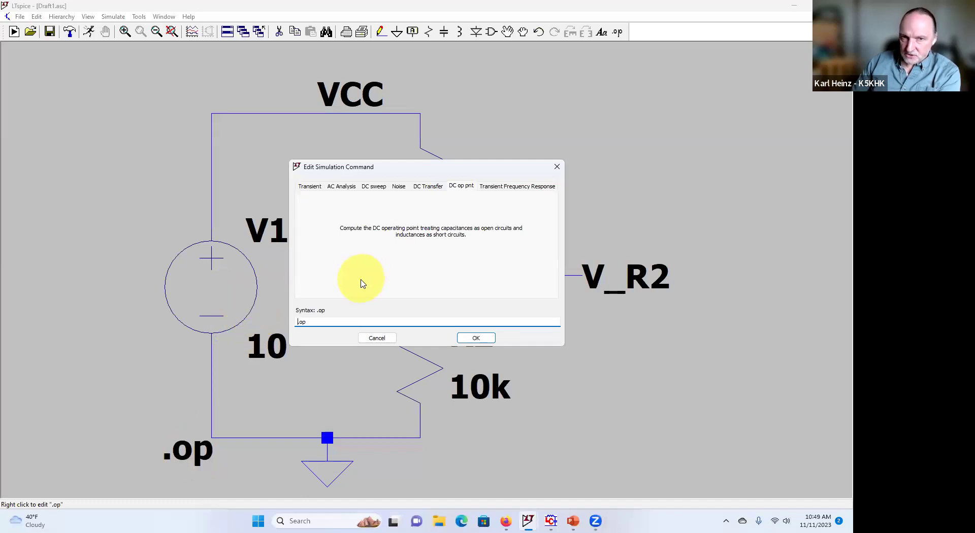
{"action": "left_click", "coordinate": [374, 187]}
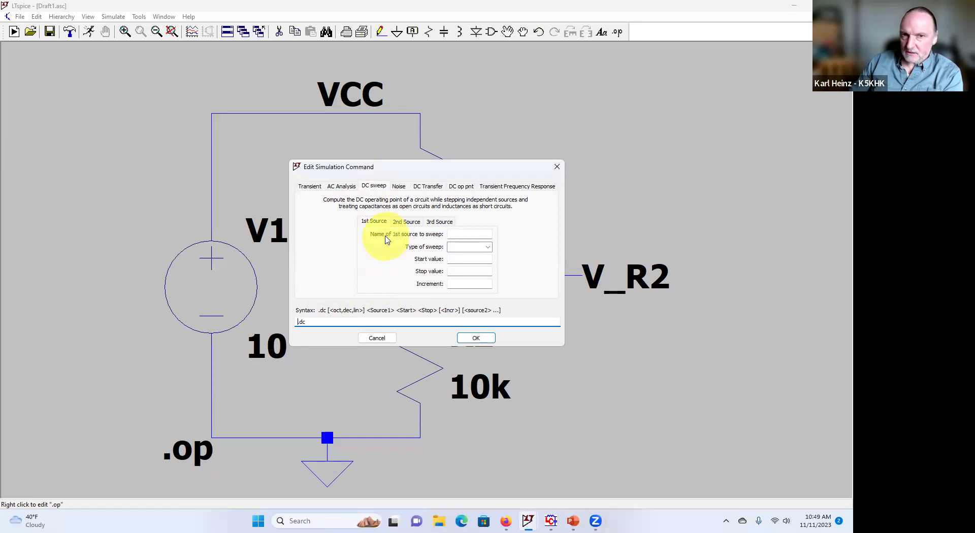
{"action": "left_click", "coordinate": [455, 233]}
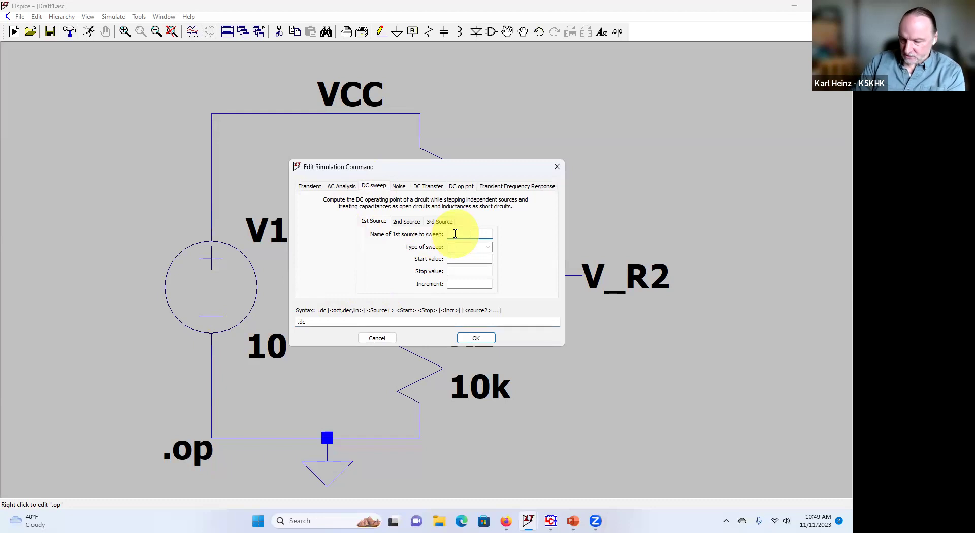
{"action": "type", "text": "V1"}
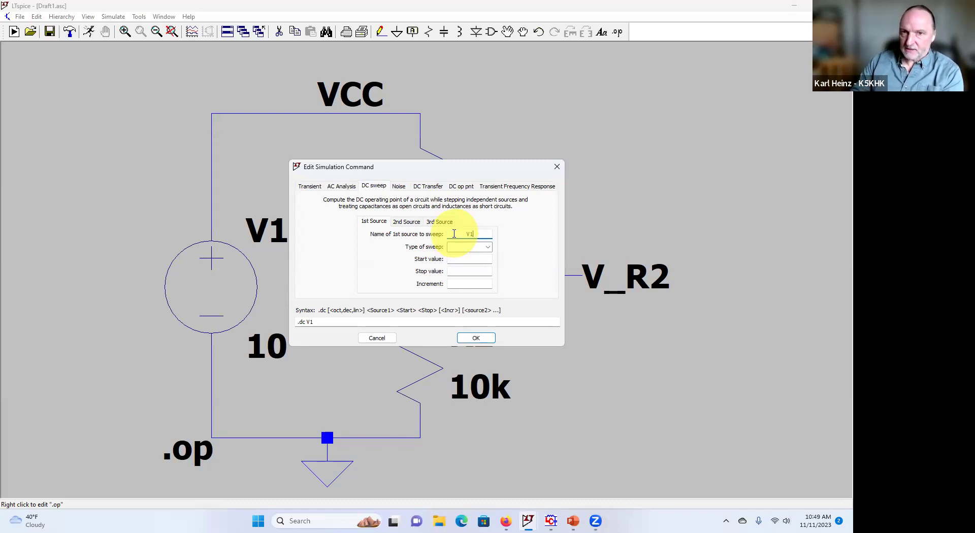
{"action": "left_click", "coordinate": [487, 247]}
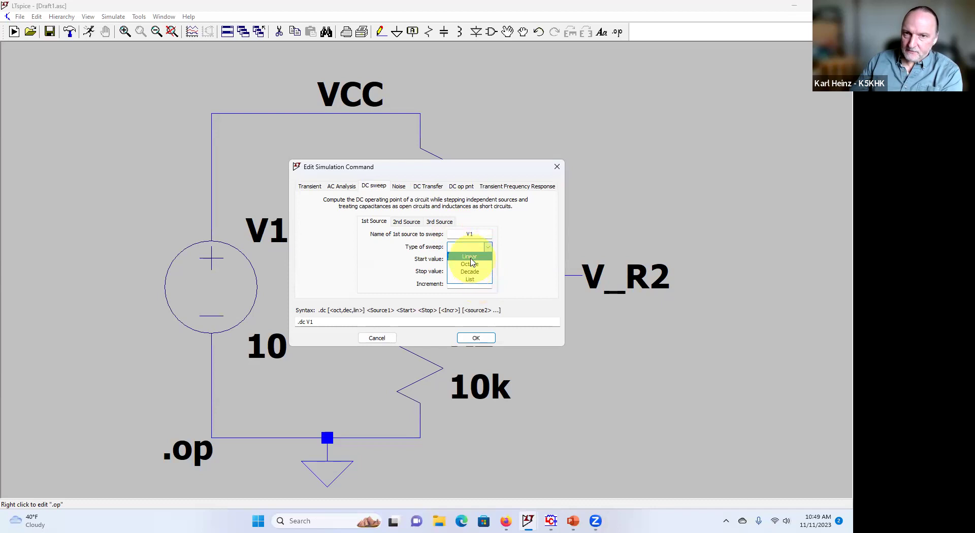
{"action": "left_click", "coordinate": [471, 257]}
Set the V1 sweep to start at 0, stop at 10 and increment by 0.1, and apply the command.
{"action": "left_click", "coordinate": [471, 260]}
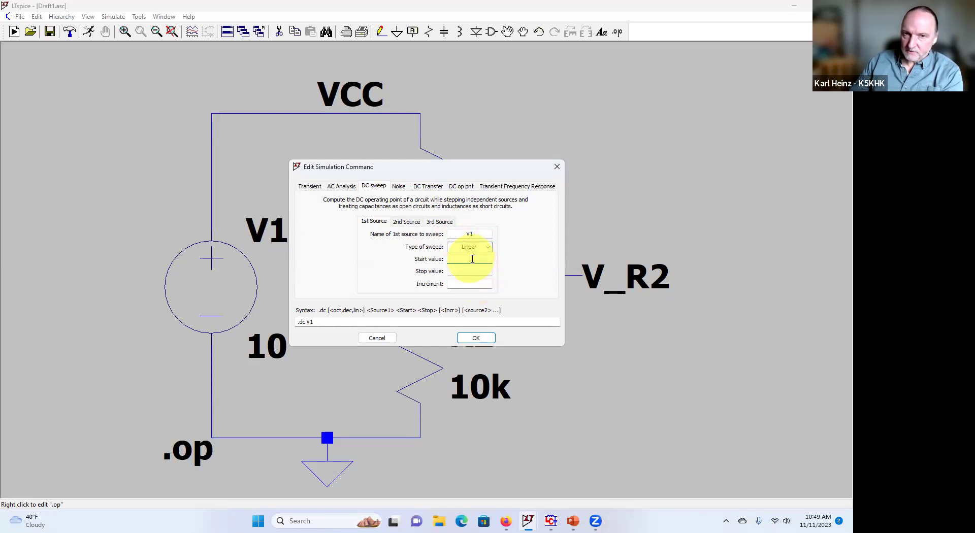
{"action": "type", "text": "0"}
{"action": "key", "text": "Tab"}
{"action": "key", "text": "Tab"}
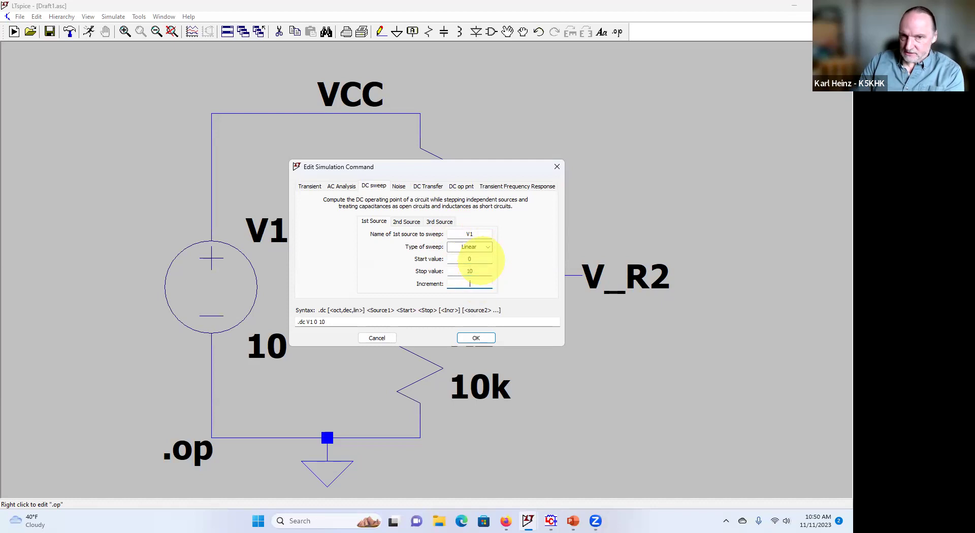
{"action": "type", "text": "0.1"}
{"action": "key", "text": "Tab"}
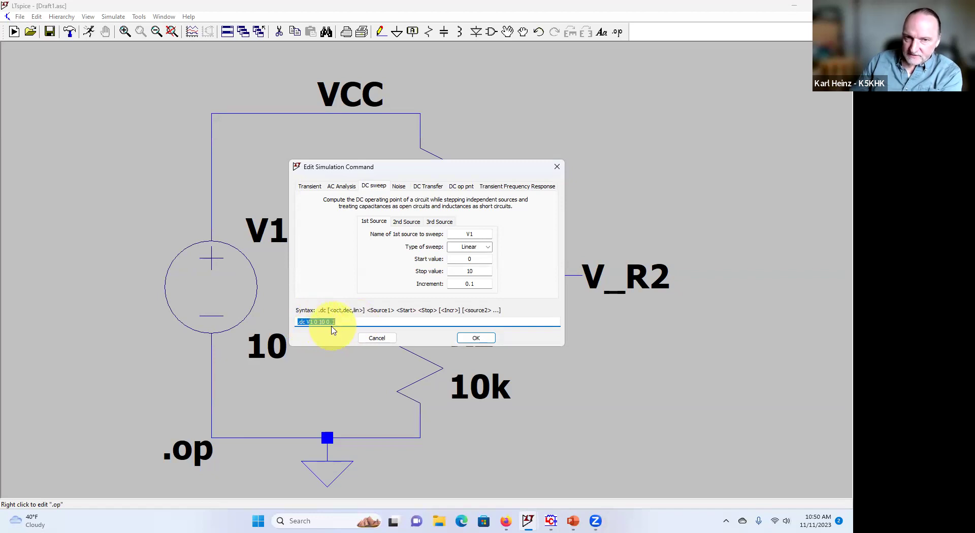
{"action": "left_click", "coordinate": [479, 337]}
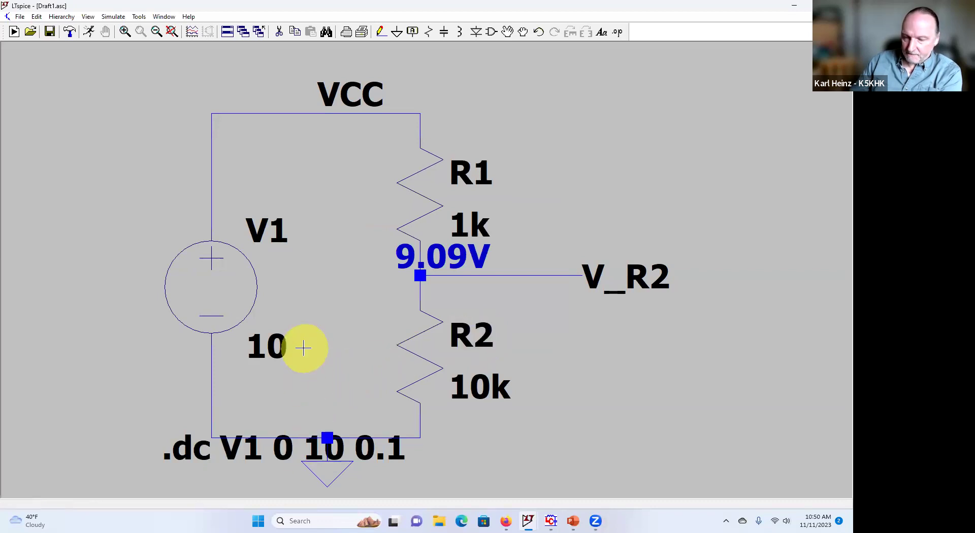
Move the .dc V1 0 10 0.1 directive off the ground symbol to the free area beside it, below V1.
{"action": "scroll", "coordinate": [303, 346], "scroll_direction": "down", "scroll_amount": 3}
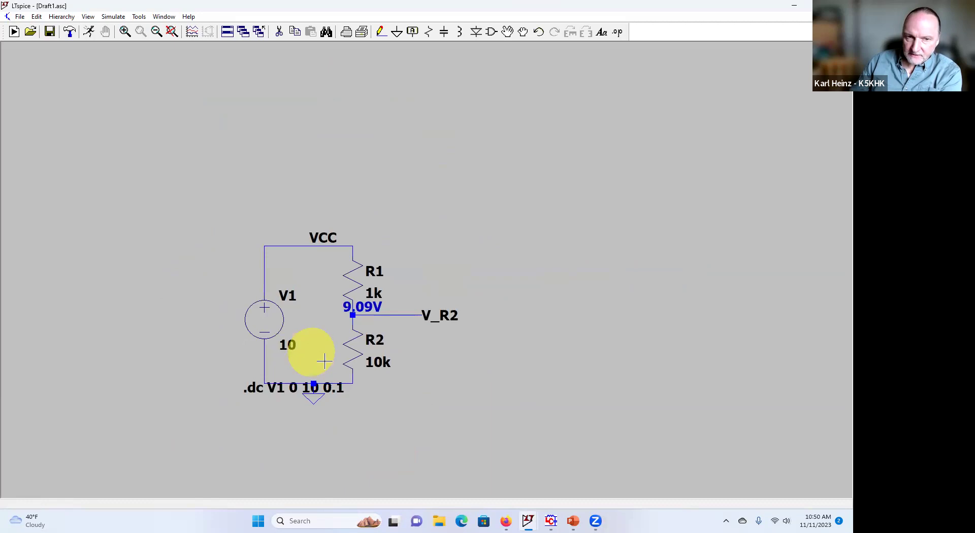
{"action": "left_click", "coordinate": [507, 31]}
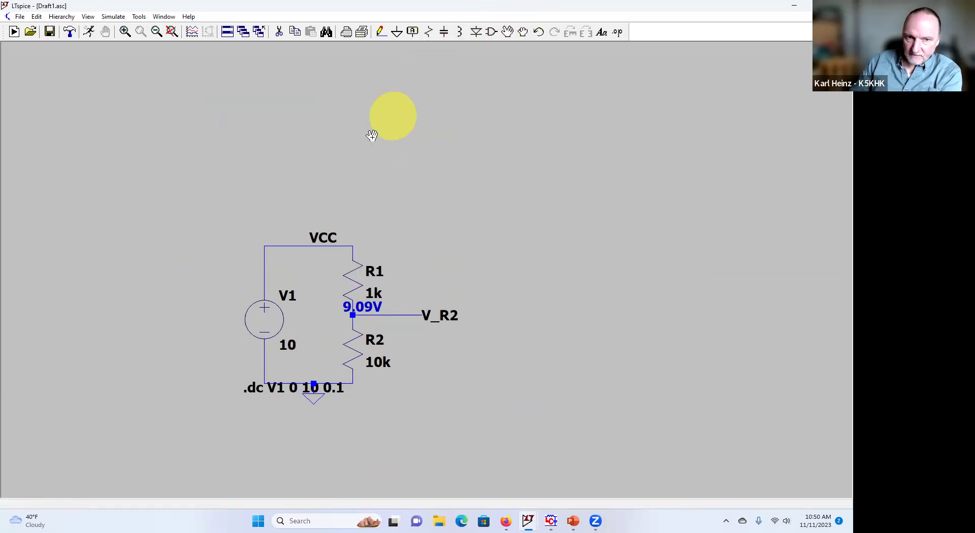
{"action": "left_click", "coordinate": [274, 387]}
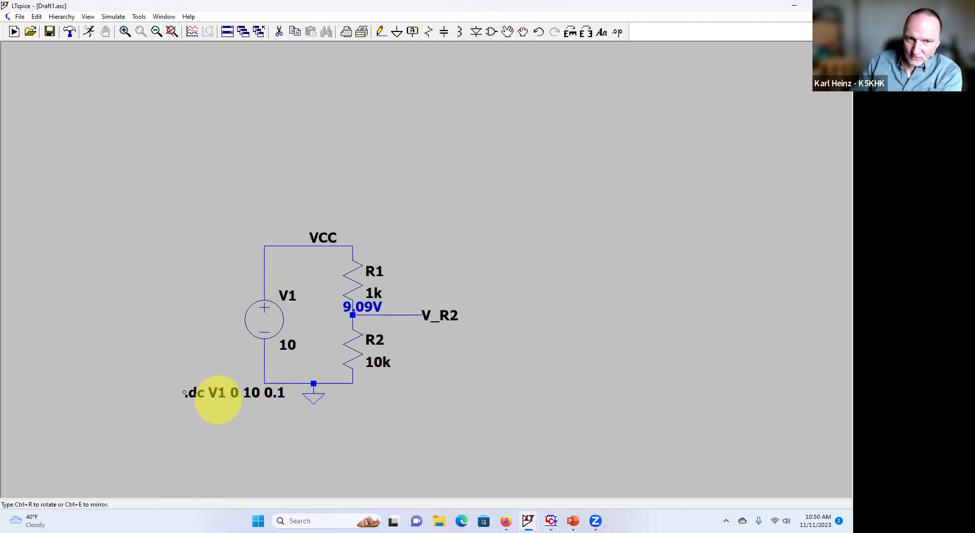
{"action": "left_click", "coordinate": [218, 399]}
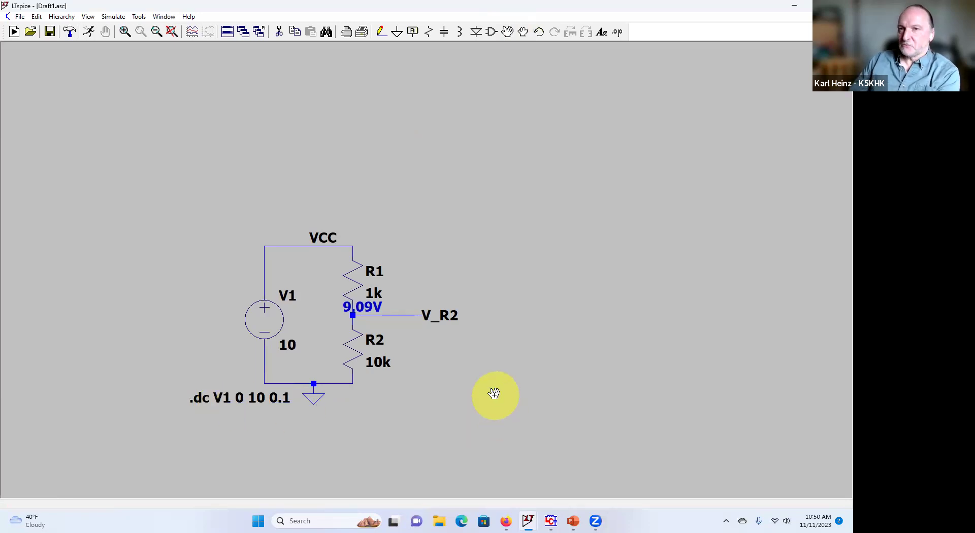
Move the .dc directive to the empty area above and left of the circuit.
{"action": "left_click", "coordinate": [200, 399]}
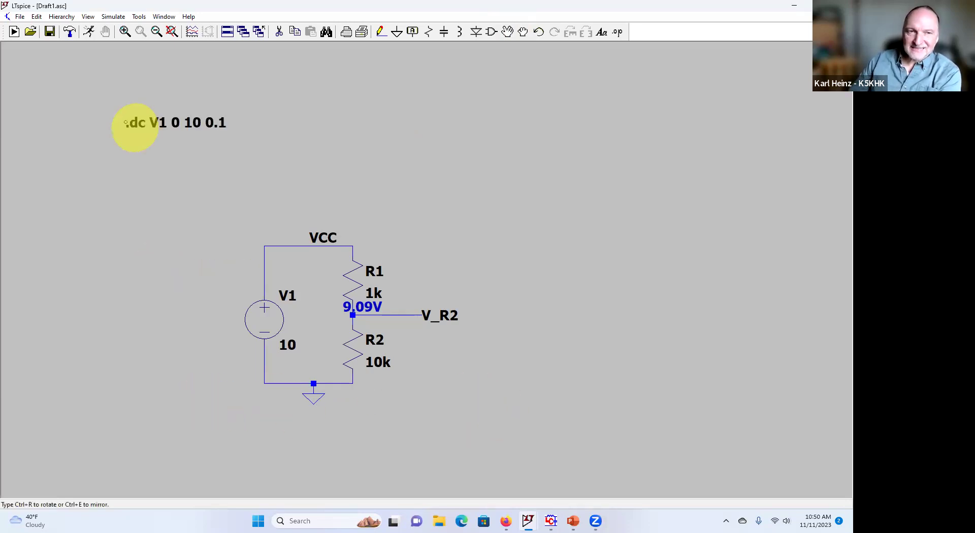
{"action": "left_click", "coordinate": [97, 117]}
{"action": "scroll", "coordinate": [278, 250], "scroll_direction": "up", "scroll_amount": 1}
{"action": "scroll", "coordinate": [281, 247], "scroll_direction": "down", "scroll_amount": 3}
{"action": "scroll", "coordinate": [280, 247], "scroll_direction": "down", "scroll_amount": 2}
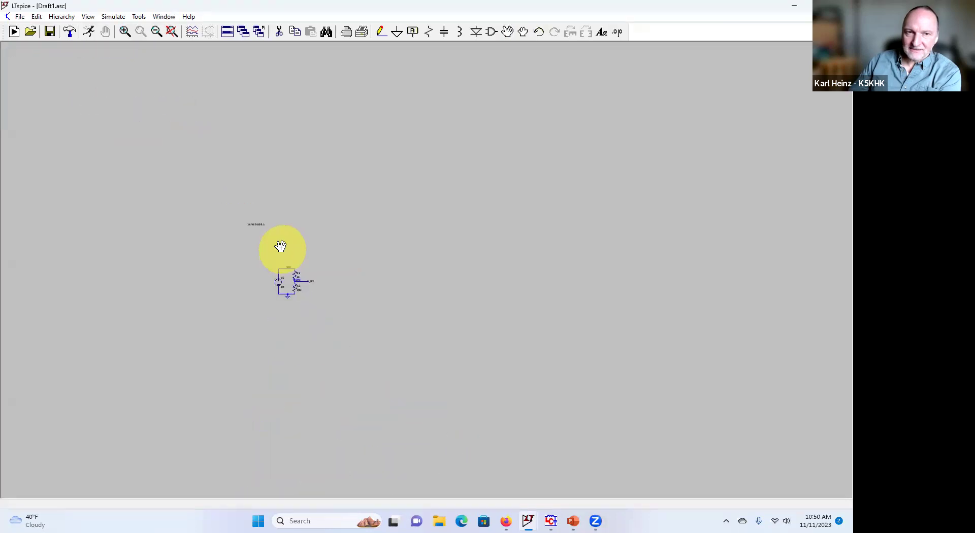
Move the .dc directive back below the circuit, clear of the ground symbol, and fit the whole schematic in view.
{"action": "left_click", "coordinate": [254, 222]}
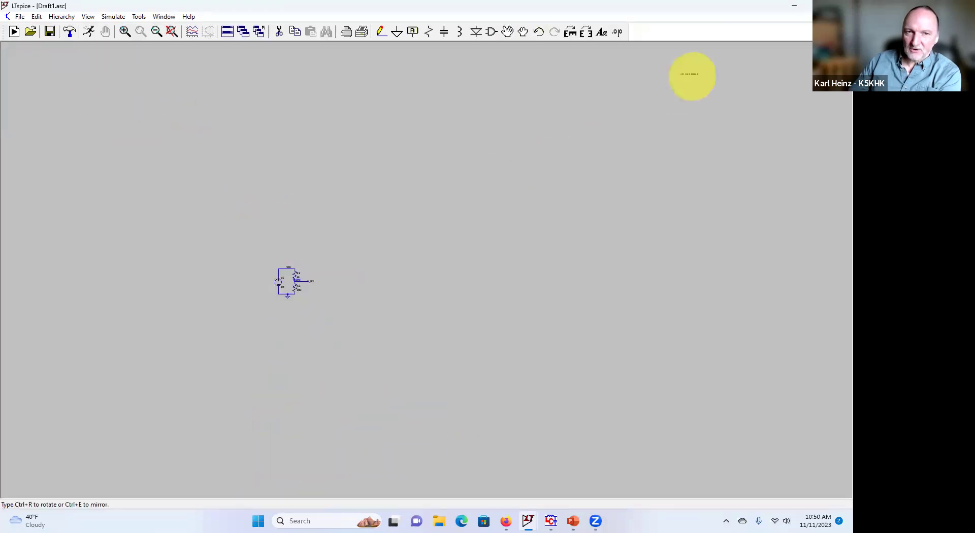
{"action": "scroll", "coordinate": [261, 300], "scroll_direction": "up", "scroll_amount": 5}
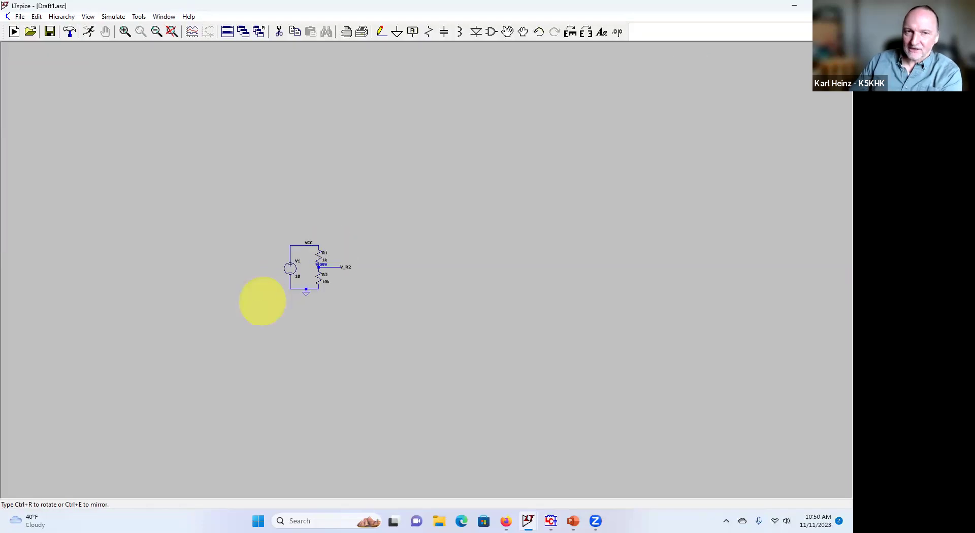
{"action": "left_click", "coordinate": [288, 297]}
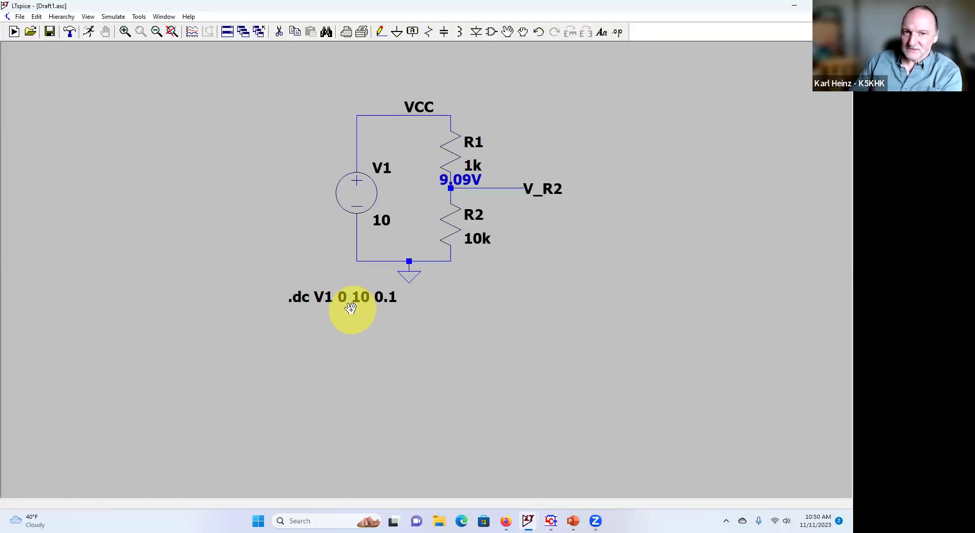
{"action": "key", "text": "space"}
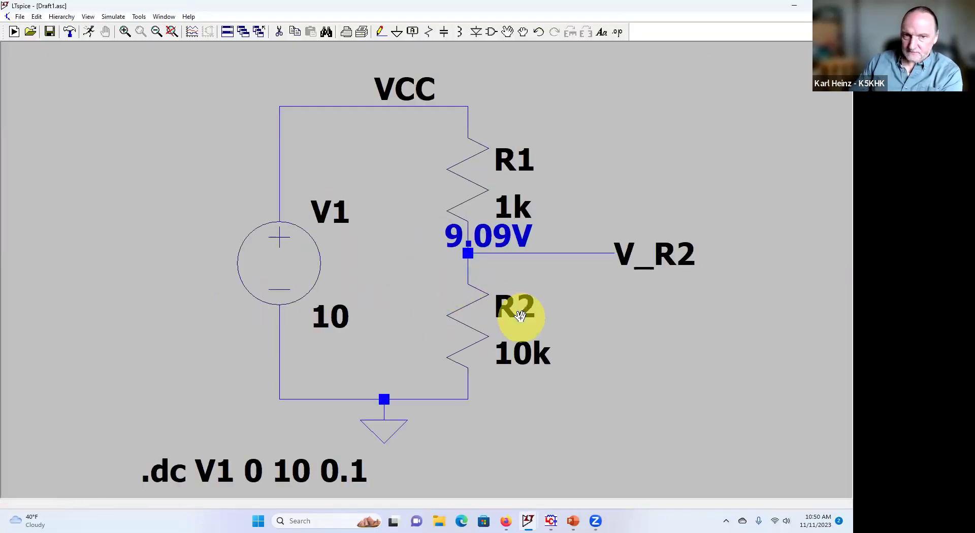
Run the DC sweep simulation and delete the operating point data label from the V_R2 net.
{"action": "left_click", "coordinate": [90, 31]}
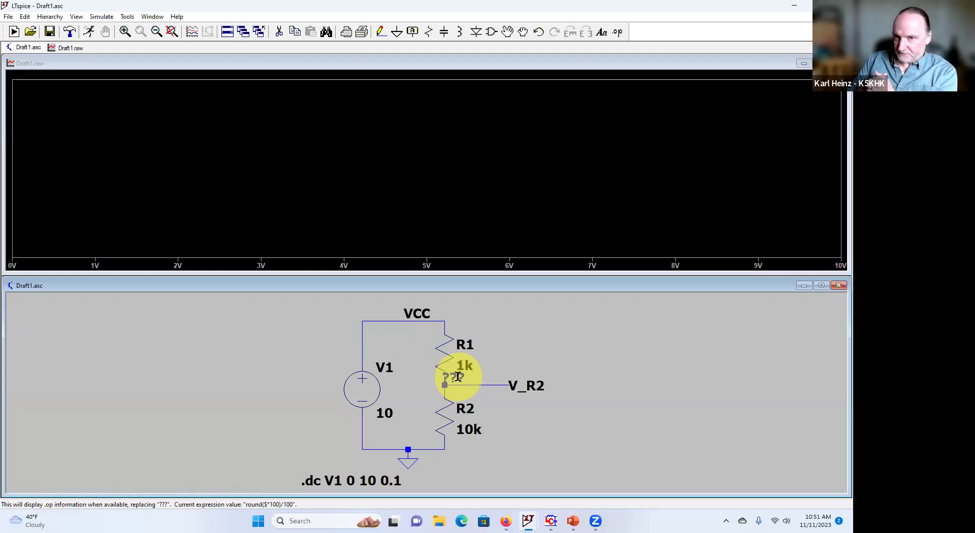
{"action": "left_click", "coordinate": [457, 376]}
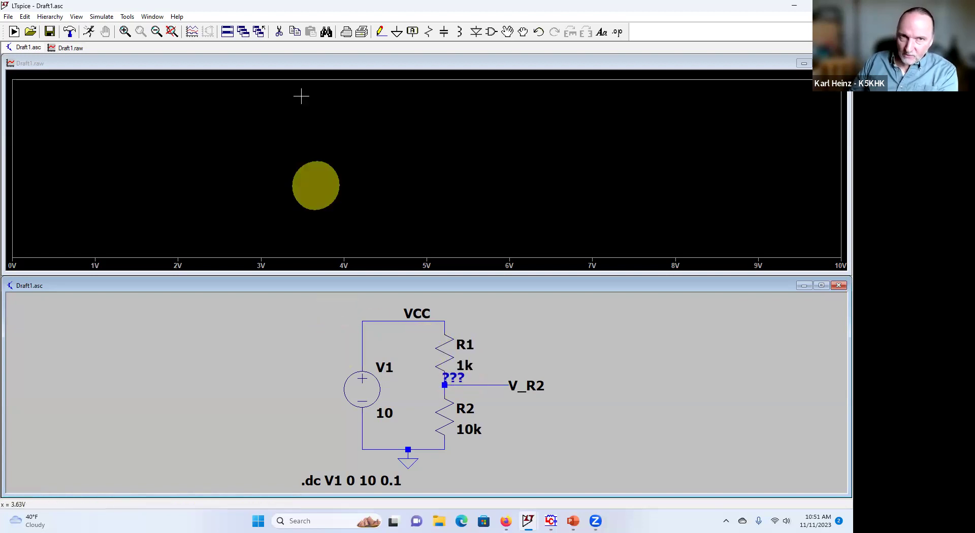
{"action": "key", "text": "Delete"}
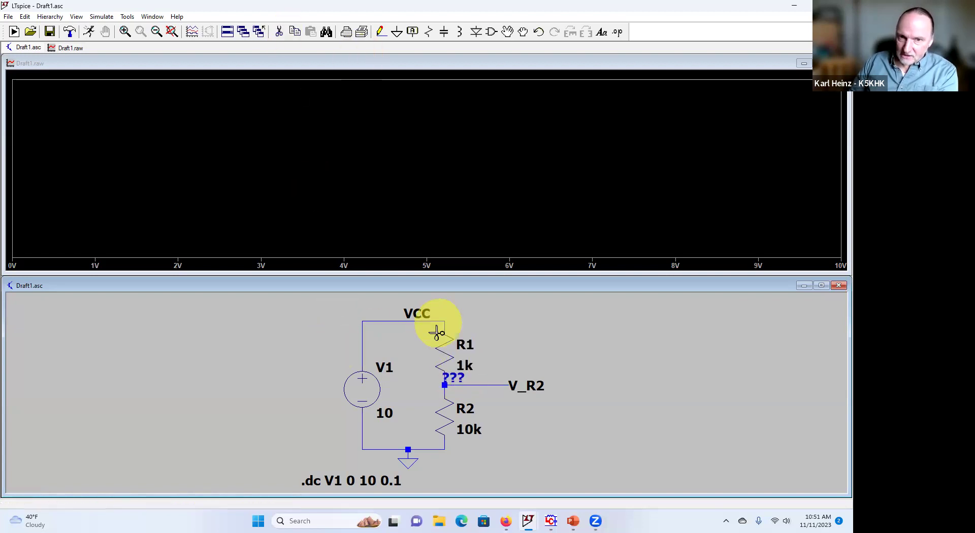
{"action": "left_click", "coordinate": [457, 376]}
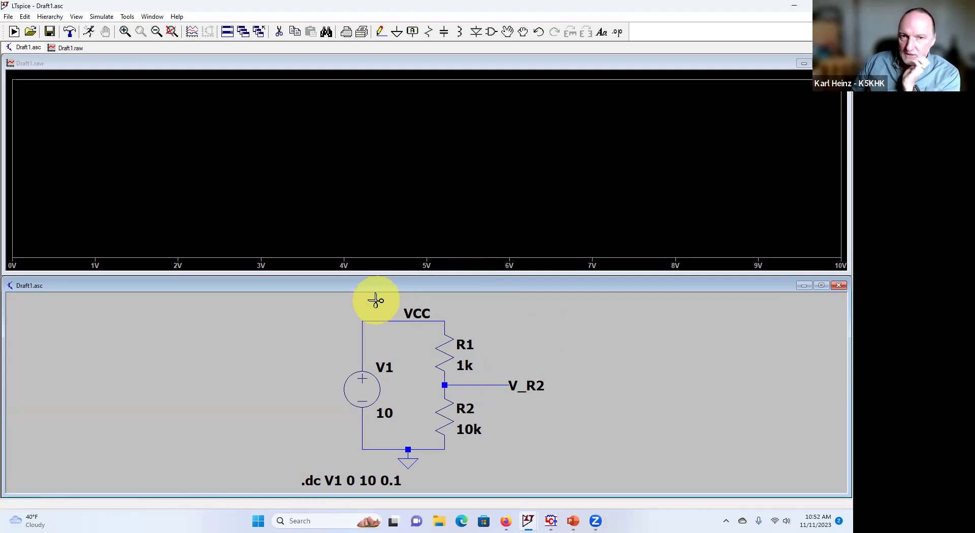
{"action": "key", "text": "Escape"}
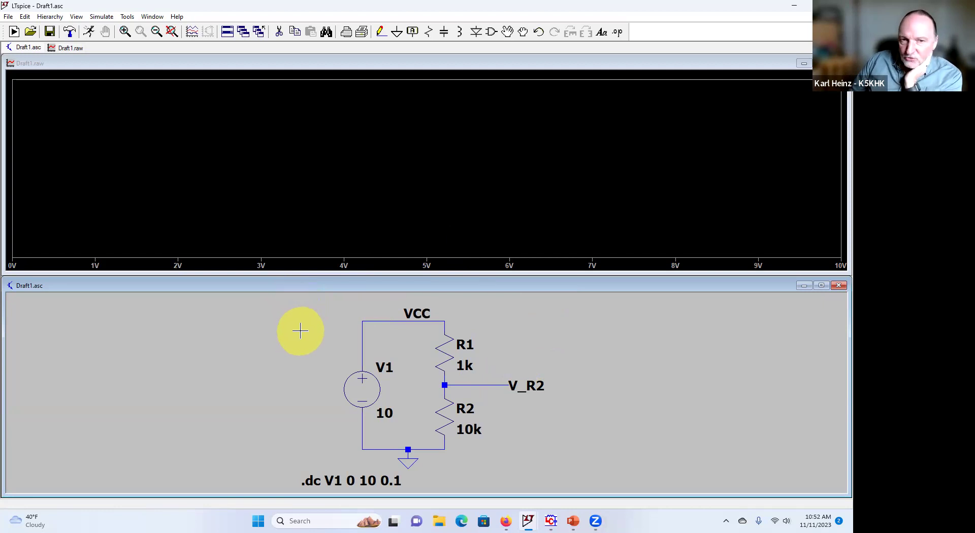
Plot the voltages of the VCC and V_R2 nets by probing their wires.
{"action": "left_click", "coordinate": [361, 333]}
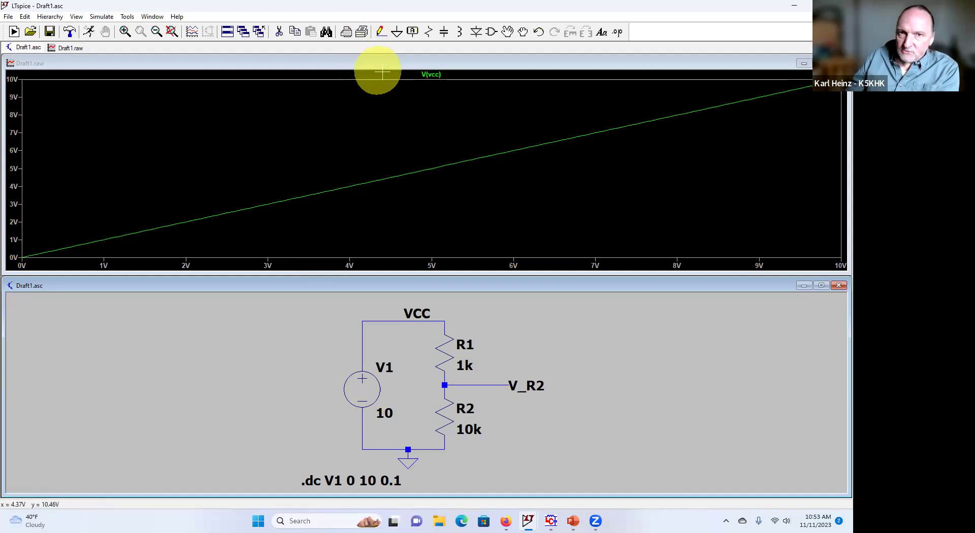
{"action": "left_click", "coordinate": [486, 383]}
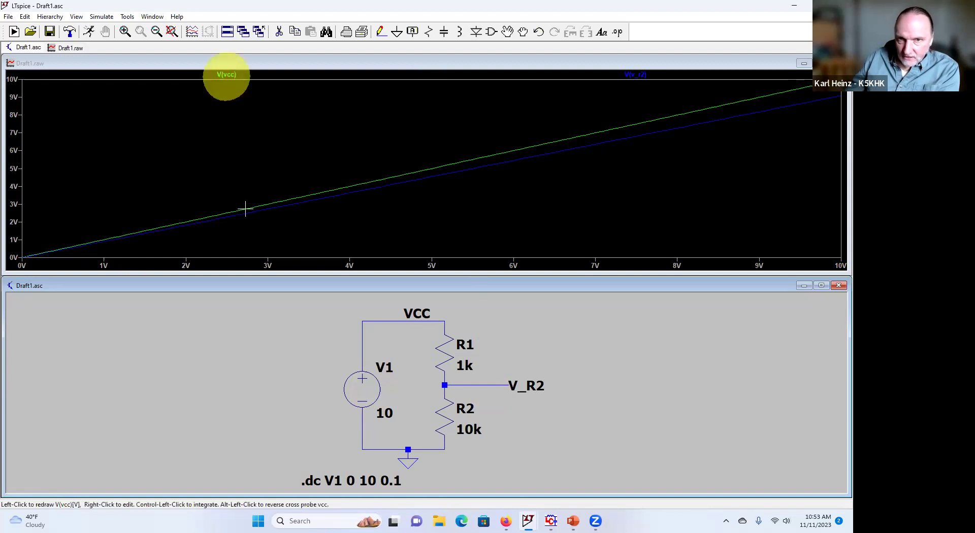
{"action": "right_click", "coordinate": [645, 76]}
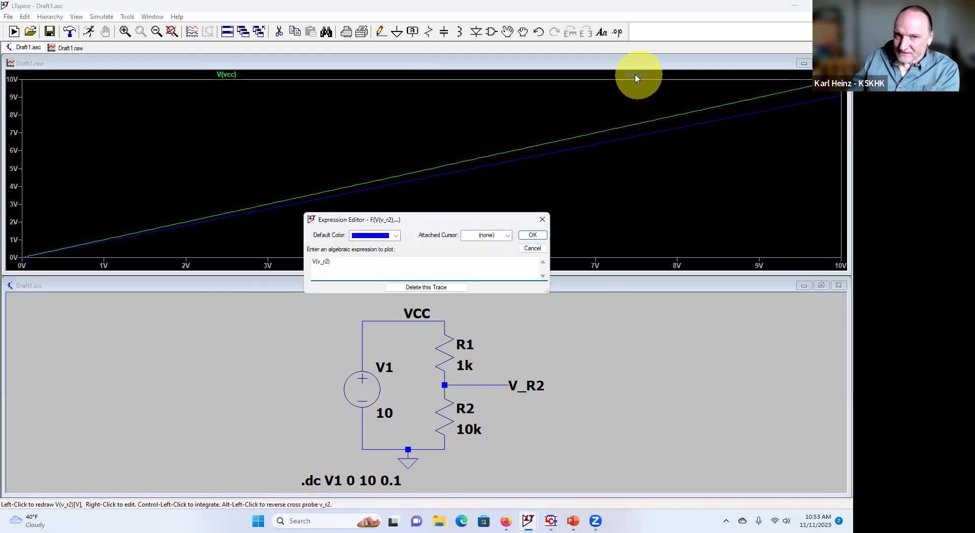
{"action": "left_click", "coordinate": [396, 235]}
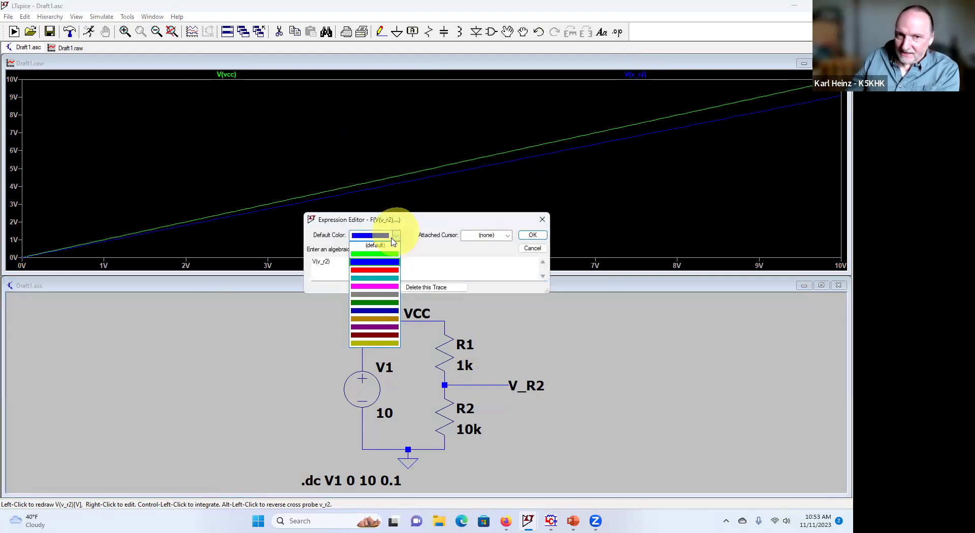
{"action": "left_click", "coordinate": [373, 257]}
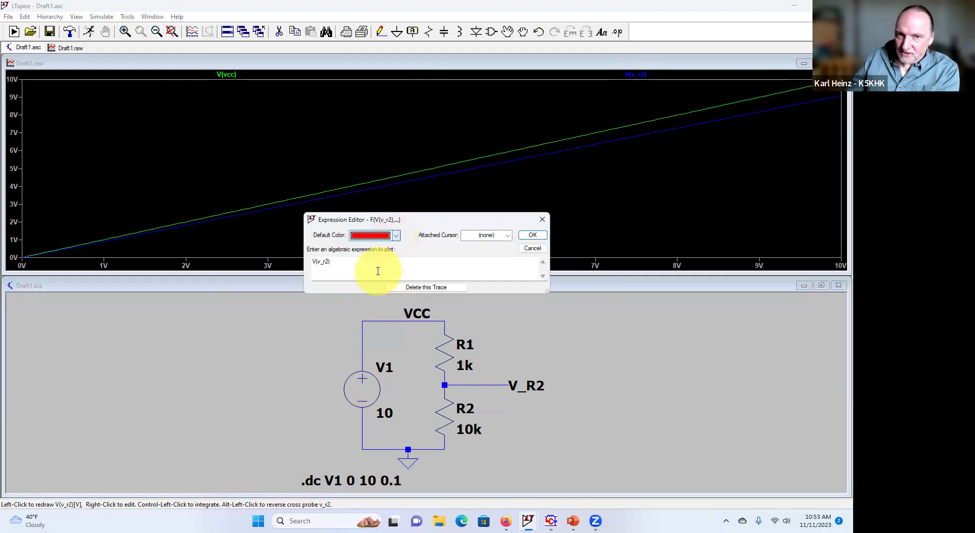
{"action": "left_click", "coordinate": [541, 219]}
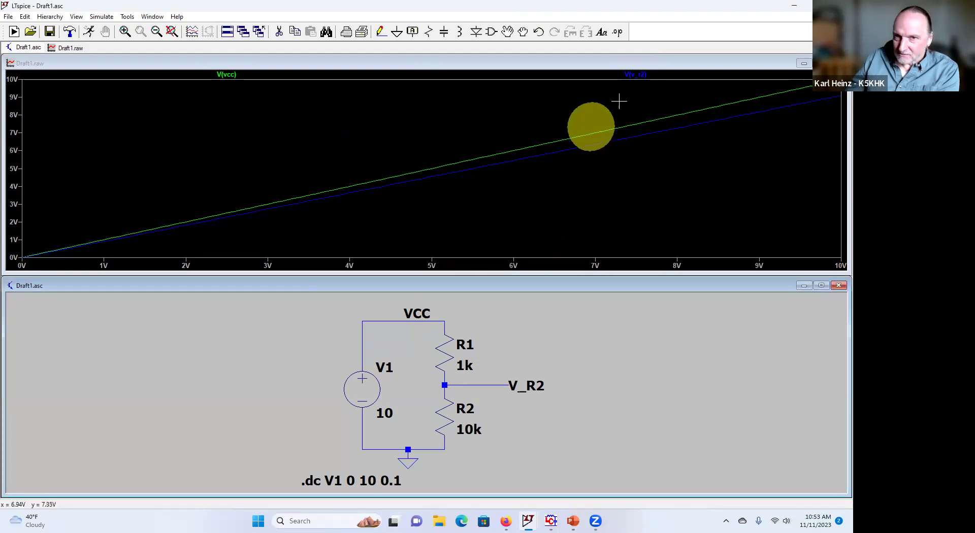
Change the default color of the V(v_r2) trace to red.
{"action": "right_click", "coordinate": [642, 79]}
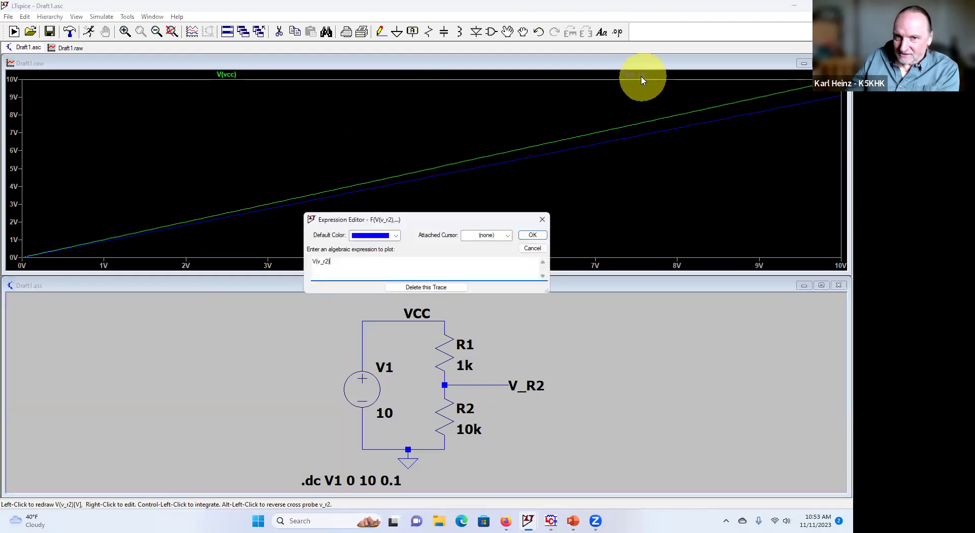
{"action": "left_click", "coordinate": [396, 235]}
{"action": "left_click", "coordinate": [376, 269]}
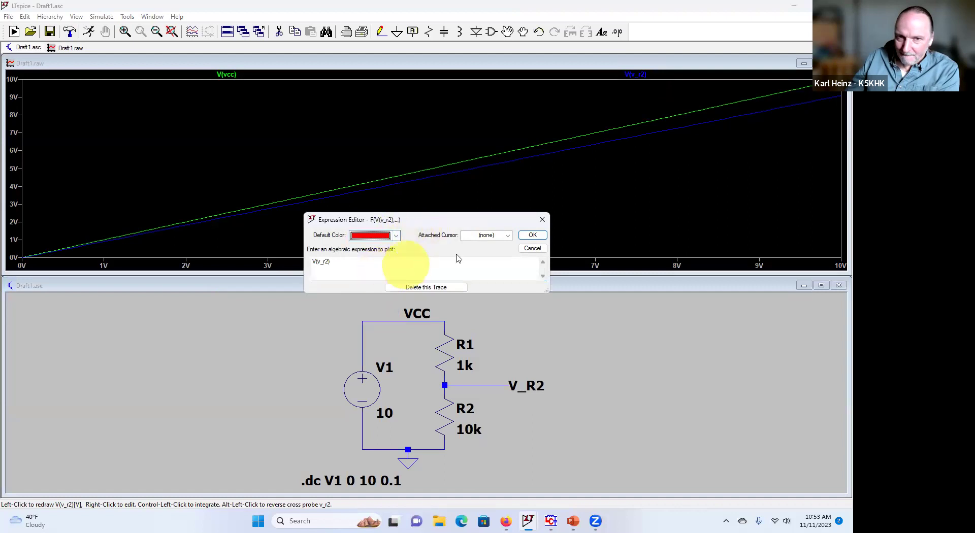
{"action": "left_click", "coordinate": [531, 236]}
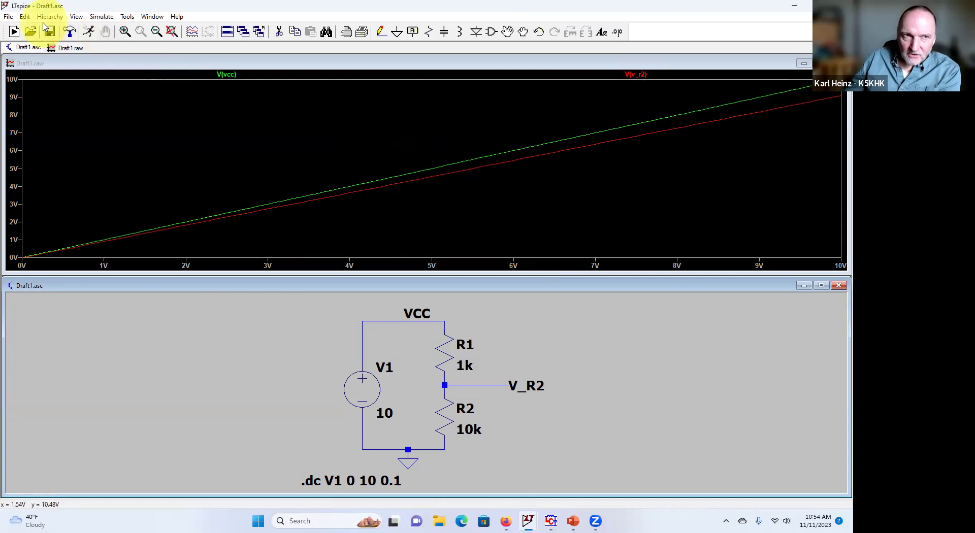
Increase the default data trace width in the waveform settings so the plotted lines are thicker.
{"action": "left_click", "coordinate": [70, 31]}
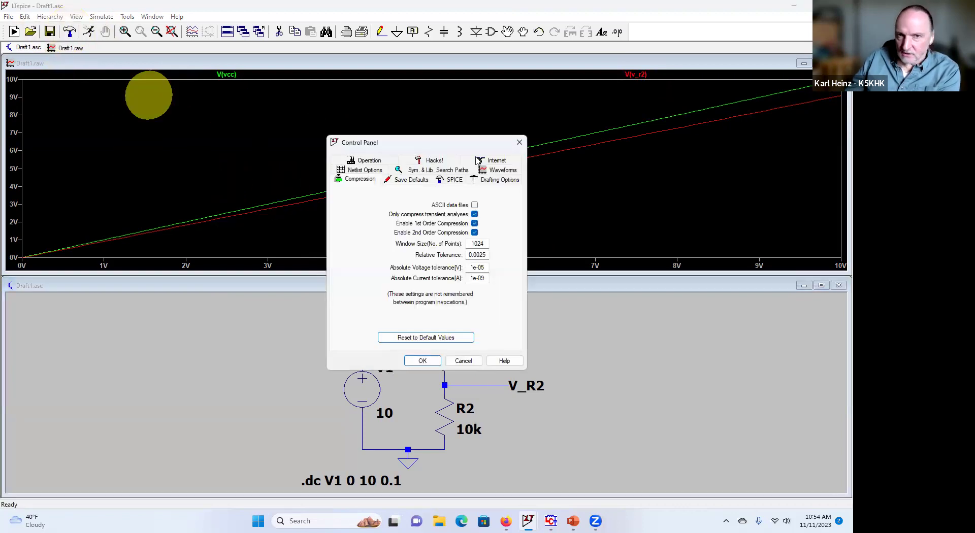
{"action": "left_click", "coordinate": [500, 172]}
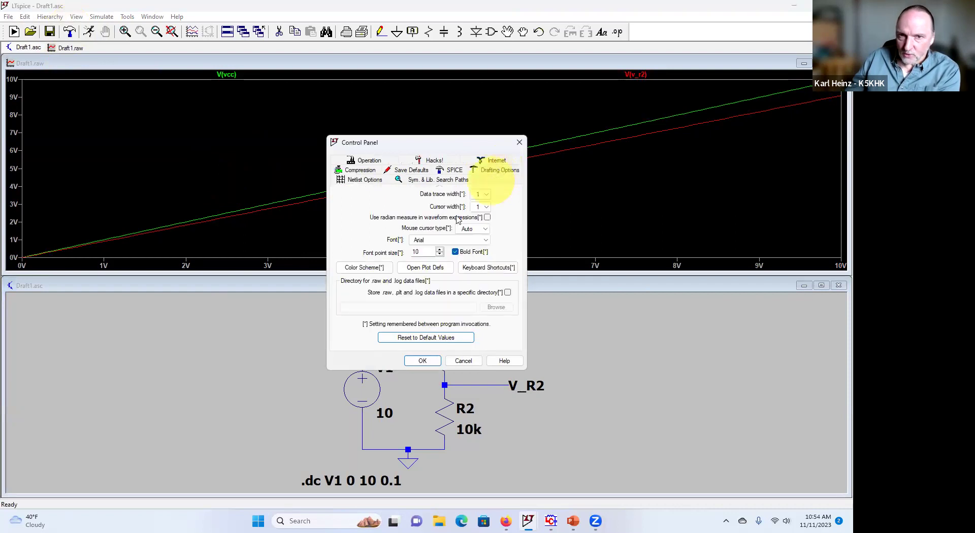
{"action": "left_click", "coordinate": [480, 195]}
{"action": "left_click", "coordinate": [480, 230]}
{"action": "left_click", "coordinate": [426, 359]}
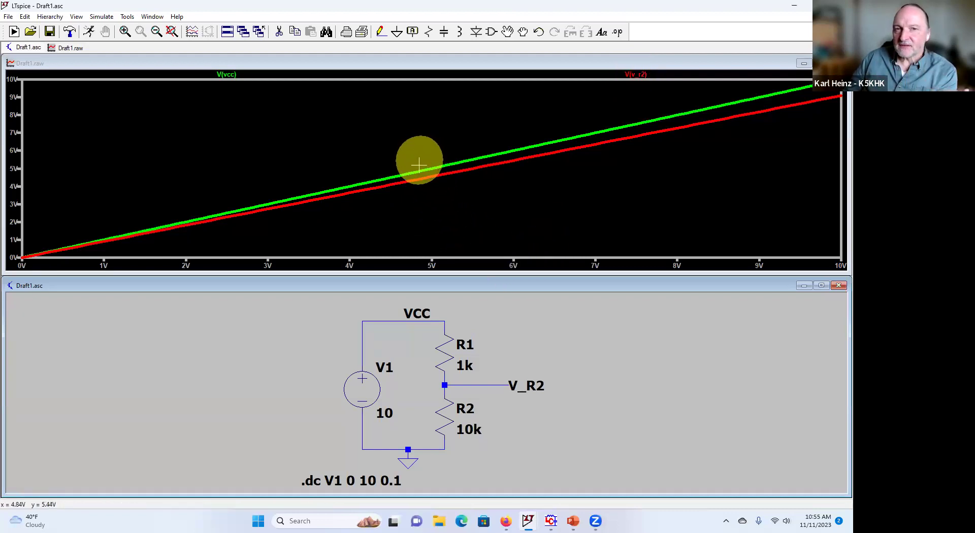
Plot only the V_R2 net voltage and change its trace expression to V(v_r2)*100, keeping the trace red.
{"action": "left_click", "coordinate": [489, 385]}
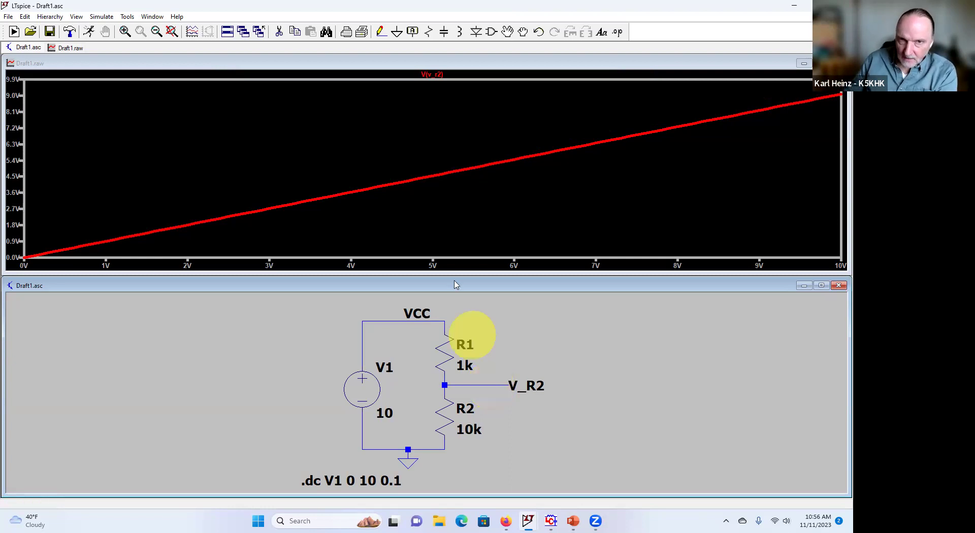
{"action": "right_click", "coordinate": [433, 75]}
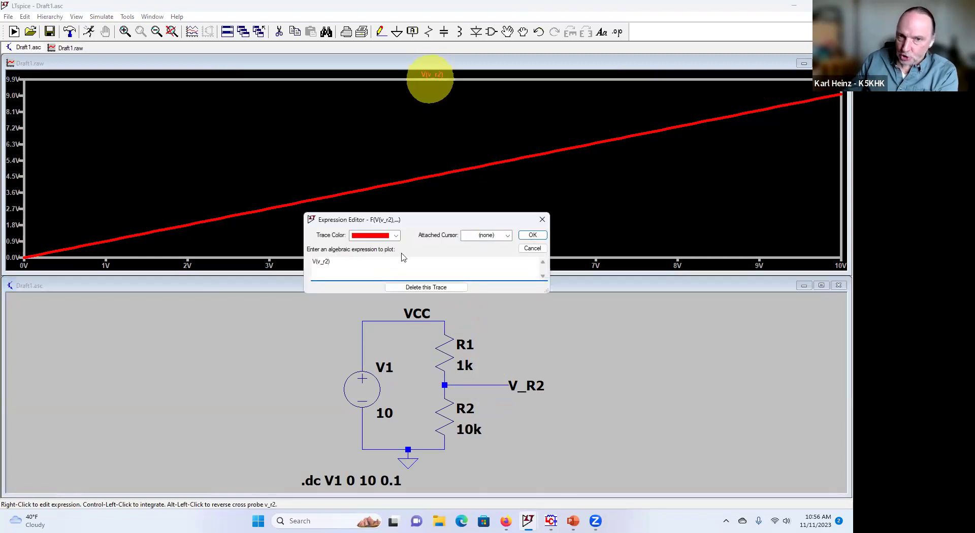
{"action": "left_click", "coordinate": [370, 235]}
{"action": "left_click", "coordinate": [368, 254]}
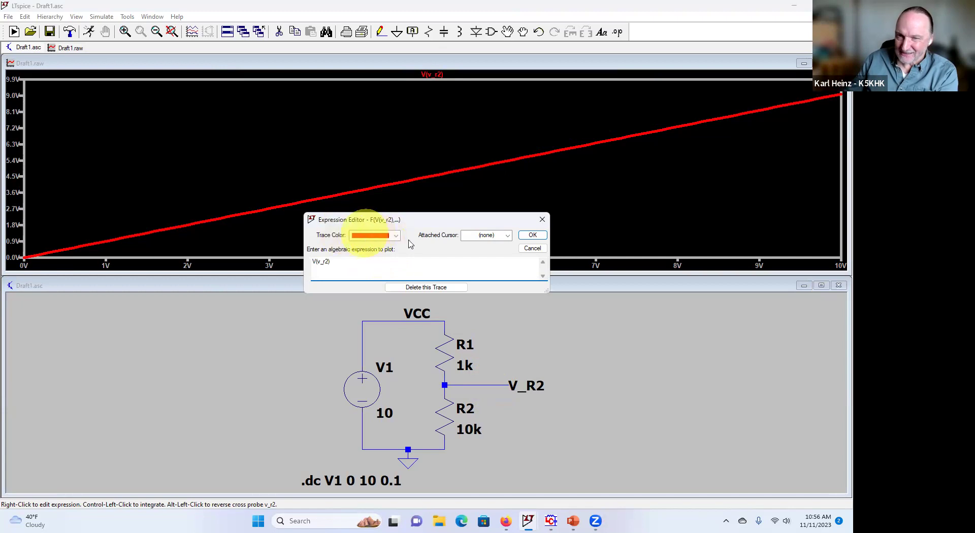
{"action": "key", "text": "Up"}
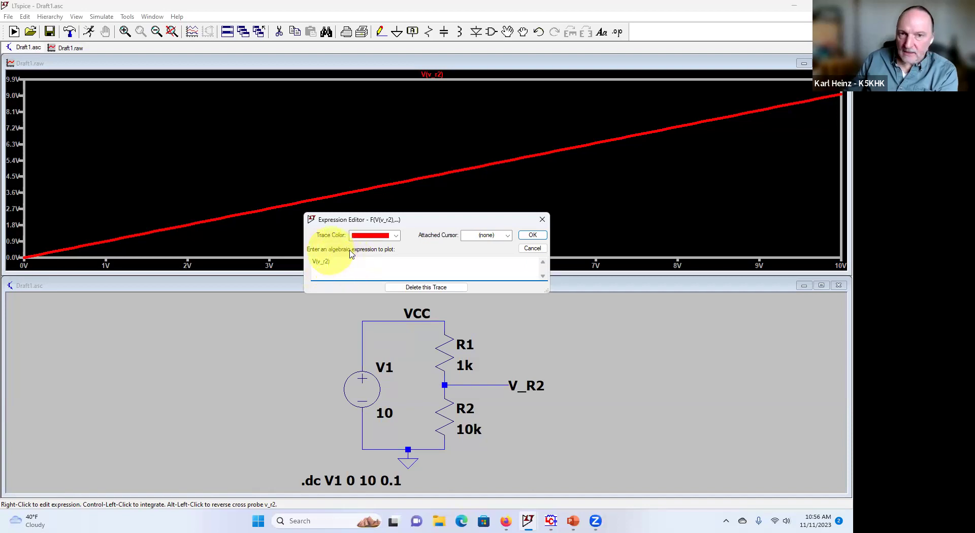
{"action": "left_click", "coordinate": [359, 262]}
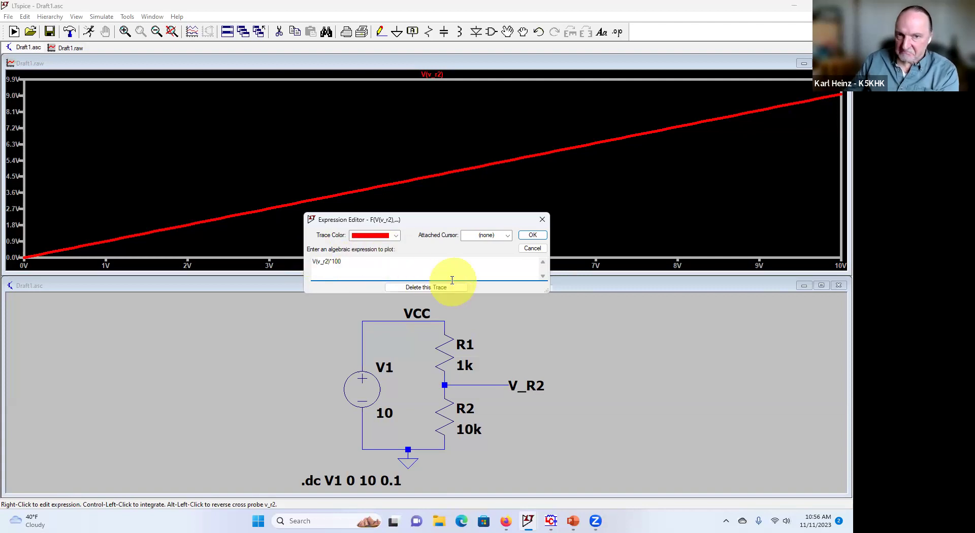
{"action": "left_click", "coordinate": [532, 235]}
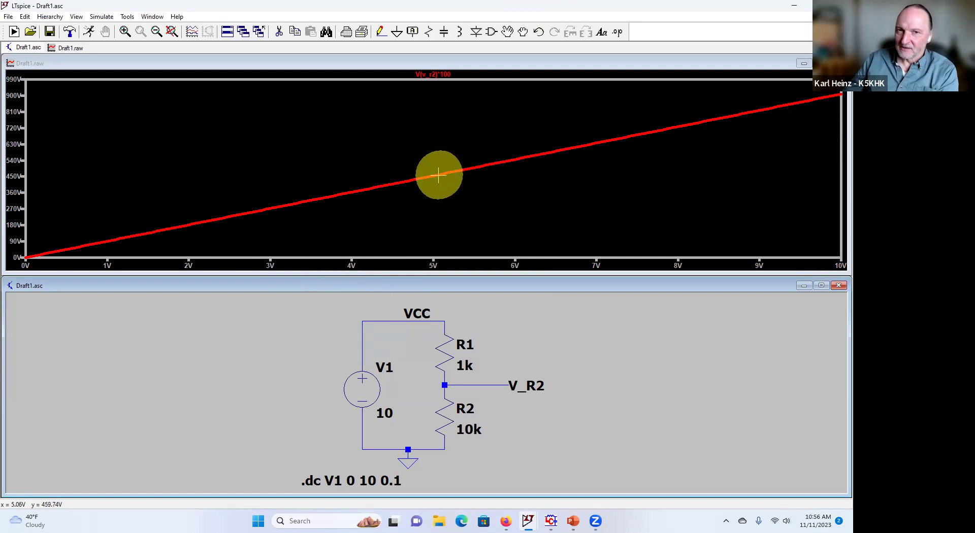
Restore the trace expression to V(v_r2) and attach the 1st cursor to the trace.
{"action": "right_click", "coordinate": [435, 75]}
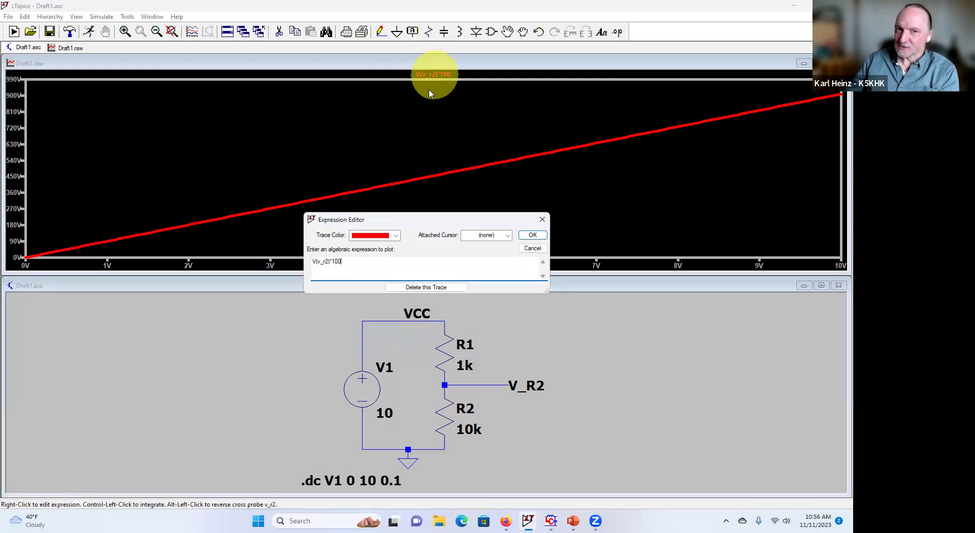
{"action": "left_click", "coordinate": [360, 258]}
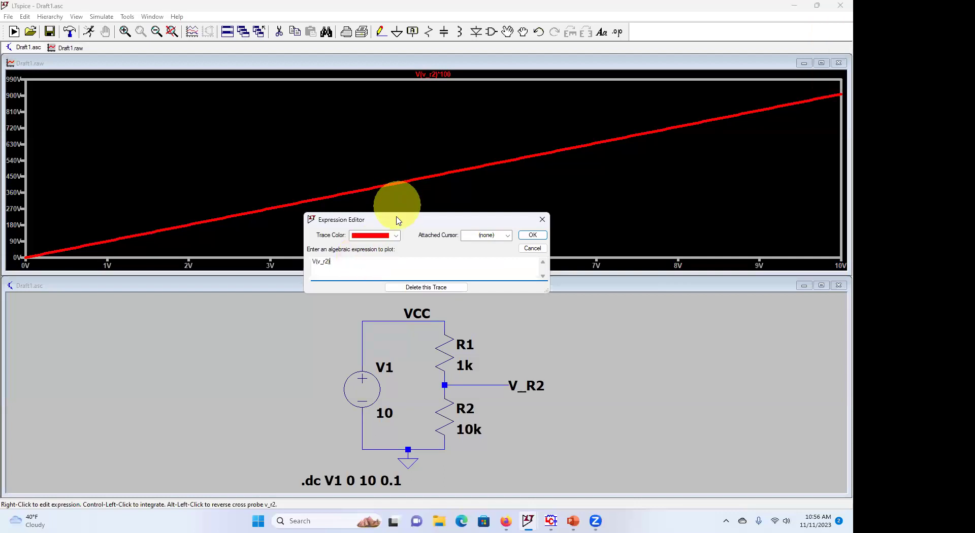
{"action": "left_click", "coordinate": [507, 236]}
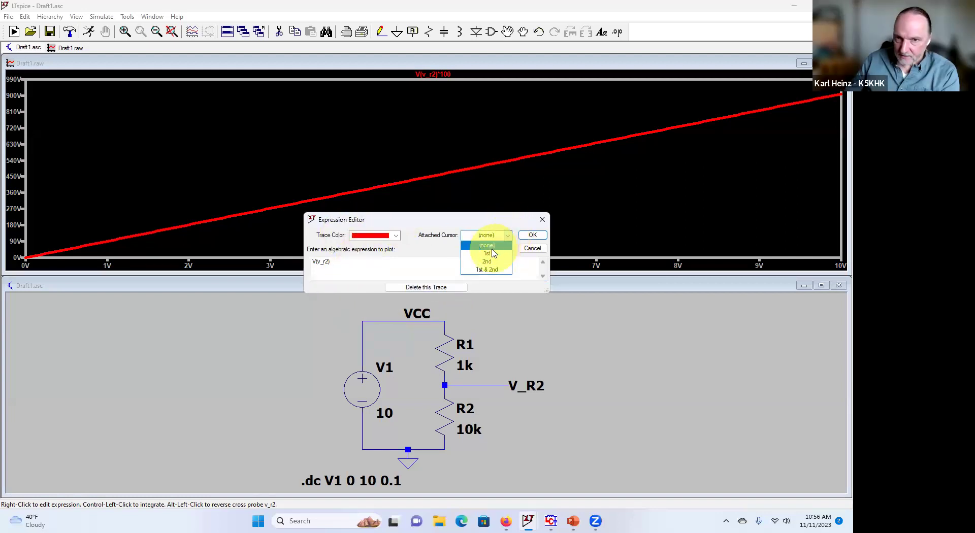
{"action": "left_click", "coordinate": [489, 255]}
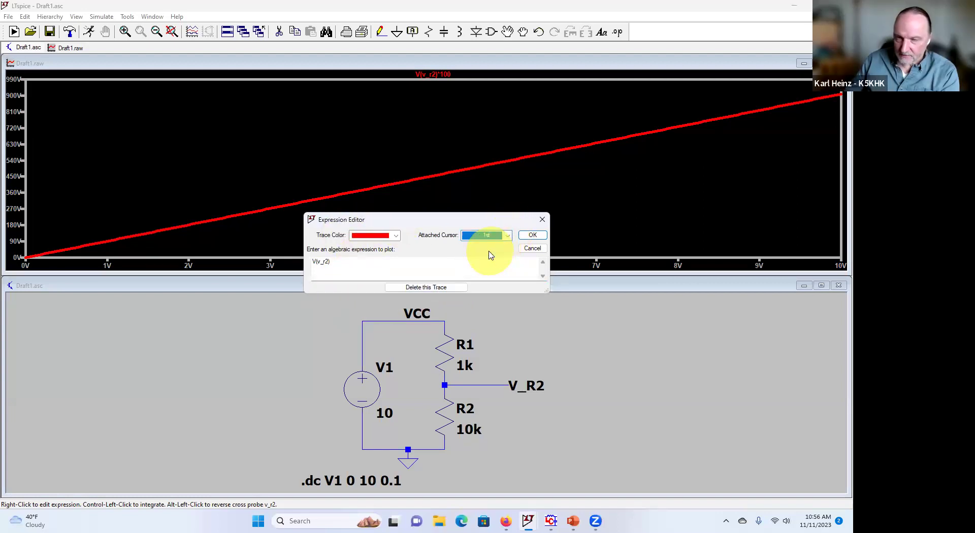
{"action": "left_click", "coordinate": [532, 236]}
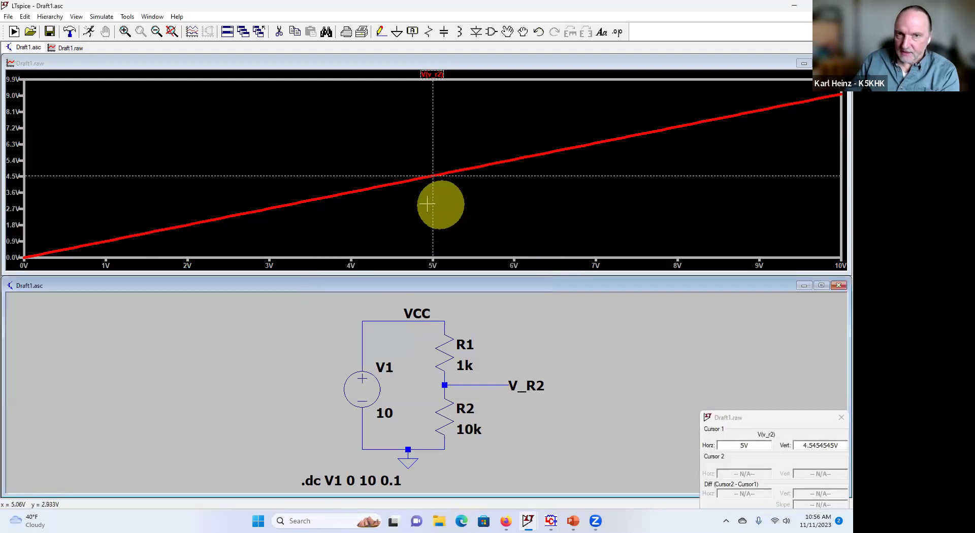
Read the V(v_r2) trace with the first cursor at about 5 V and close the cursor readout.
{"action": "mouse_move", "coordinate": [431, 179]}
{"action": "left_mouse_down"}
{"action": "mouse_move", "coordinate": [564, 166]}
{"action": "mouse_move", "coordinate": [592, 256]}
{"action": "mouse_move", "coordinate": [311, 261]}
{"action": "mouse_move", "coordinate": [332, 256]}
{"action": "left_mouse_up"}
{"action": "mouse_move", "coordinate": [446, 213]}
{"action": "left_mouse_down"}
{"action": "mouse_move", "coordinate": [589, 152]}
{"action": "mouse_move", "coordinate": [576, 164]}
{"action": "mouse_move", "coordinate": [433, 175]}
{"action": "left_mouse_up"}
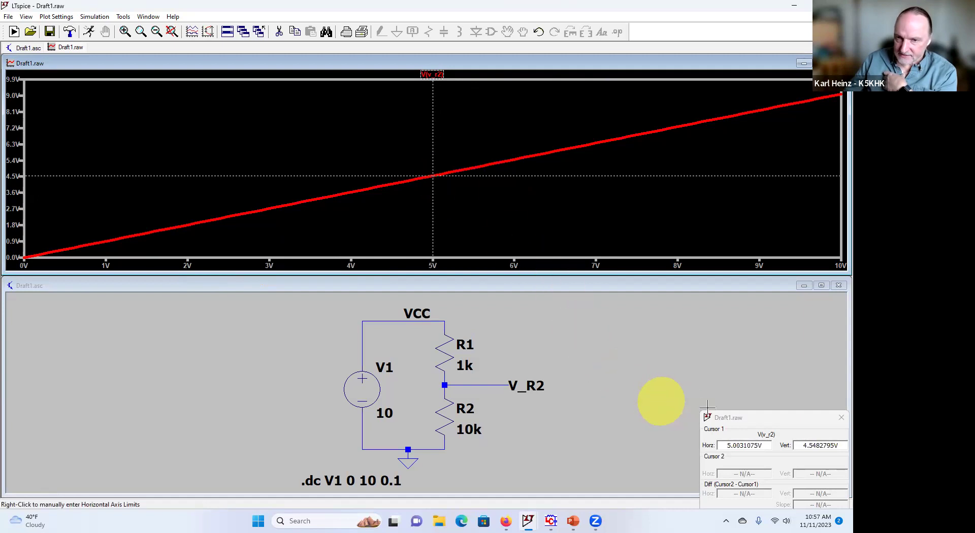
{"action": "left_click_drag", "start_coordinate": [718, 417], "coordinate": [339, 314]}
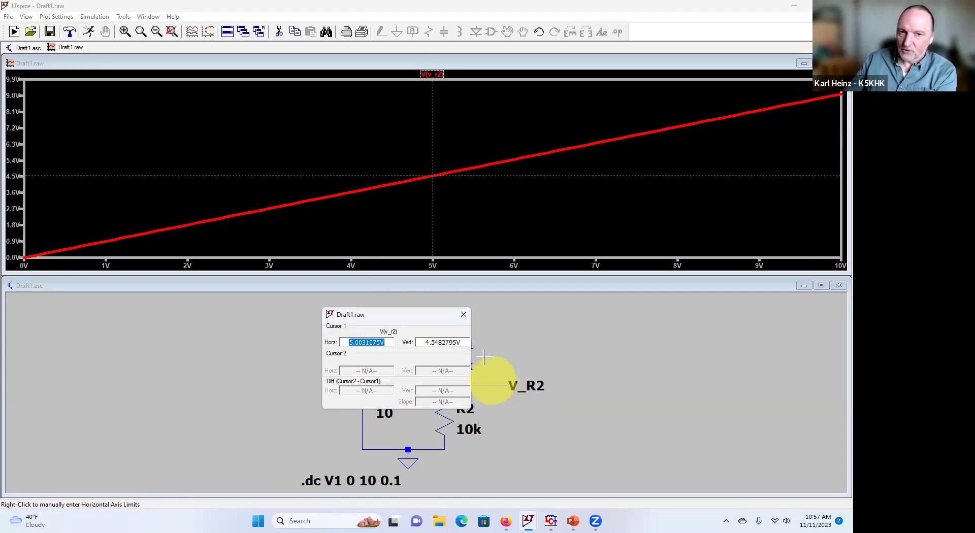
{"action": "left_click", "coordinate": [464, 315]}
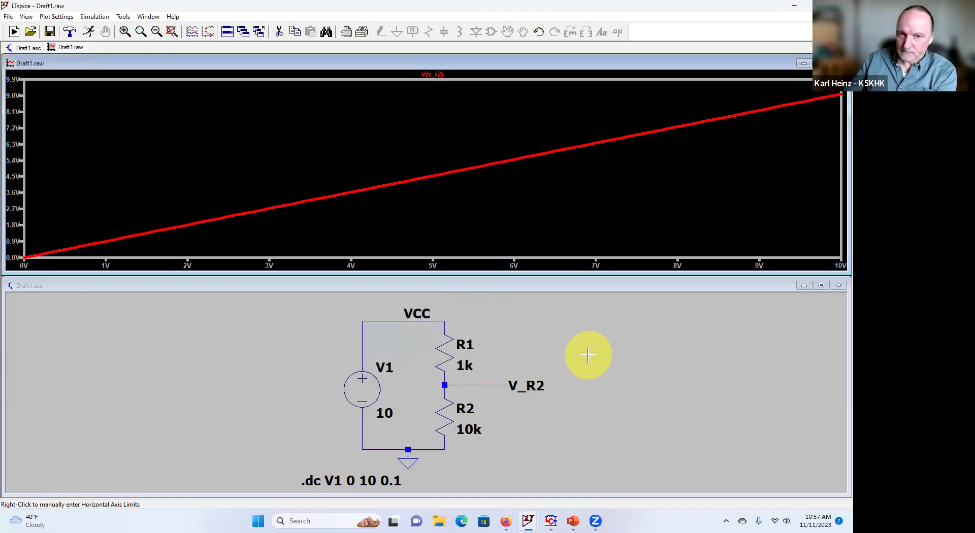
Add the current through R1 to the plot and set its vertical axis to a 2 mA top limit with 0.25 mA ticks.
{"action": "left_click", "coordinate": [542, 341]}
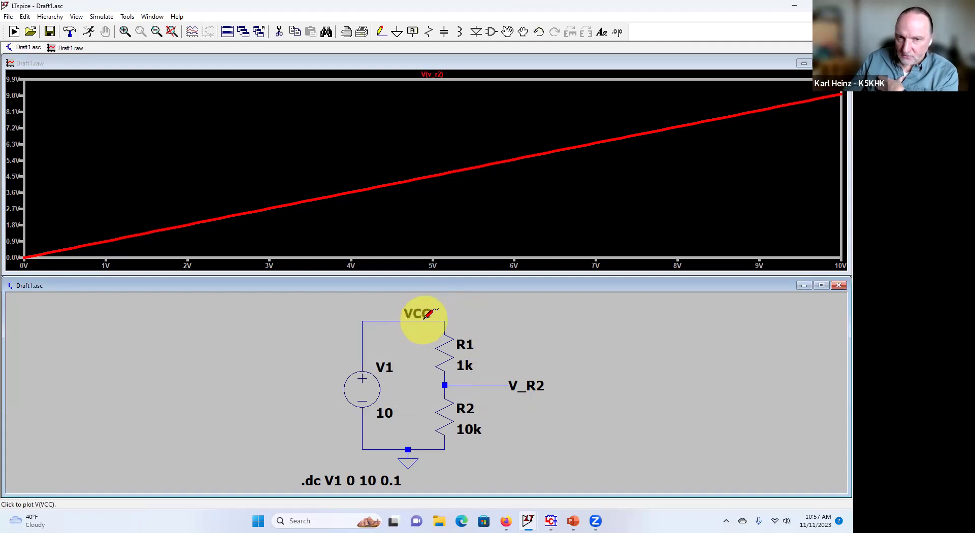
{"action": "left_click", "coordinate": [445, 340]}
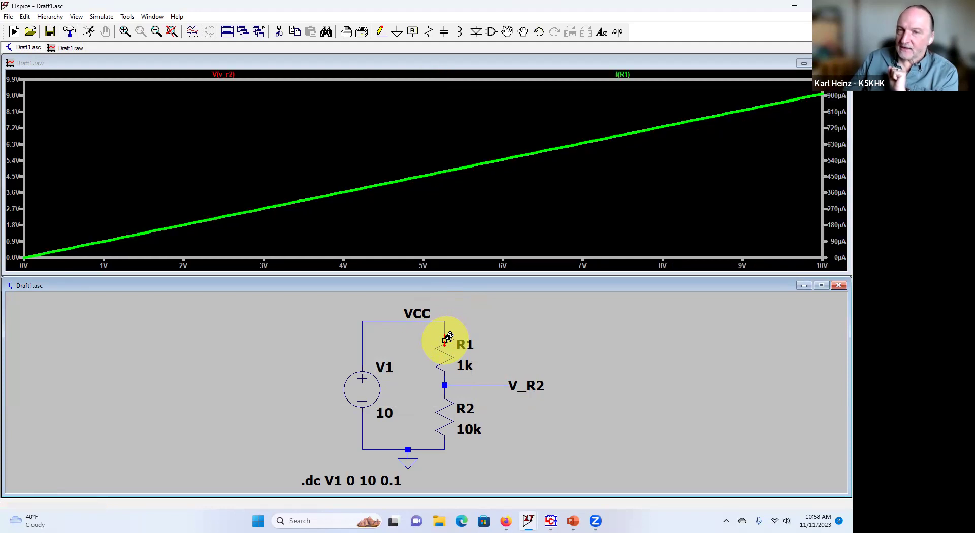
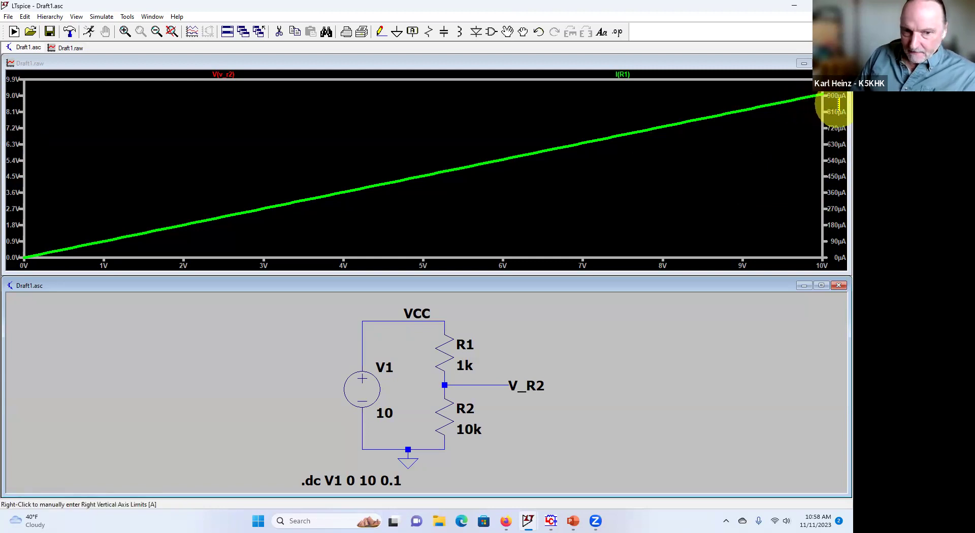
{"action": "right_click", "coordinate": [838, 104]}
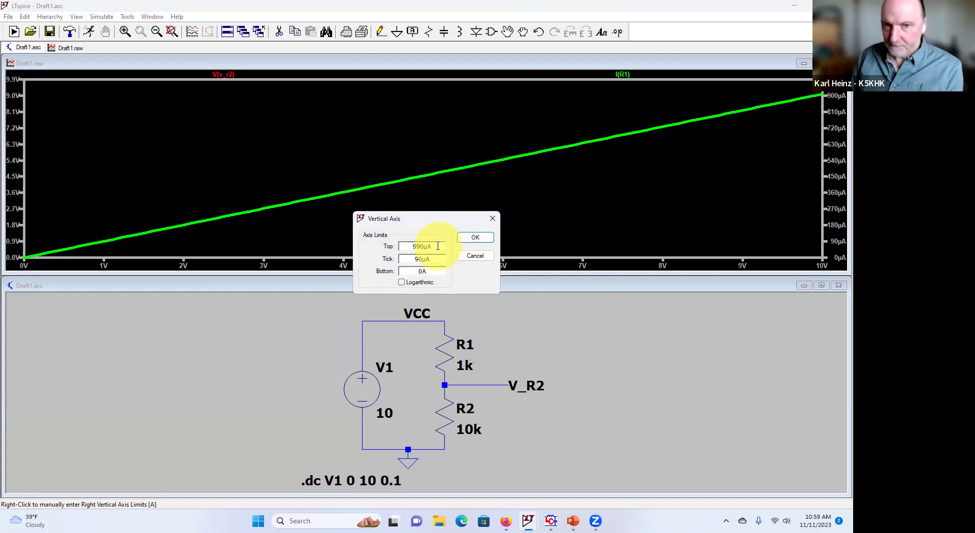
{"action": "left_click_drag", "start_coordinate": [437, 246], "coordinate": [361, 248]}
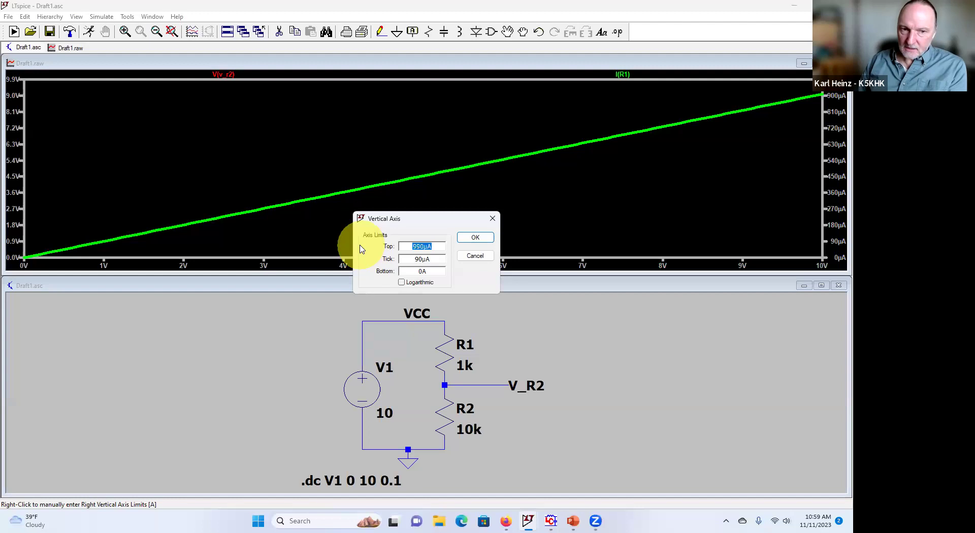
{"action": "type", "text": "2mA"}
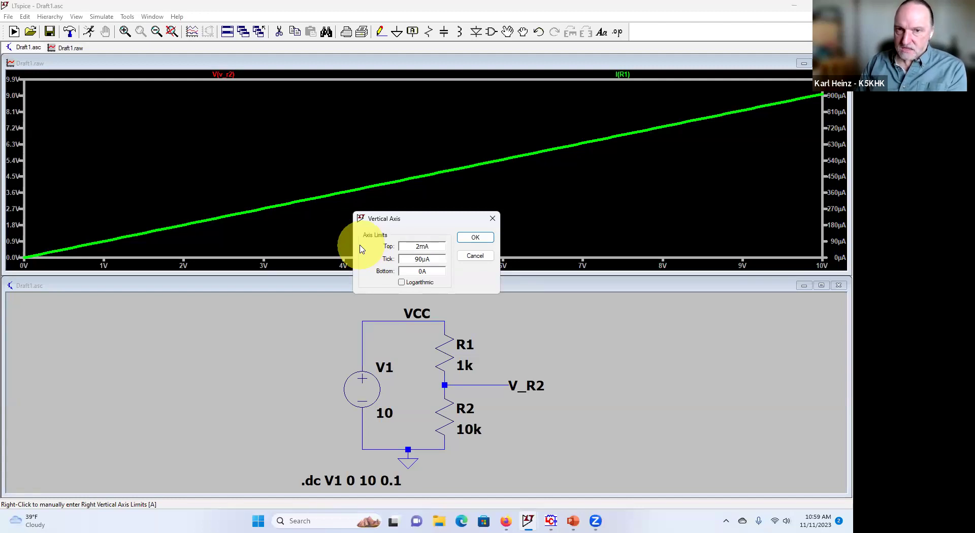
{"action": "key", "text": "Tab"}
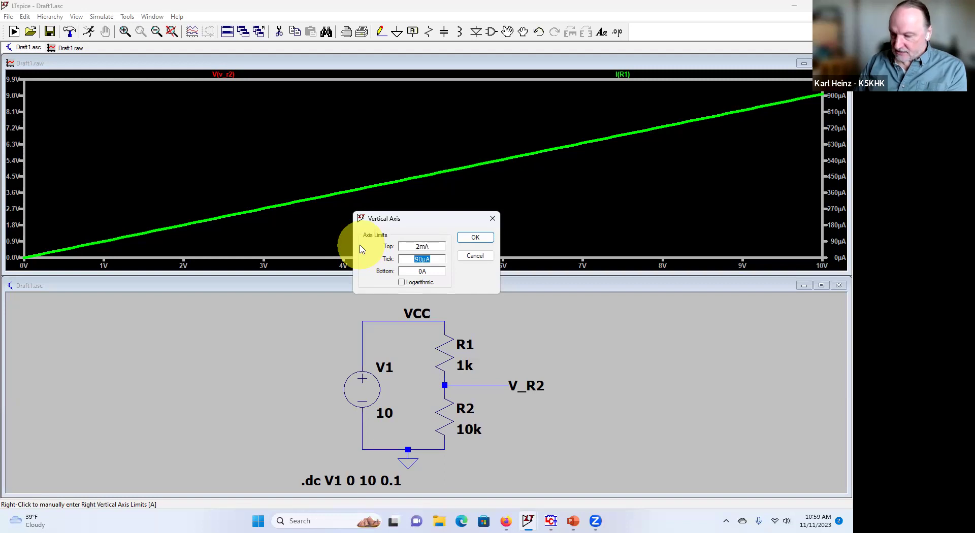
{"action": "type", "text": "0"}
{"action": "type", "text": "5mA"}
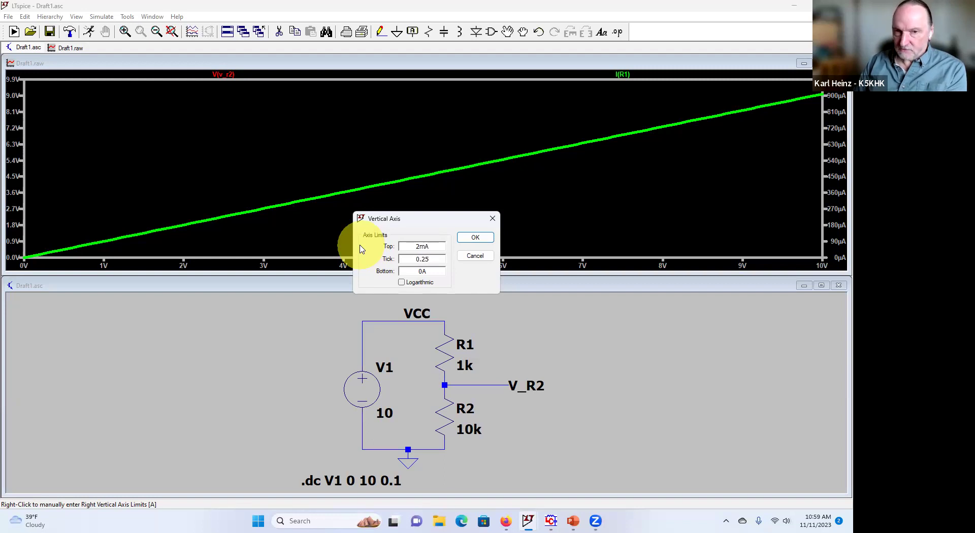
{"action": "left_click", "coordinate": [482, 237]}
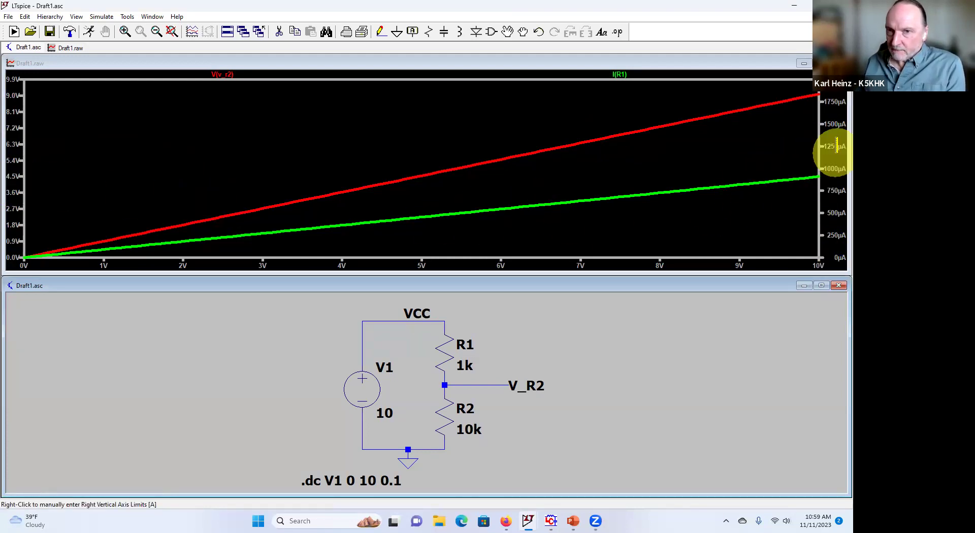
Attach the 2nd cursor to the I(R1) trace.
{"action": "right_click", "coordinate": [617, 76]}
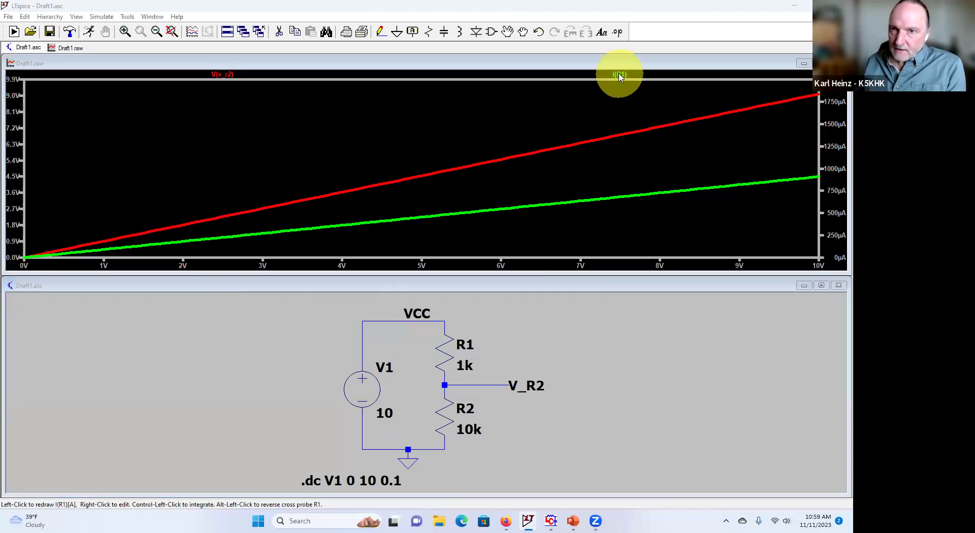
{"action": "left_click", "coordinate": [506, 235]}
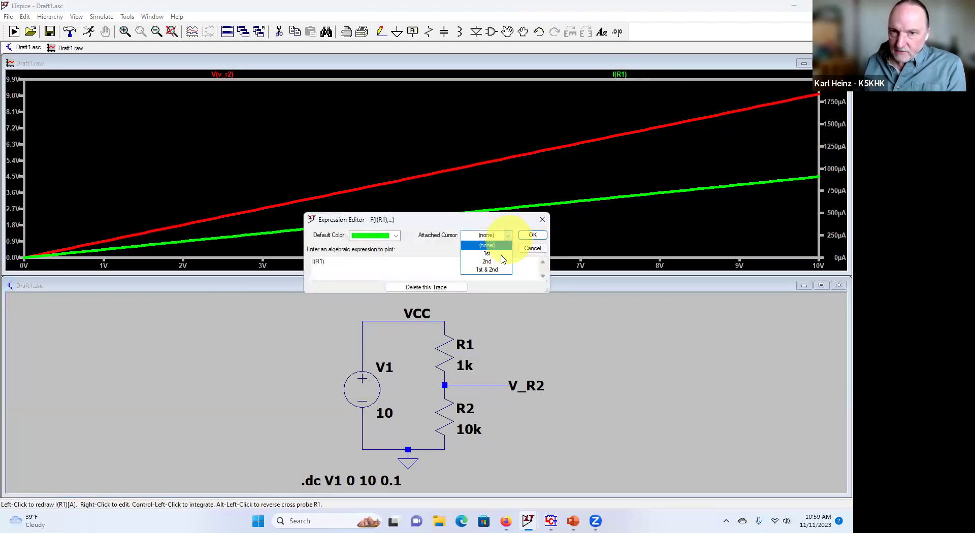
{"action": "left_click", "coordinate": [497, 262]}
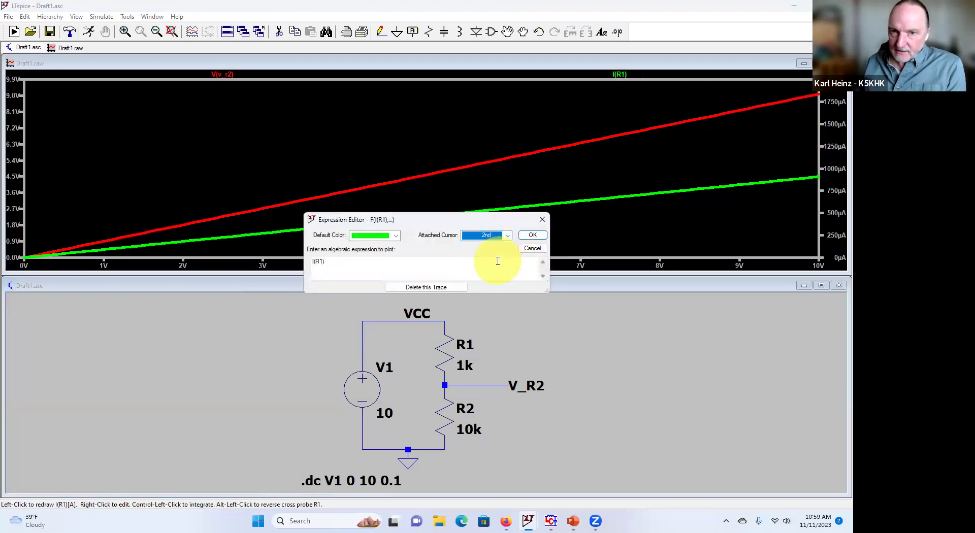
{"action": "left_click", "coordinate": [533, 235]}
Move the second cursor along the I(R1) trace to about 7.94 V and place the cursor readout clear of the circuit.
{"action": "mouse_move", "coordinate": [420, 218]}
{"action": "left_mouse_down"}
{"action": "mouse_move", "coordinate": [681, 191]}
{"action": "mouse_move", "coordinate": [481, 222]}
{"action": "mouse_move", "coordinate": [574, 215]}
{"action": "left_mouse_up"}
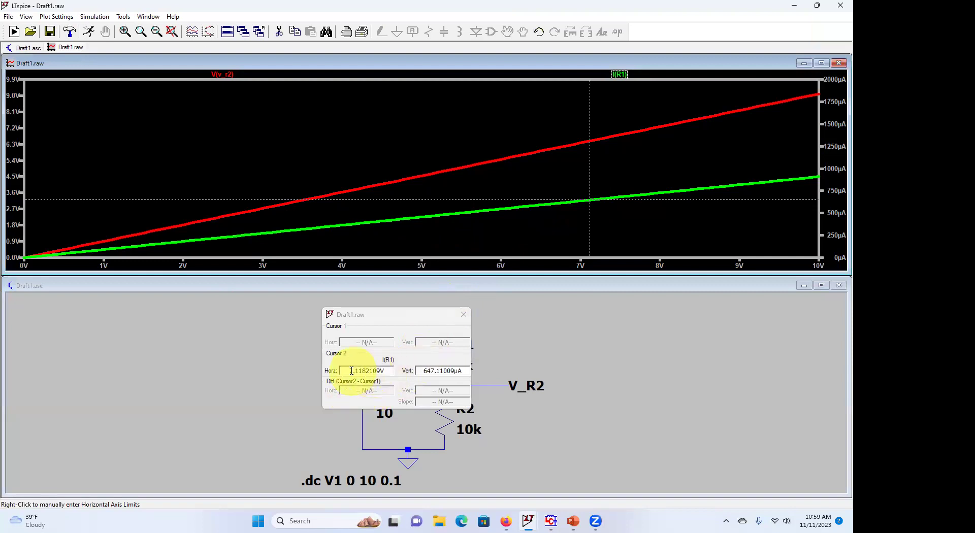
{"action": "mouse_move", "coordinate": [589, 200]}
{"action": "left_mouse_down"}
{"action": "mouse_move", "coordinate": [544, 209]}
{"action": "mouse_move", "coordinate": [654, 192]}
{"action": "left_mouse_up"}
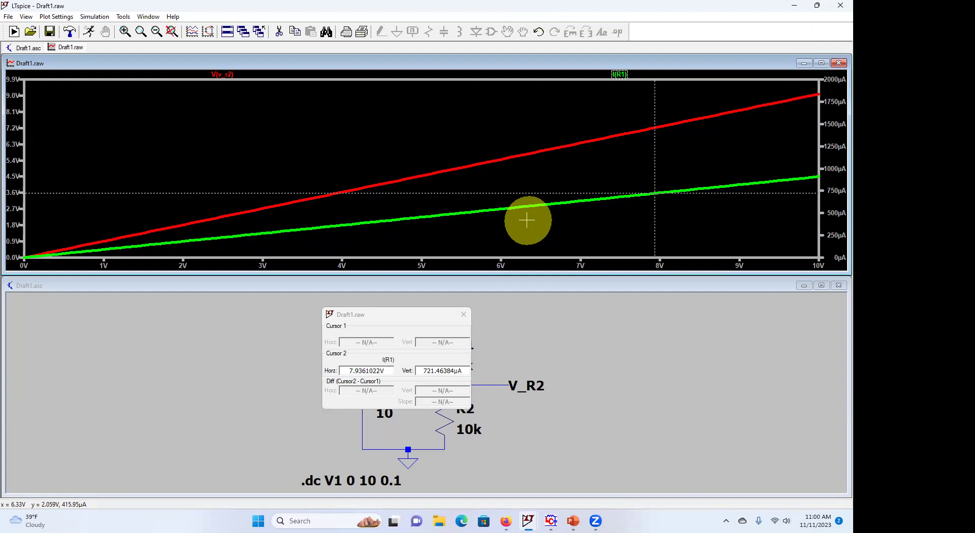
{"action": "left_click", "coordinate": [359, 314]}
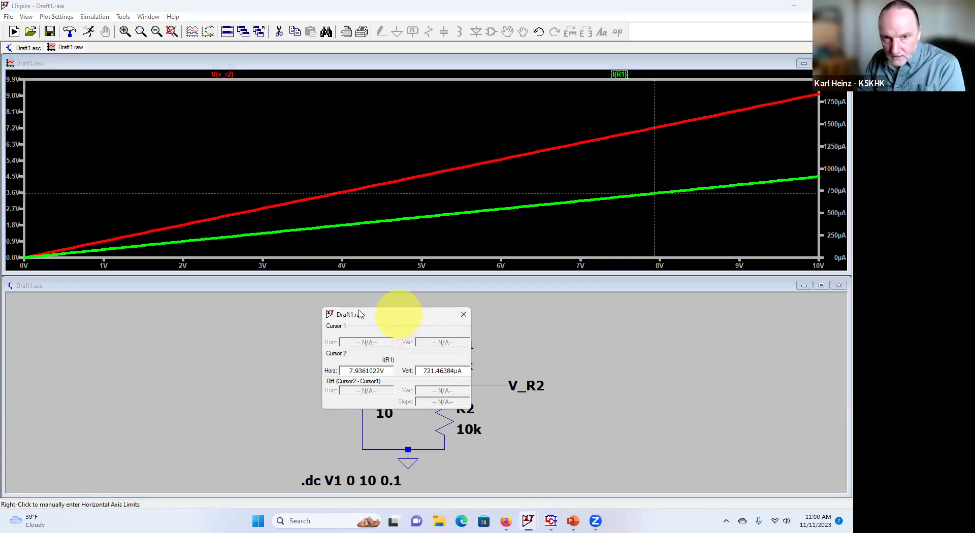
{"action": "left_click_drag", "start_coordinate": [358, 315], "coordinate": [197, 297]}
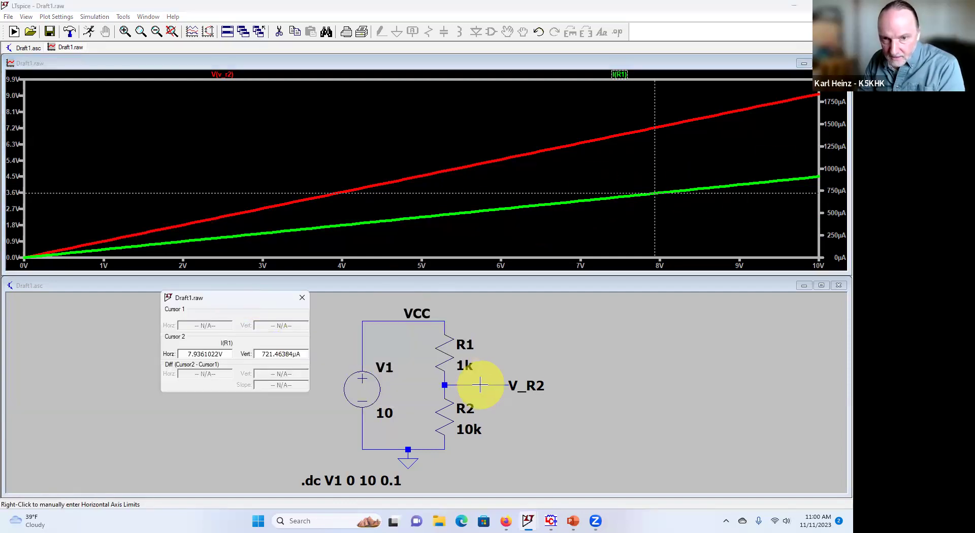
Set the tick spacing of the R1 current axis to 500u.
{"action": "left_click", "coordinate": [453, 373]}
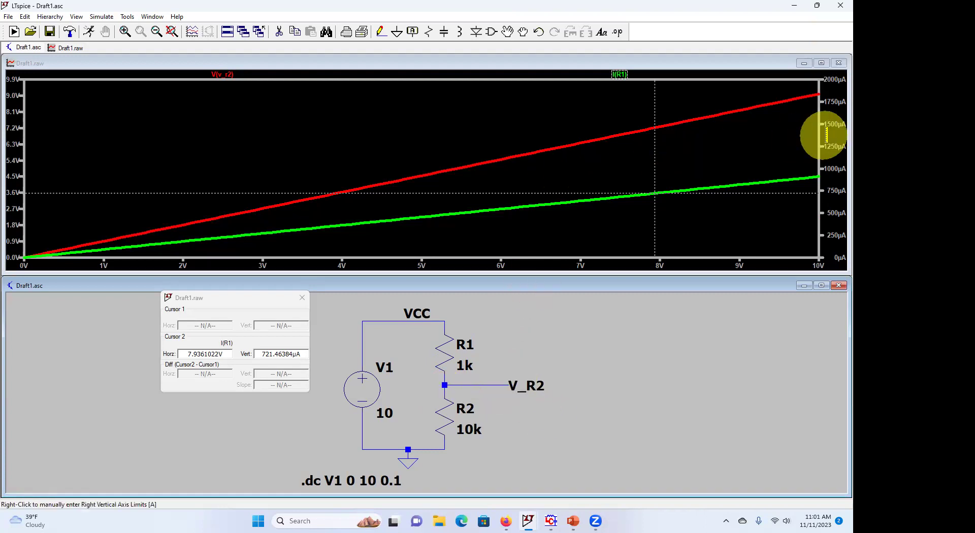
{"action": "right_click", "coordinate": [829, 137]}
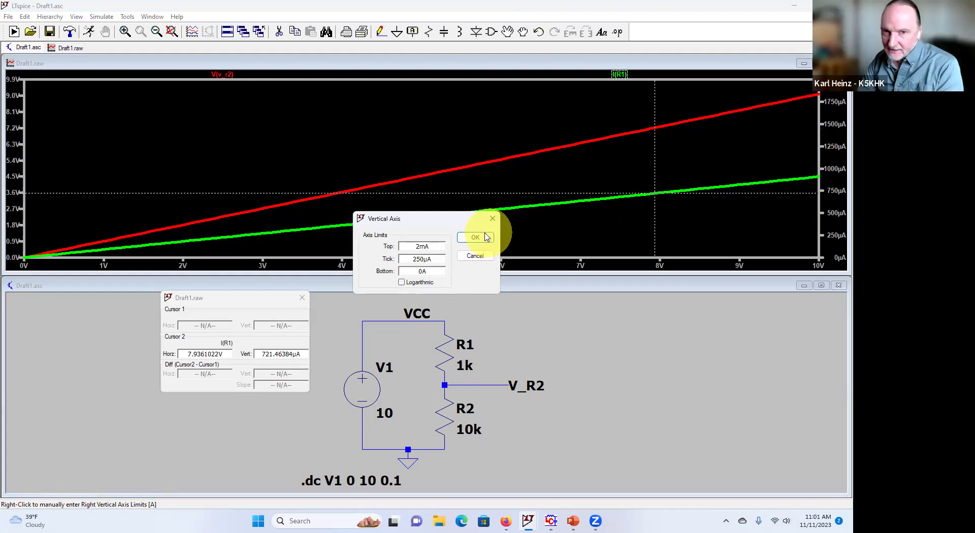
{"action": "double_click", "coordinate": [438, 258]}
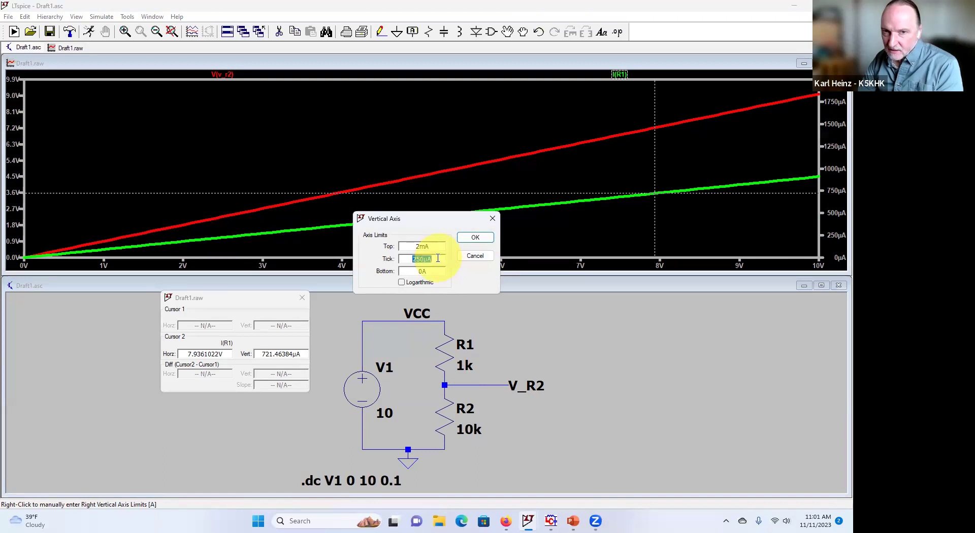
{"action": "type", "text": "500u"}
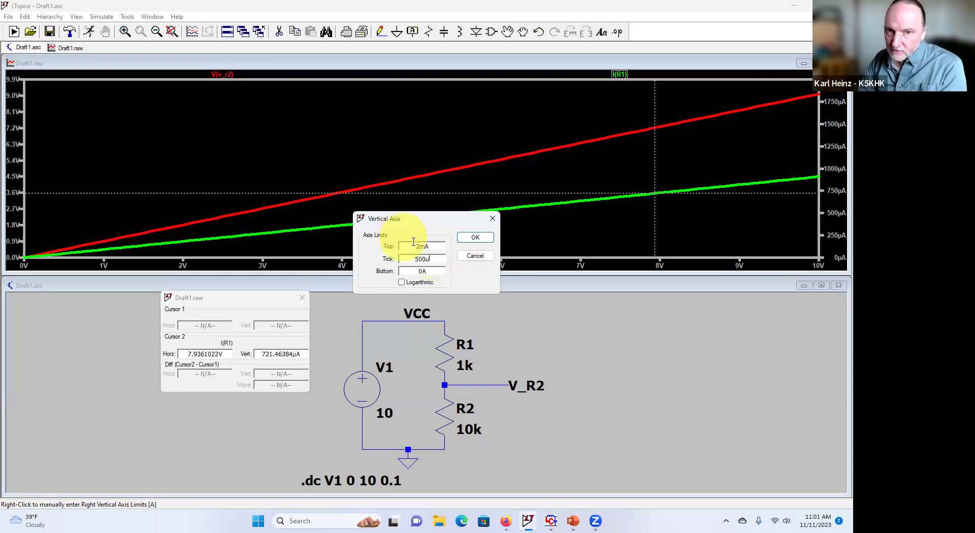
{"action": "left_click", "coordinate": [476, 238]}
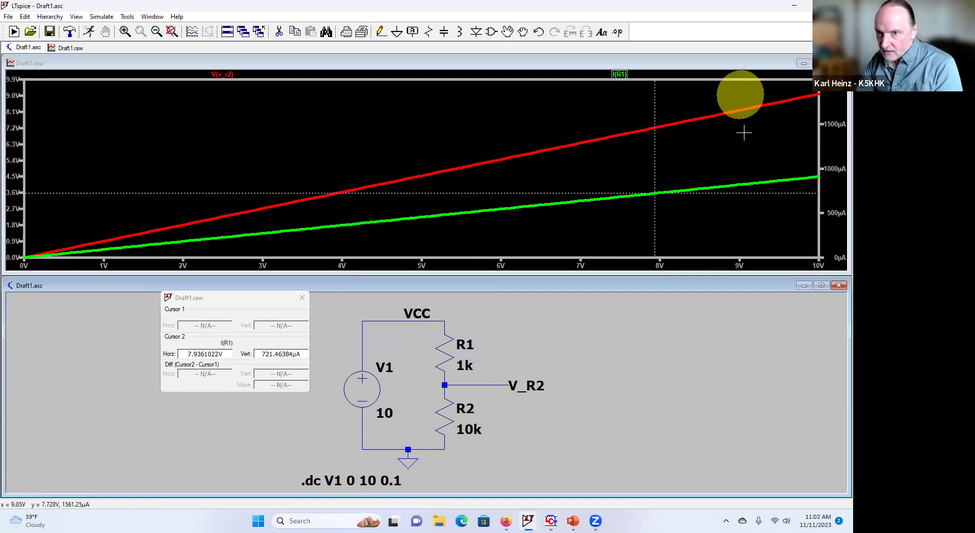
Set the R1 current axis to a top limit of 1k with a tick spacing of 250.
{"action": "right_click", "coordinate": [824, 167]}
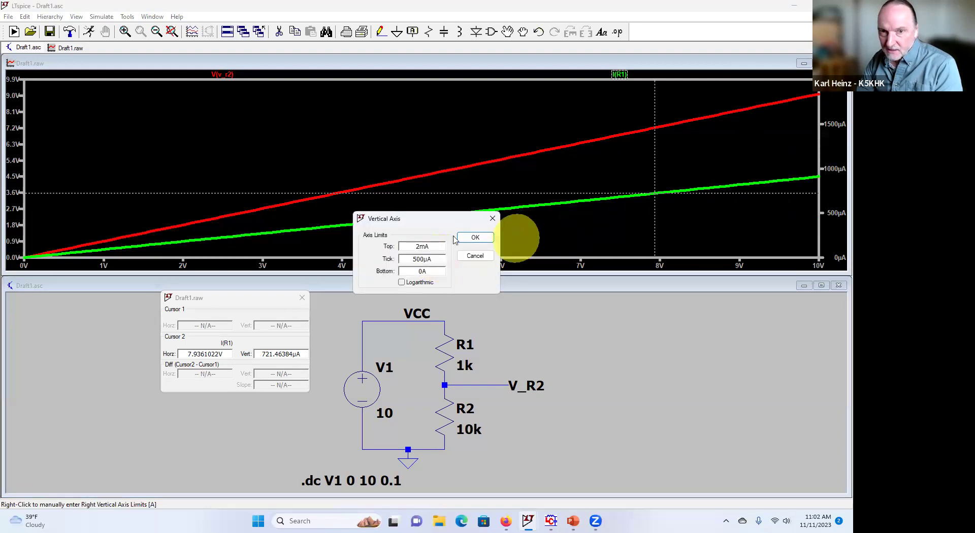
{"action": "double_click", "coordinate": [435, 246]}
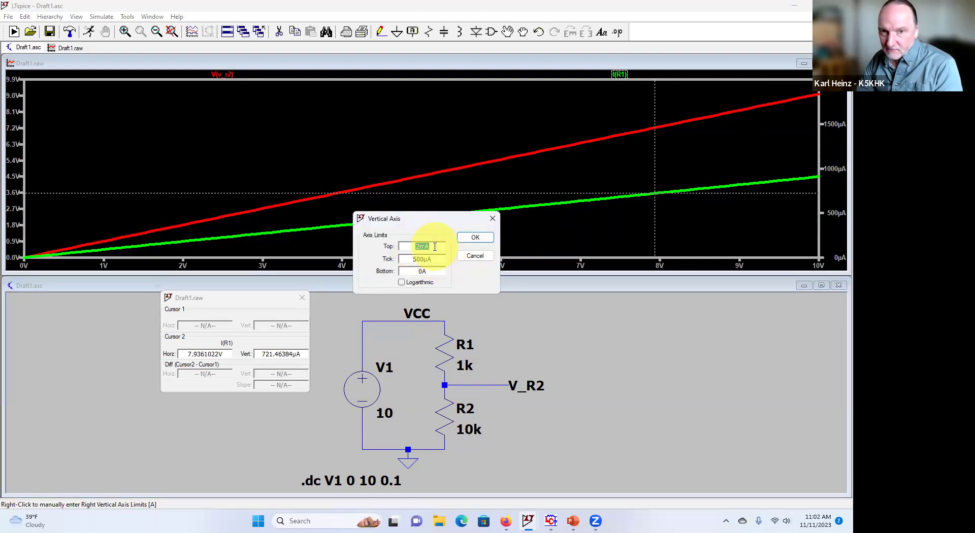
{"action": "type", "text": "1k"}
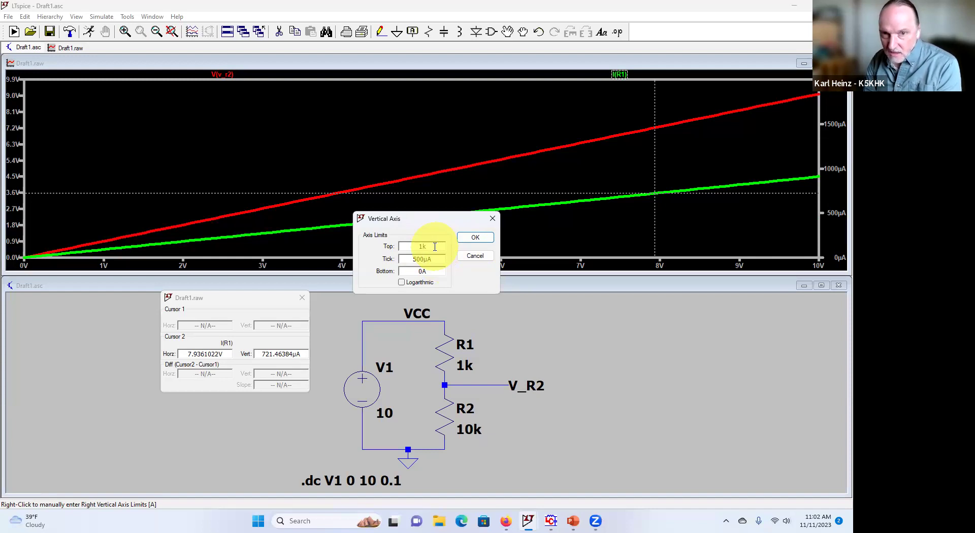
{"action": "double_click", "coordinate": [440, 260]}
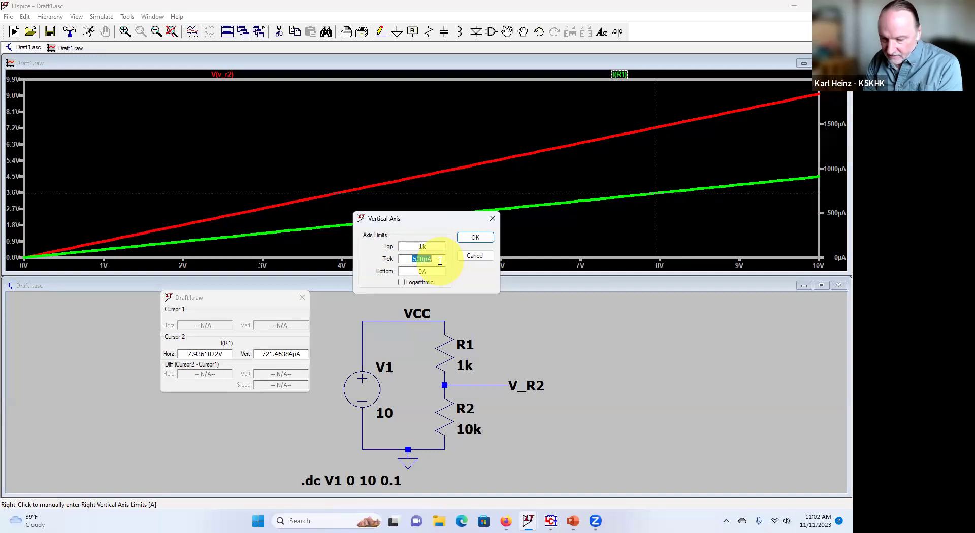
{"action": "type", "text": "250"}
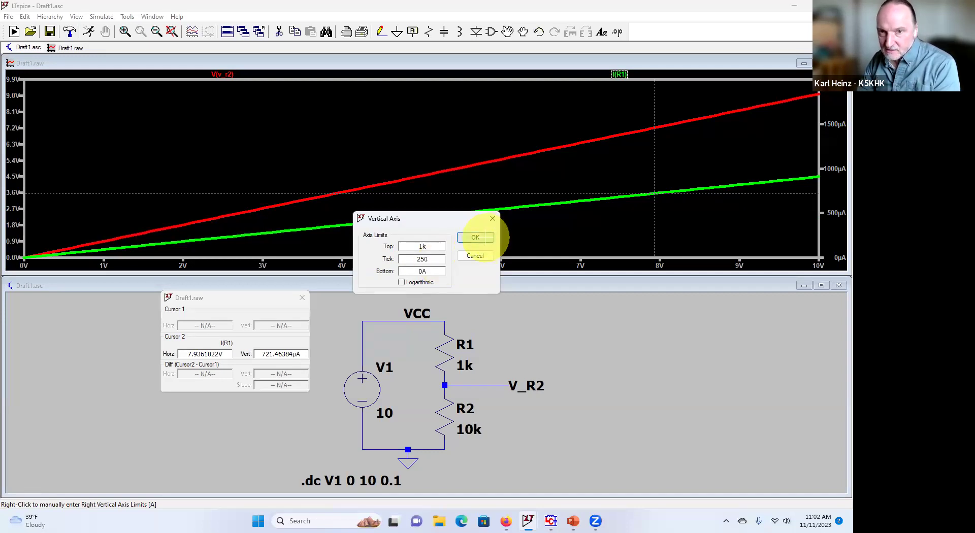
{"action": "left_click", "coordinate": [481, 236]}
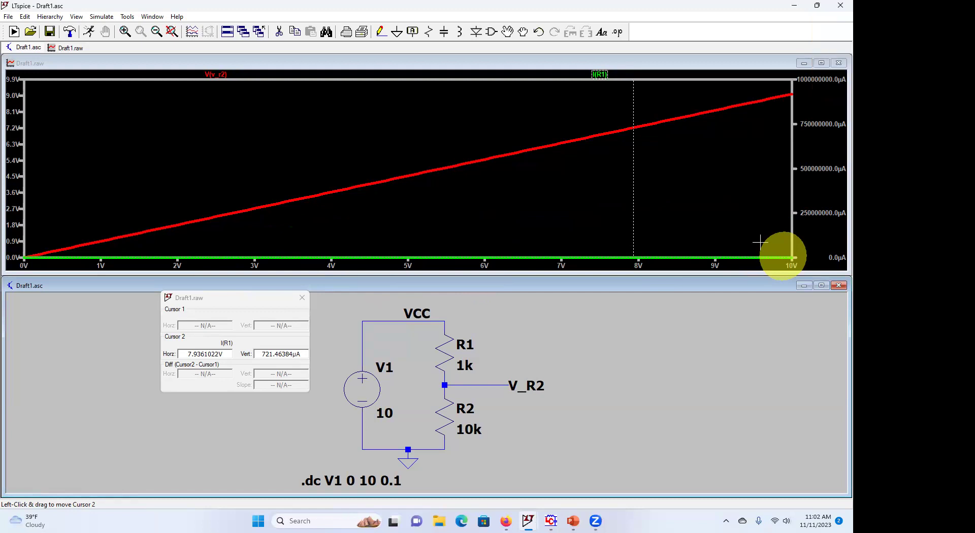
Switch the R1 current axis to a logarithmic scale and close the cursor readout.
{"action": "right_click", "coordinate": [833, 147]}
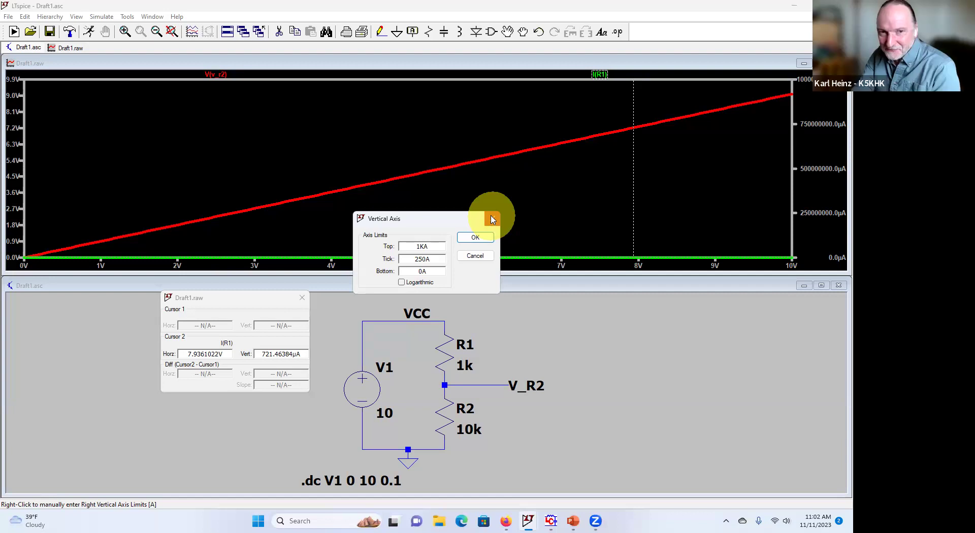
{"action": "left_click", "coordinate": [416, 283]}
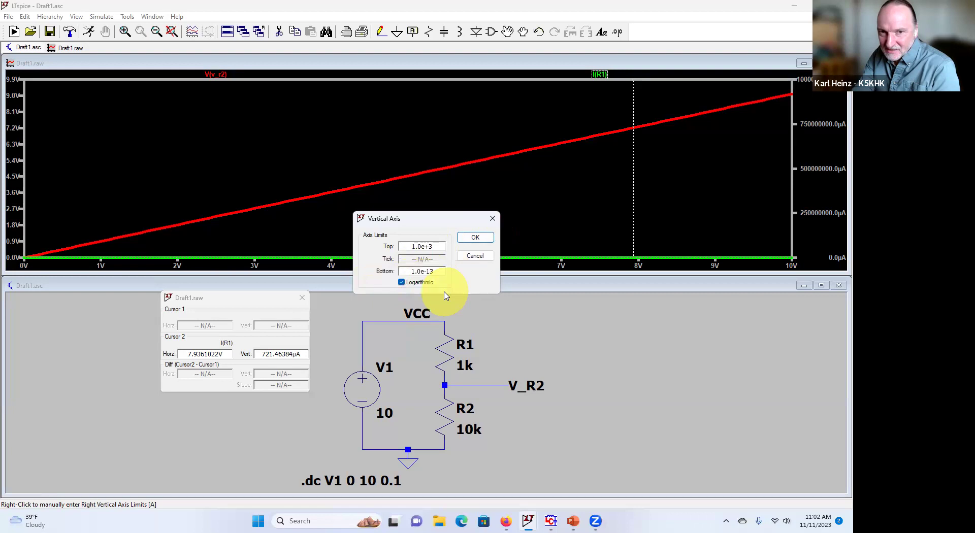
{"action": "left_click", "coordinate": [475, 237]}
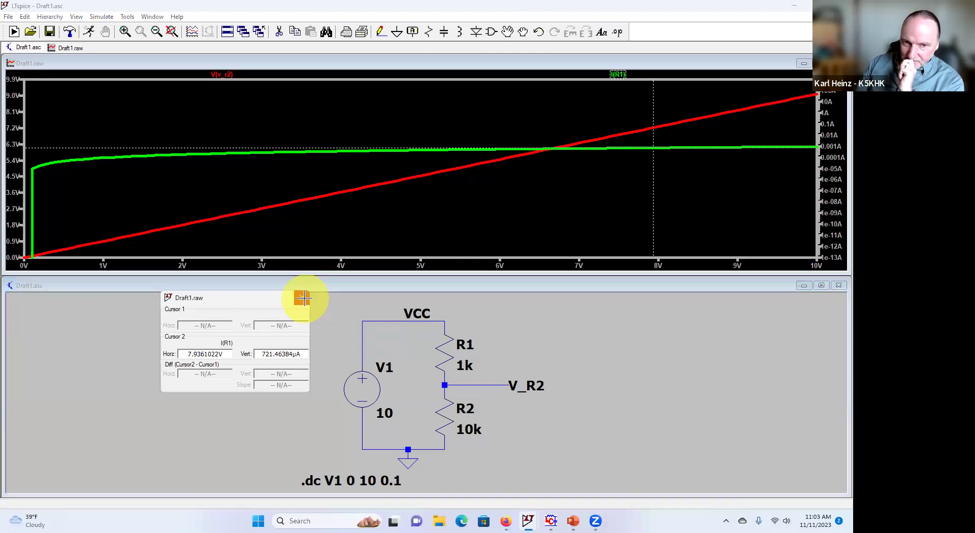
{"action": "left_click", "coordinate": [302, 299]}
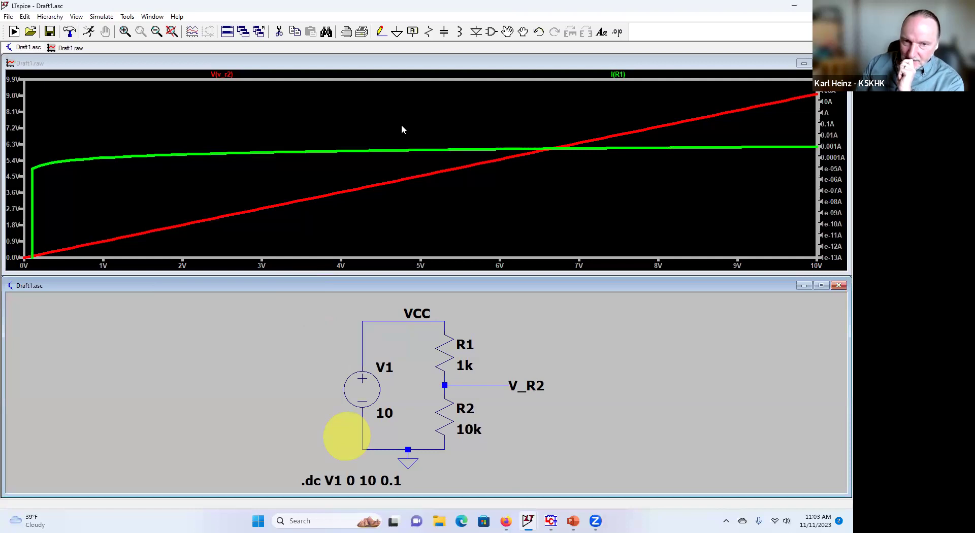
Change the DC sweep directive to a transient analysis with a stop time of 5 seconds.
{"action": "right_click", "coordinate": [322, 480]}
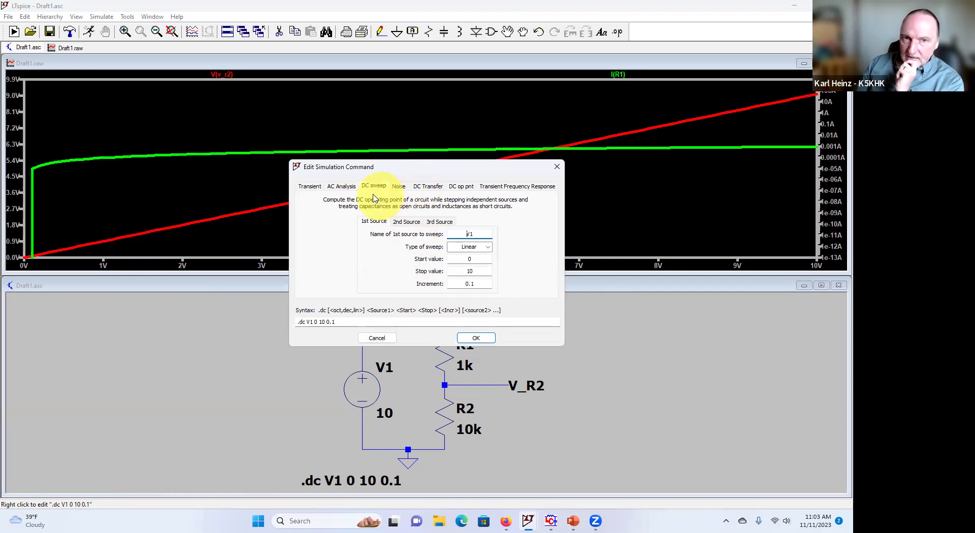
{"action": "left_click", "coordinate": [312, 187]}
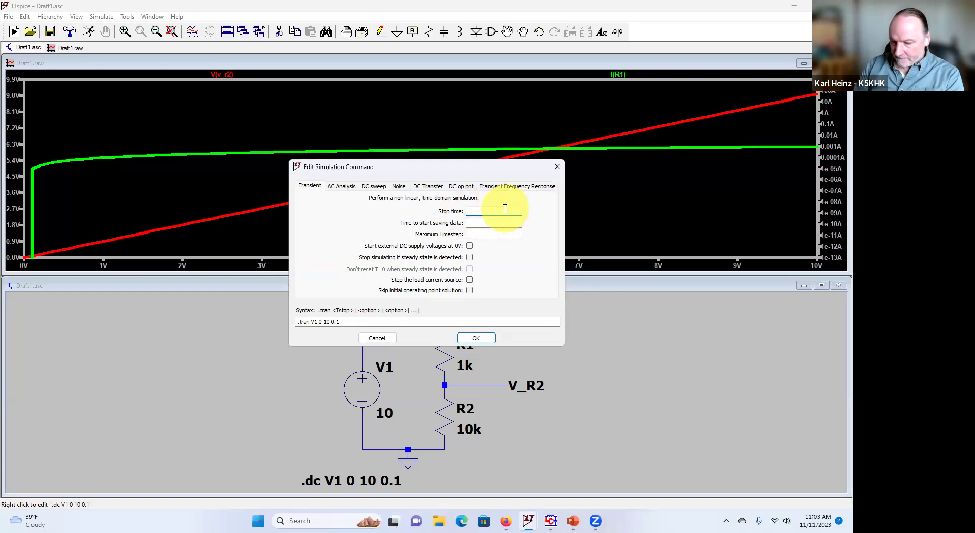
{"action": "type", "text": "5"}
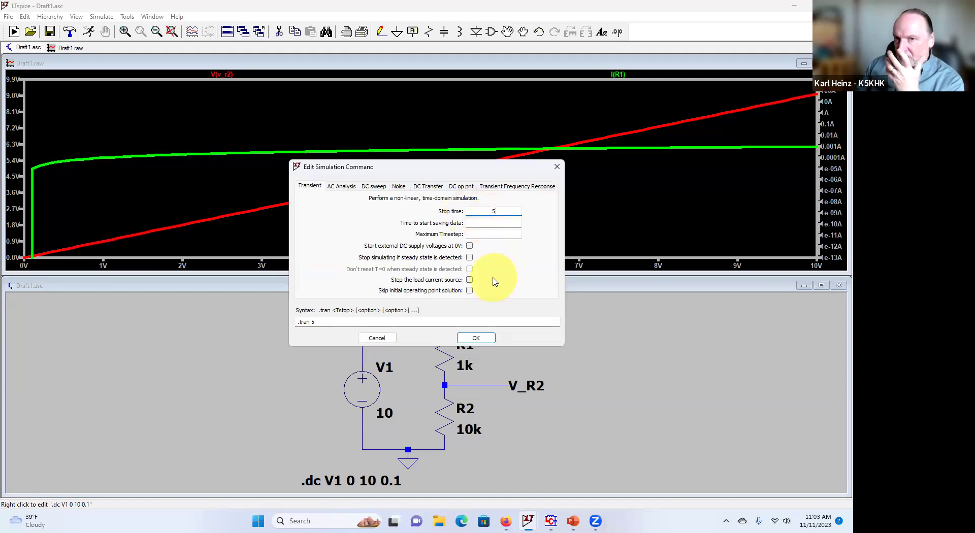
{"action": "left_click", "coordinate": [477, 338]}
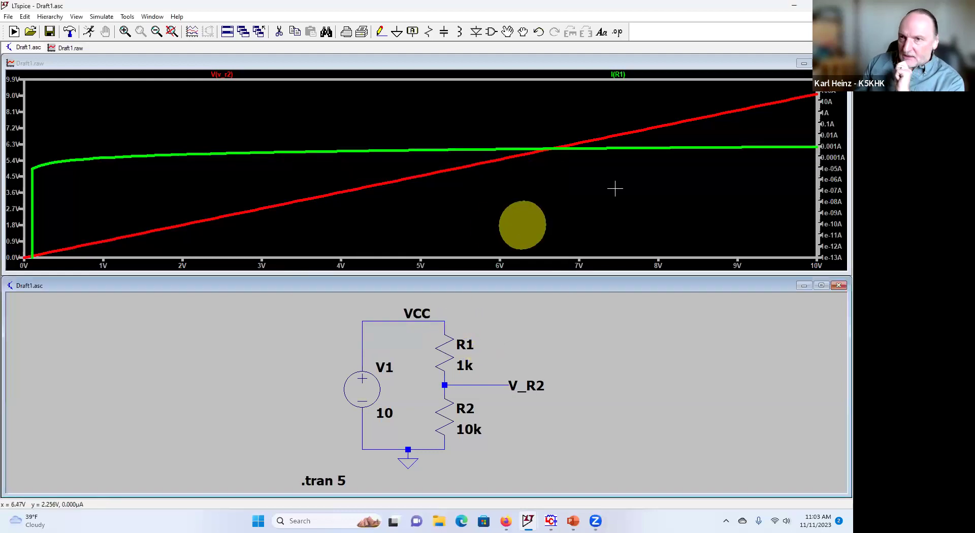
Close the old DC sweep plot and run the transient simulation to plot the V_R2 voltage.
{"action": "left_click", "coordinate": [819, 71]}
{"action": "left_click", "coordinate": [838, 63]}
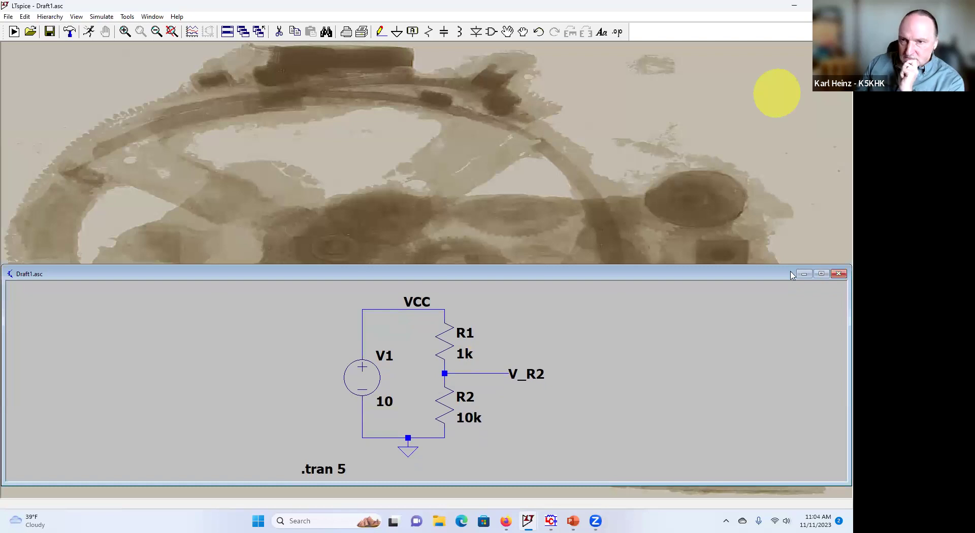
{"action": "left_click", "coordinate": [821, 273]}
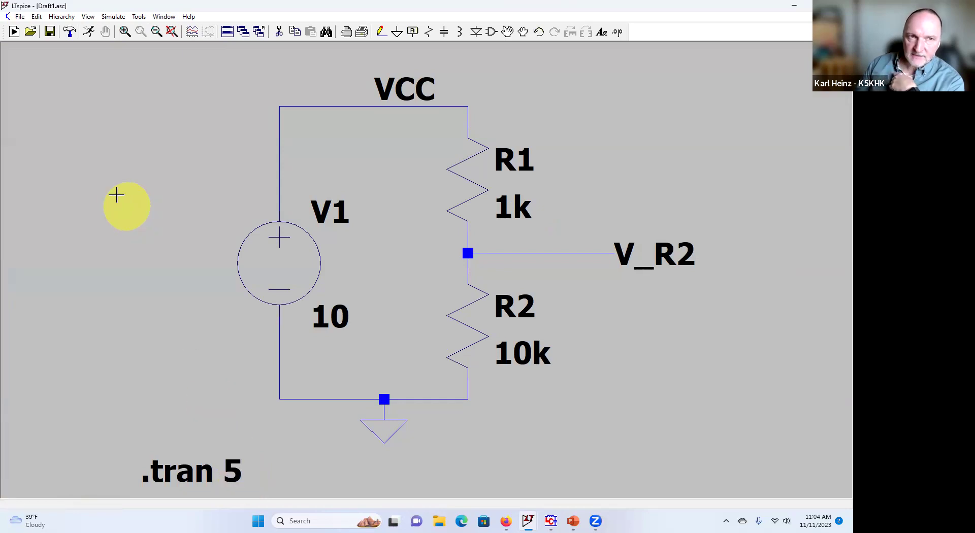
{"action": "left_click", "coordinate": [89, 32]}
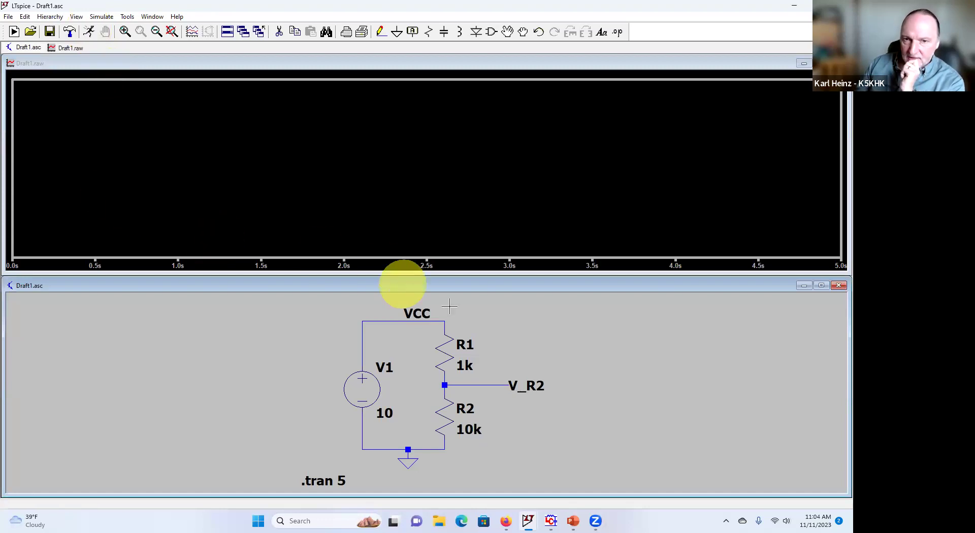
{"action": "left_click", "coordinate": [485, 379]}
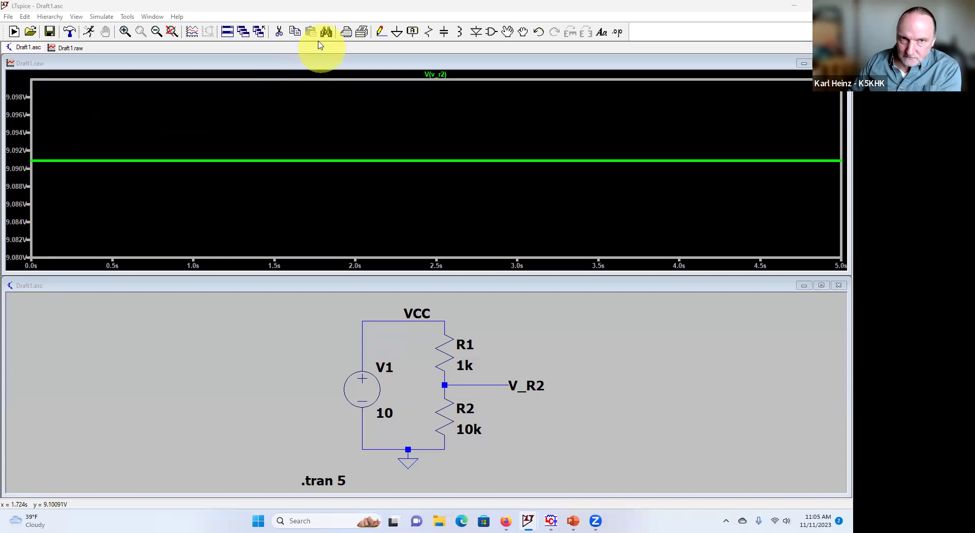
Delete resistor R2 and the V_R2 net label from the schematic.
{"action": "left_click", "coordinate": [280, 32]}
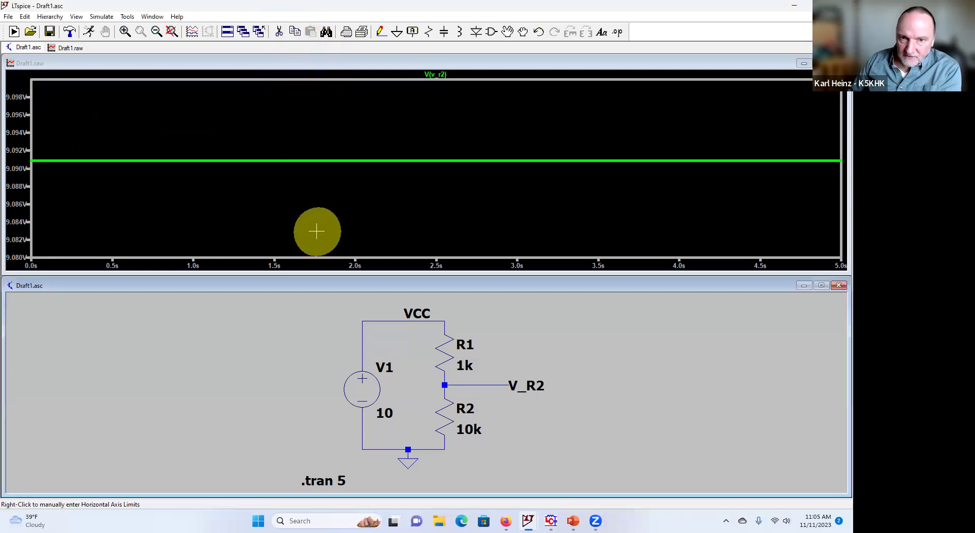
{"action": "left_click", "coordinate": [446, 412]}
{"action": "left_click", "coordinate": [533, 388]}
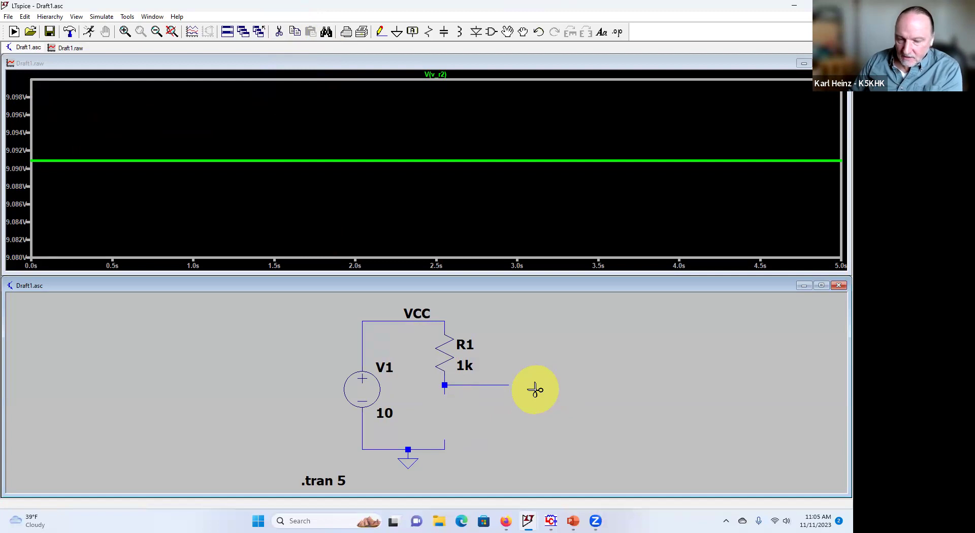
{"action": "key", "text": "Escape"}
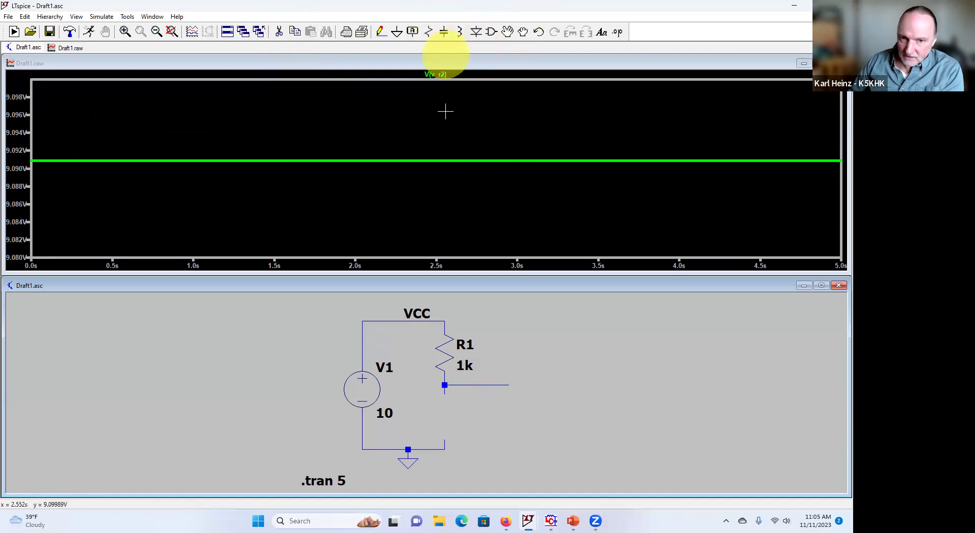
Place a capacitor in the gap below R1 and wire its upper pin to the output node.
{"action": "key", "text": "c"}
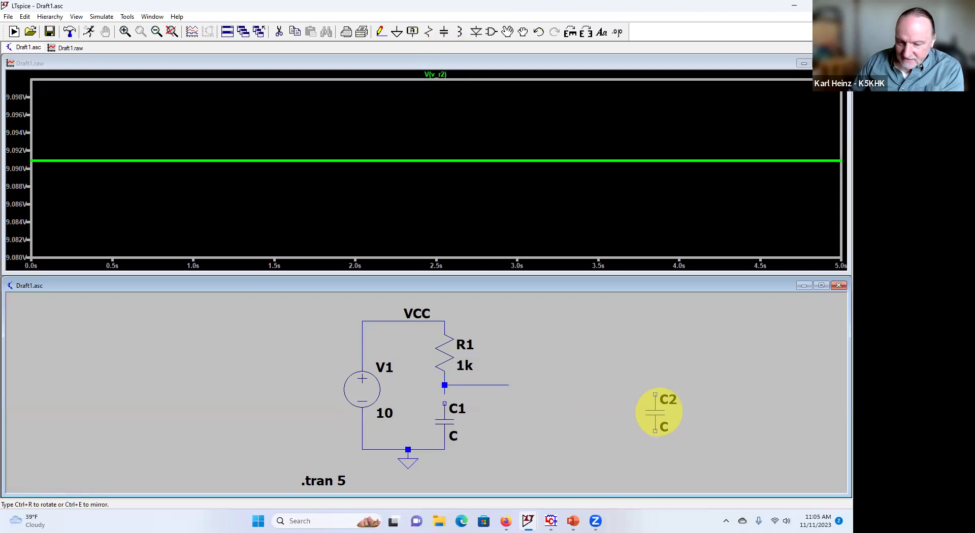
{"action": "right_click", "coordinate": [658, 413]}
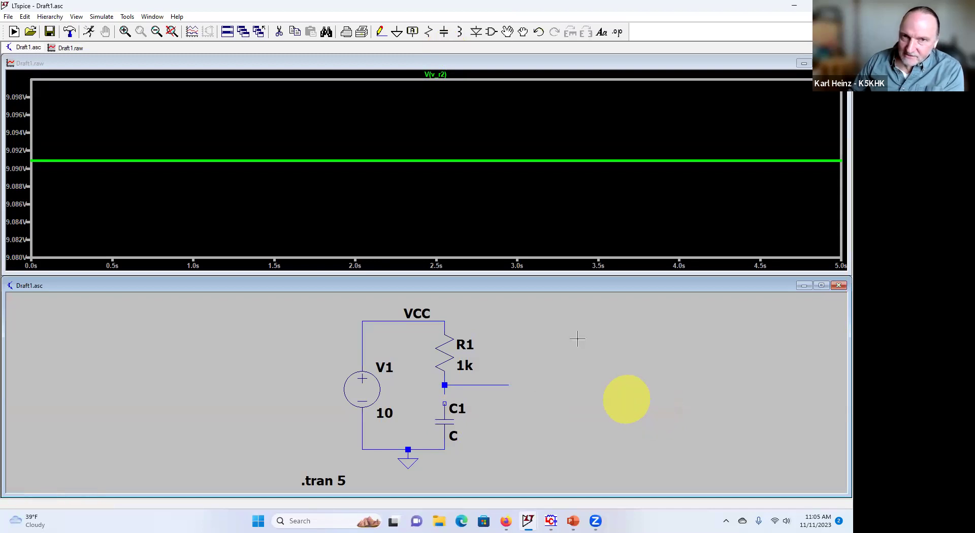
{"action": "left_click", "coordinate": [463, 170]}
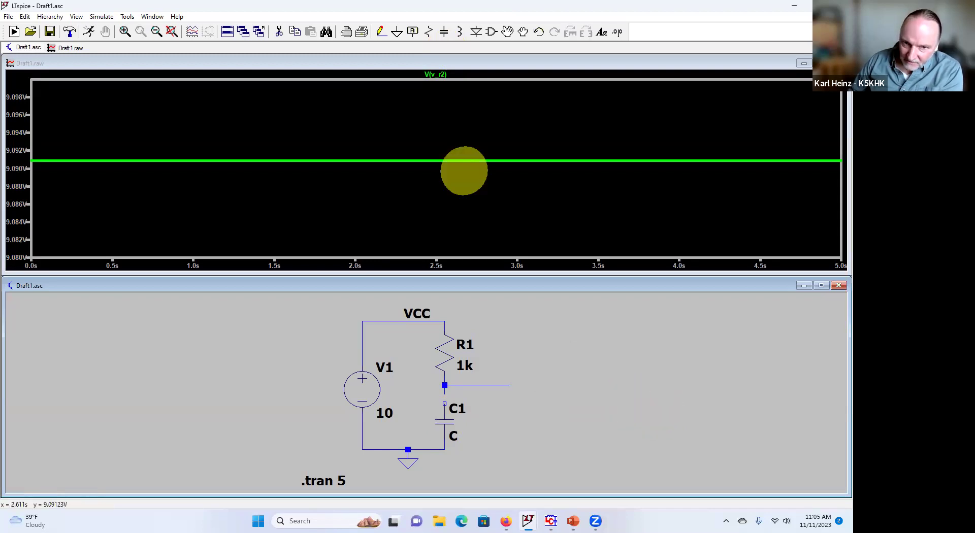
{"action": "left_click_drag", "start_coordinate": [445, 385], "coordinate": [445, 370]}
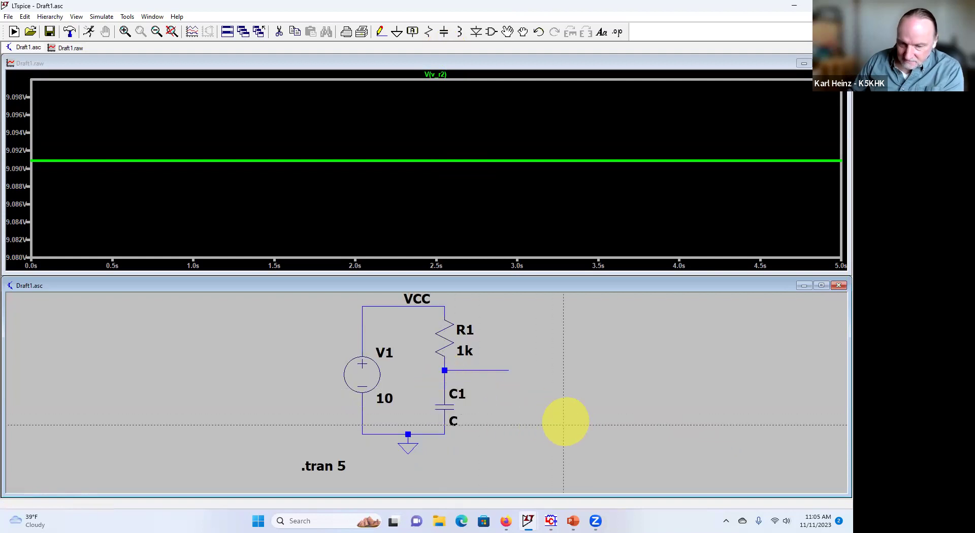
{"action": "key", "text": "F3"}
{"action": "right_click", "coordinate": [446, 401]}
Set capacitor C1's capacitance to 1000u and rerun the transient simulation.
{"action": "right_click", "coordinate": [445, 410]}
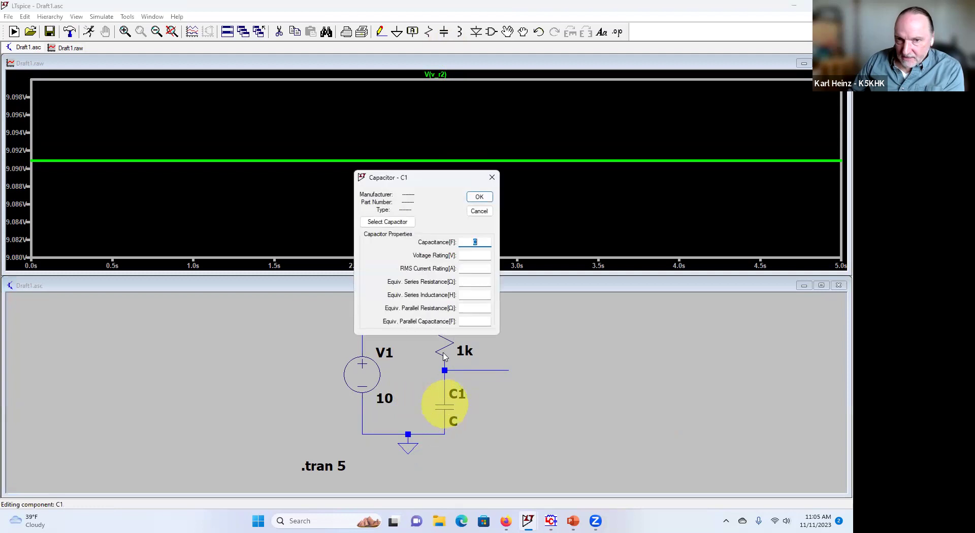
{"action": "type", "text": "1000"}
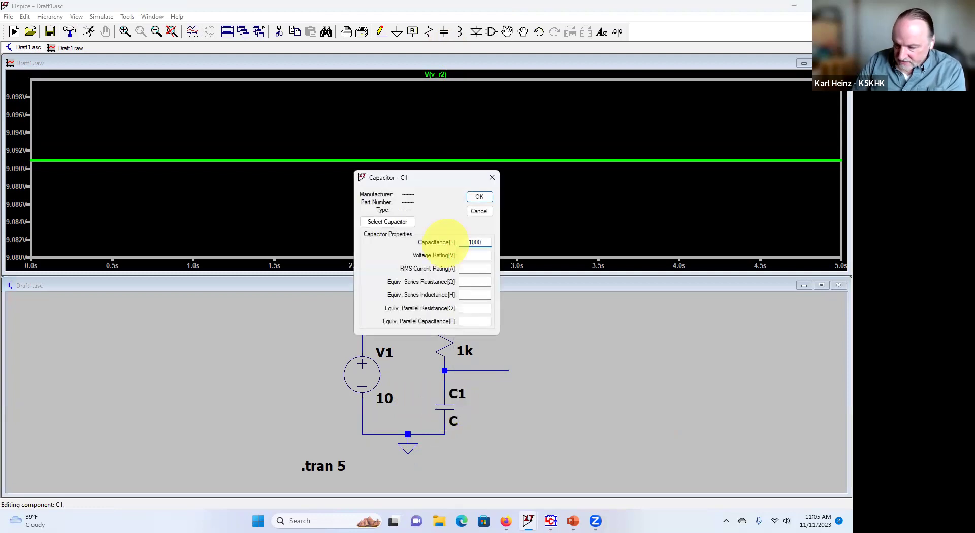
{"action": "type", "text": "u"}
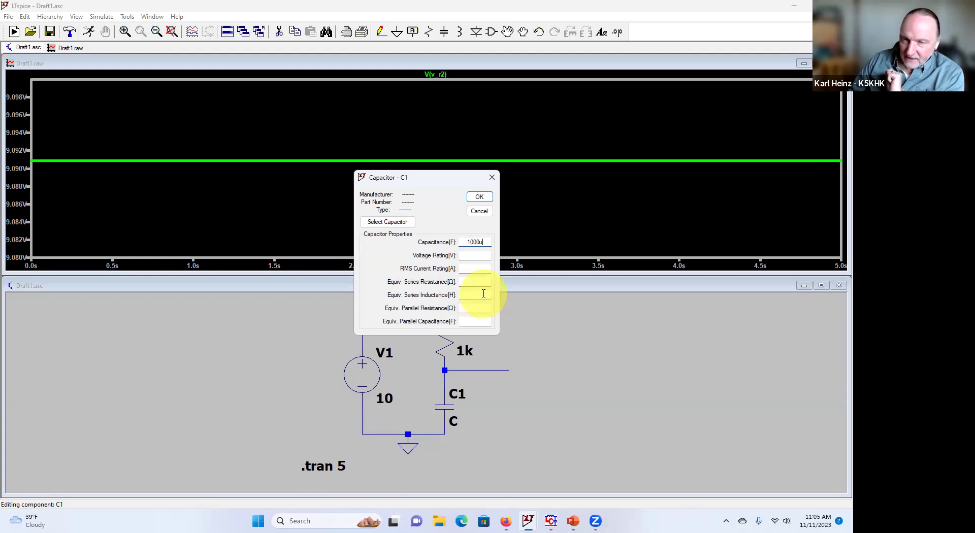
{"action": "left_click", "coordinate": [480, 197]}
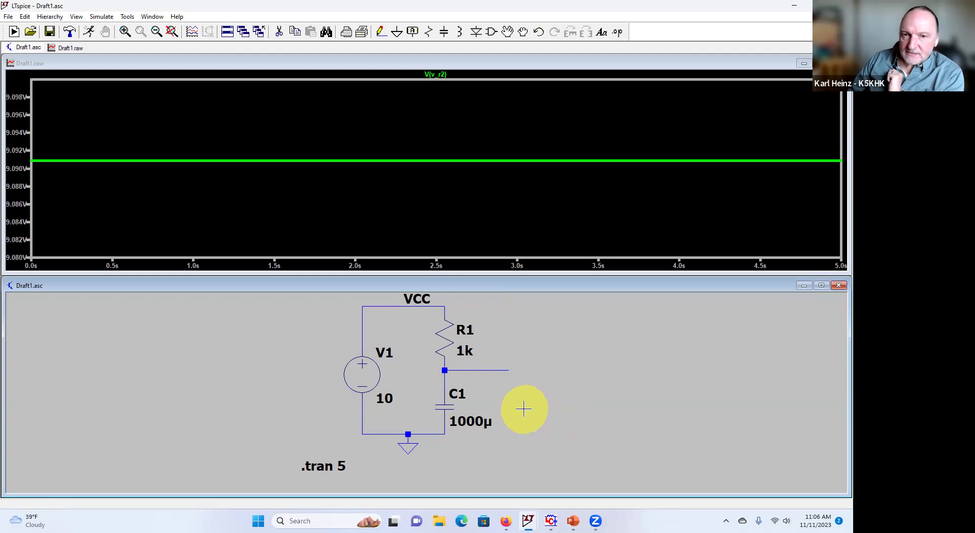
{"action": "left_click", "coordinate": [89, 33]}
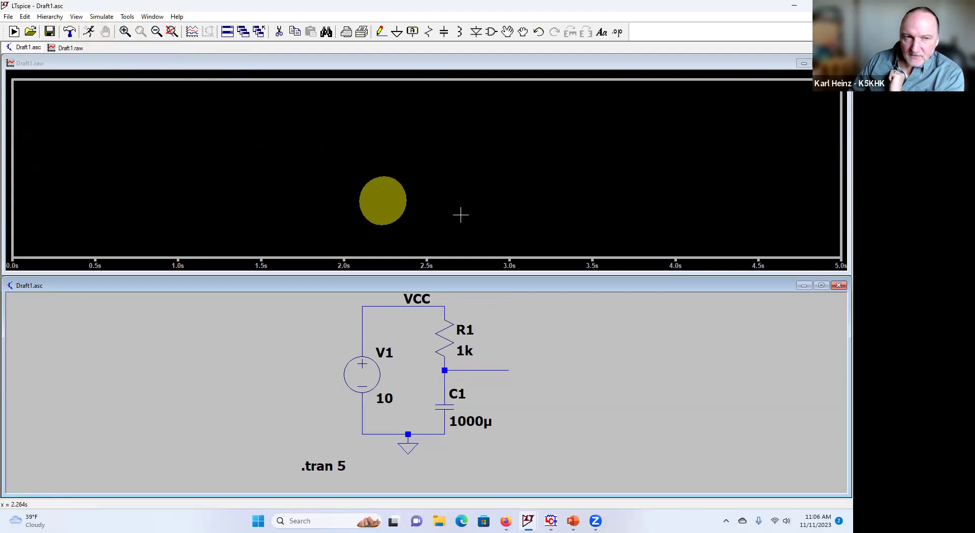
Plot the voltage of the output node between R1 and C1.
{"action": "left_click", "coordinate": [500, 369]}
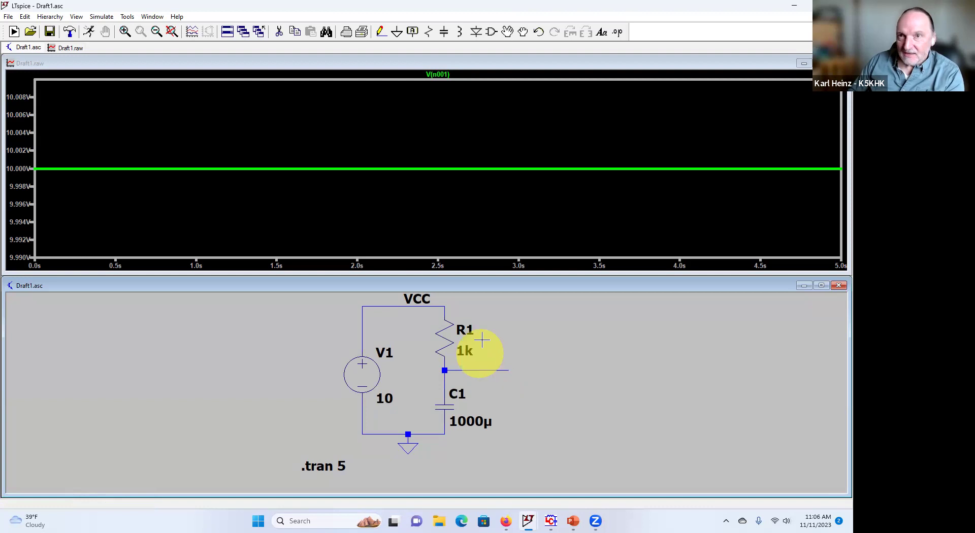
Label the output net between R1 and C1 as V_C1 at the open end of its wire.
{"action": "left_click", "coordinate": [617, 31]}
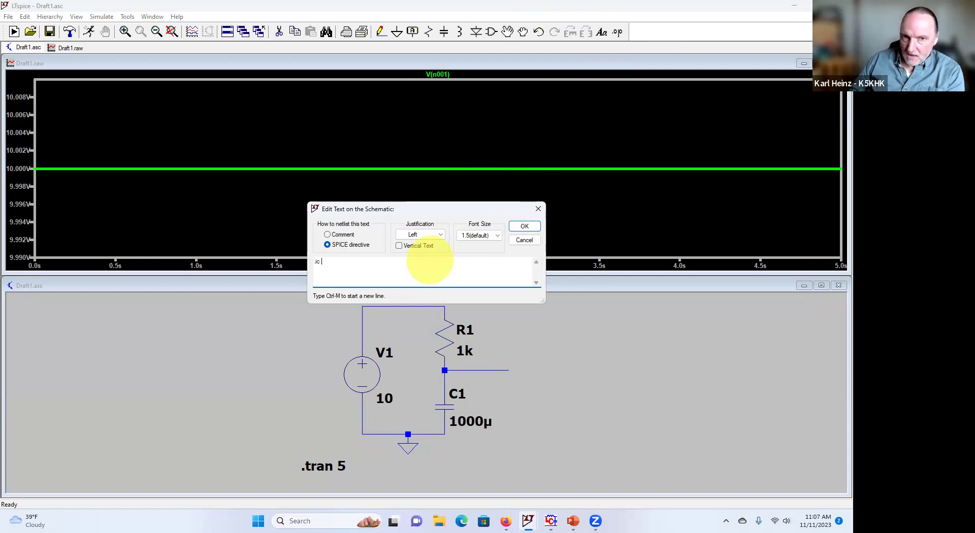
{"action": "left_click", "coordinate": [537, 210]}
{"action": "right_click", "coordinate": [505, 372]}
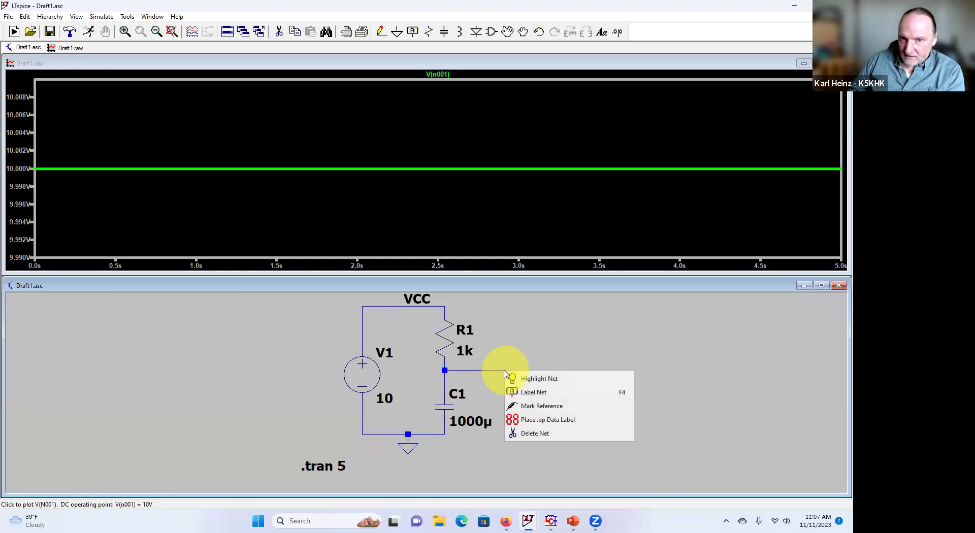
{"action": "left_click", "coordinate": [523, 392]}
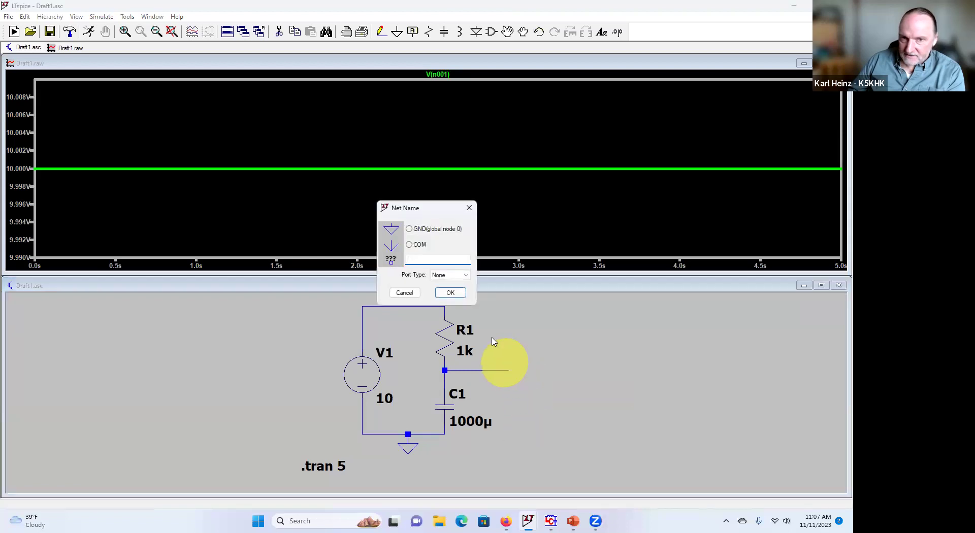
{"action": "left_click", "coordinate": [460, 263]}
{"action": "type", "text": "V"}
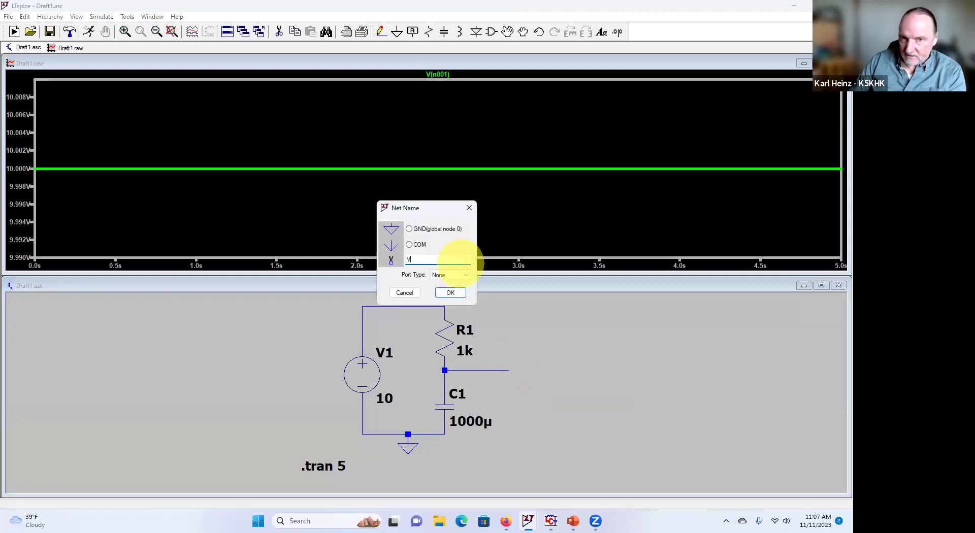
{"action": "type", "text": "_C1"}
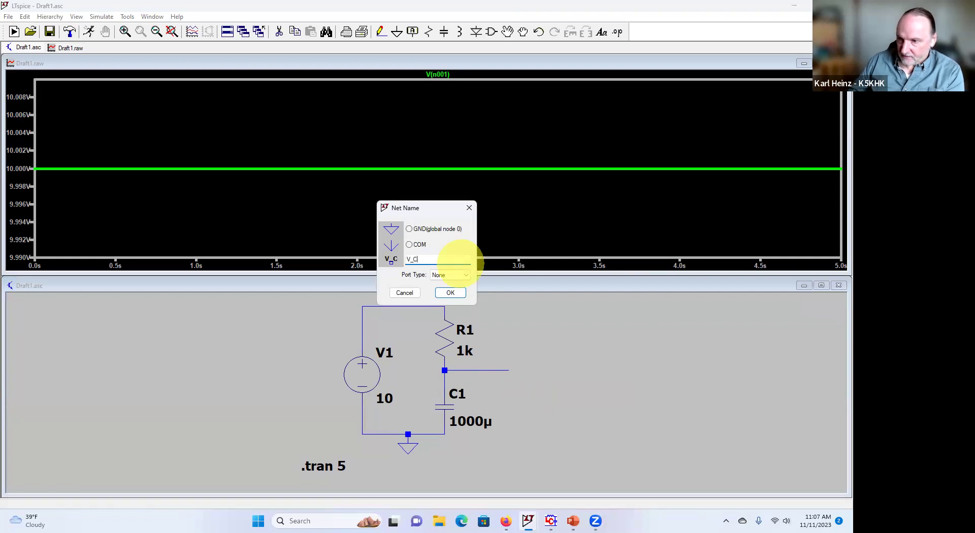
{"action": "left_click", "coordinate": [451, 293]}
{"action": "left_click", "coordinate": [507, 370]}
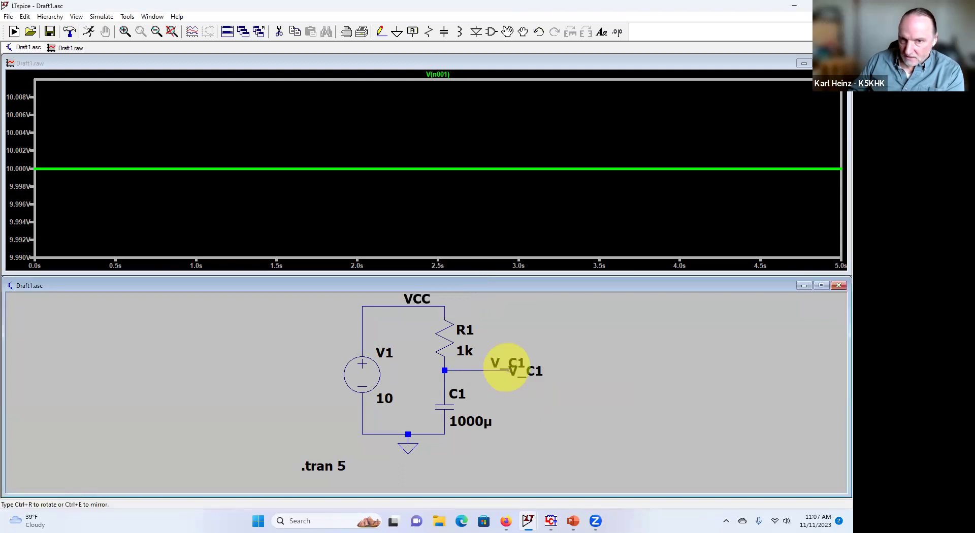
Add the SPICE directive ".ic V(V_C1) = 0" to the schematic beside the .tran 5 directive.
{"action": "left_click", "coordinate": [616, 31]}
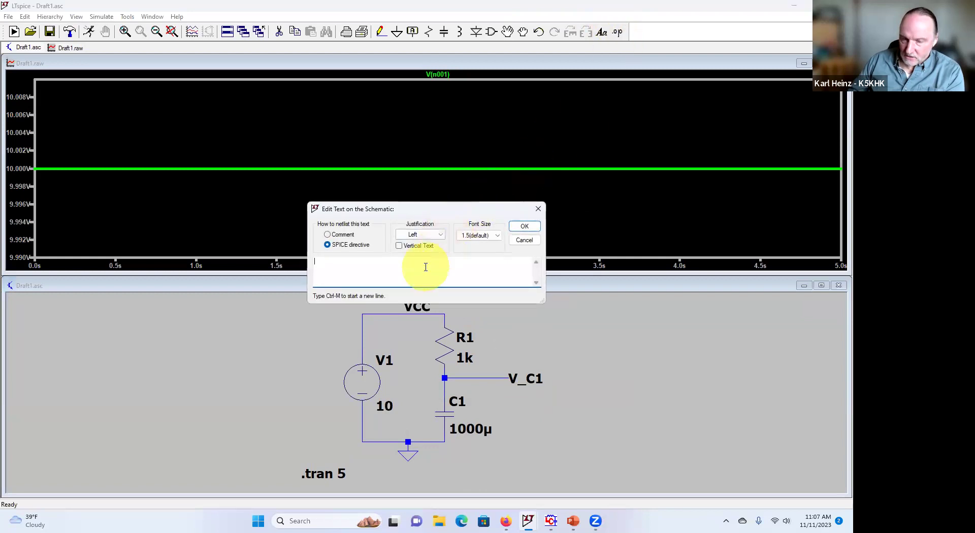
{"action": "key", "text": "BackSpace"}
{"action": "key", "text": "BackSpace"}
{"action": "type", "text": "."}
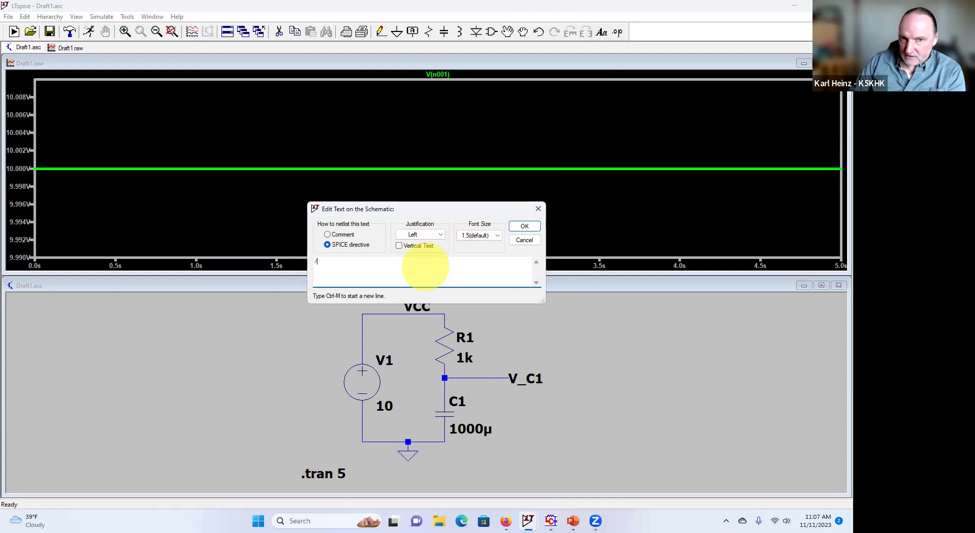
{"action": "type", "text": "ic"}
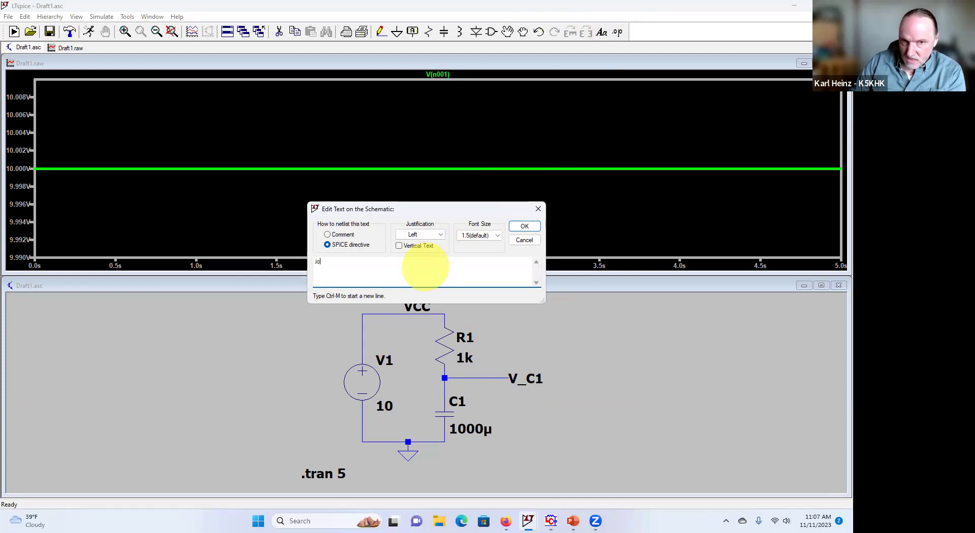
{"action": "type", "text": " V(V_C"}
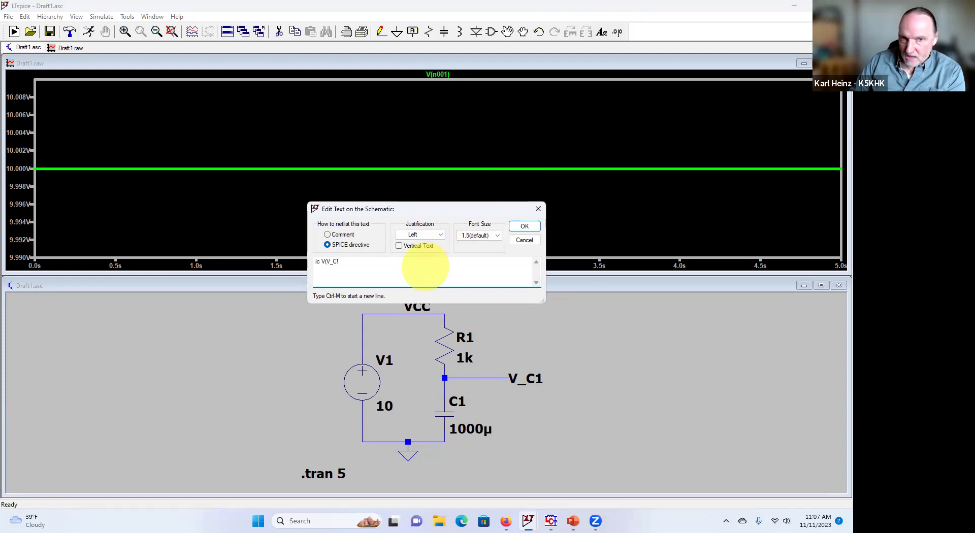
{"action": "type", "text": "1) = 0"}
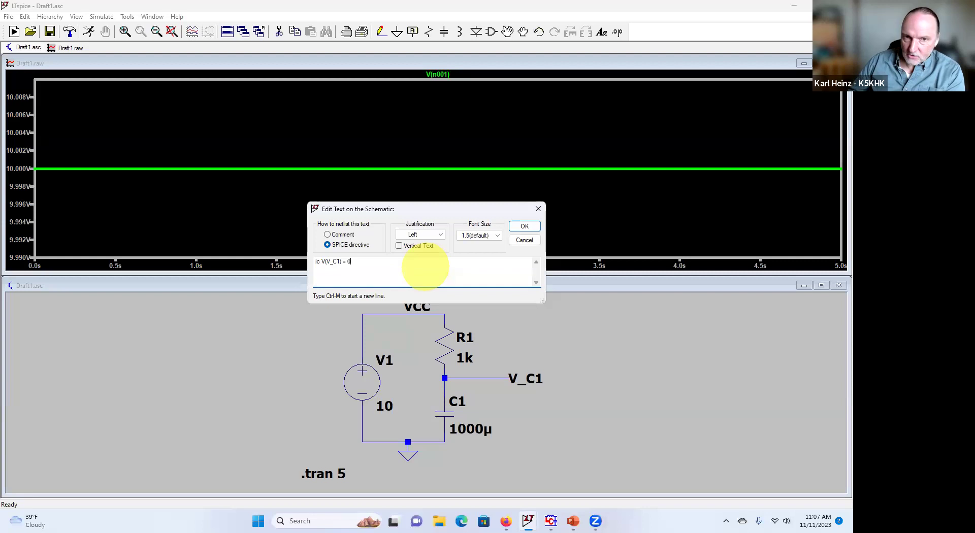
{"action": "left_click", "coordinate": [523, 226]}
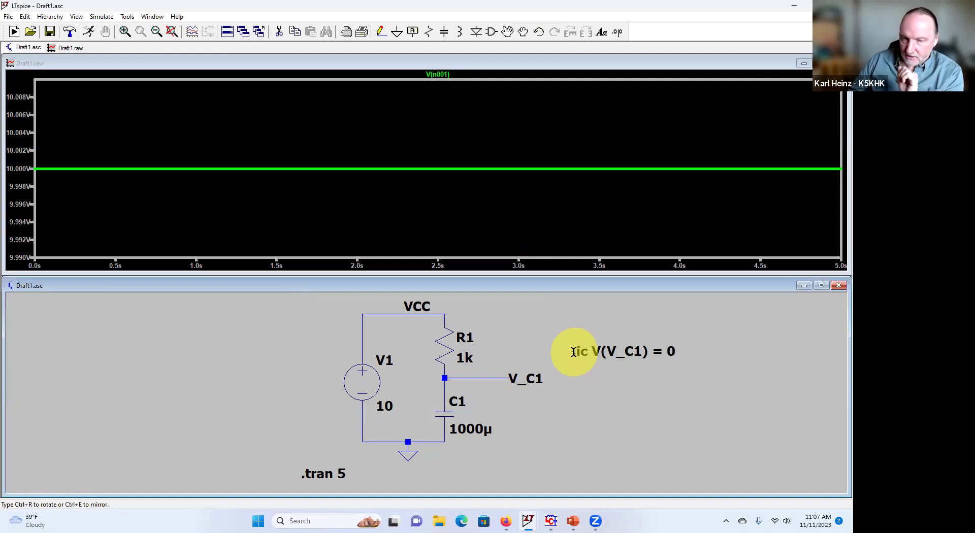
{"action": "left_click", "coordinate": [575, 351]}
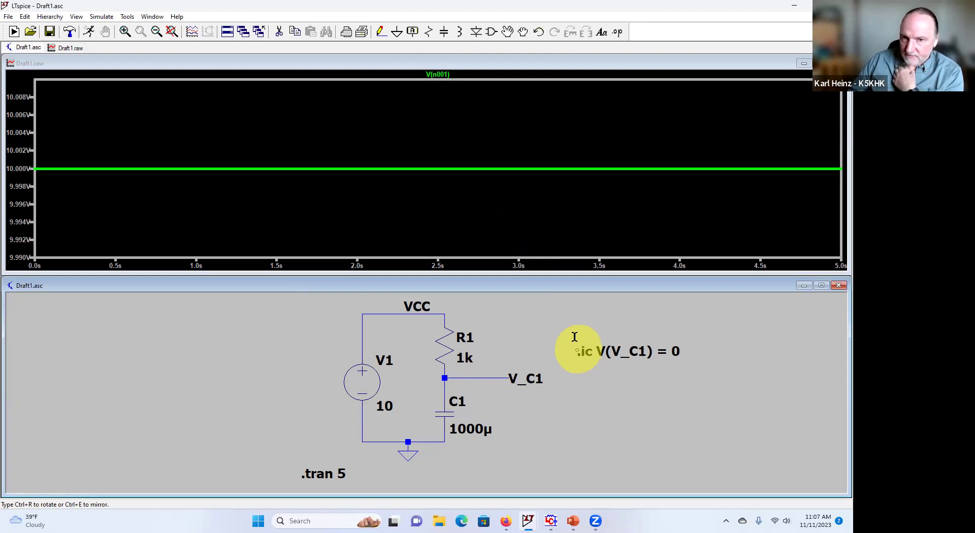
{"action": "left_click", "coordinate": [573, 347]}
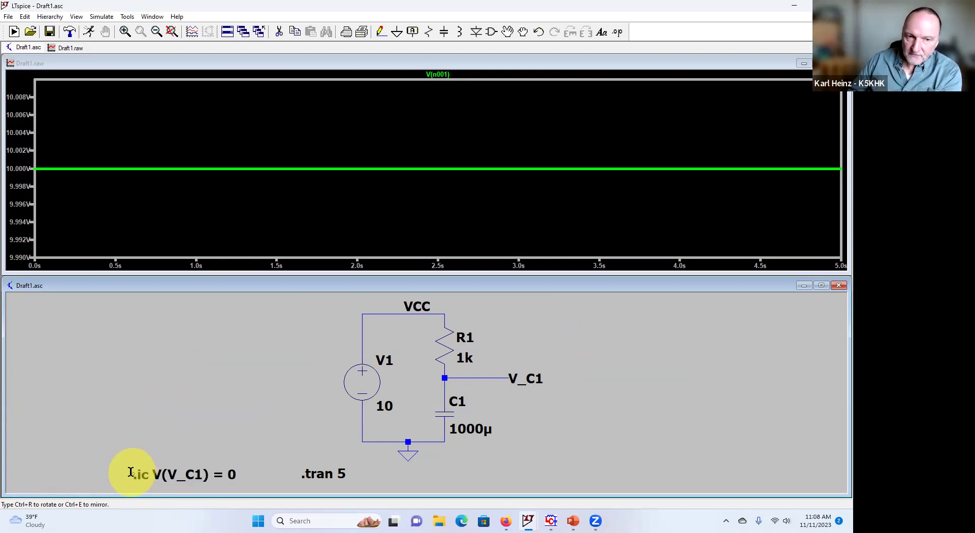
{"action": "left_click", "coordinate": [131, 472]}
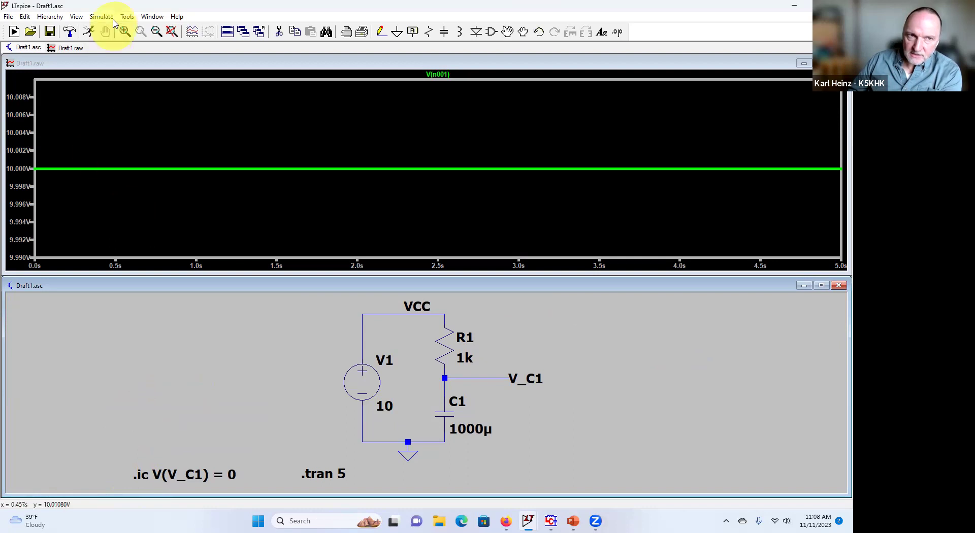
Run the transient simulation and plot the V_C1 voltage.
{"action": "left_click", "coordinate": [89, 33]}
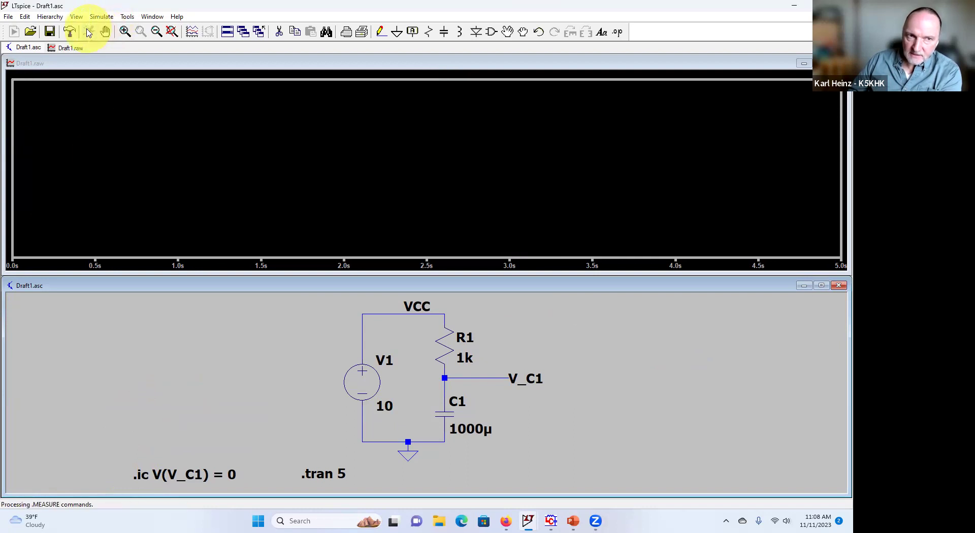
{"action": "left_click", "coordinate": [486, 377]}
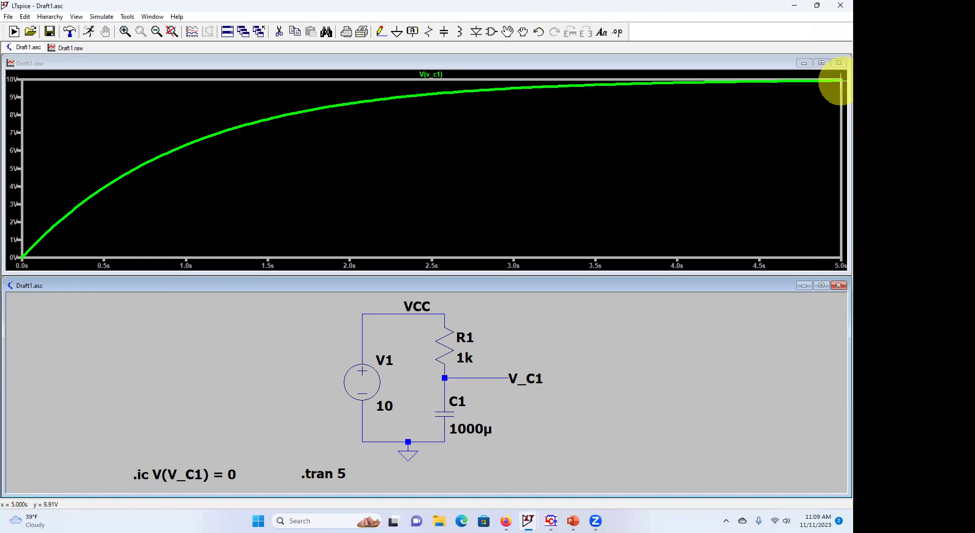
Try appending the unit F to C1's capacitance and remove it again.
{"action": "right_click", "coordinate": [442, 410]}
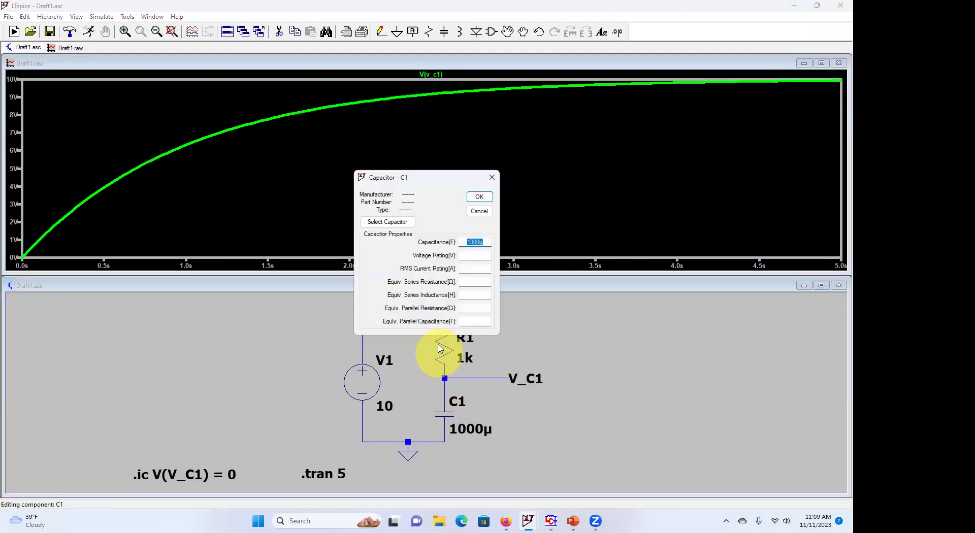
{"action": "left_click", "coordinate": [486, 243]}
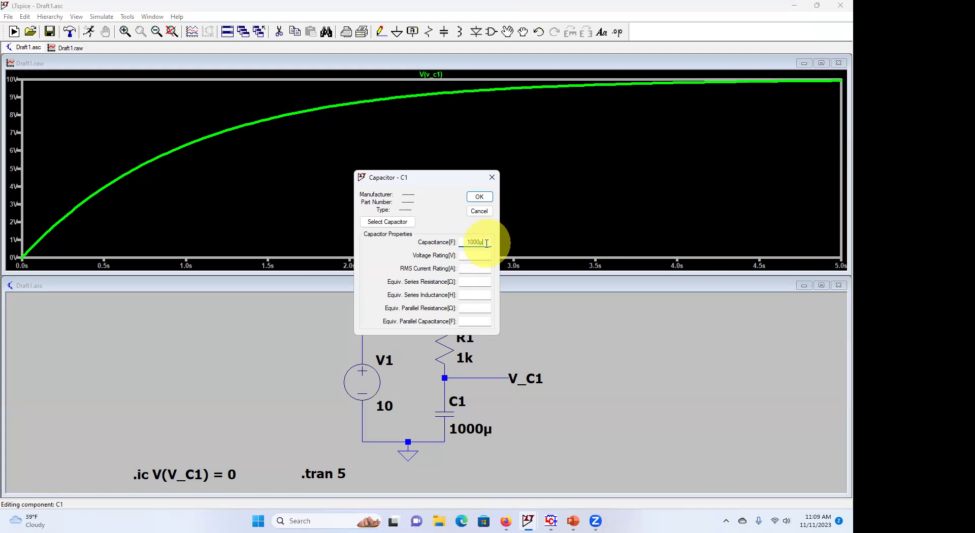
{"action": "type", "text": "F"}
{"action": "key", "text": "BackSpace"}
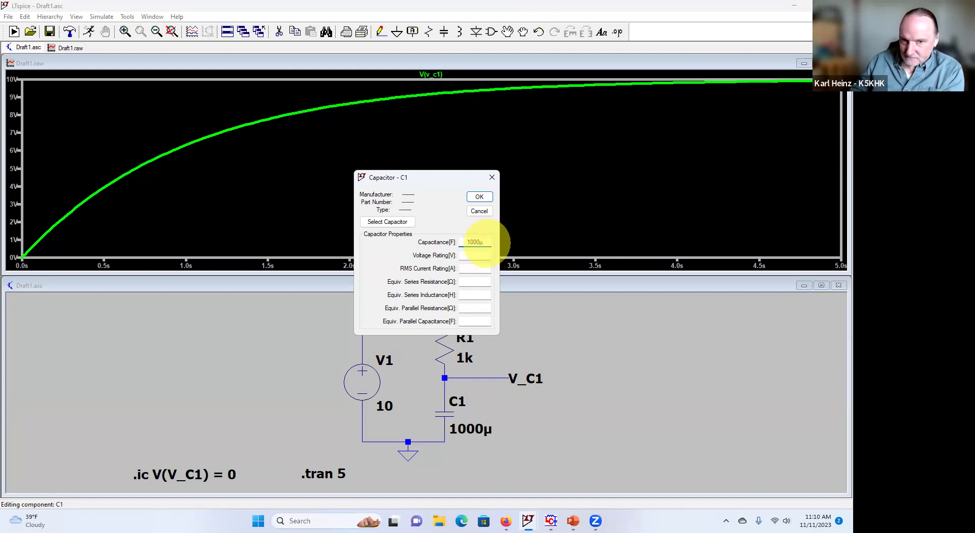
{"action": "left_click", "coordinate": [479, 197]}
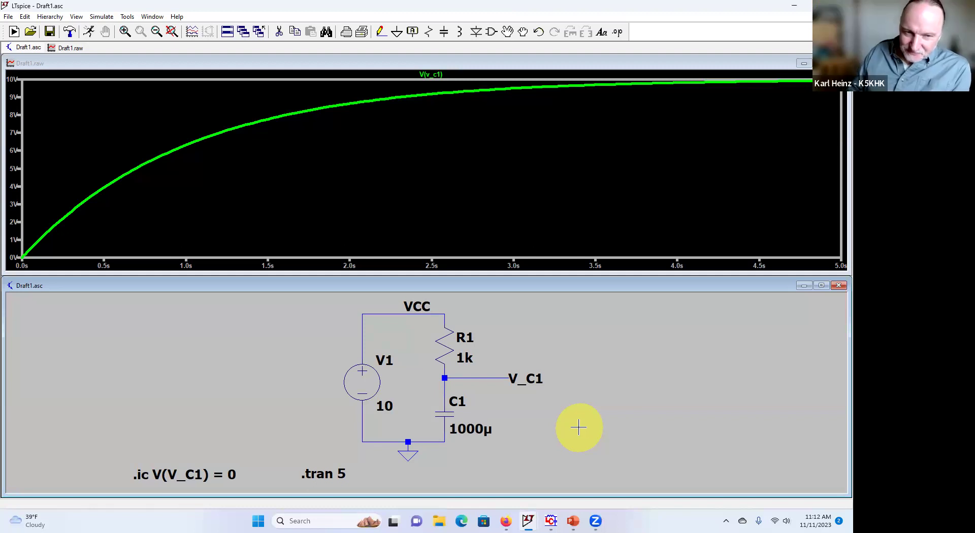
Inspect the .ic directive's net name and value in its statement editor, then leave it without saving changes.
{"action": "right_click", "coordinate": [235, 474]}
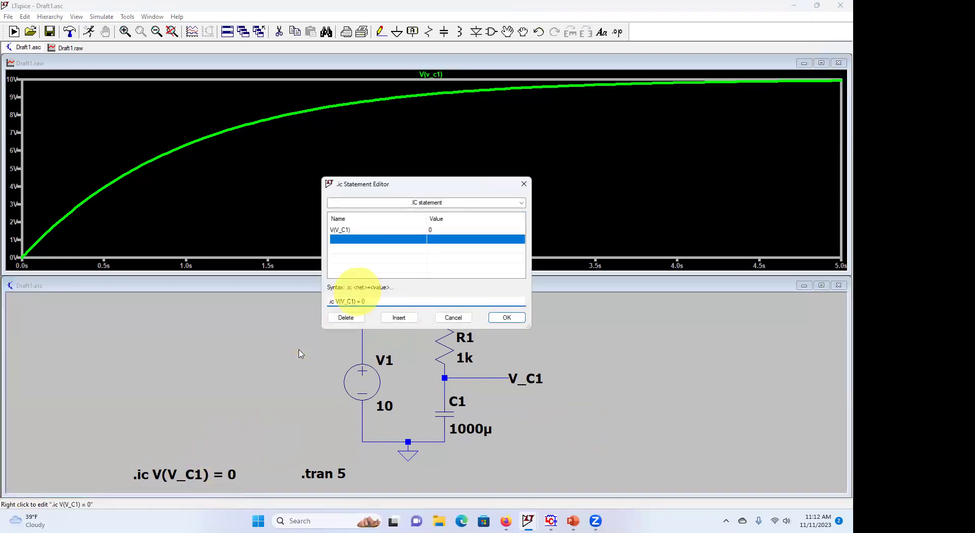
{"action": "left_click", "coordinate": [350, 240]}
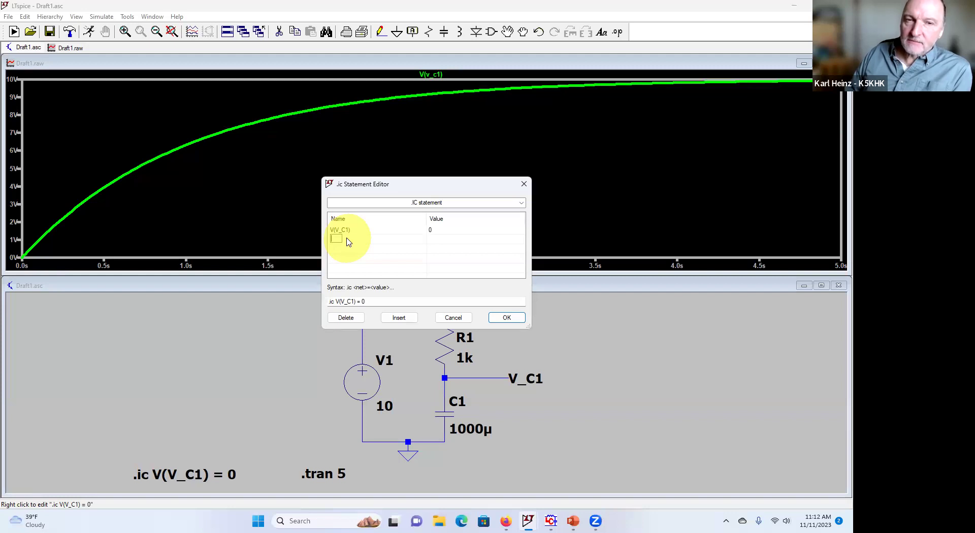
{"action": "left_click", "coordinate": [348, 242]}
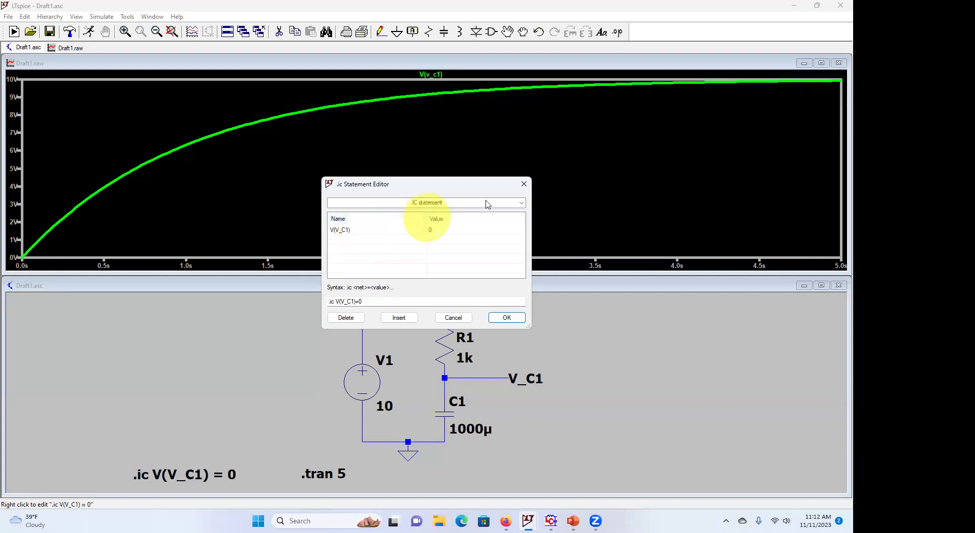
{"action": "left_click", "coordinate": [524, 186]}
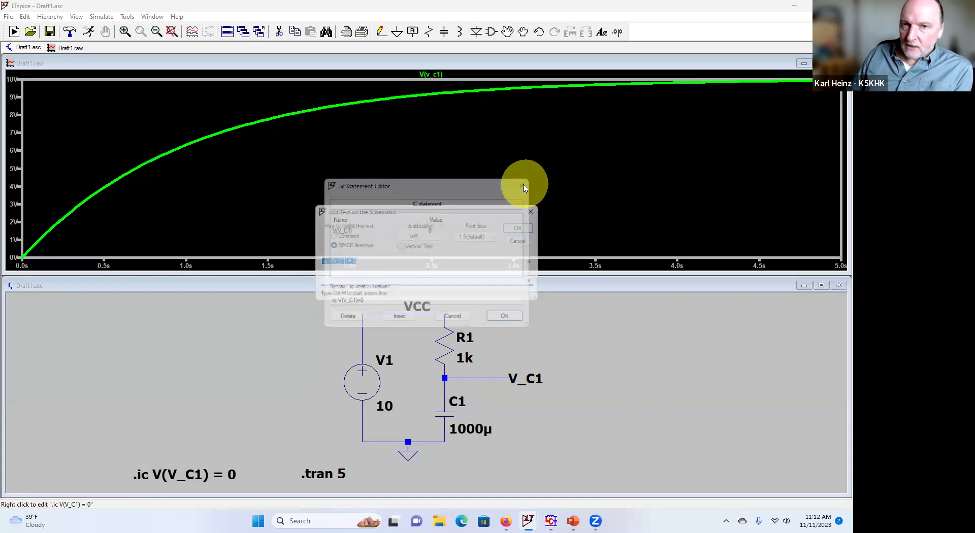
{"action": "left_click", "coordinate": [537, 209]}
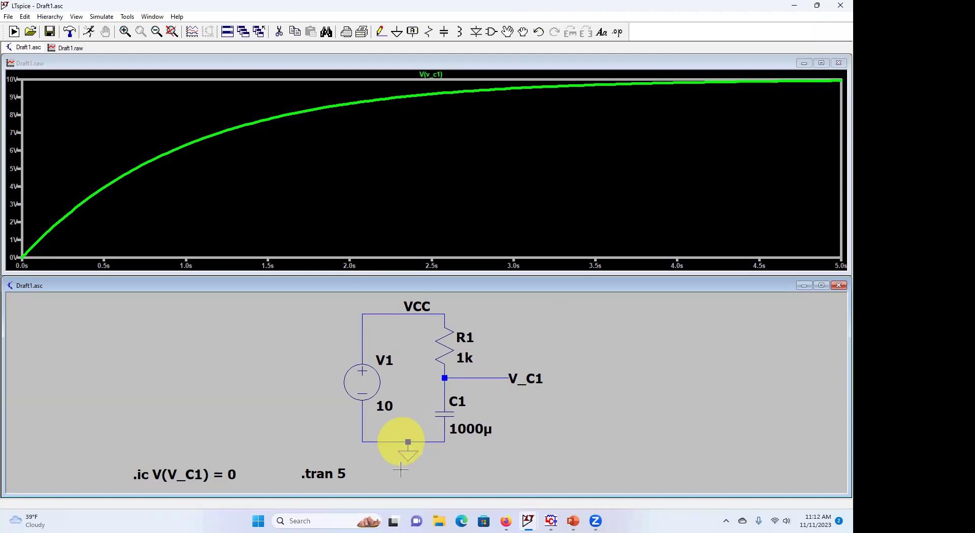
Review the transient analysis settings of the .tran 5 directive and close them without changes.
{"action": "right_click", "coordinate": [314, 477]}
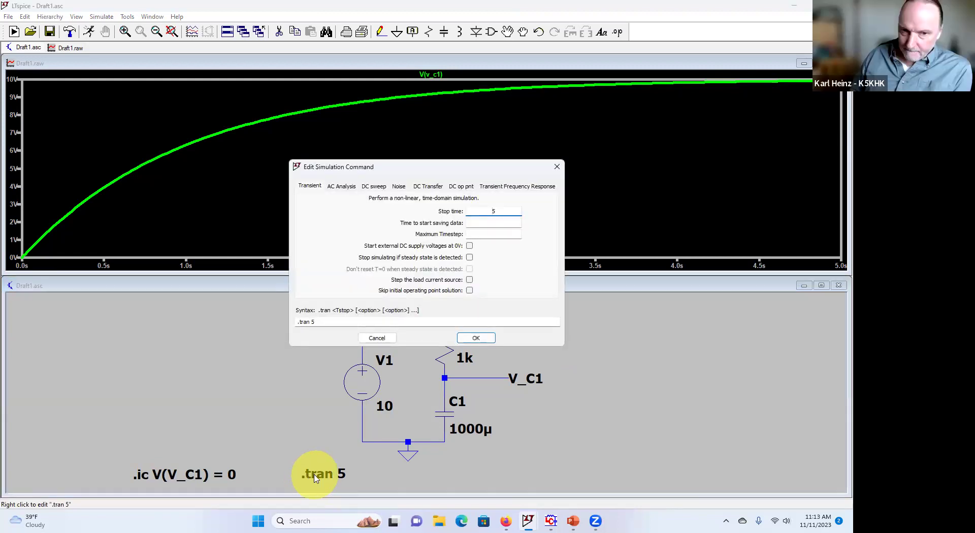
{"action": "left_click", "coordinate": [558, 170]}
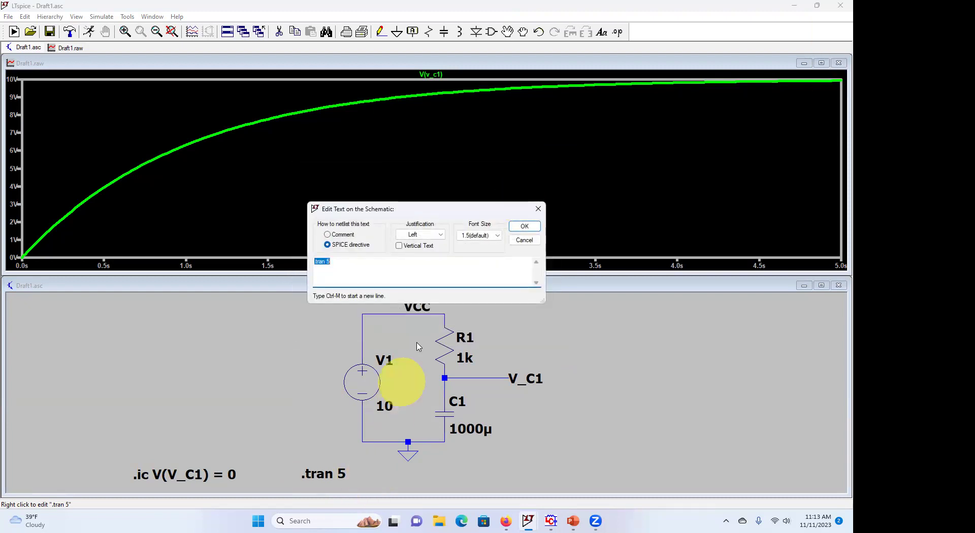
{"action": "left_click", "coordinate": [538, 208]}
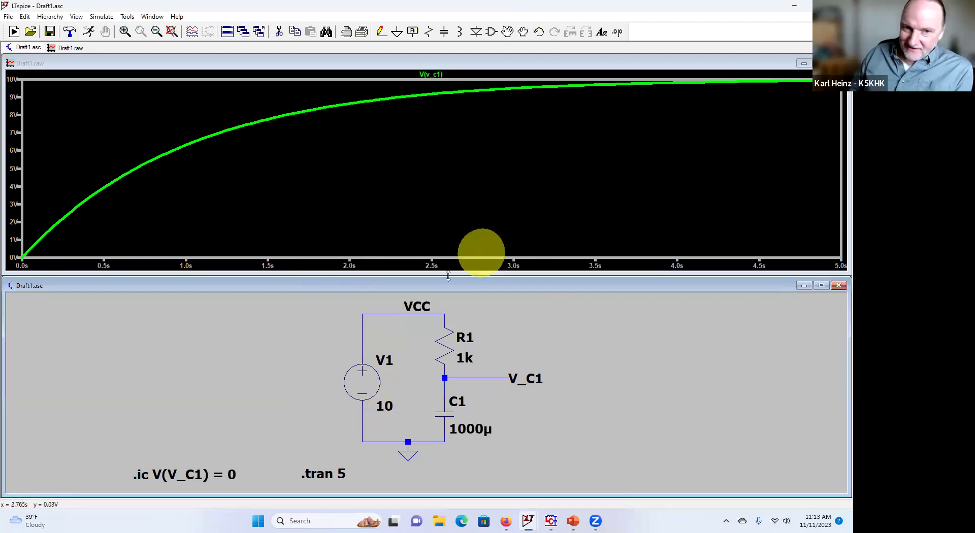
Set the font size of the .tran 5 directive text to 7.0.
{"action": "right_click", "coordinate": [323, 474]}
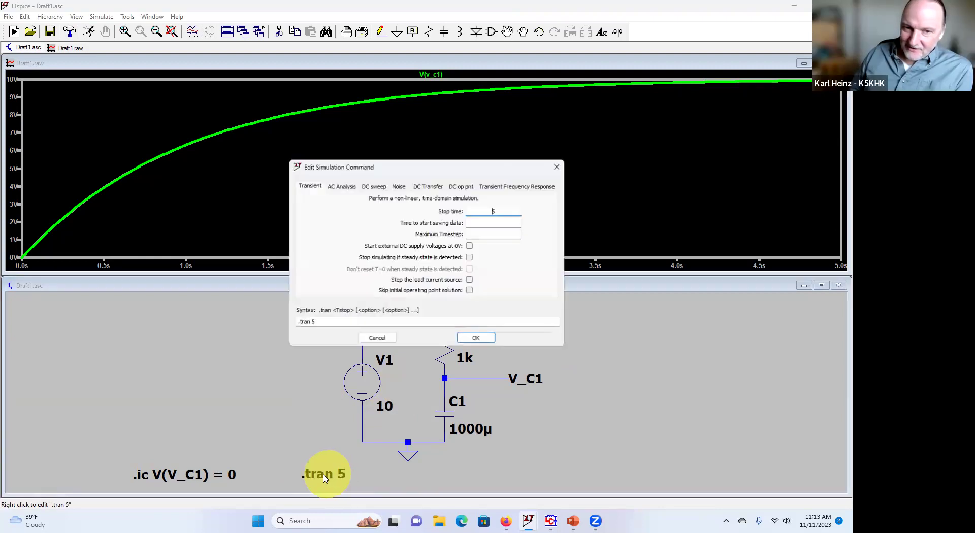
{"action": "left_click", "coordinate": [348, 415]}
{"action": "left_click", "coordinate": [556, 167]}
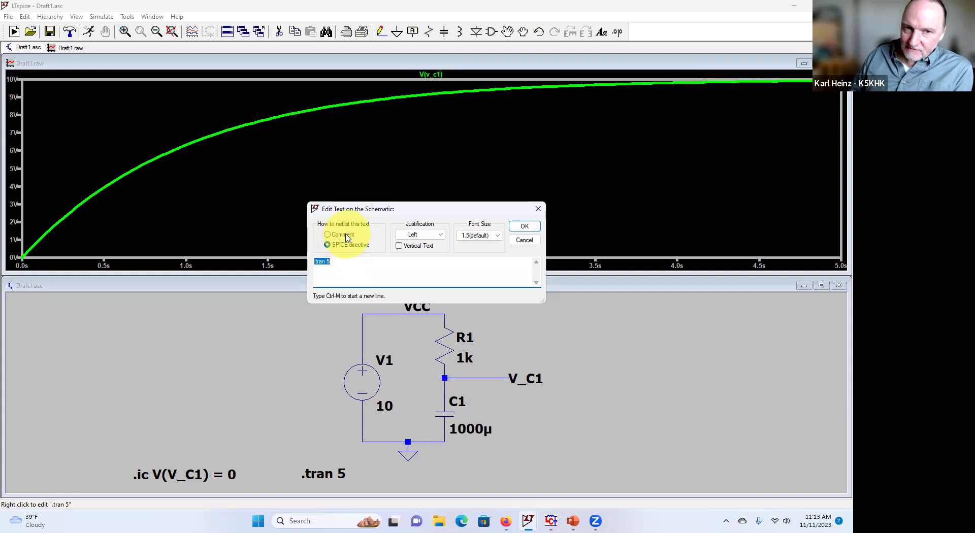
{"action": "left_click", "coordinate": [481, 236]}
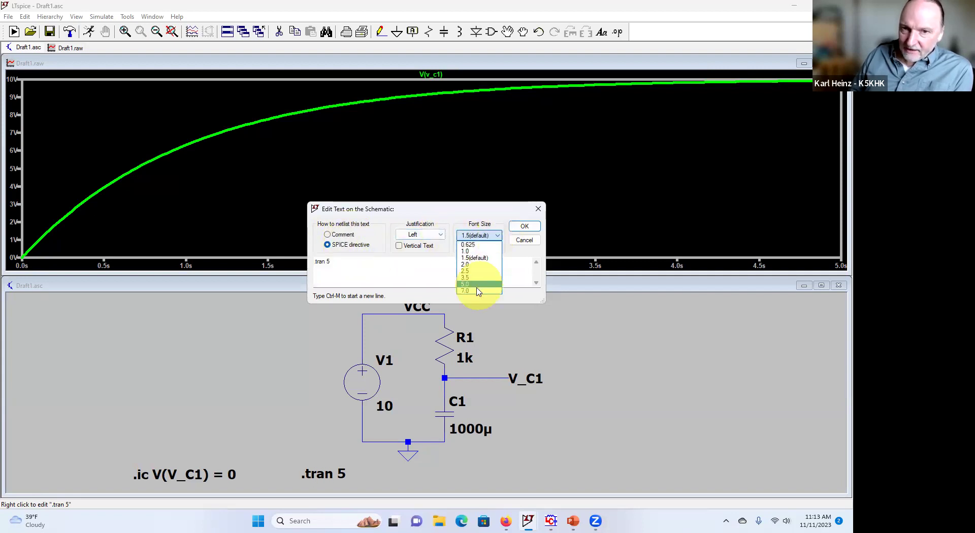
{"action": "left_click", "coordinate": [477, 290]}
{"action": "left_click", "coordinate": [523, 226]}
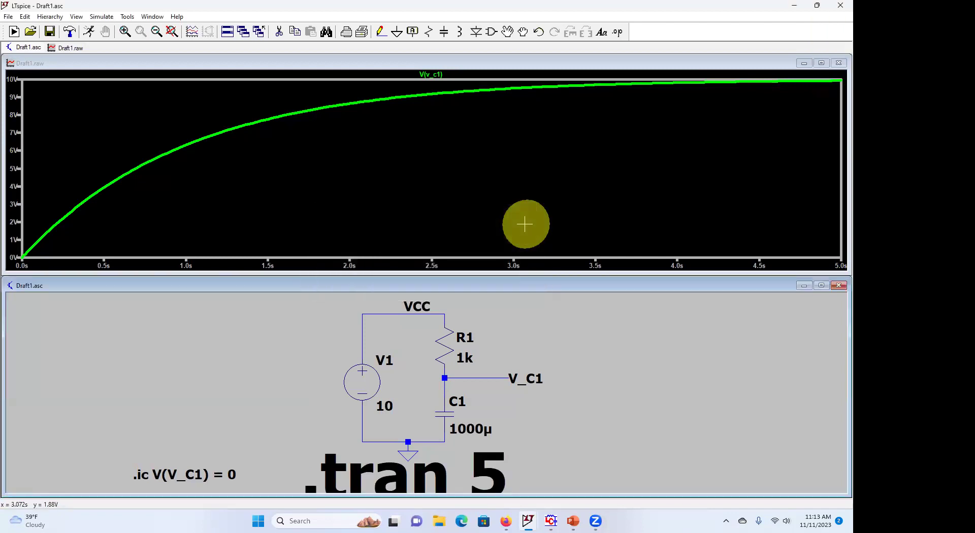
{"action": "scroll", "coordinate": [526, 434], "scroll_direction": "down", "scroll_amount": 1}
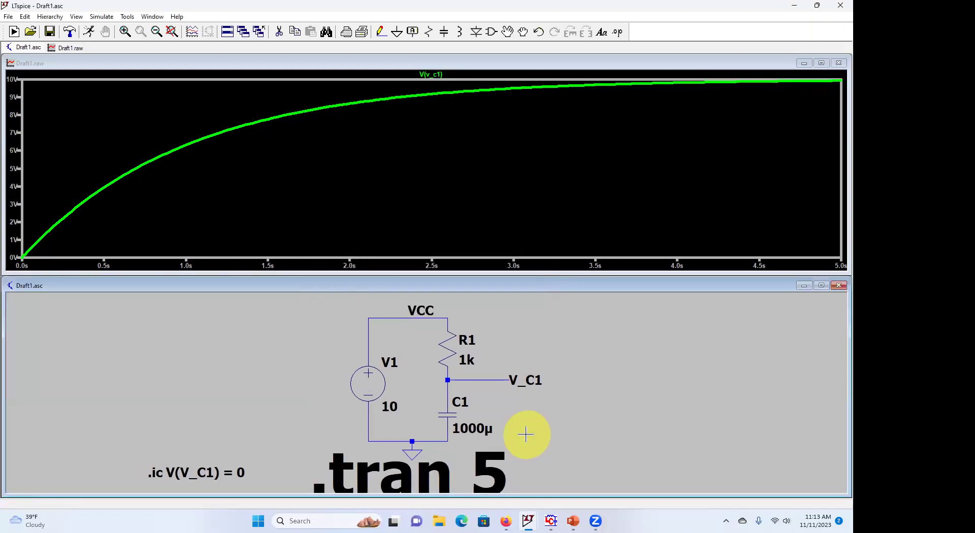
Undo the last font size change on the .tran 5 directive.
{"action": "scroll", "coordinate": [526, 434], "scroll_direction": "down", "scroll_amount": 1}
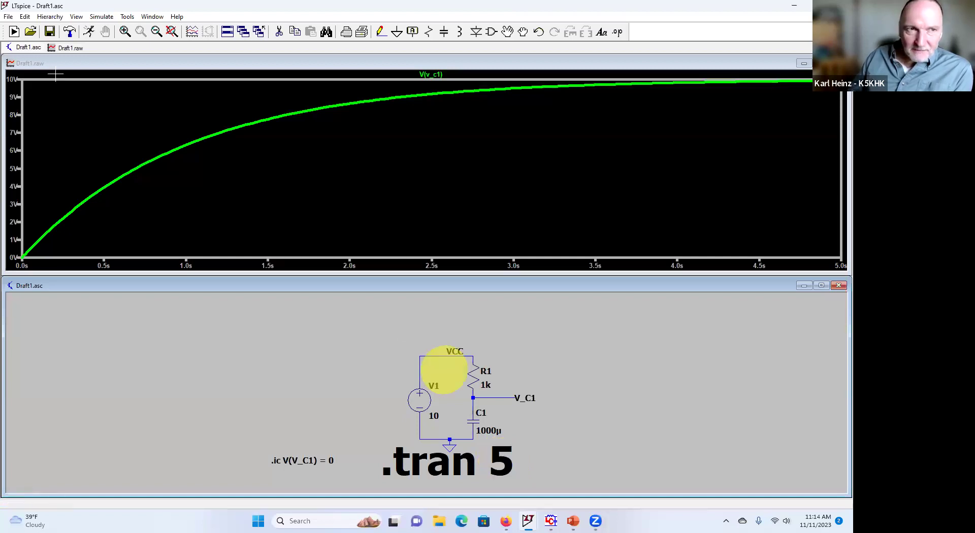
{"action": "left_click", "coordinate": [26, 16]}
{"action": "left_click", "coordinate": [31, 30]}
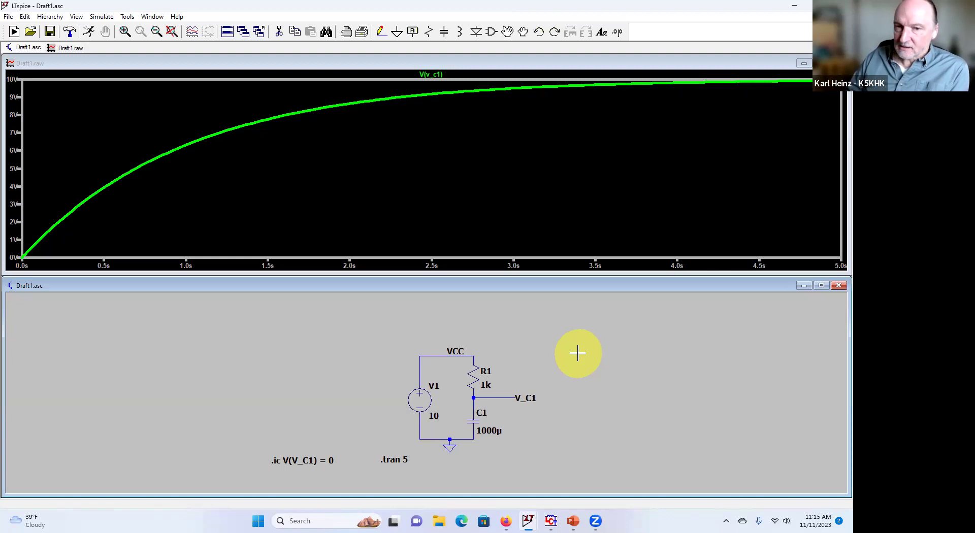
Set R1's resistance to the parameter {R1} and try running the simulation without a definition for it.
{"action": "right_click", "coordinate": [485, 386]}
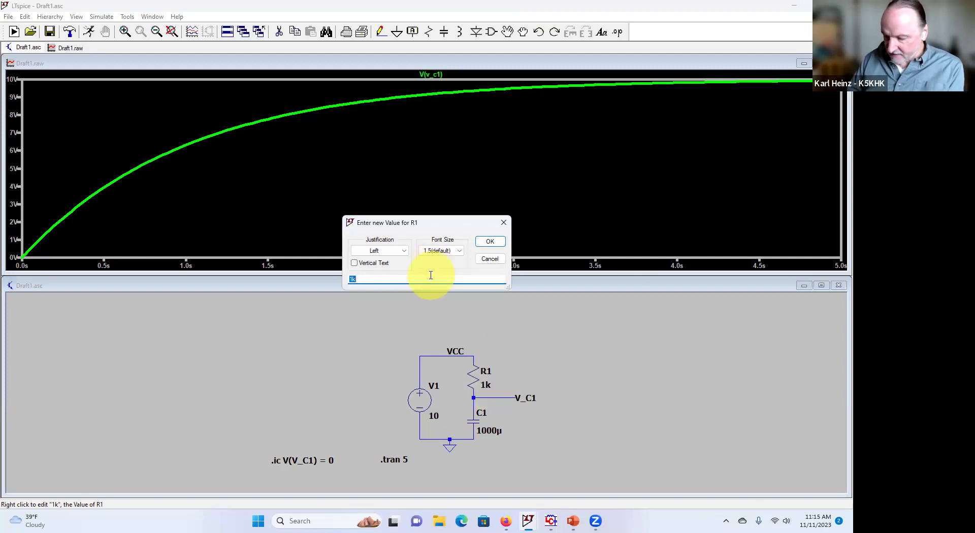
{"action": "type", "text": "{"}
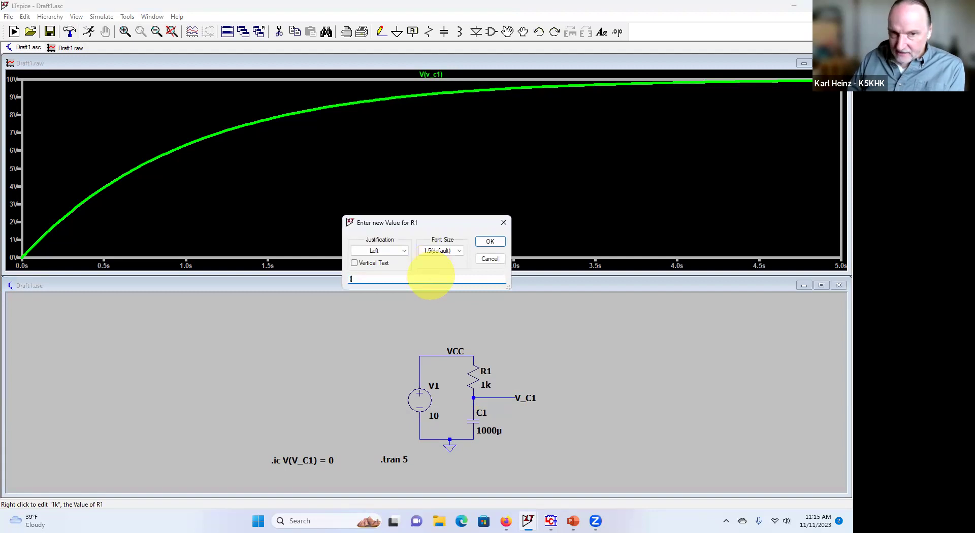
{"action": "type", "text": "R1"}
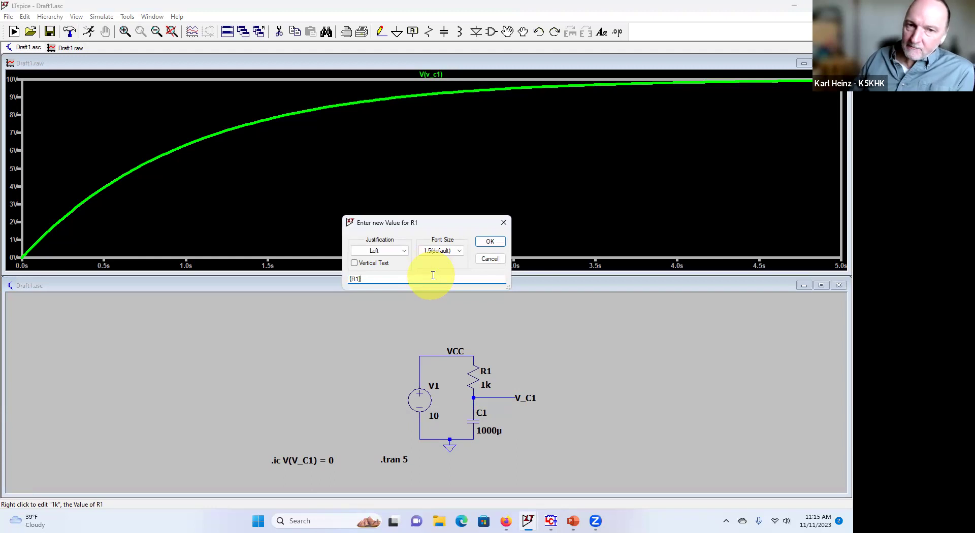
{"action": "left_click", "coordinate": [491, 242]}
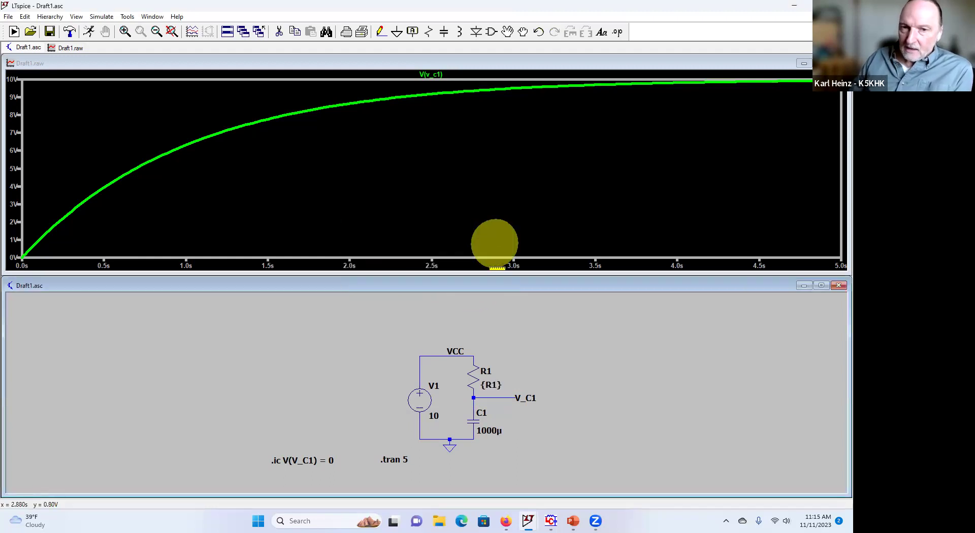
{"action": "left_click", "coordinate": [88, 32]}
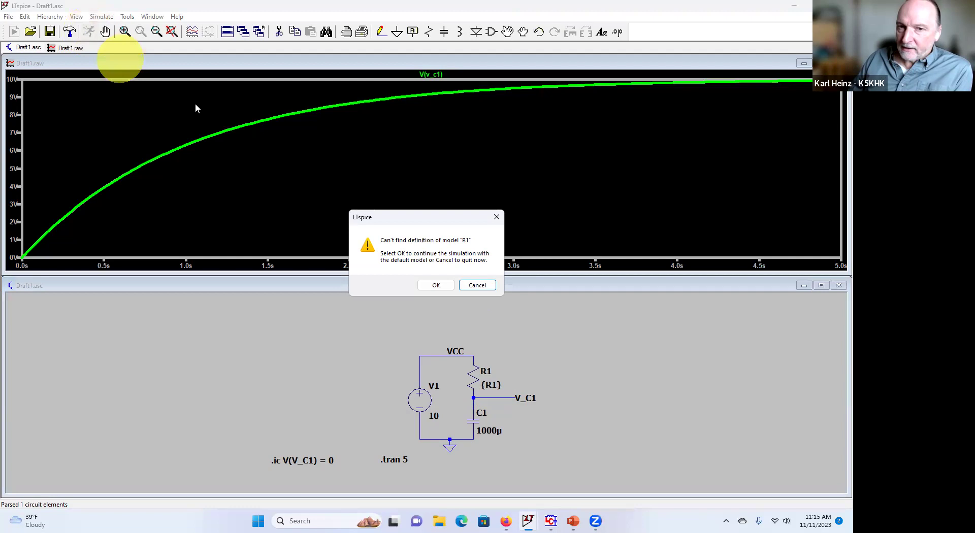
{"action": "left_click", "coordinate": [477, 286]}
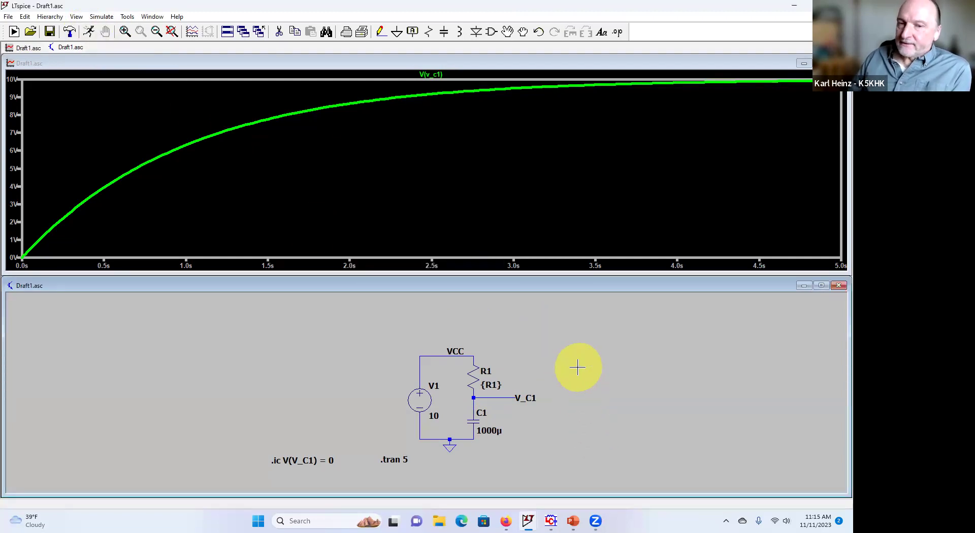
Place the SPICE directive .param R1 5k below the .ic directive and run the simulation.
{"action": "left_click", "coordinate": [616, 32]}
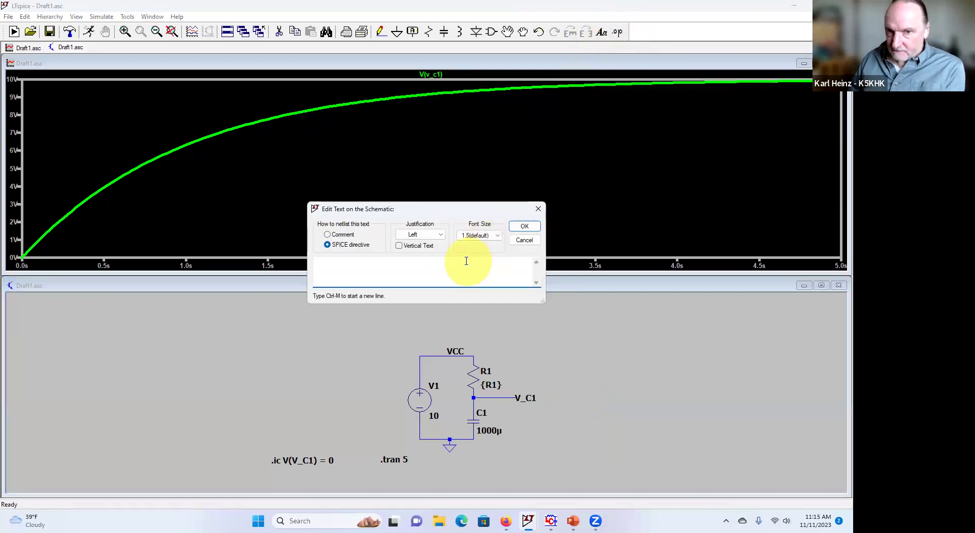
{"action": "type", "text": ".pa"}
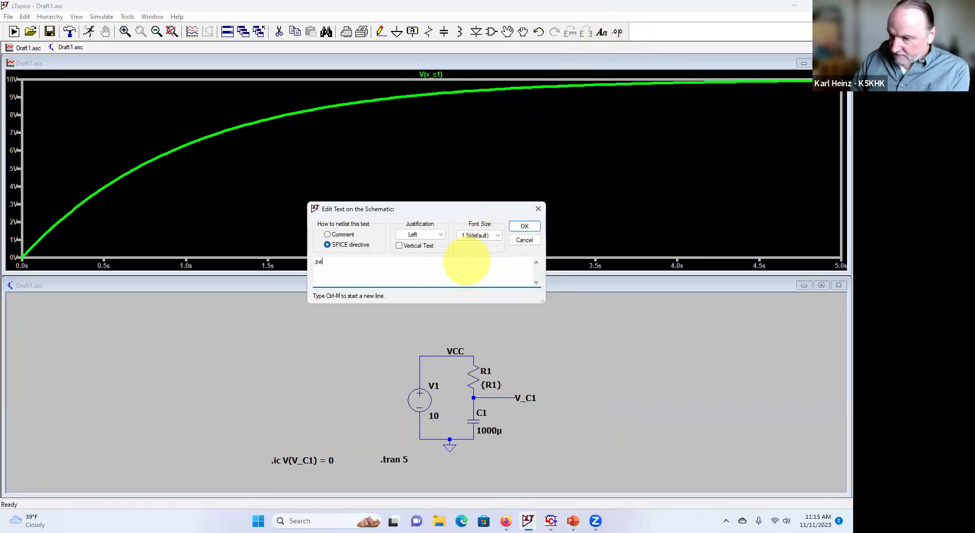
{"action": "type", "text": "ram R1 5k"}
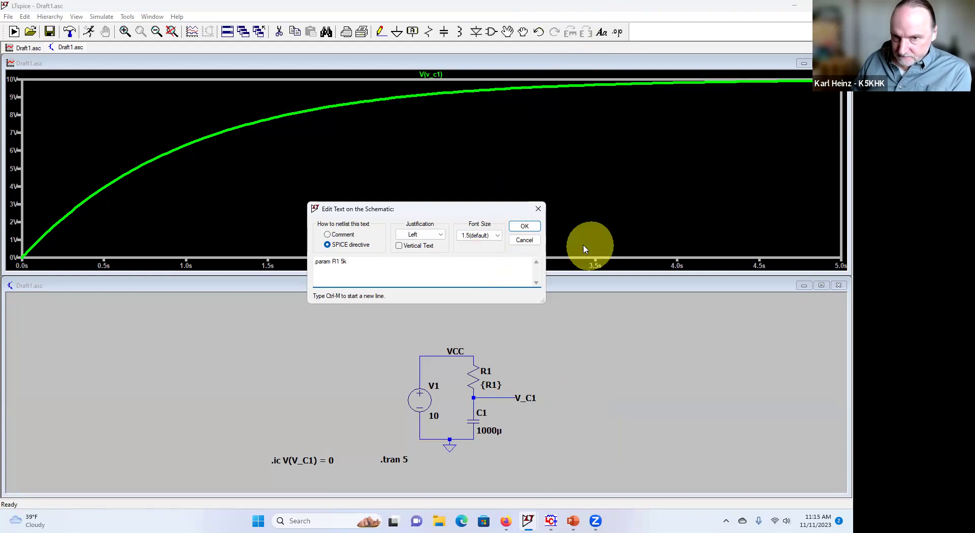
{"action": "left_click", "coordinate": [532, 226]}
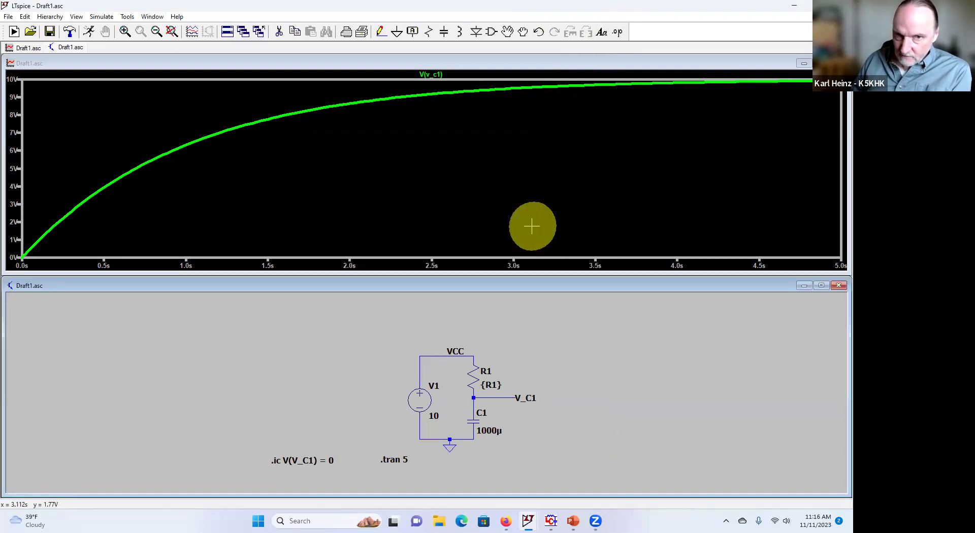
{"action": "left_click_drag", "start_coordinate": [362, 464], "coordinate": [274, 473]}
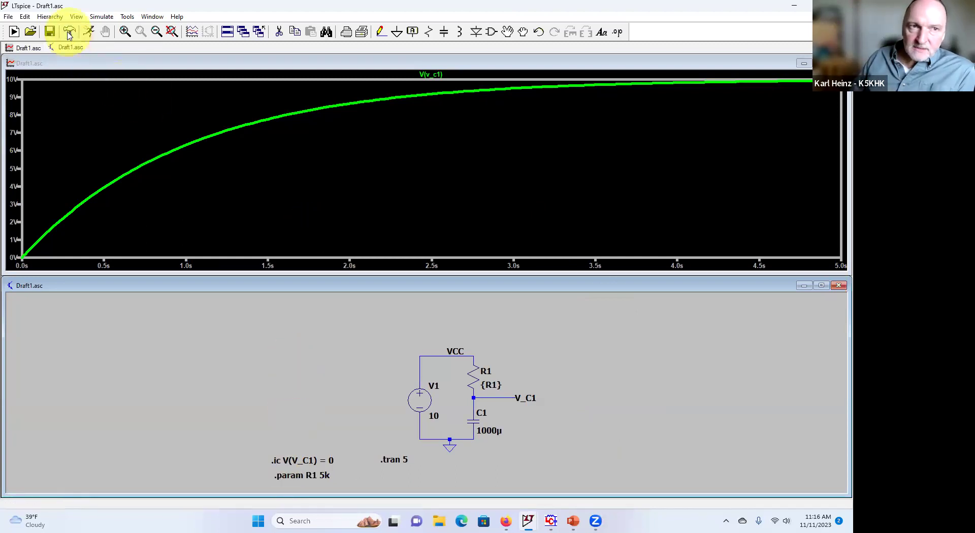
{"action": "left_click", "coordinate": [89, 32]}
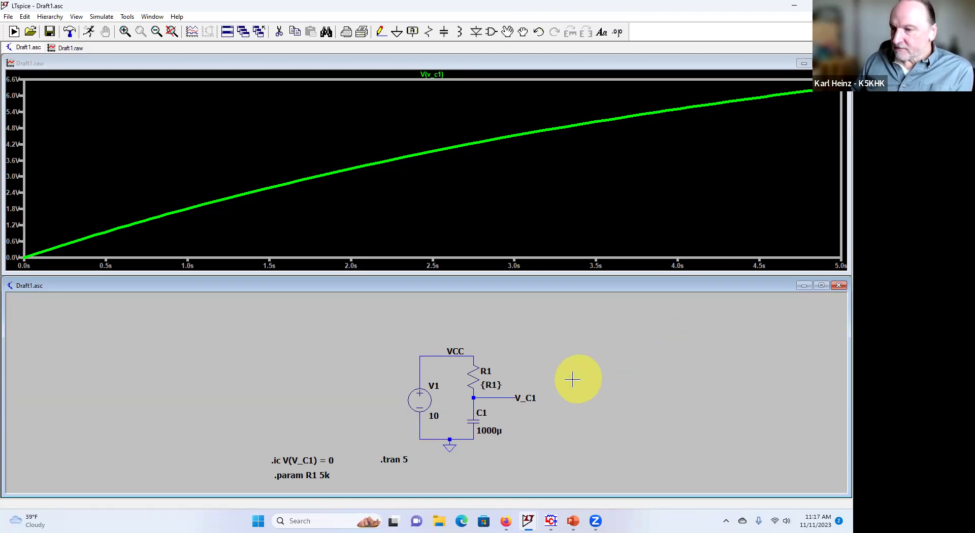
Replace the text of the .param R1 5k directive with .step param R1 list.
{"action": "right_click", "coordinate": [310, 476]}
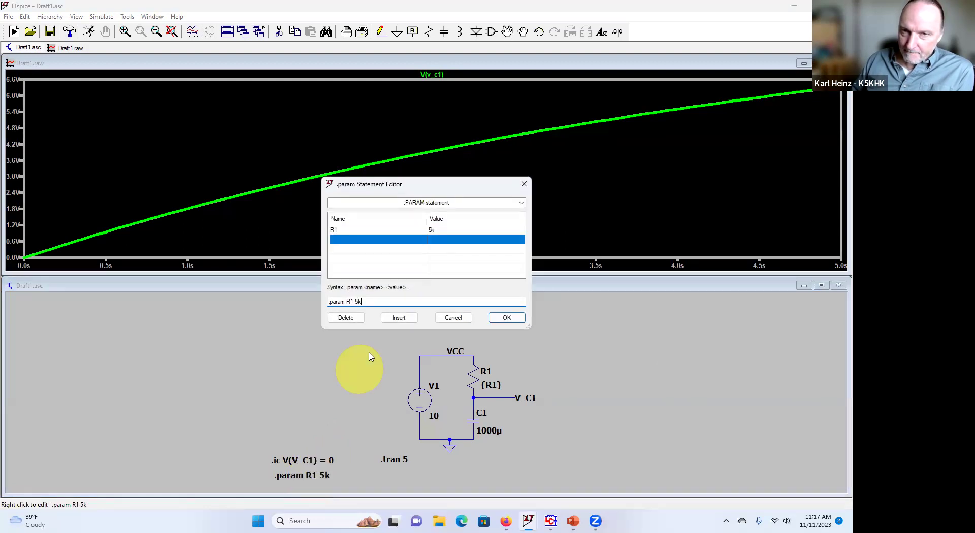
{"action": "key", "text": "Escape"}
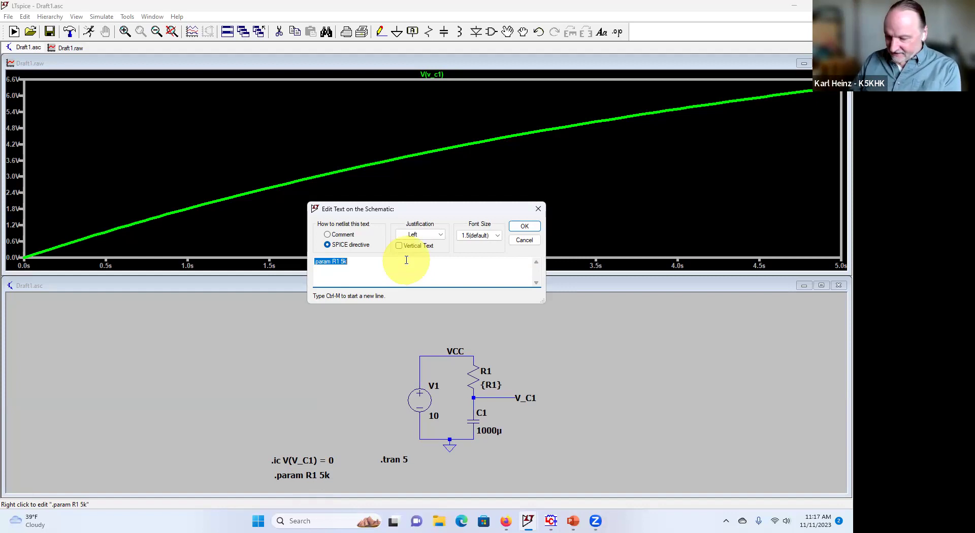
{"action": "key", "text": "BackSpace"}
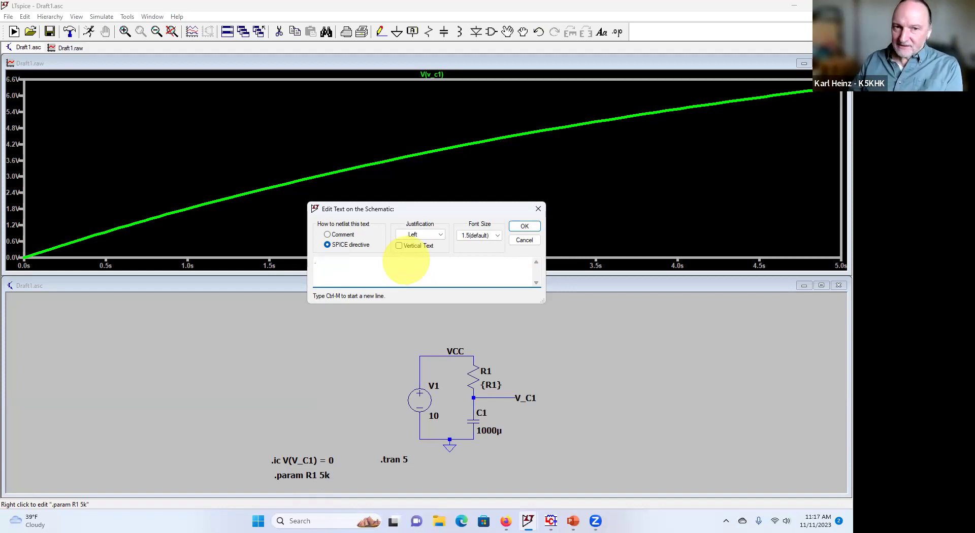
{"action": "type", "text": ".s"}
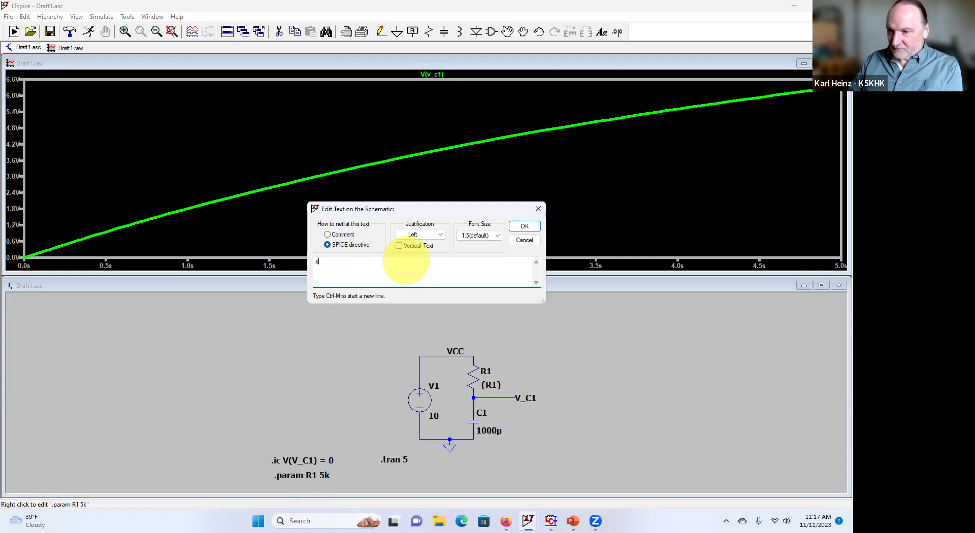
{"action": "type", "text": "tep param R1"}
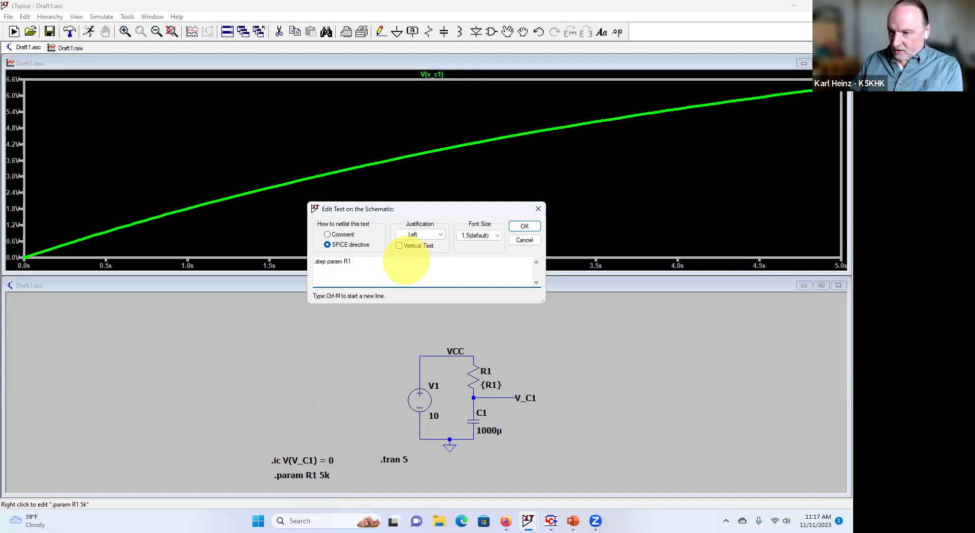
{"action": "type", "text": "list"}
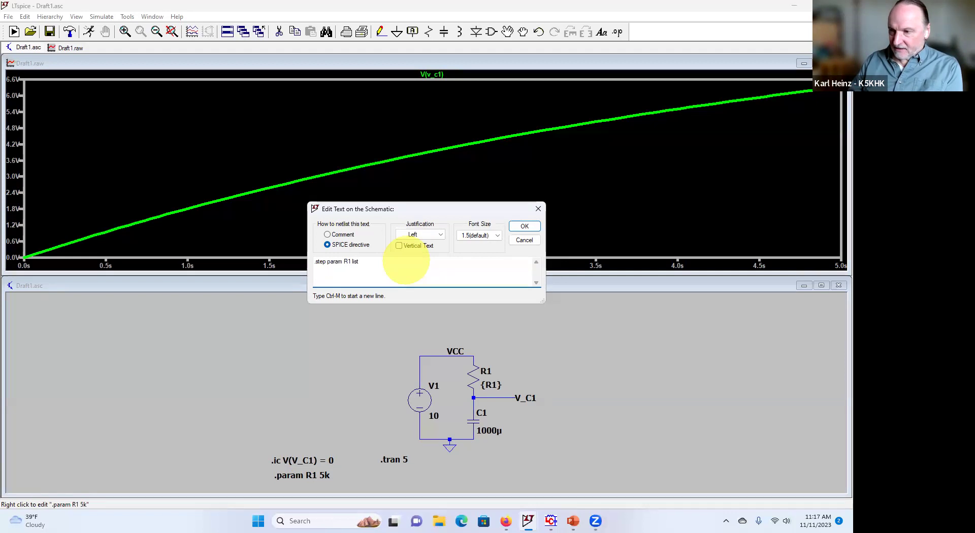
Complete the schematic's step directive as ".step param R1 list 1k 5k 10k15k" and run the simulation.
{"action": "type", "text": " 1k 5k"}
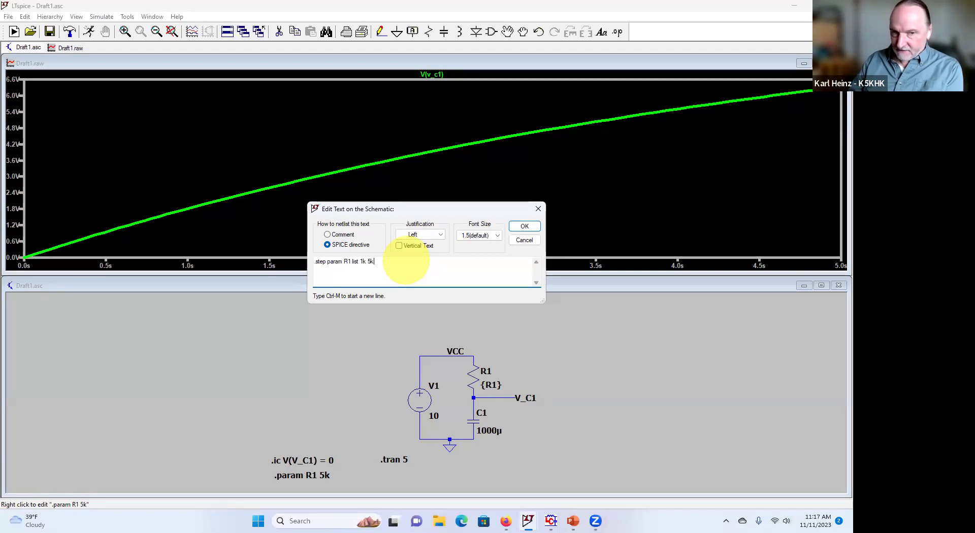
{"action": "type", "text": " 10k"}
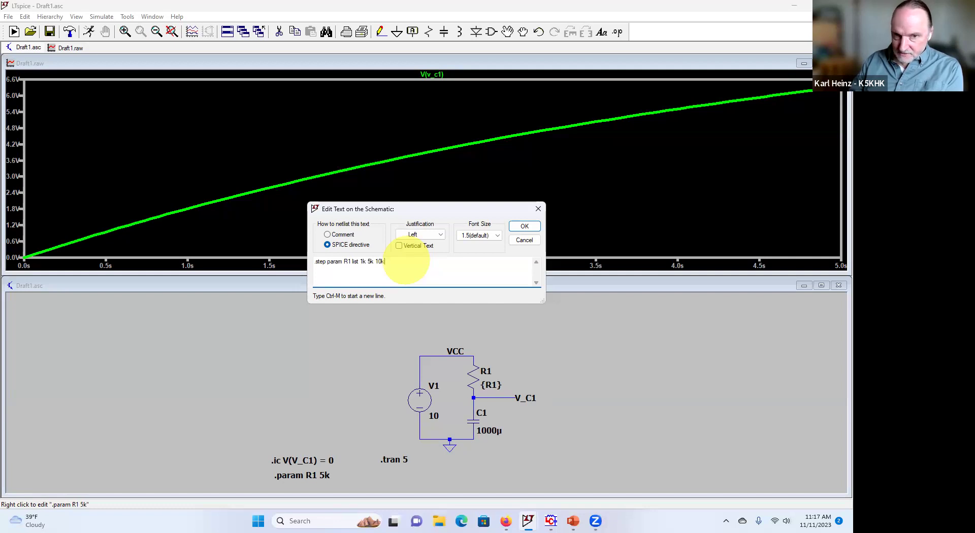
{"action": "type", "text": " 15k"}
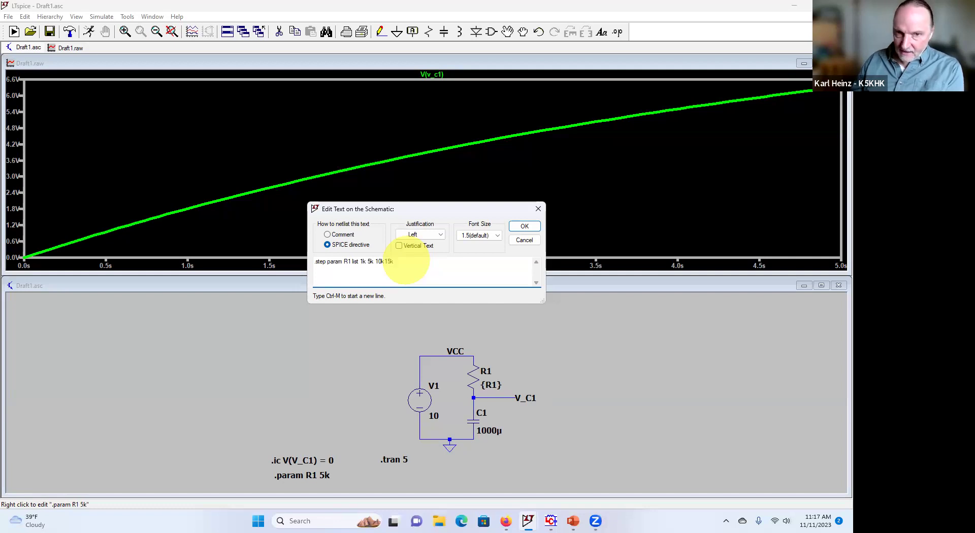
{"action": "left_click", "coordinate": [524, 226]}
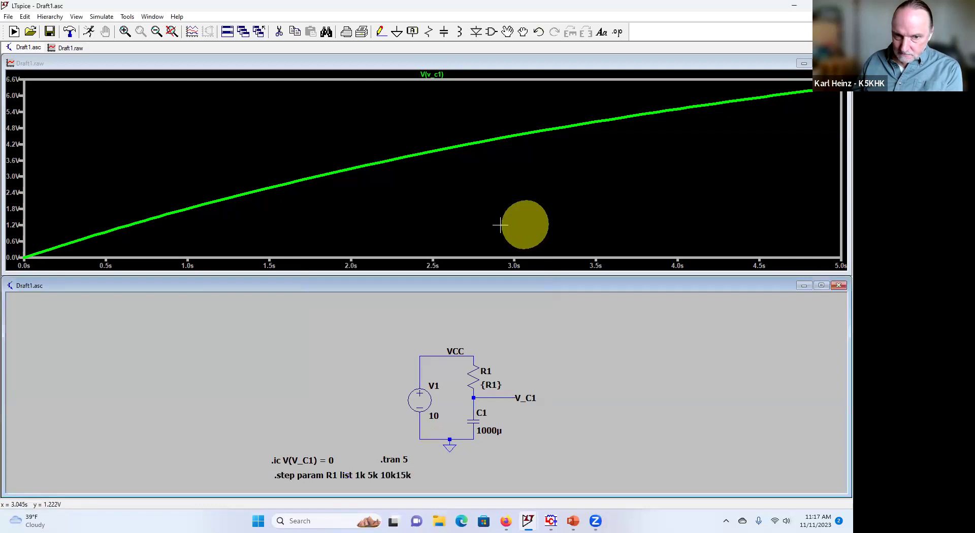
{"action": "left_click", "coordinate": [90, 31]}
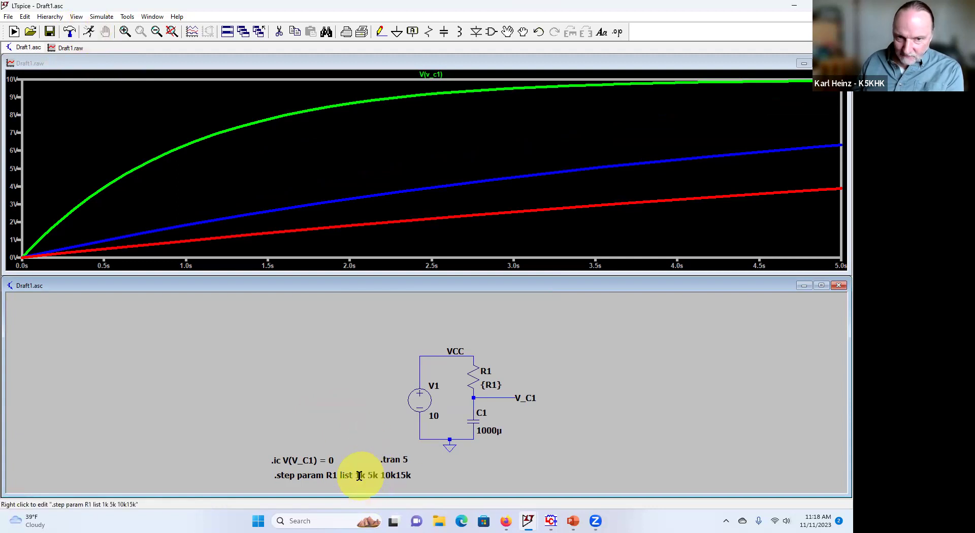
Correct the step directive to ".step param R1 list 1k 5k 10k 15k" and rerun the simulation.
{"action": "right_click", "coordinate": [397, 477]}
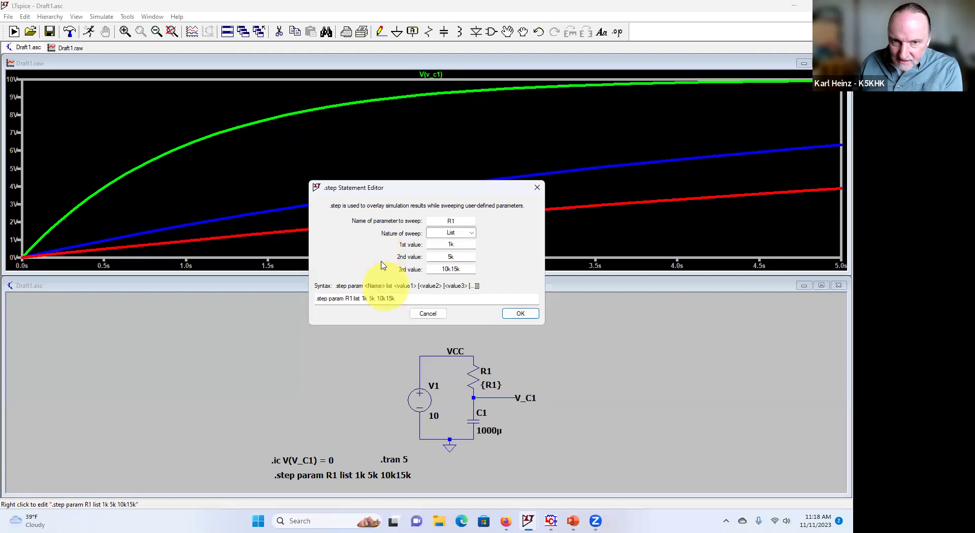
{"action": "left_click", "coordinate": [386, 298]}
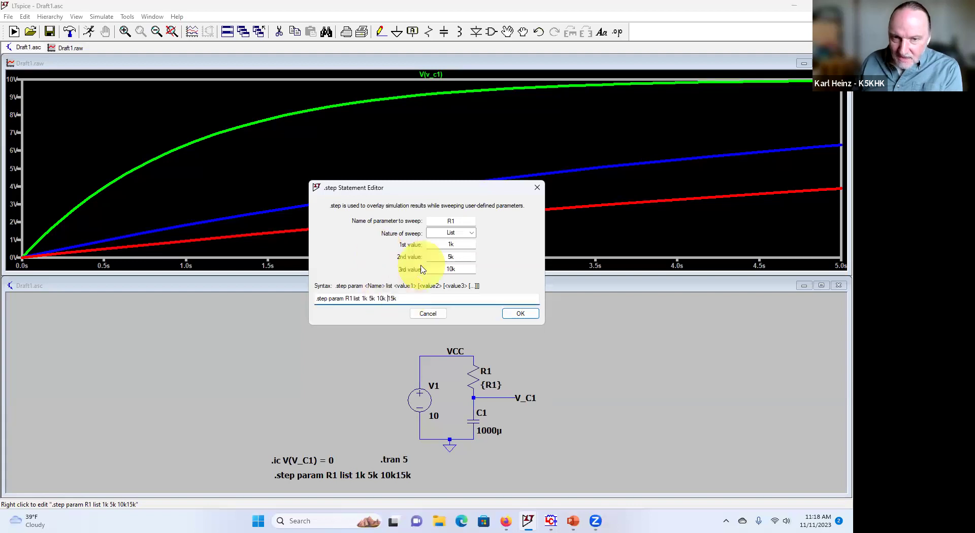
{"action": "key", "text": "Return"}
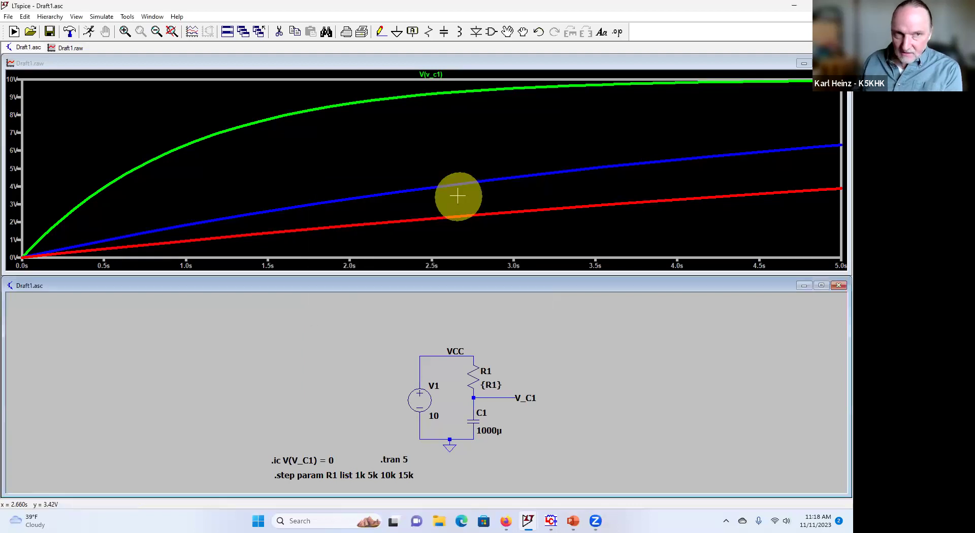
{"action": "left_click", "coordinate": [91, 32]}
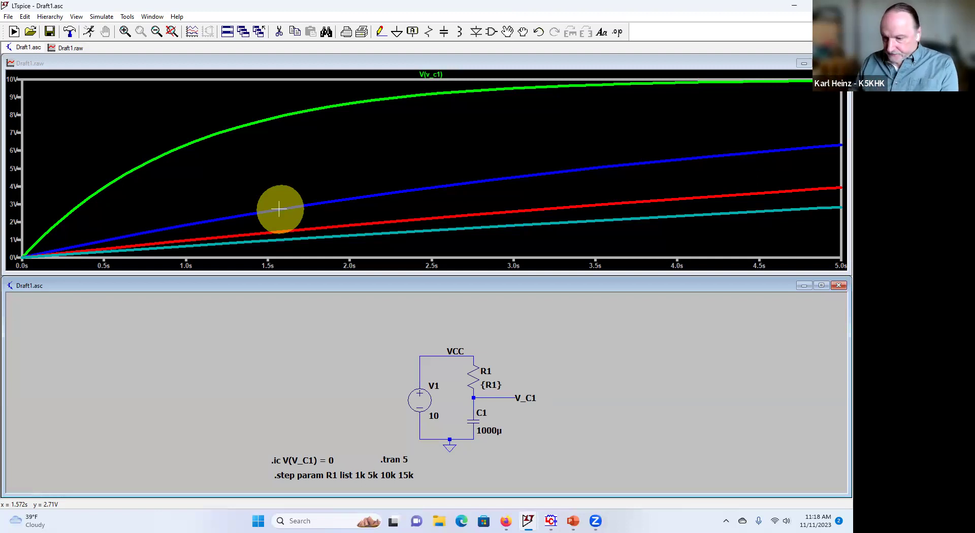
Remove the list keyword from the R1 step directive to make the sweep linear.
{"action": "right_click", "coordinate": [333, 475]}
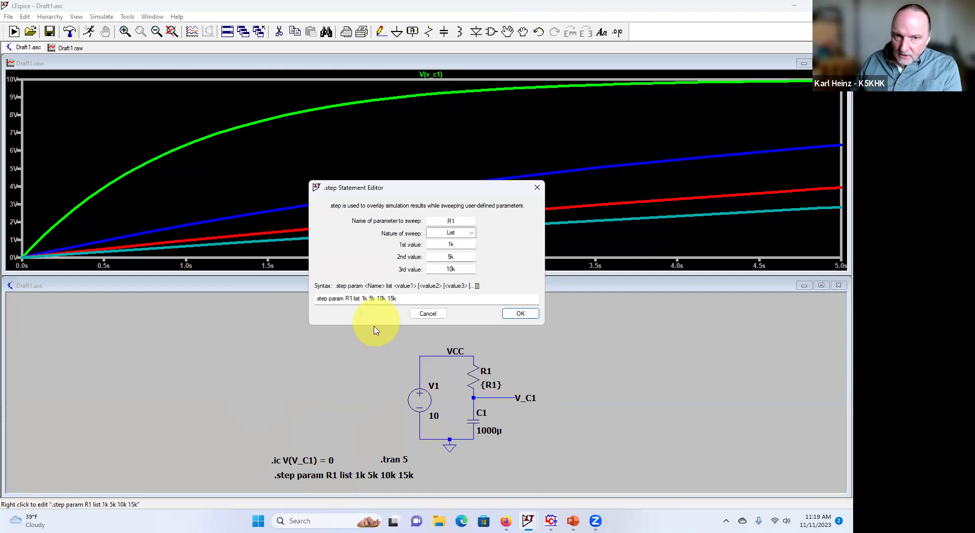
{"action": "double_click", "coordinate": [357, 299]}
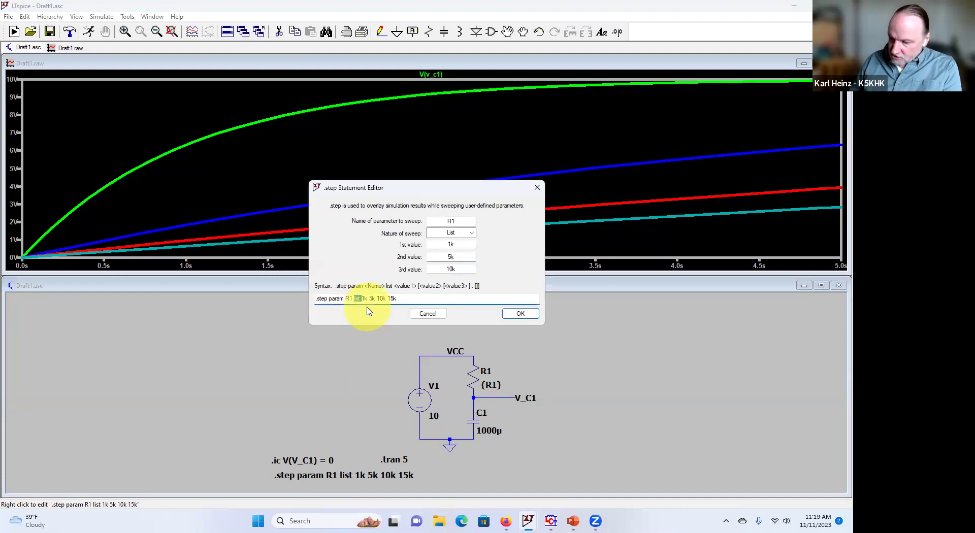
{"action": "key", "text": "Delete"}
{"action": "key", "text": "Delete"}
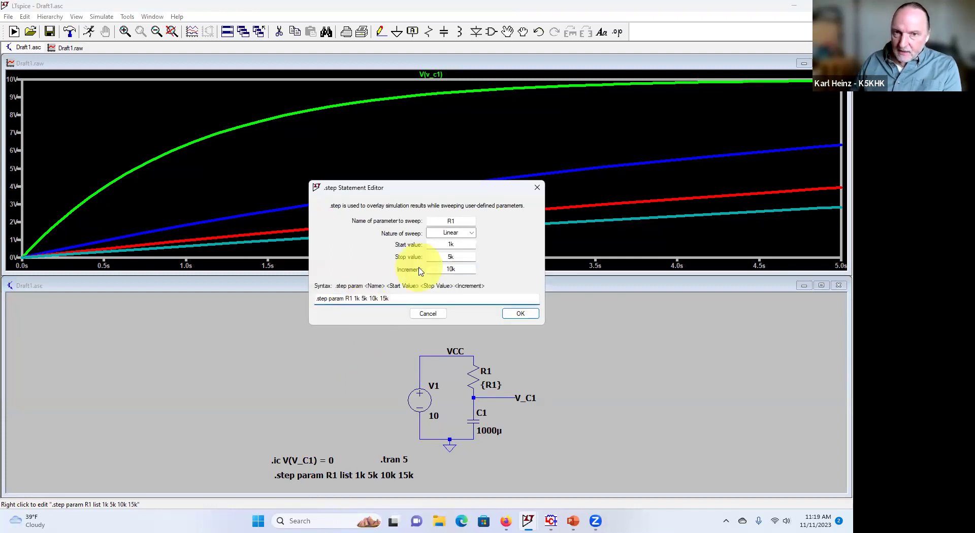
Set the R1 sweep's stop value to 20k and increment to 1k, and rerun the simulation.
{"action": "double_click", "coordinate": [457, 257]}
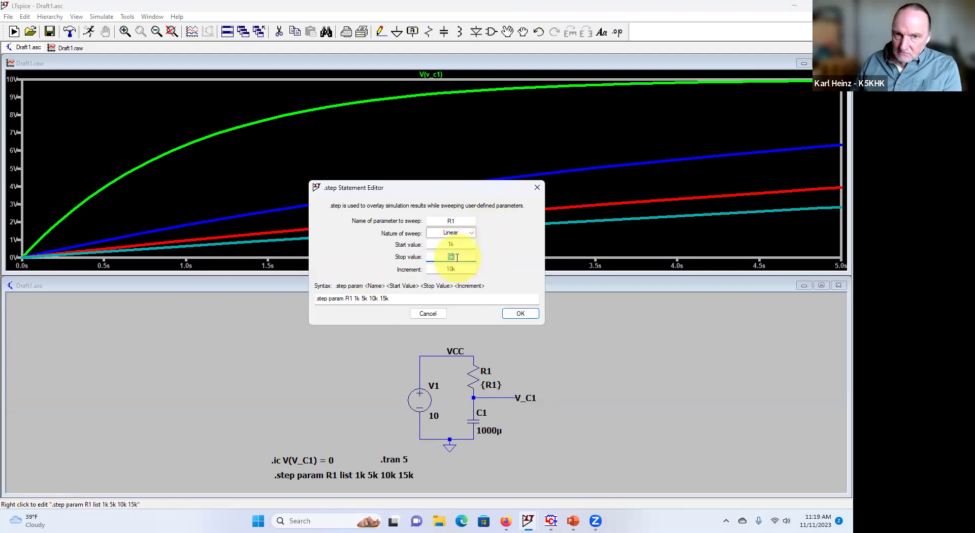
{"action": "type", "text": "20k"}
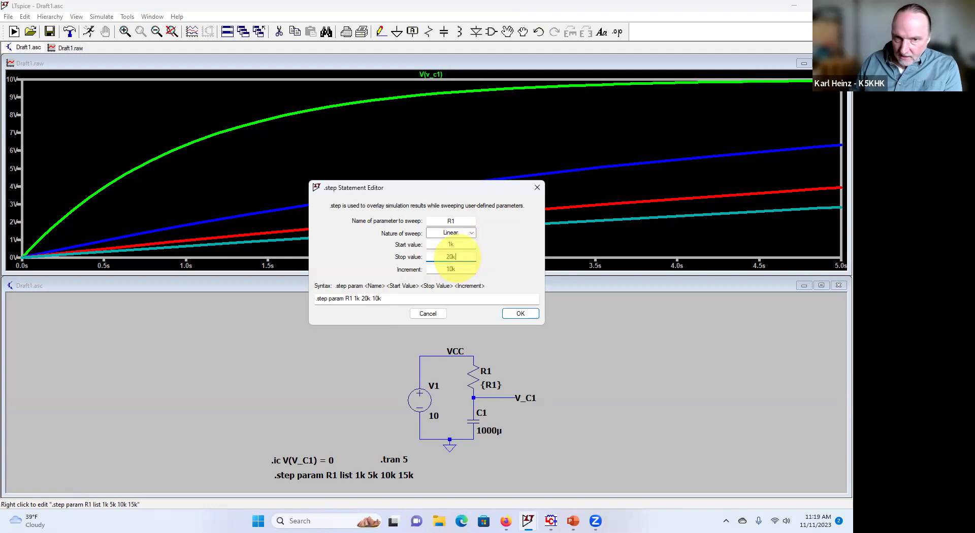
{"action": "double_click", "coordinate": [465, 270]}
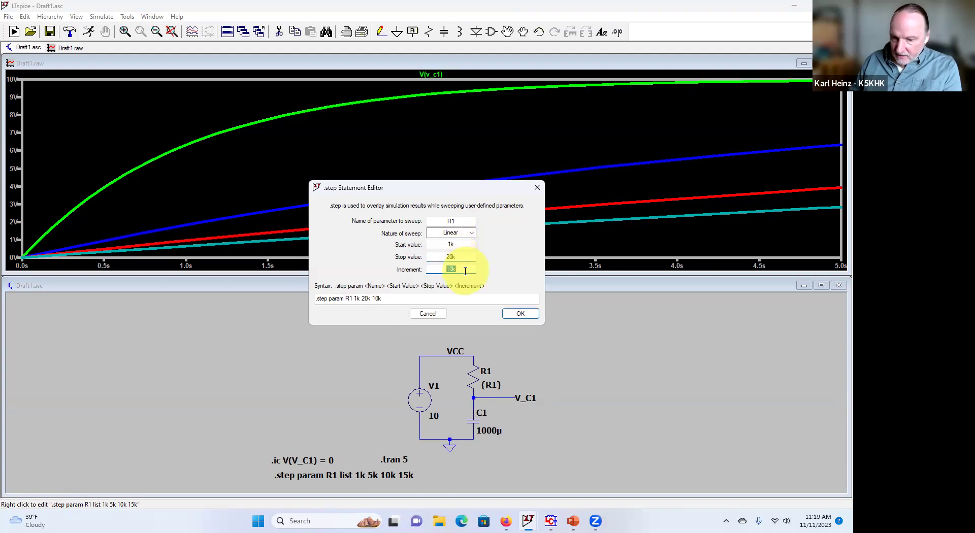
{"action": "type", "text": "0"}
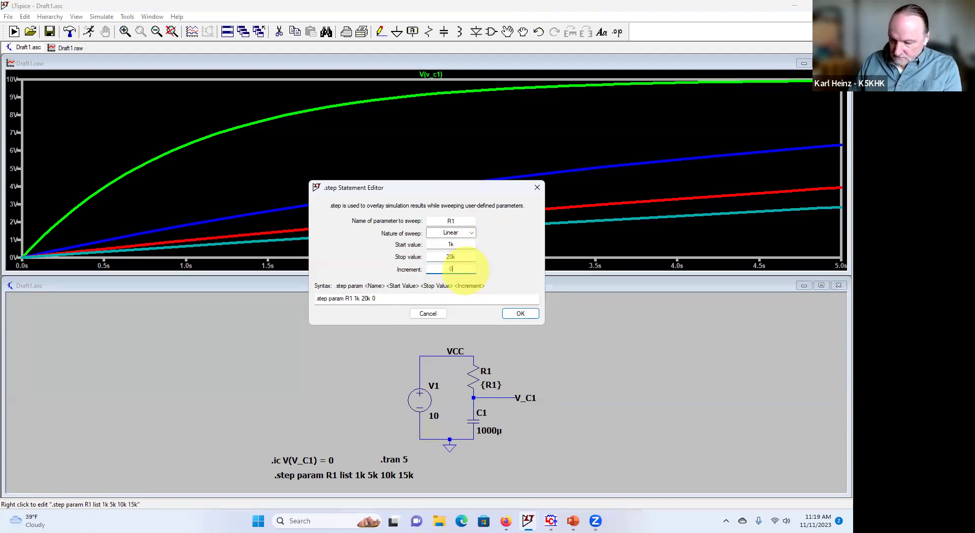
{"action": "type", "text": "k 1k"}
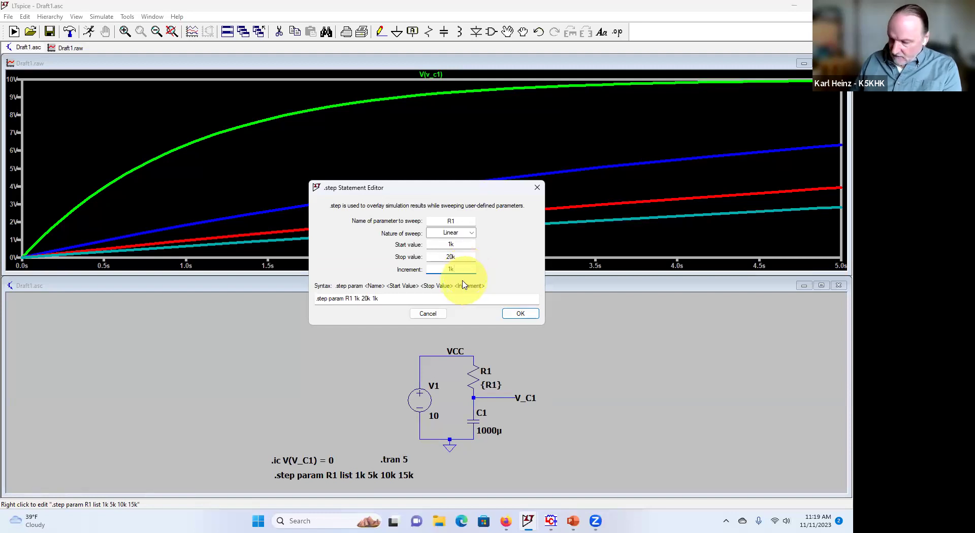
{"action": "key", "text": "Return"}
{"action": "left_click", "coordinate": [89, 32]}
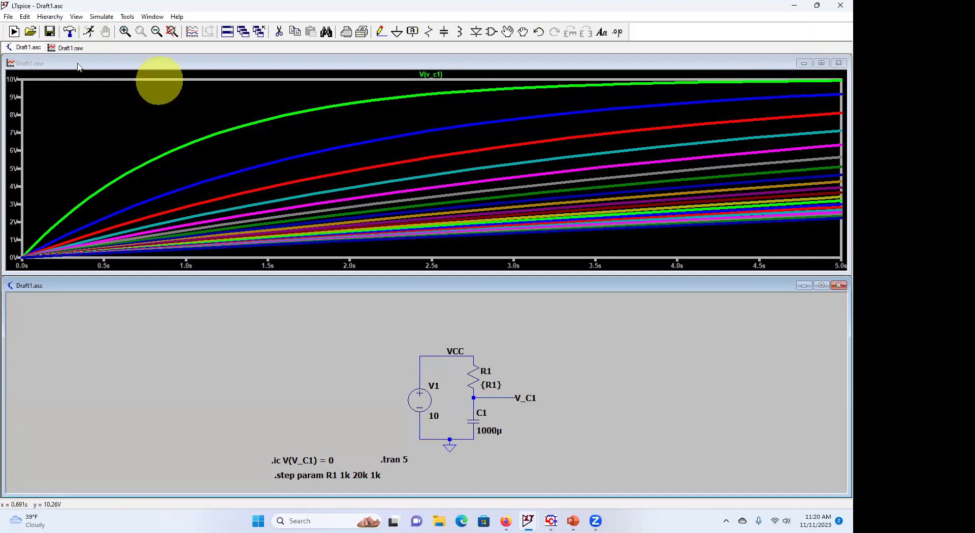
{"action": "left_click", "coordinate": [89, 30]}
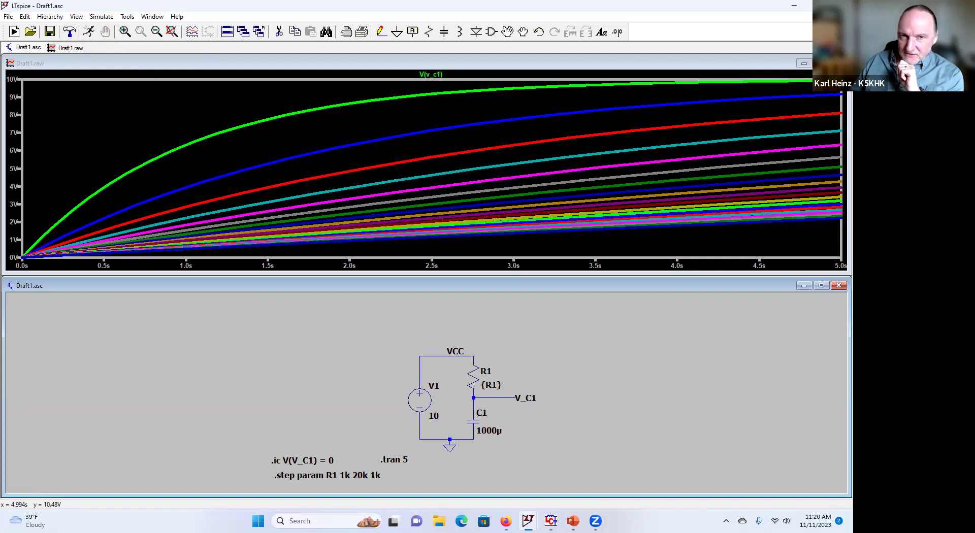
Close the waveform plot and the Draft1.asc schematic without saving the changes.
{"action": "left_click", "coordinate": [838, 63]}
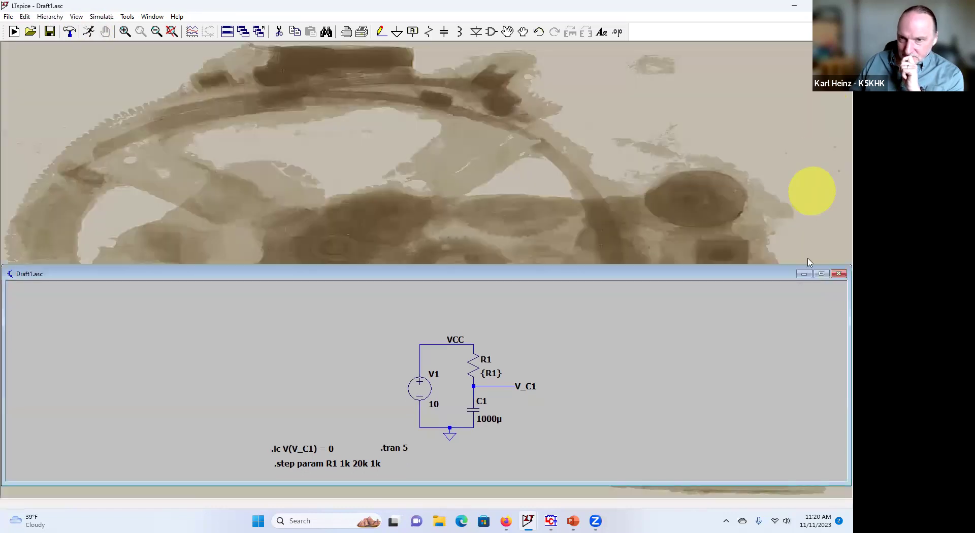
{"action": "left_click", "coordinate": [838, 274]}
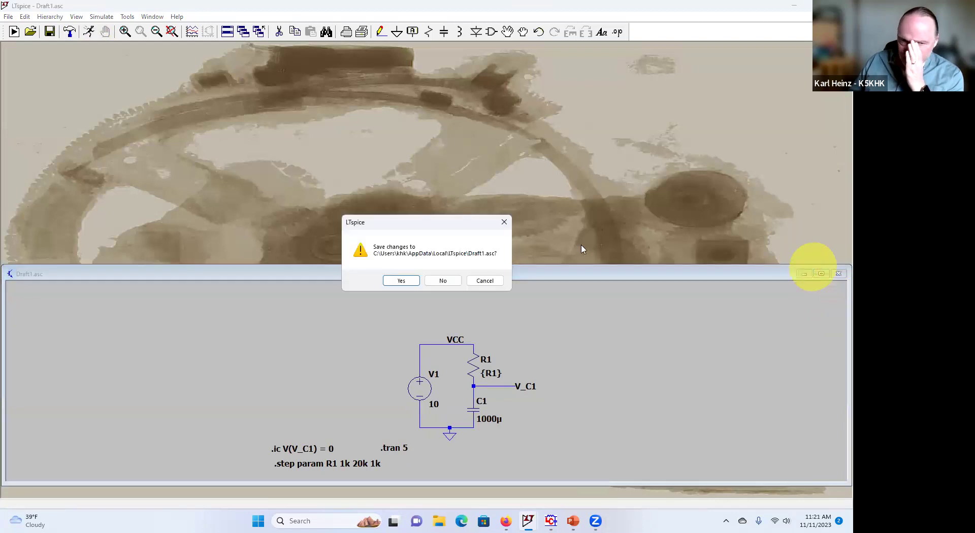
{"action": "left_click", "coordinate": [447, 283]}
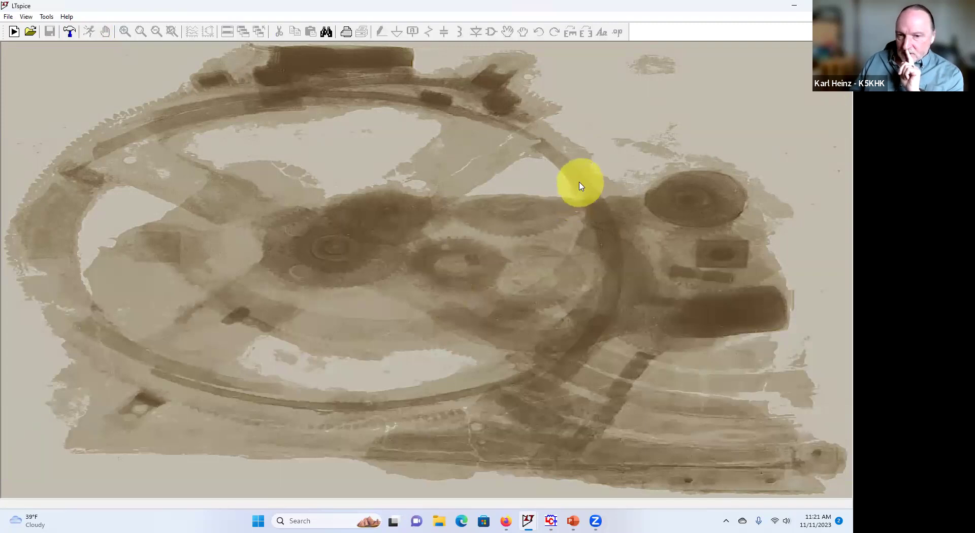
Switch to Elsie, restart the program and begin a new filter design.
{"action": "left_click", "coordinate": [551, 521]}
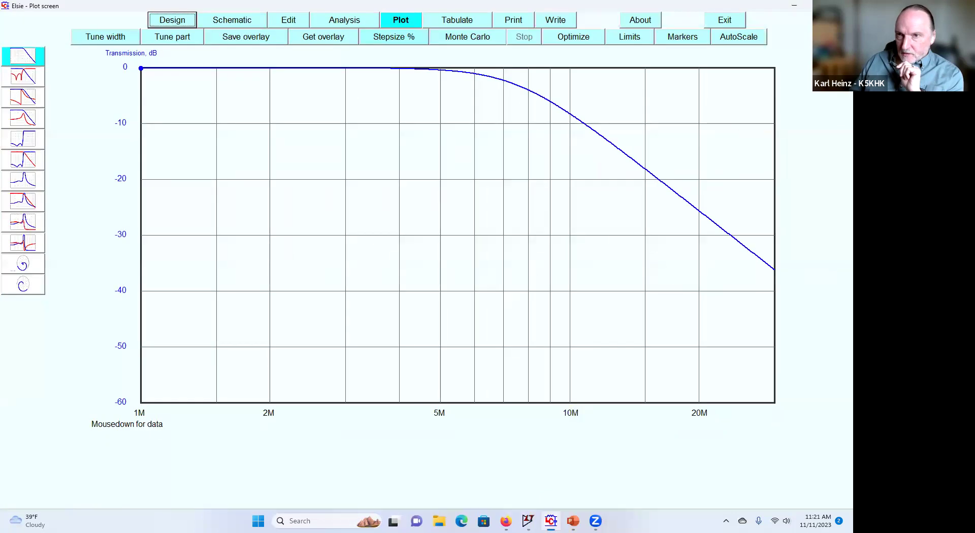
{"action": "key", "text": "alt+F4"}
{"action": "mouse_move", "coordinate": [538, 520]}
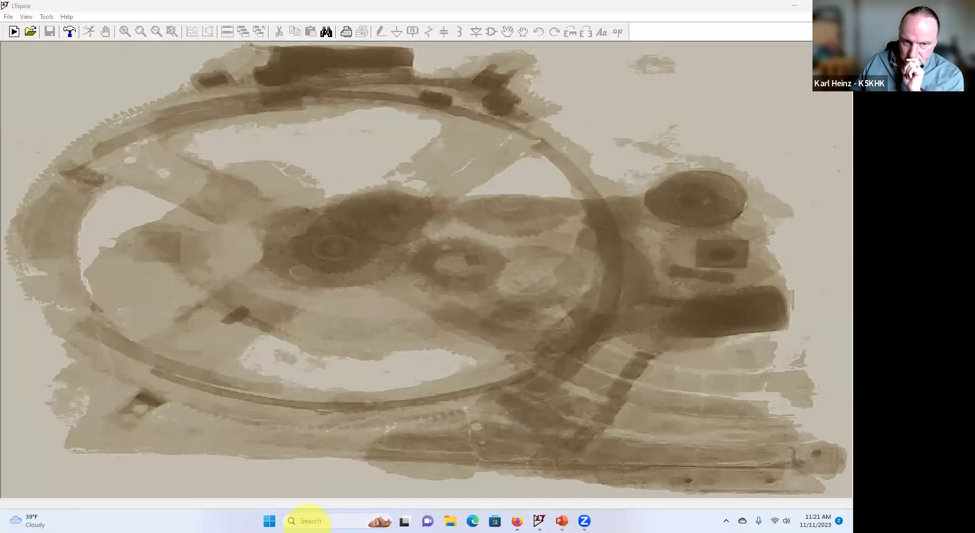
{"action": "left_click", "coordinate": [308, 515]}
{"action": "type", "text": "elsie"}
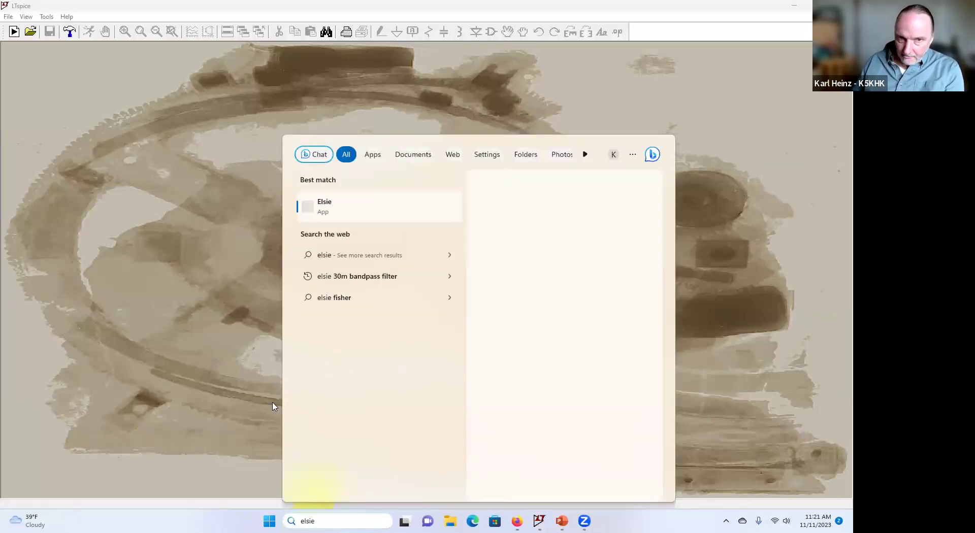
{"action": "left_click", "coordinate": [327, 205]}
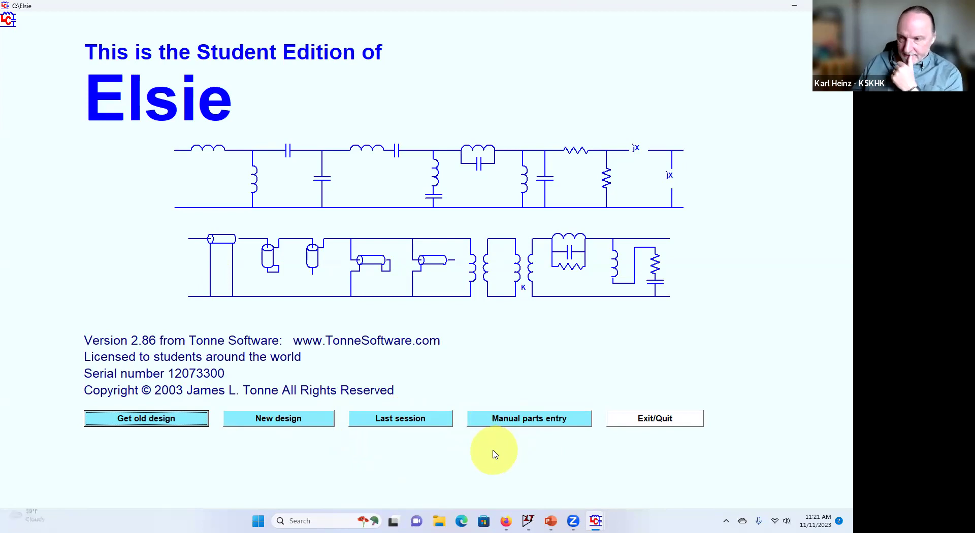
{"action": "left_click", "coordinate": [315, 420]}
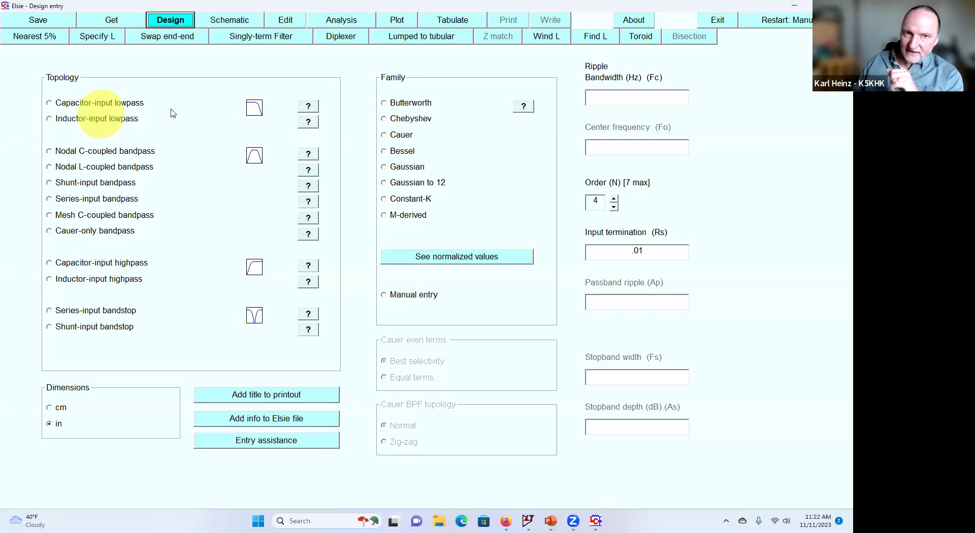
Examine the help diagrams for the capacitor-input and inductor-input lowpass topologies.
{"action": "left_click", "coordinate": [309, 108]}
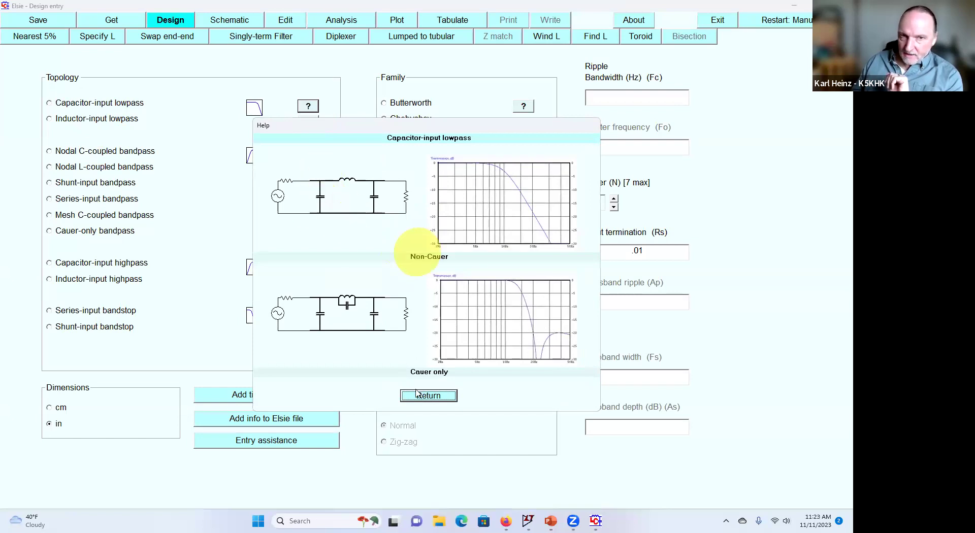
{"action": "left_click", "coordinate": [308, 123]}
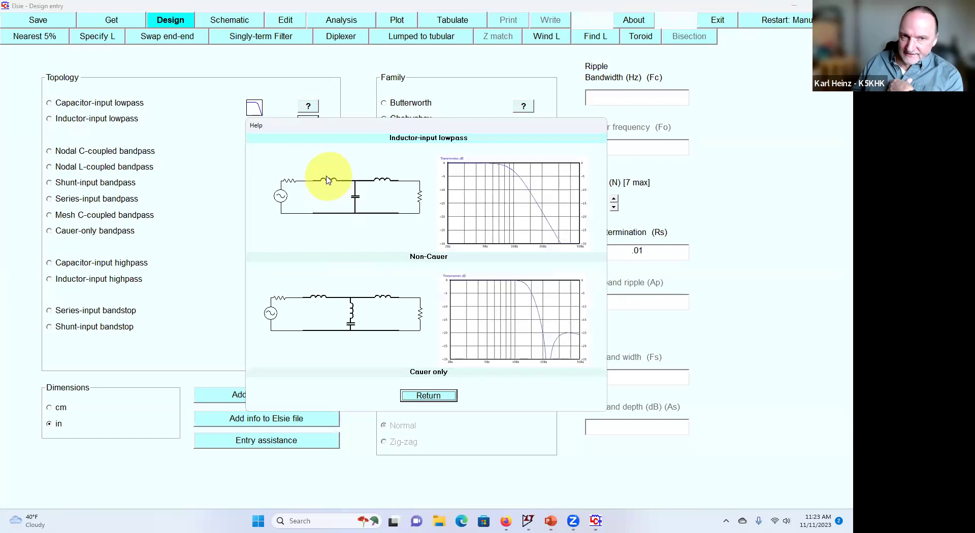
{"action": "left_click", "coordinate": [446, 401]}
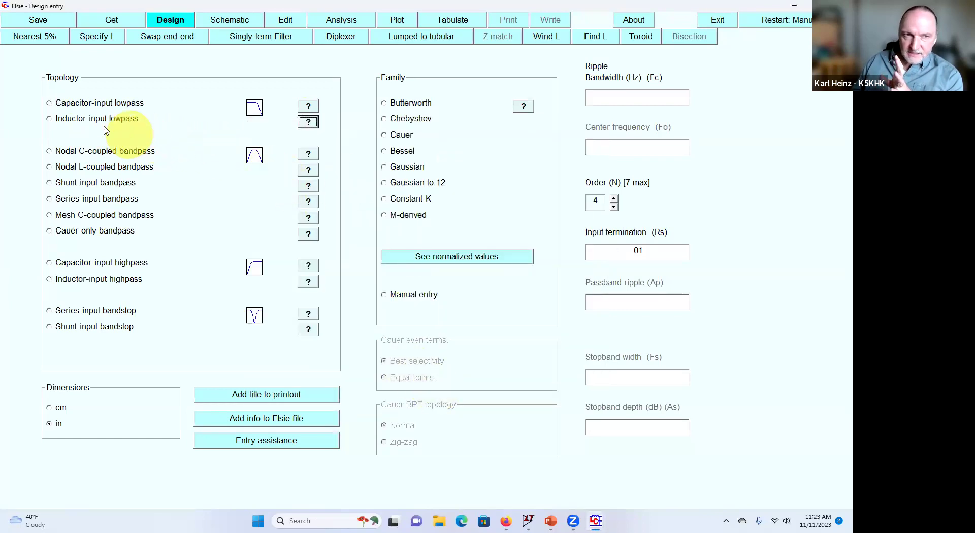
Define the filter as a capacitor-input lowpass of the Butterworth family with a 3 dB bandwidth of 7.5M Hz.
{"action": "left_click", "coordinate": [83, 105]}
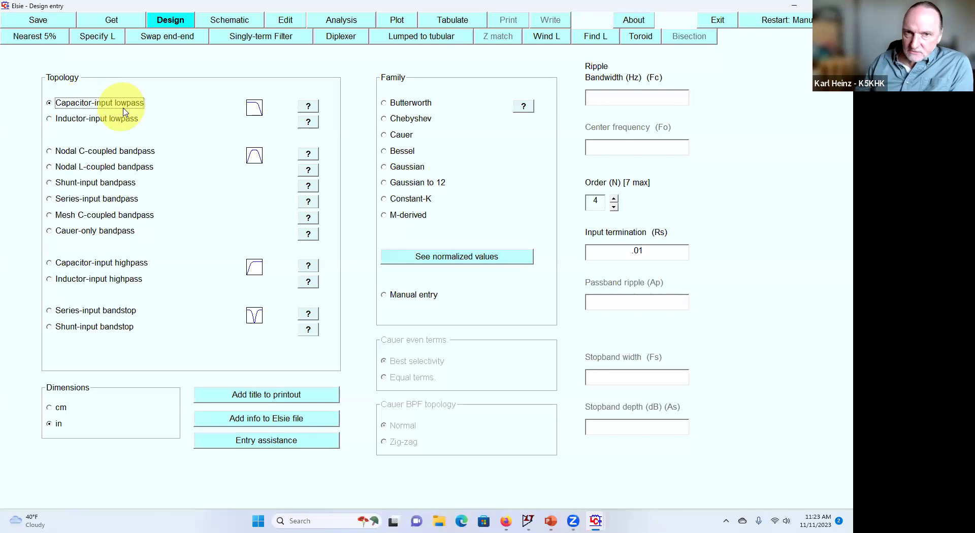
{"action": "left_click", "coordinate": [391, 105]}
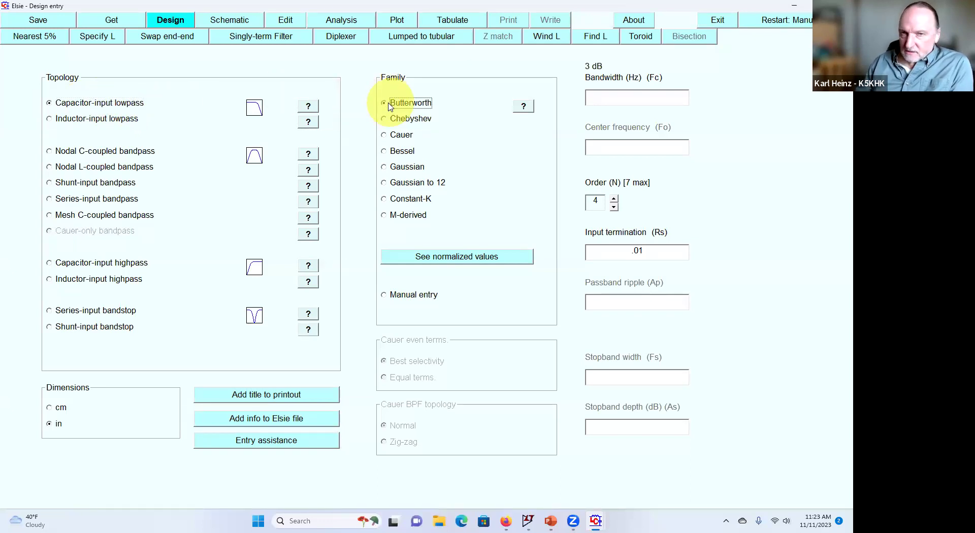
{"action": "left_click", "coordinate": [599, 108]}
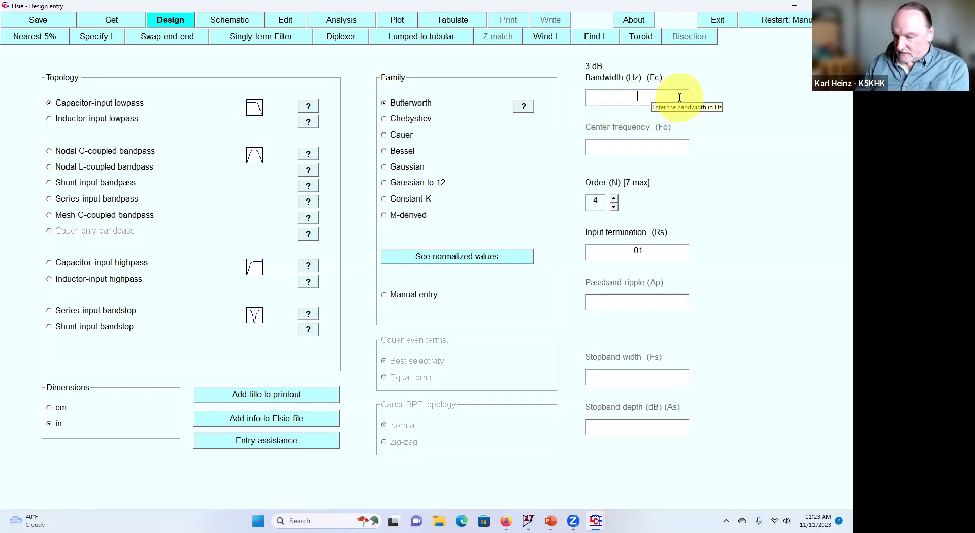
{"action": "type", "text": "7"}
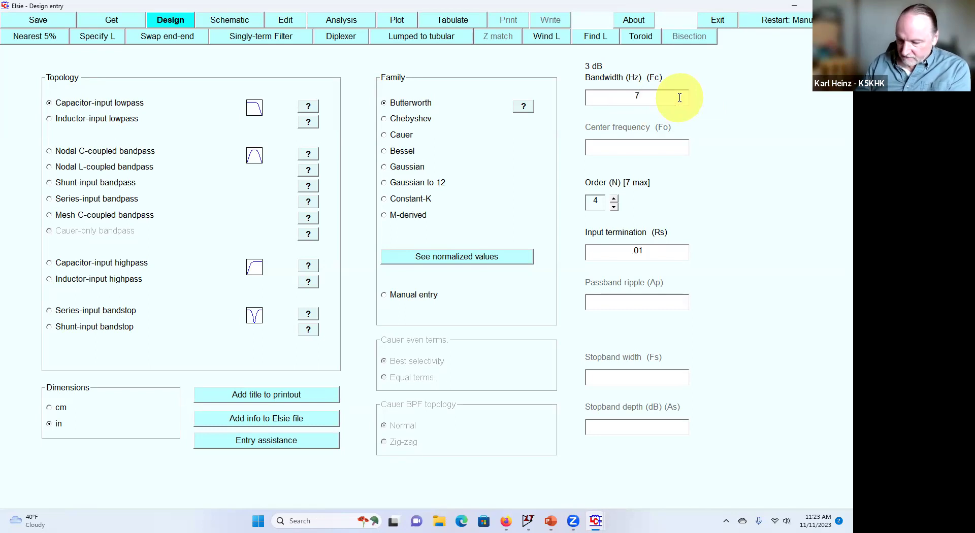
{"action": "type", "text": ".5M"}
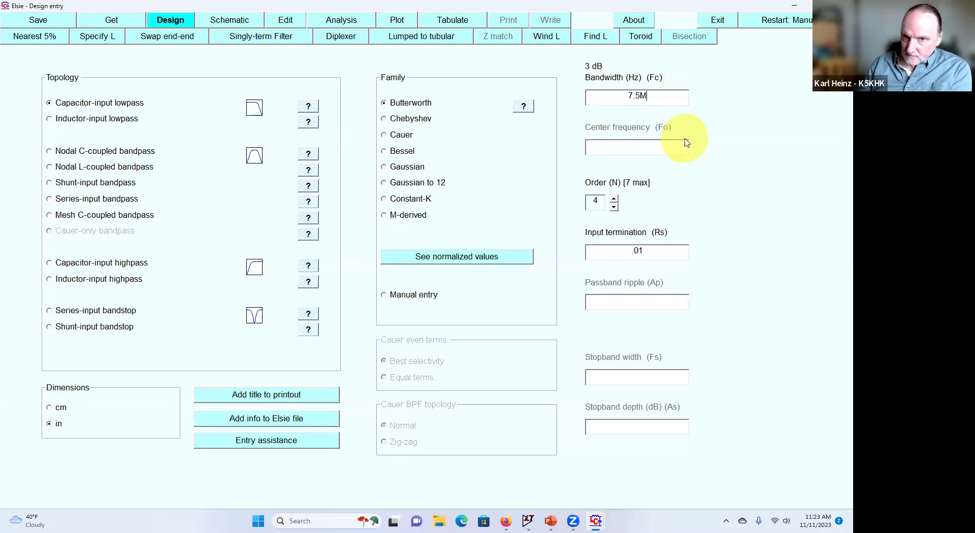
Set the filter order to 3 and the input termination to 50, and display the designed filter's schematic.
{"action": "left_click", "coordinate": [614, 208]}
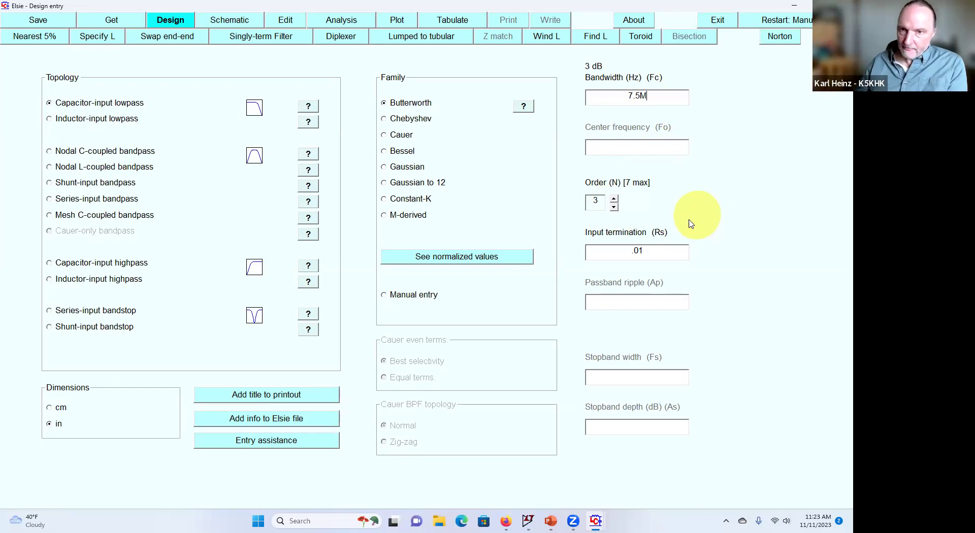
{"action": "left_click", "coordinate": [652, 253]}
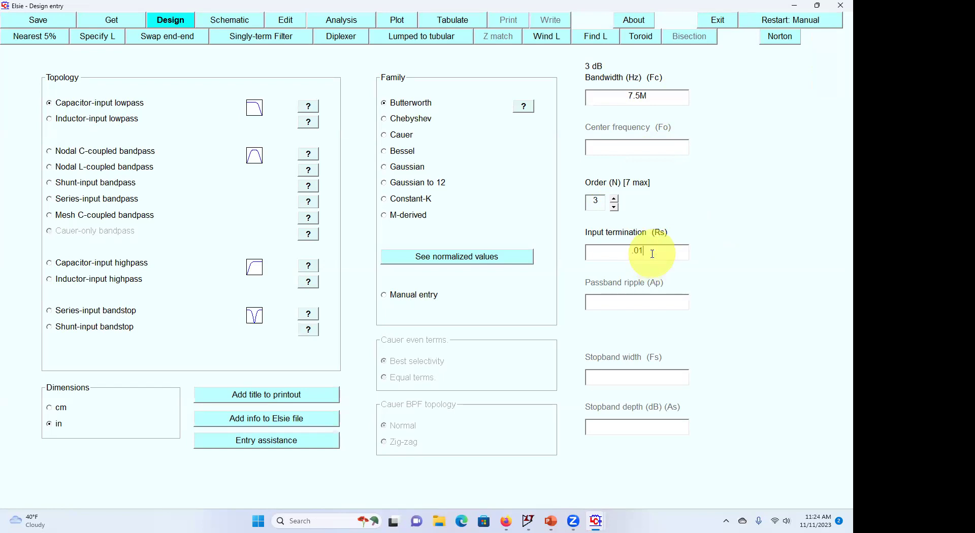
{"action": "left_click_drag", "start_coordinate": [652, 254], "coordinate": [597, 254]}
{"action": "type", "text": "50"}
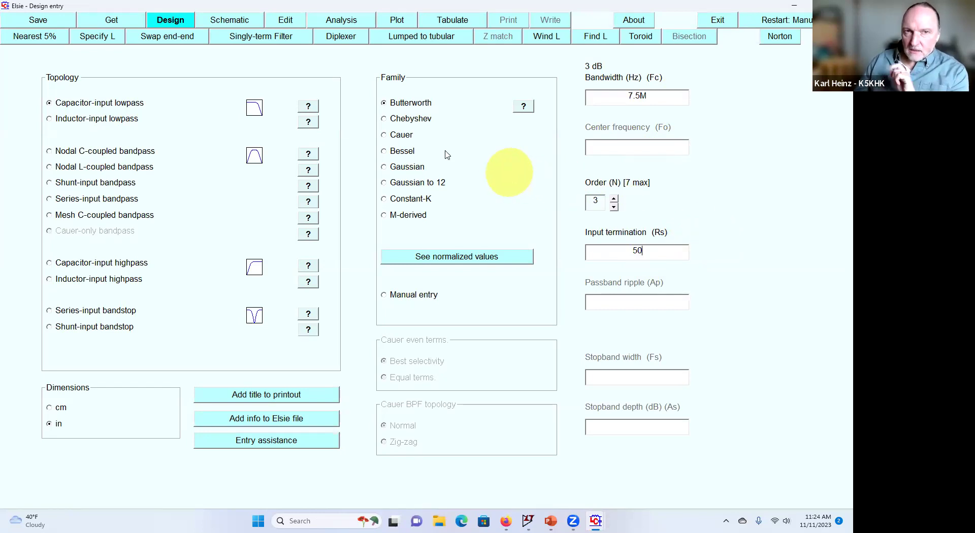
{"action": "left_click", "coordinate": [231, 21]}
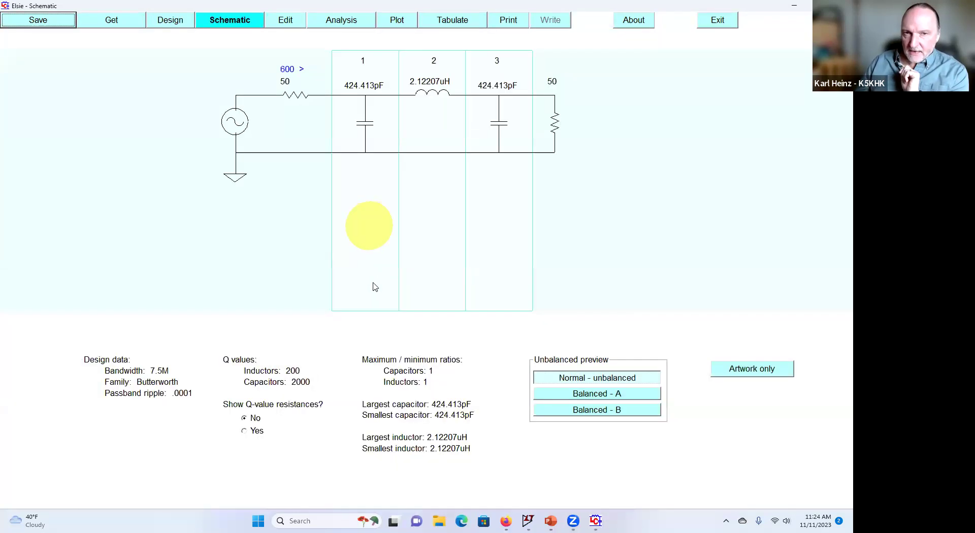
{"action": "left_click", "coordinate": [358, 97]}
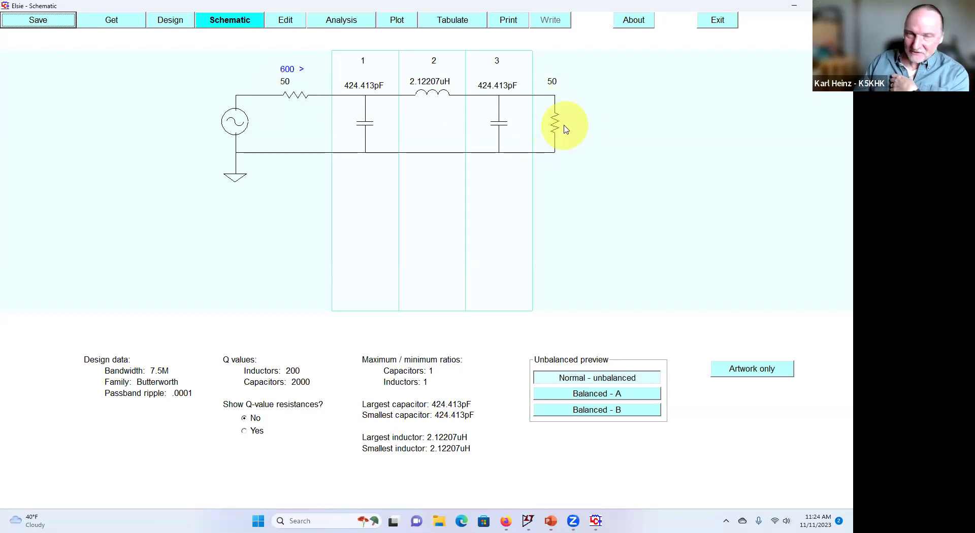
Plot the filter's transmission response and read the curve at about 4 MHz, 7.5 MHz and 14.2 MHz.
{"action": "left_click", "coordinate": [397, 21]}
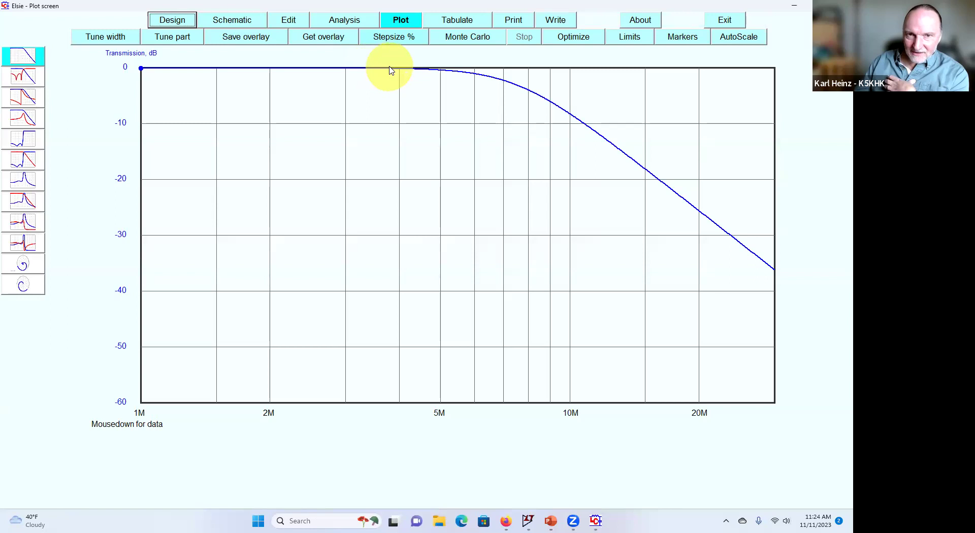
{"action": "left_click", "coordinate": [405, 74]}
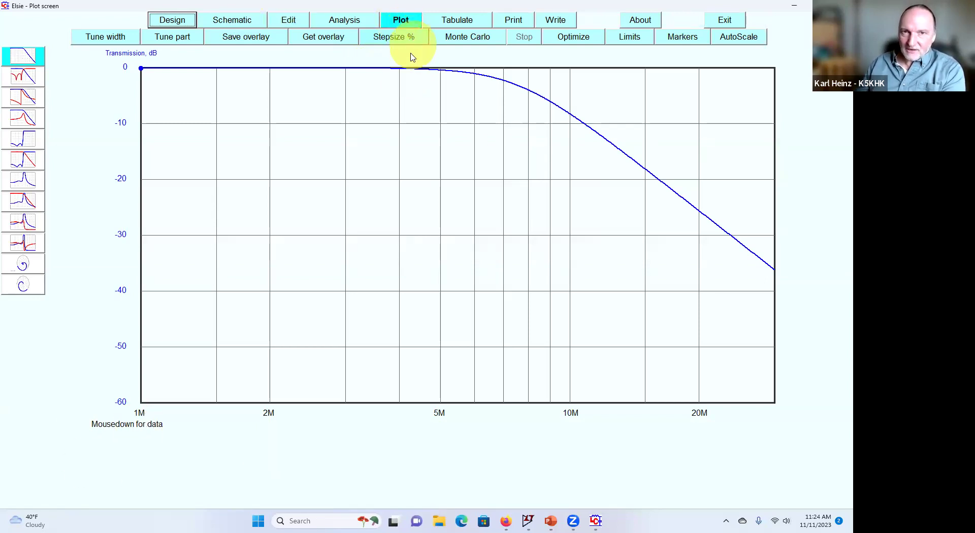
{"action": "left_click", "coordinate": [401, 73]}
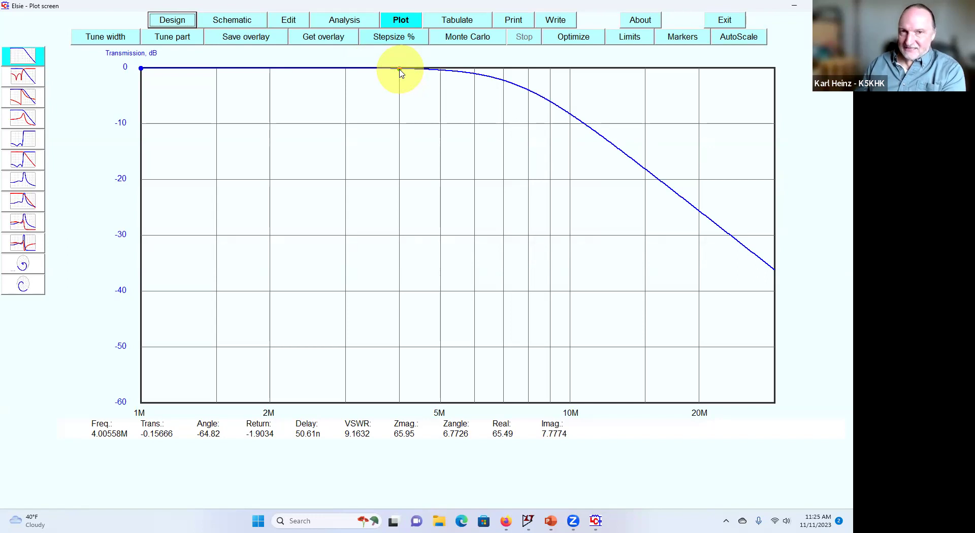
{"action": "mouse_move", "coordinate": [399, 73]}
{"action": "left_mouse_down"}
{"action": "mouse_move", "coordinate": [485, 77]}
{"action": "mouse_move", "coordinate": [529, 95]}
{"action": "mouse_move", "coordinate": [516, 84]}
{"action": "left_mouse_up"}
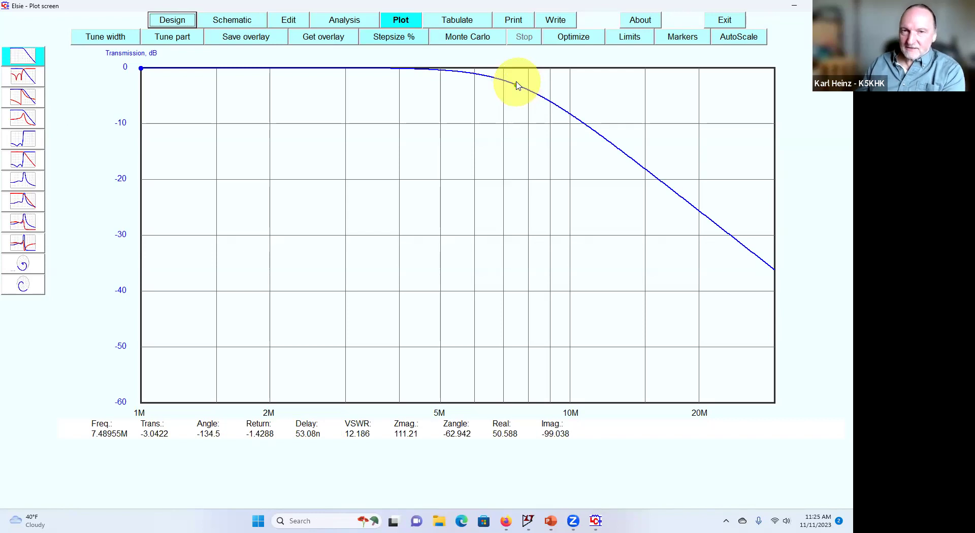
{"action": "mouse_move", "coordinate": [516, 85]}
{"action": "left_mouse_down"}
{"action": "mouse_move", "coordinate": [562, 99]}
{"action": "mouse_move", "coordinate": [543, 100]}
{"action": "mouse_move", "coordinate": [678, 197]}
{"action": "mouse_move", "coordinate": [636, 158]}
{"action": "left_mouse_up"}
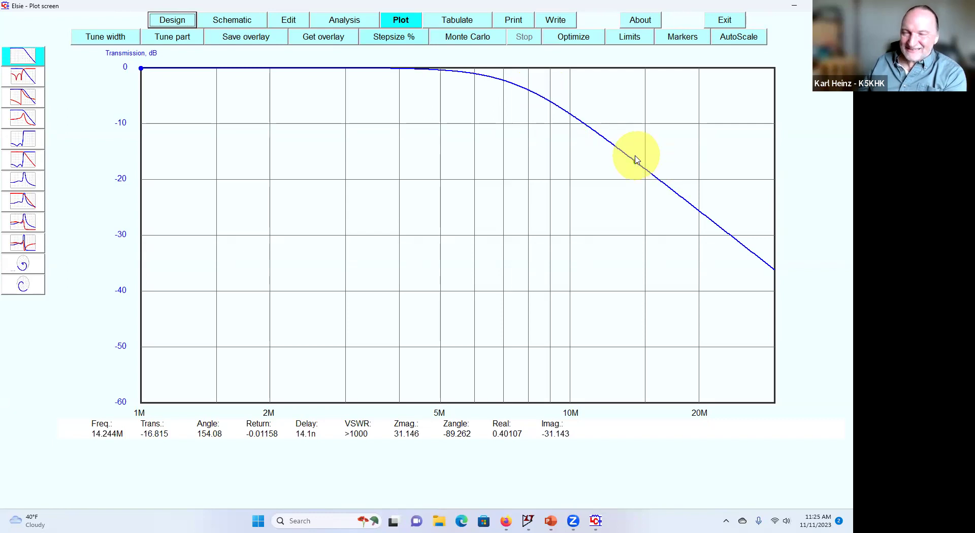
{"action": "left_click_drag", "start_coordinate": [636, 160], "coordinate": [636, 160]}
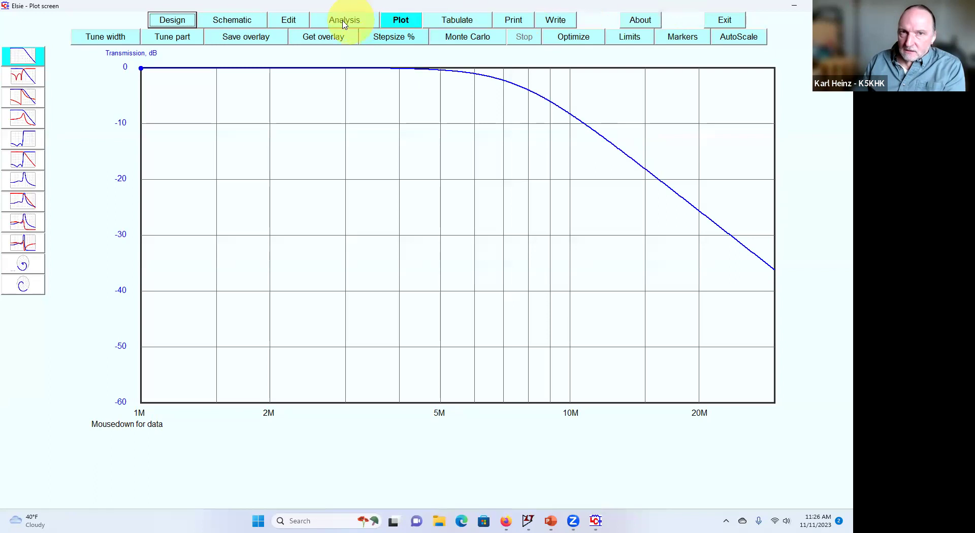
Close Elsie after a last look at the filter schematic, and minimize LTspice to reach the desktop.
{"action": "left_click", "coordinate": [248, 23]}
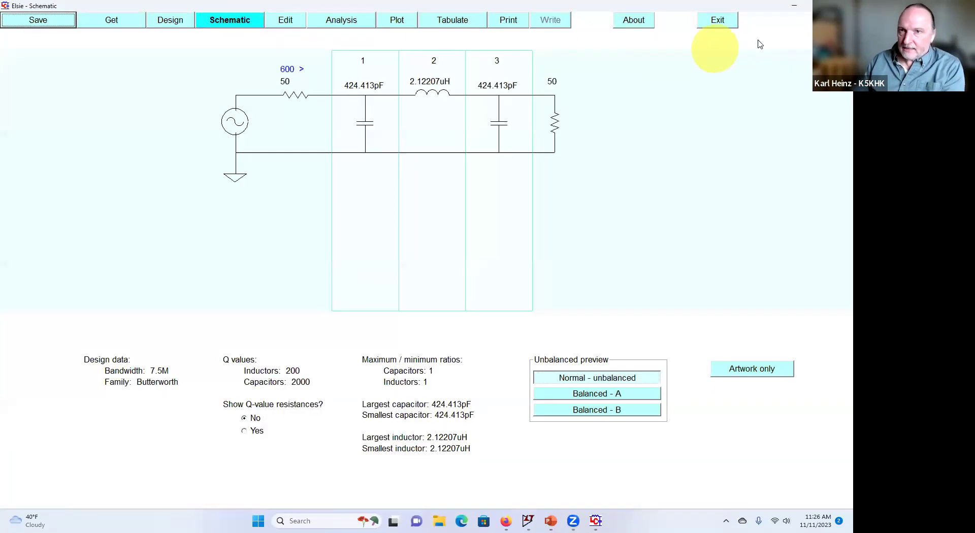
{"action": "left_click", "coordinate": [840, 5]}
{"action": "left_click", "coordinate": [840, 5]}
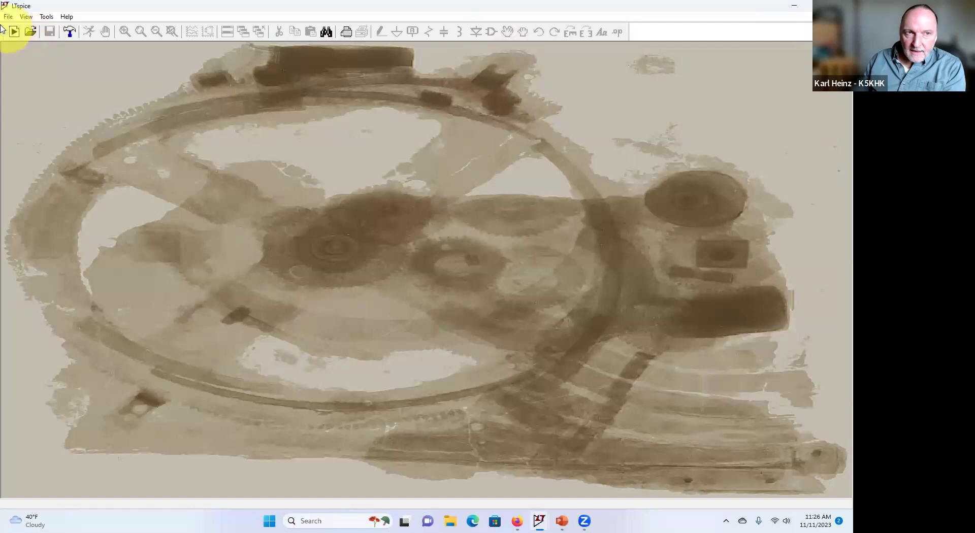
{"action": "left_click", "coordinate": [795, 11]}
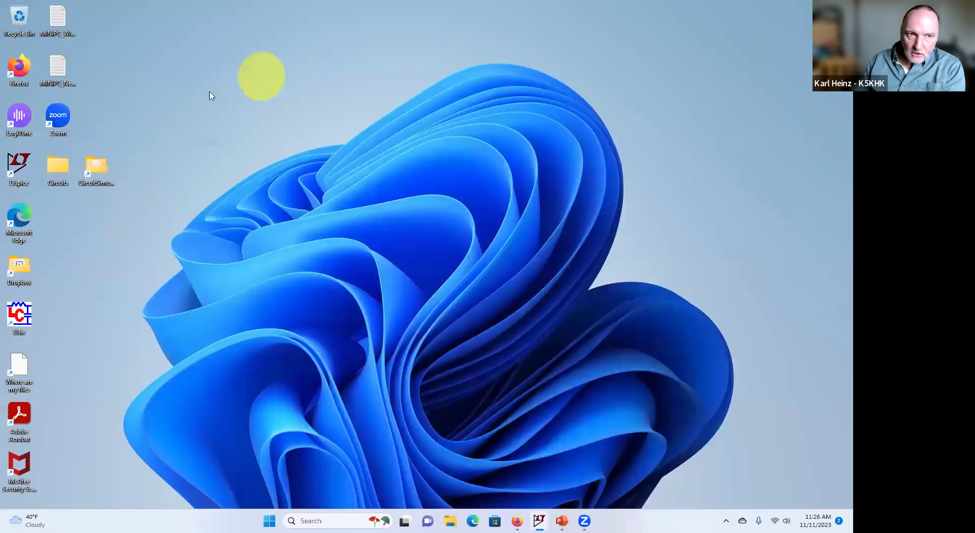
Open 3_LowPassFilter.asc from the 3_LowPassFilter folder inside Circuits, with the upper filter circuit in view.
{"action": "double_click", "coordinate": [56, 174]}
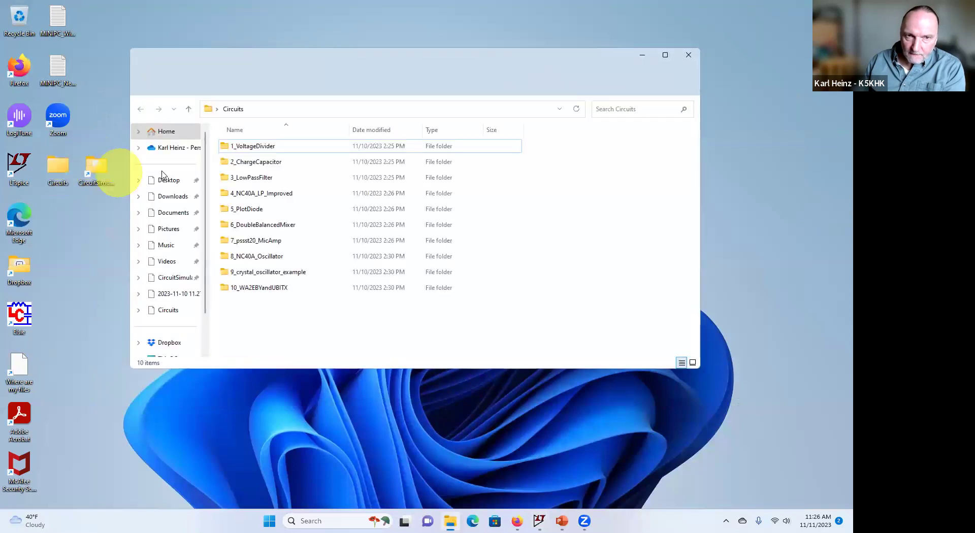
{"action": "left_click", "coordinate": [255, 183]}
{"action": "double_click", "coordinate": [255, 179]}
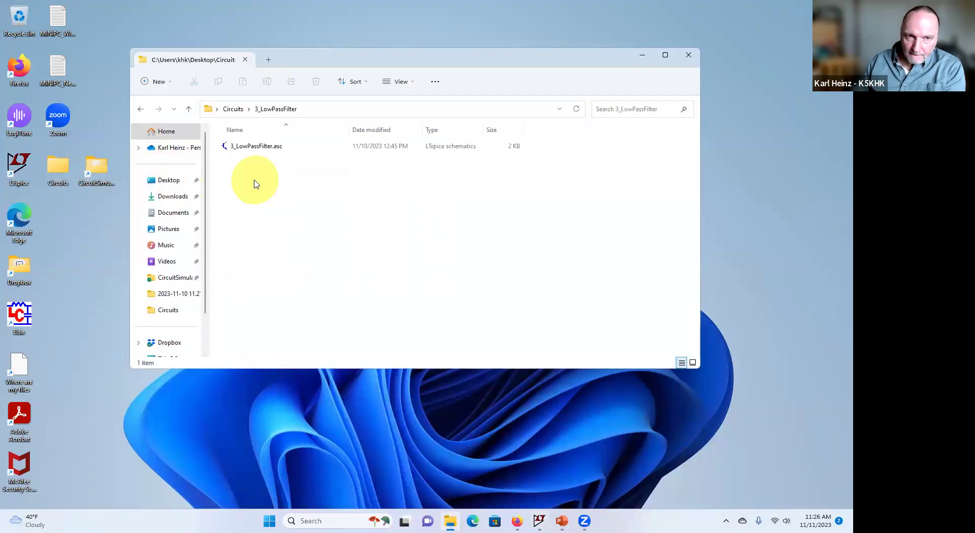
{"action": "double_click", "coordinate": [256, 148]}
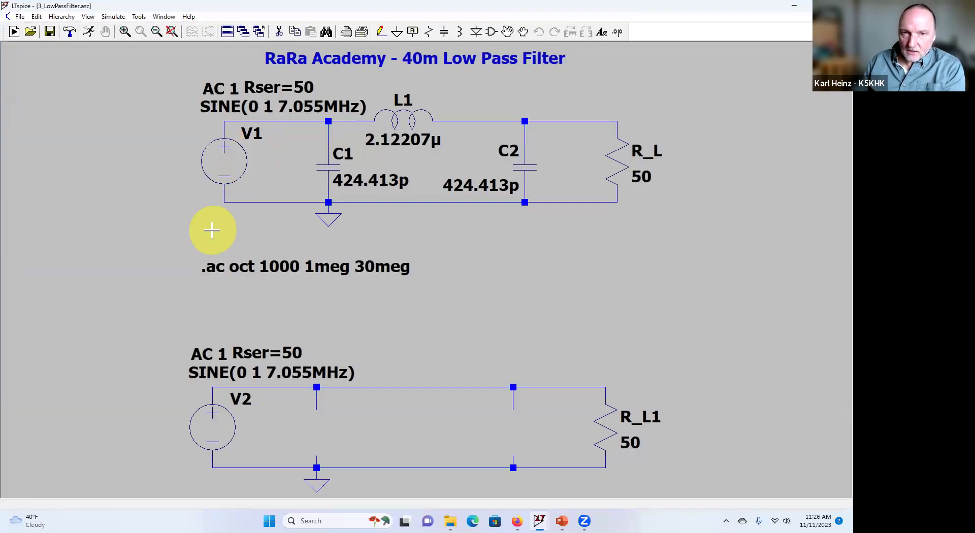
{"action": "scroll", "coordinate": [216, 228], "scroll_direction": "up", "scroll_amount": 2}
{"action": "left_click_drag", "start_coordinate": [174, 211], "coordinate": [100, 355]}
{"action": "scroll", "coordinate": [100, 354], "scroll_direction": "up", "scroll_amount": 2}
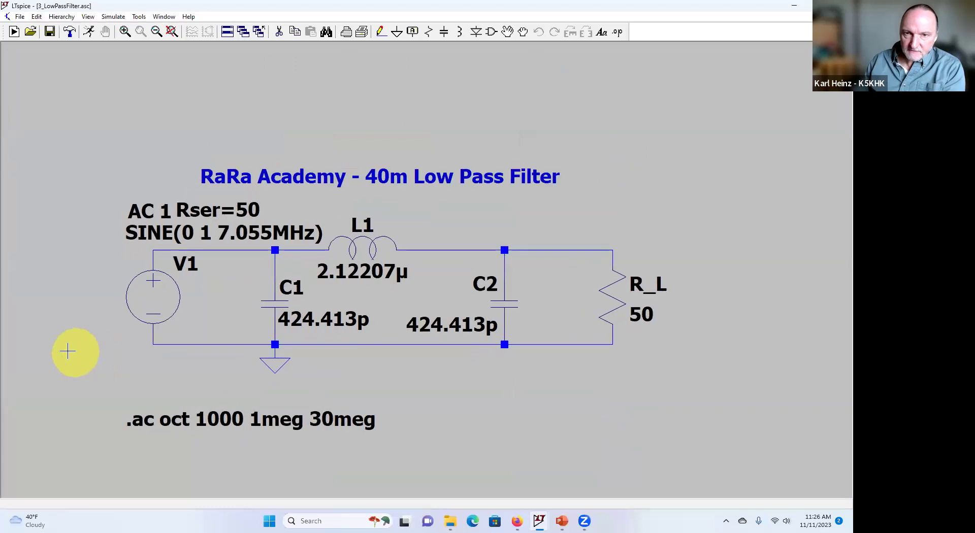
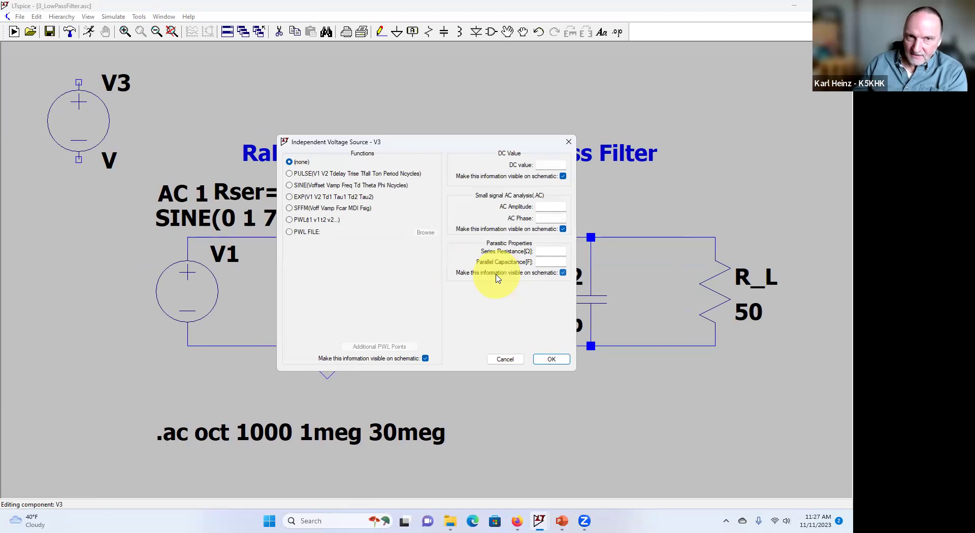
Look at the SINE function options of voltage source V3 without applying them, and delete V3 from the schematic.
{"action": "left_click", "coordinate": [302, 185]}
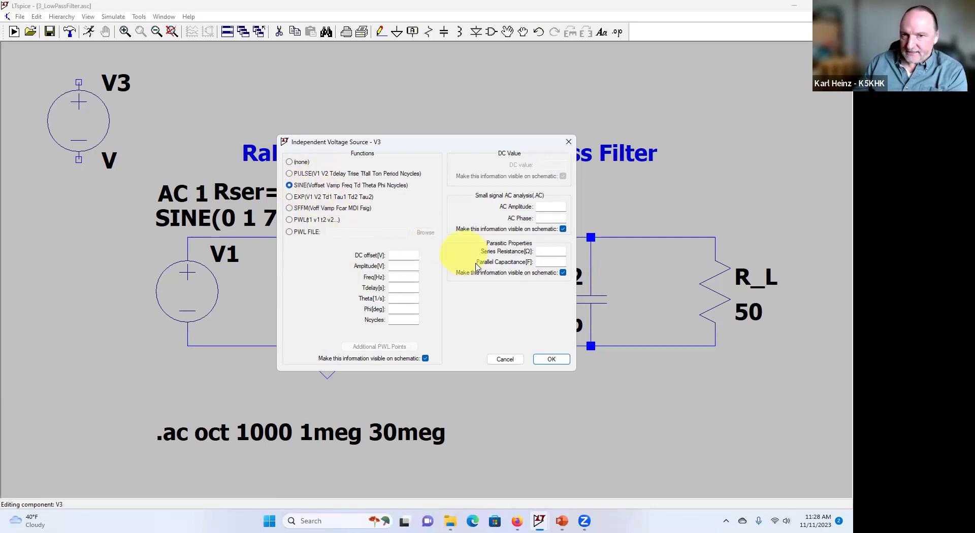
{"action": "left_click", "coordinate": [503, 359]}
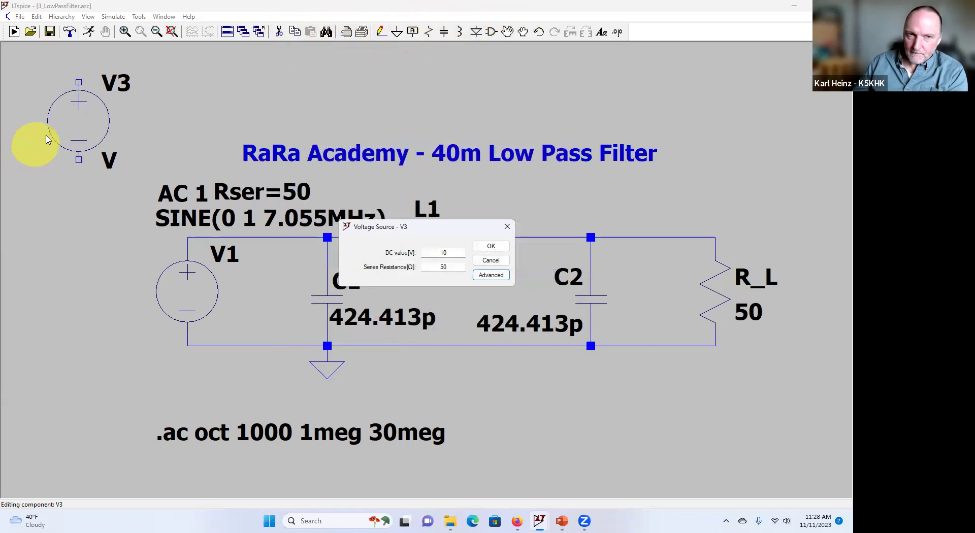
{"action": "key", "text": "Escape"}
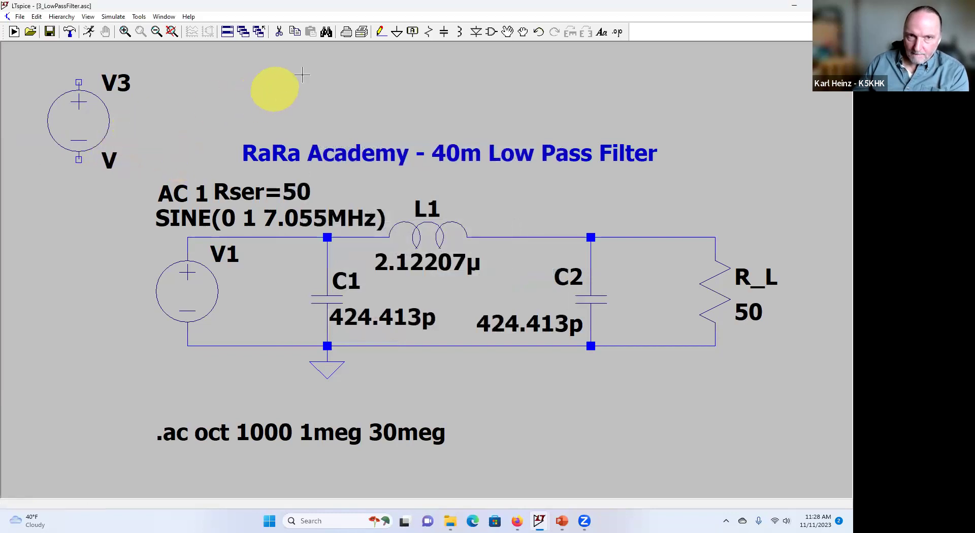
{"action": "left_click", "coordinate": [279, 32]}
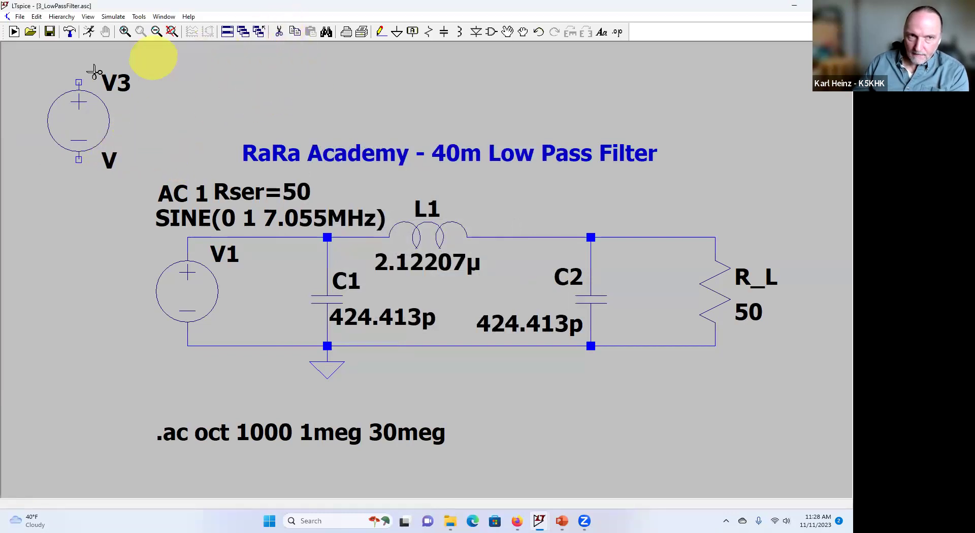
{"action": "left_click", "coordinate": [85, 124]}
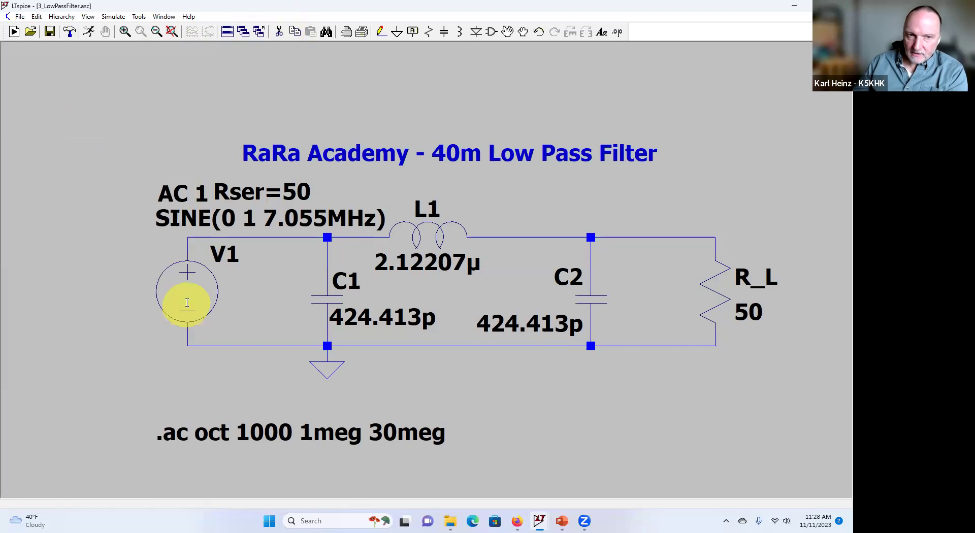
Examine the sine, small-signal AC and series resistance settings of voltage source V1.
{"action": "right_click", "coordinate": [191, 288]}
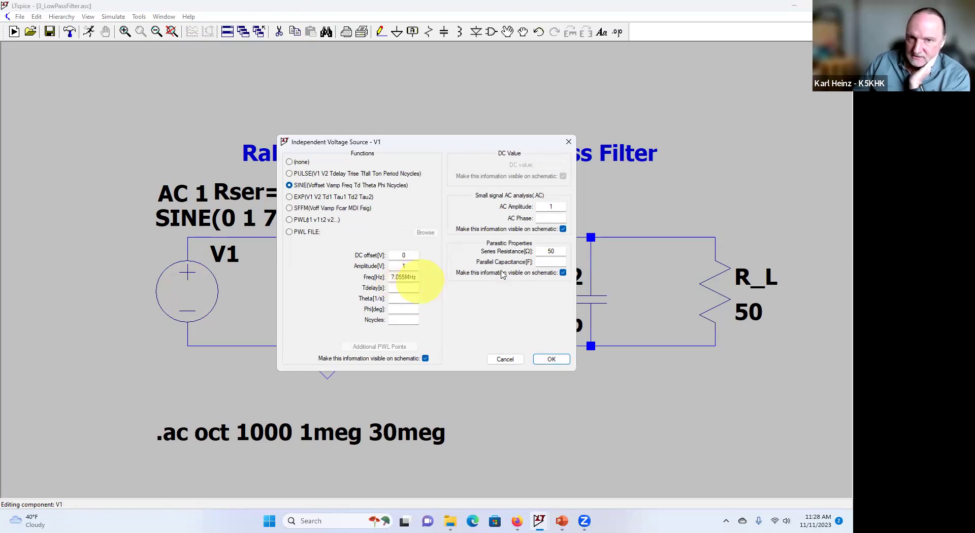
{"action": "left_click", "coordinate": [558, 357]}
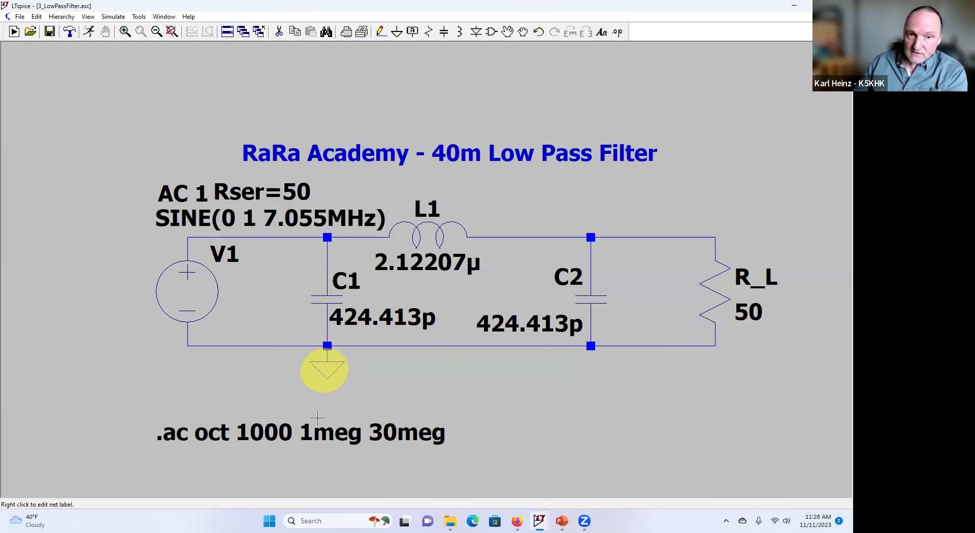
Set the AC analysis directive to 100 points per octave.
{"action": "right_click", "coordinate": [172, 434]}
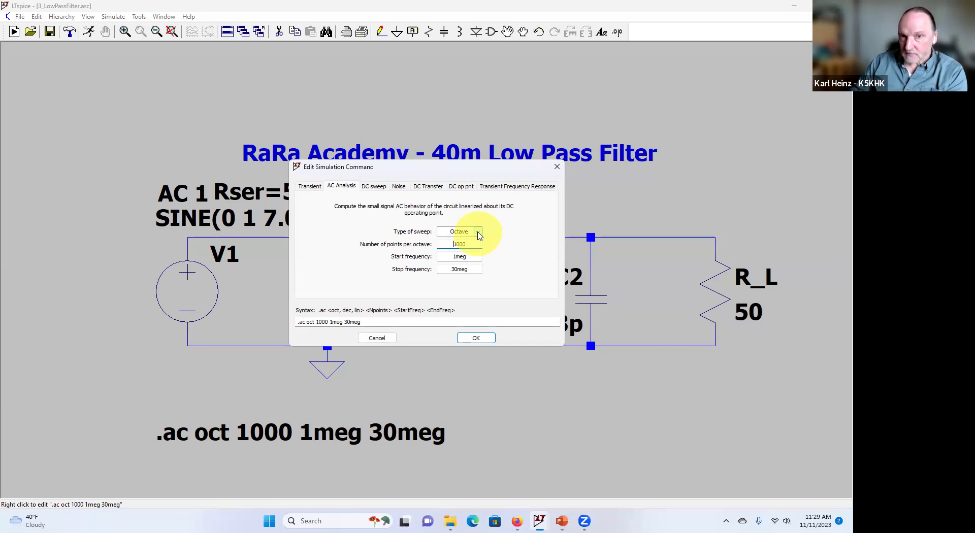
{"action": "double_click", "coordinate": [459, 244]}
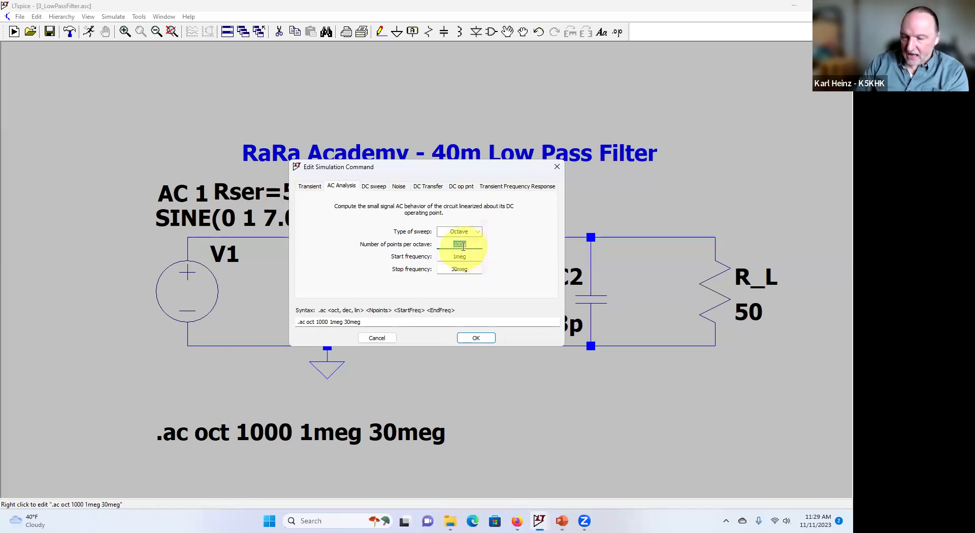
{"action": "type", "text": "100"}
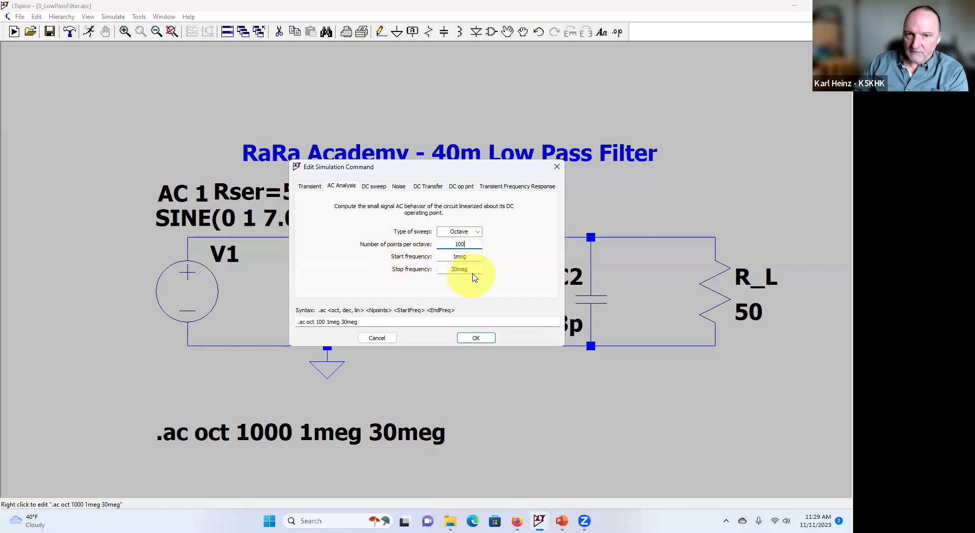
{"action": "left_click", "coordinate": [476, 338]}
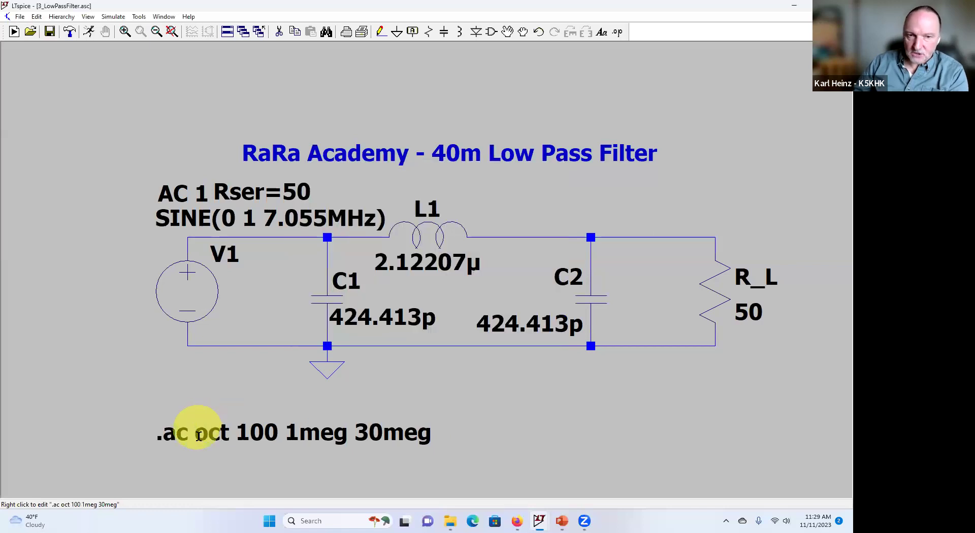
Run the AC simulation and plot the filter's output voltage at the node above R_L.
{"action": "left_click", "coordinate": [93, 32]}
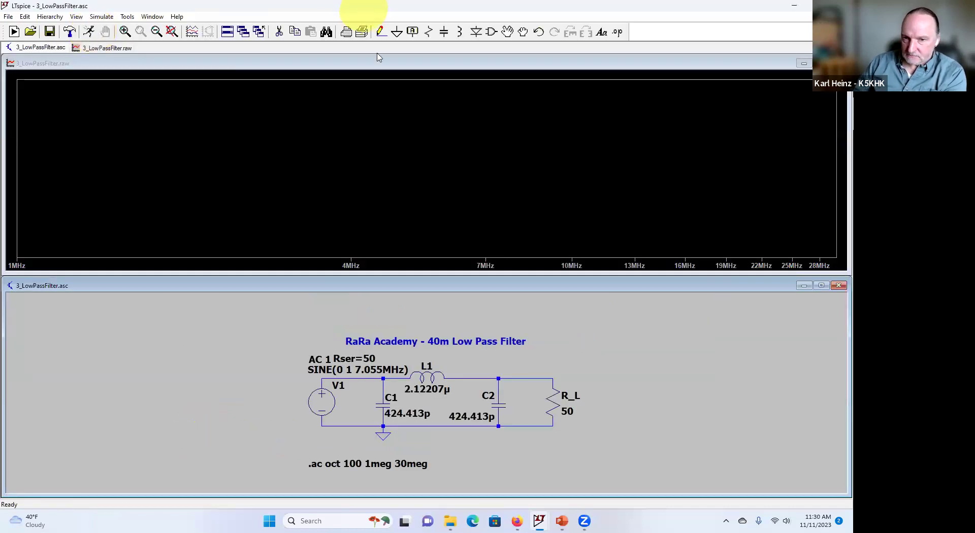
{"action": "left_click", "coordinate": [552, 376]}
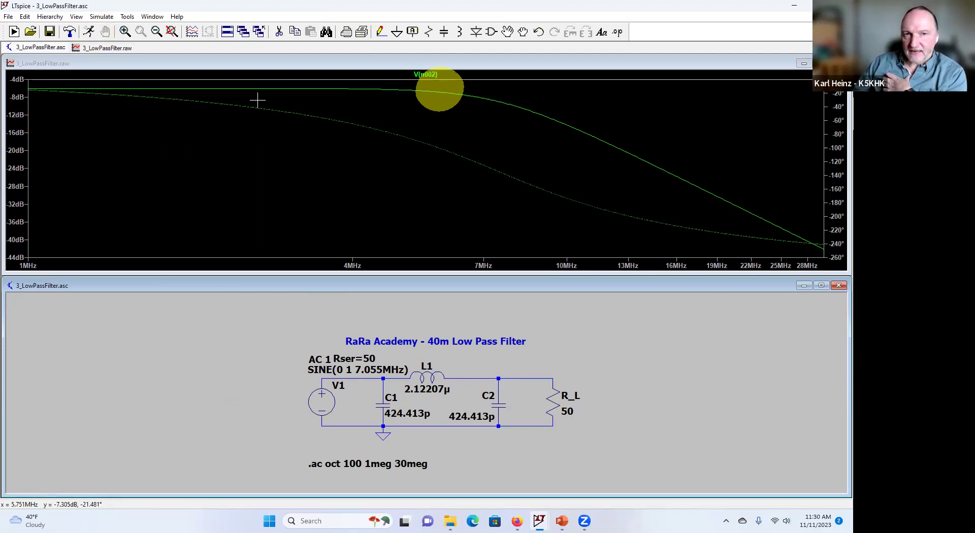
{"action": "left_click", "coordinate": [288, 105]}
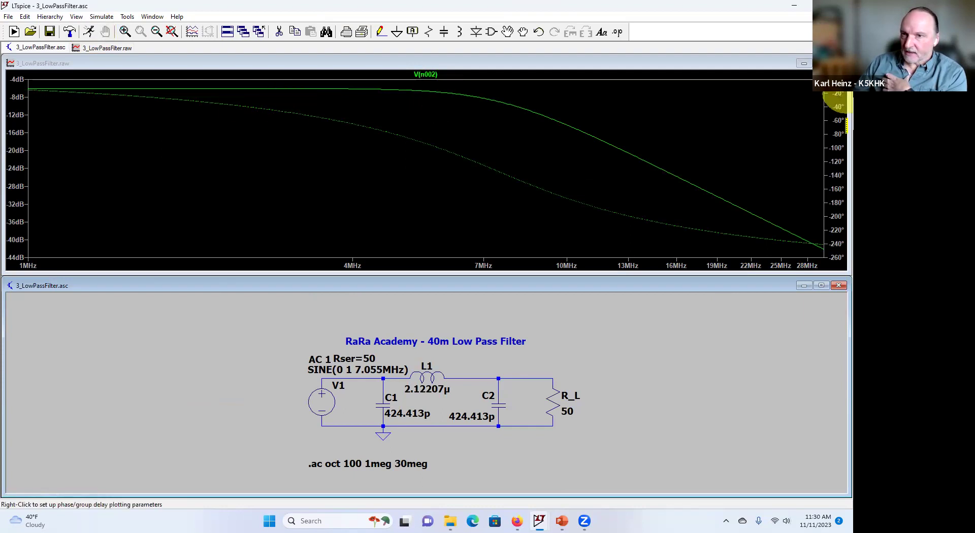
{"action": "left_click", "coordinate": [834, 132]}
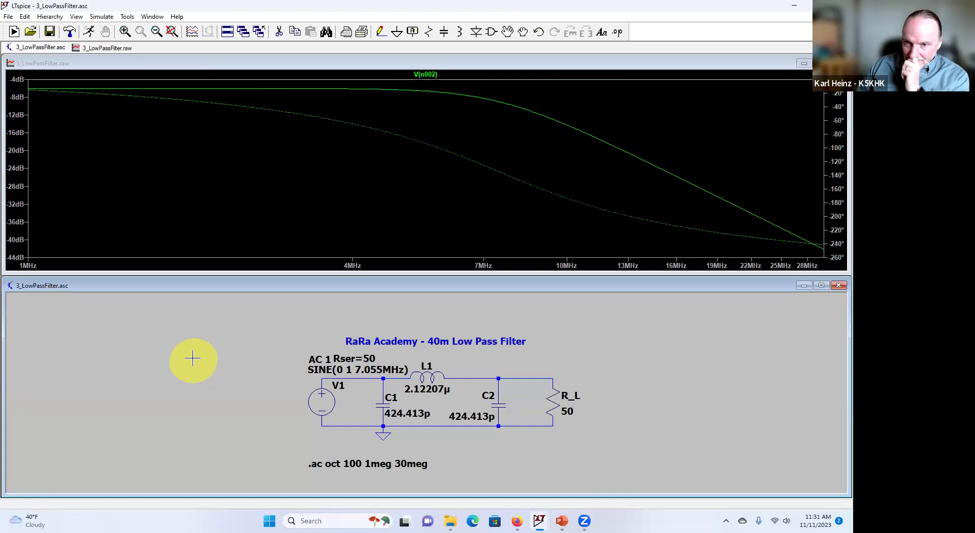
{"action": "scroll", "coordinate": [192, 358], "scroll_direction": "down", "scroll_amount": 1}
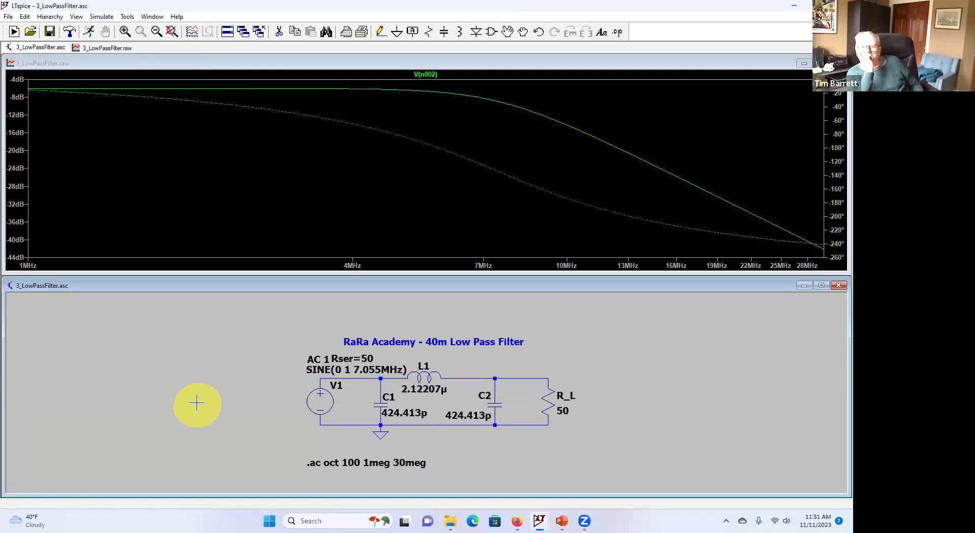
Plot only the output voltage of the reference circuit without filter components, at the node above R_L1.
{"action": "left_click_drag", "start_coordinate": [218, 429], "coordinate": [209, 268]}
{"action": "left_click_drag", "start_coordinate": [191, 369], "coordinate": [183, 359]}
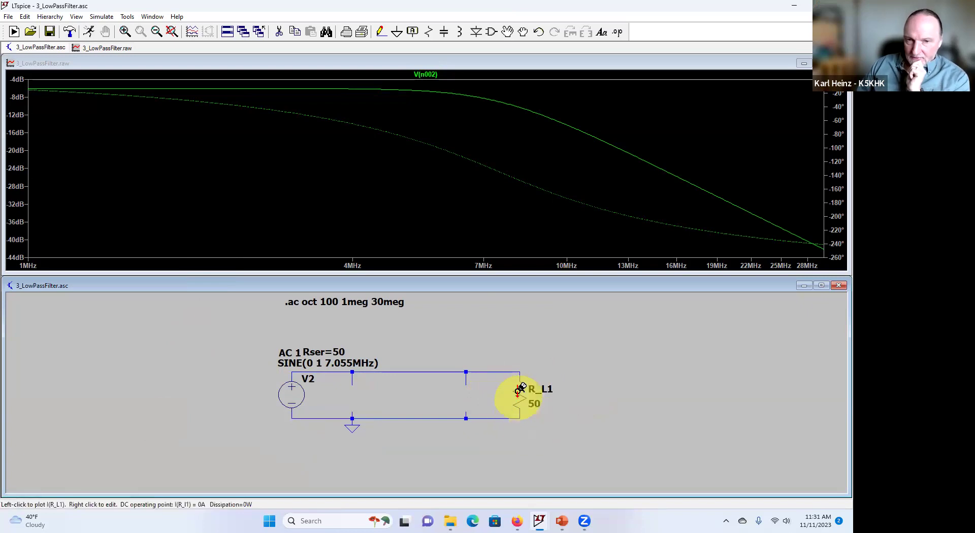
{"action": "left_click", "coordinate": [511, 371]}
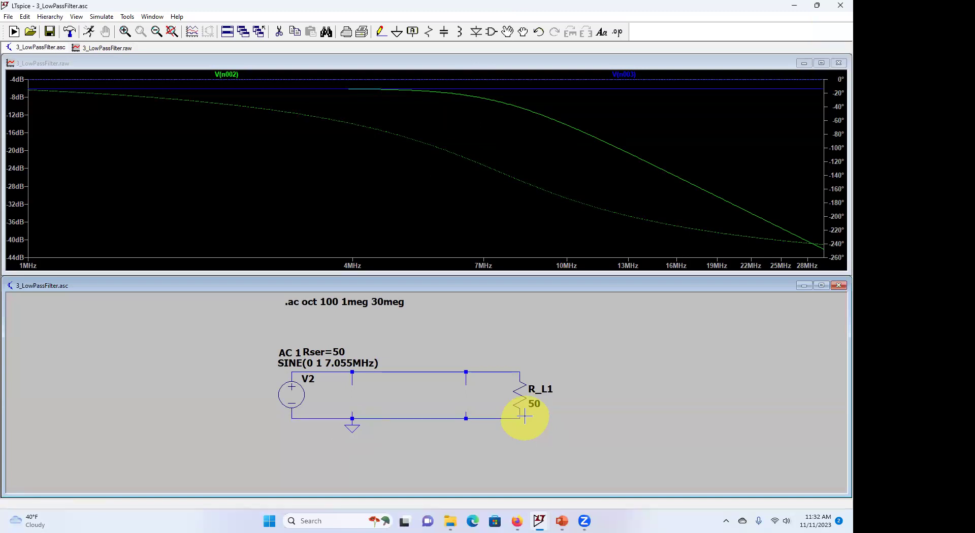
{"action": "left_click", "coordinate": [504, 369]}
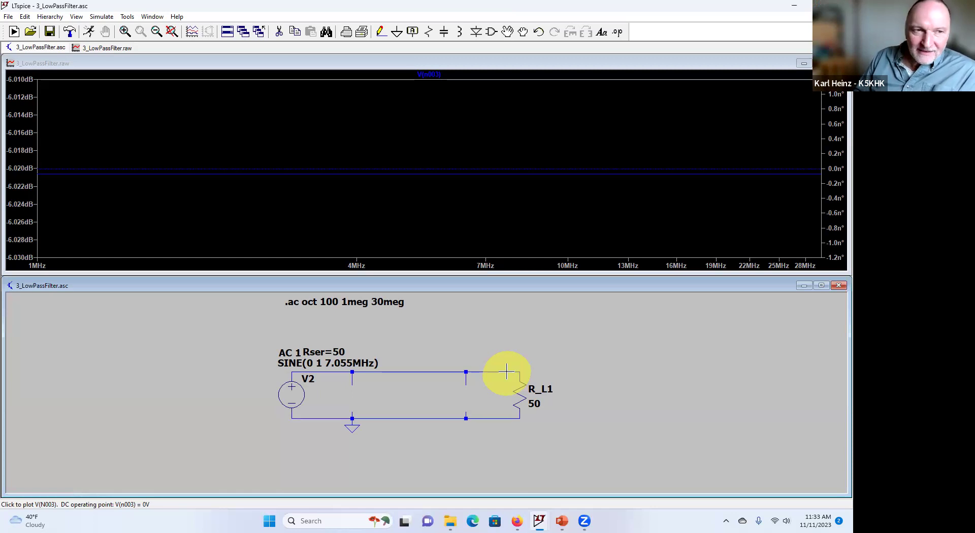
{"action": "left_click", "coordinate": [506, 372]}
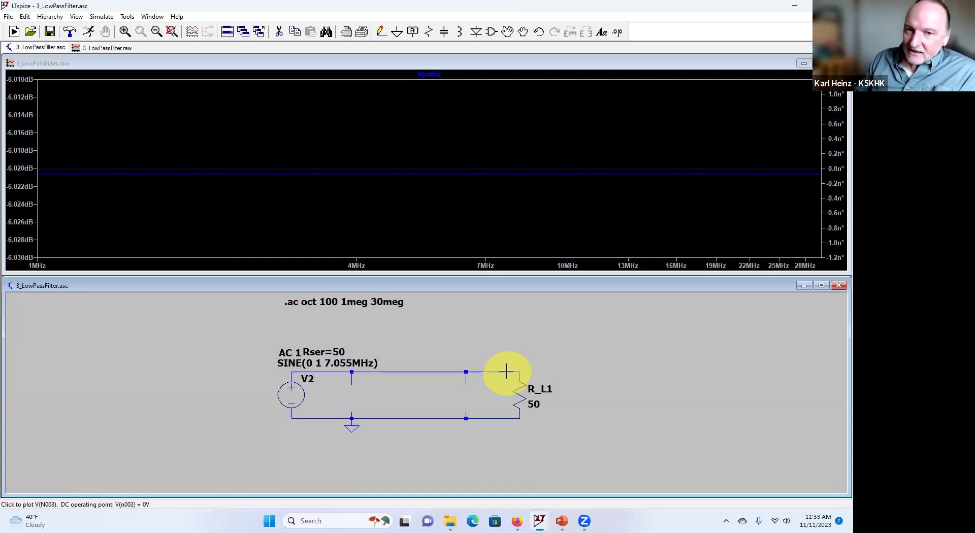
Replace the plotted trace with the low-pass filter's output voltage between C2 and R_L, and examine its passband.
{"action": "left_click_drag", "start_coordinate": [485, 343], "coordinate": [486, 491]}
{"action": "left_click_drag", "start_coordinate": [456, 419], "coordinate": [453, 427]}
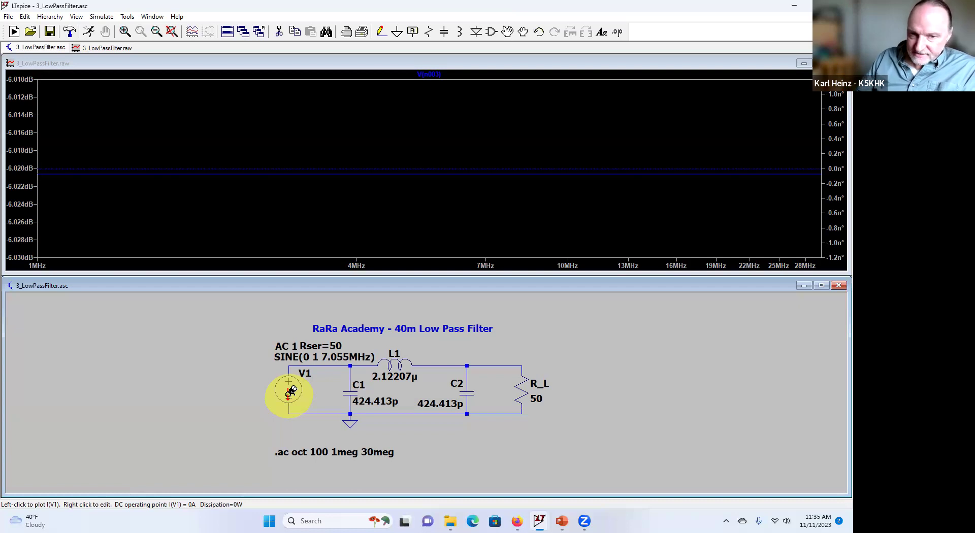
{"action": "left_click", "coordinate": [489, 363]}
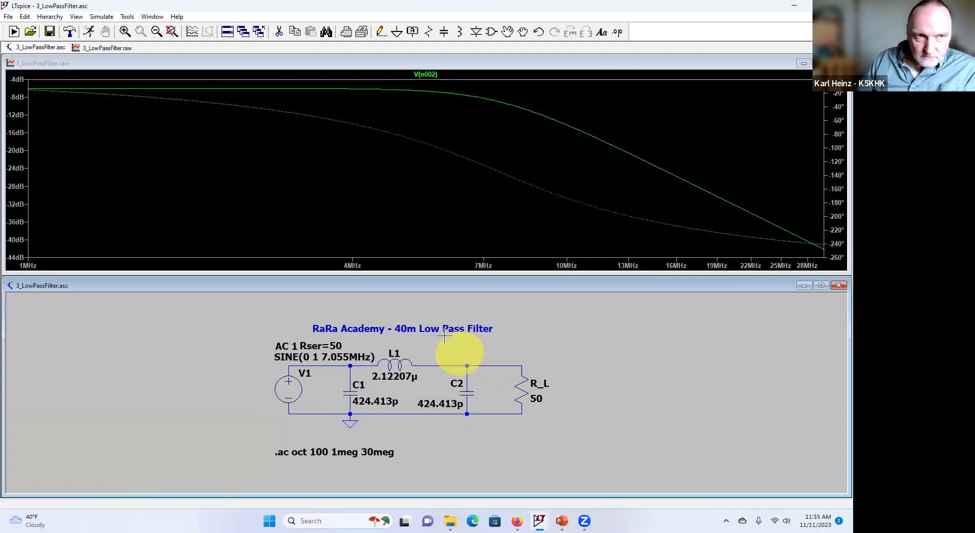
{"action": "left_click_drag", "start_coordinate": [463, 100], "coordinate": [499, 101]}
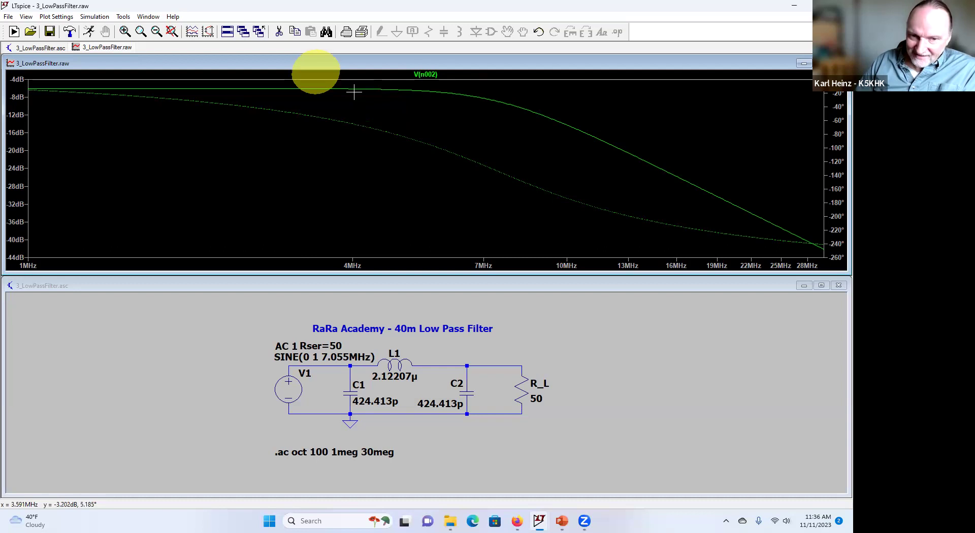
Try to label the filter's input net between V1 and C1 as IN.
{"action": "left_click_drag", "start_coordinate": [292, 433], "coordinate": [289, 308]}
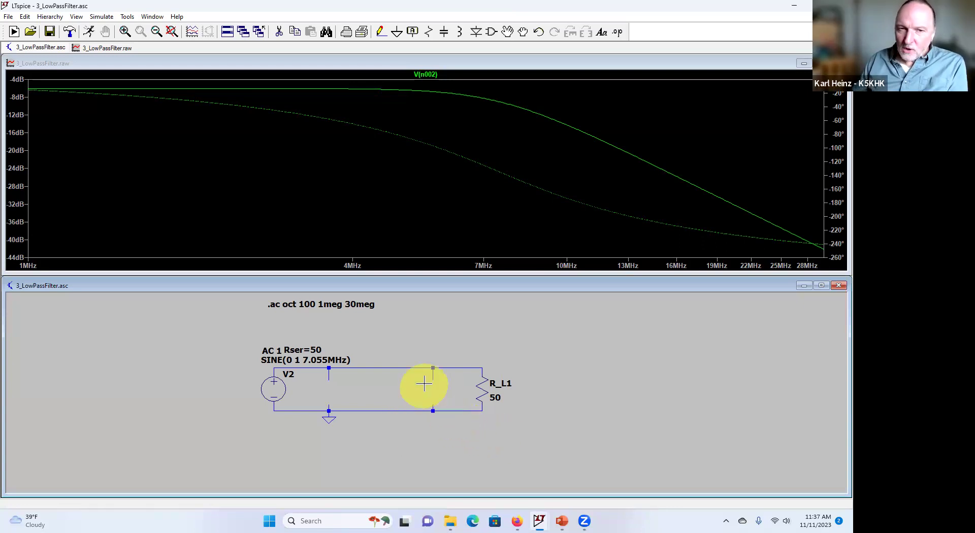
{"action": "scroll", "coordinate": [447, 375], "scroll_direction": "up", "scroll_amount": 1}
{"action": "scroll", "coordinate": [446, 356], "scroll_direction": "down", "scroll_amount": 1}
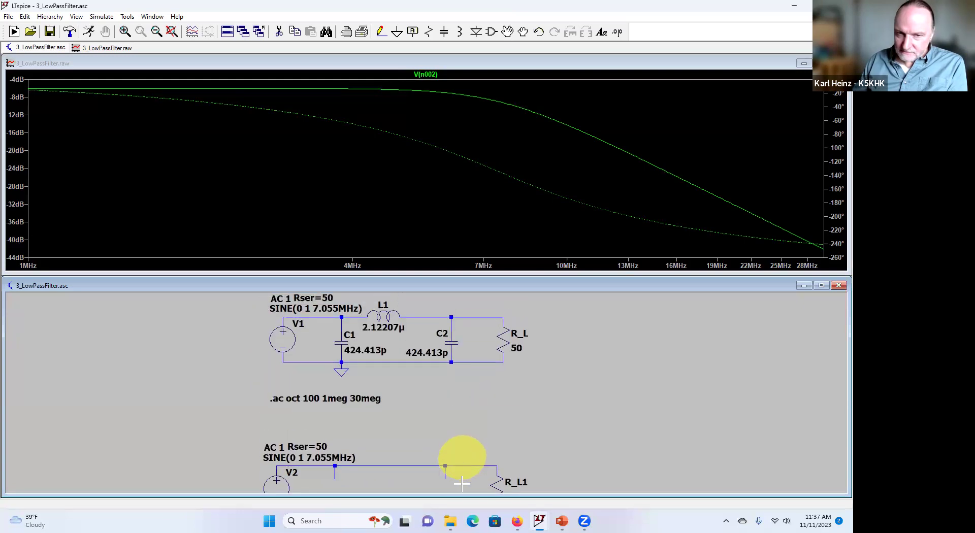
{"action": "scroll", "coordinate": [474, 413], "scroll_direction": "up", "scroll_amount": 1}
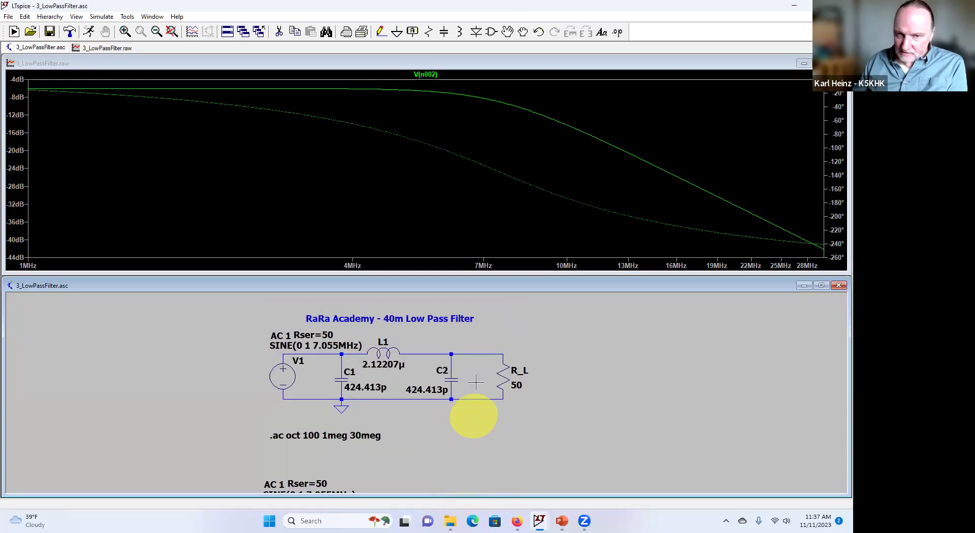
{"action": "right_click", "coordinate": [320, 354]}
{"action": "left_click", "coordinate": [345, 375]}
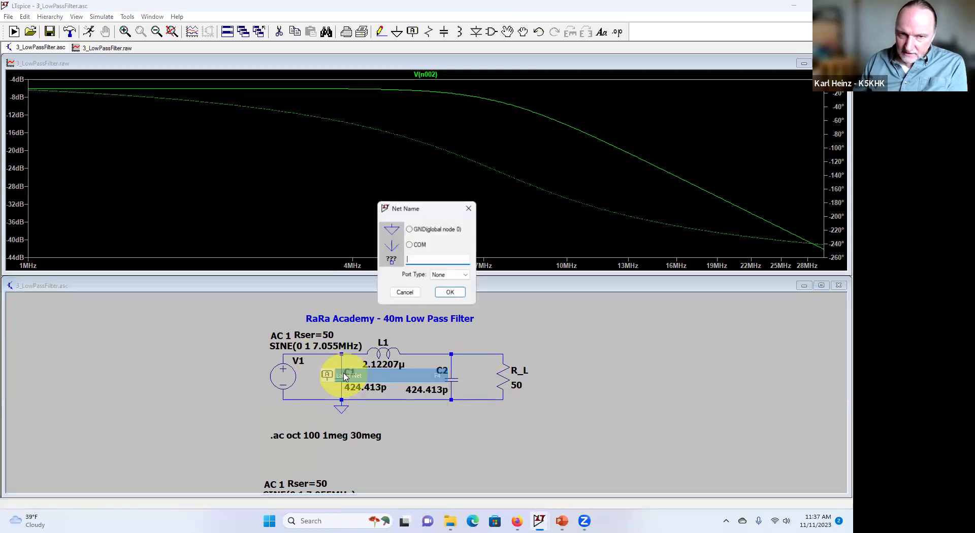
{"action": "type", "text": "IN"}
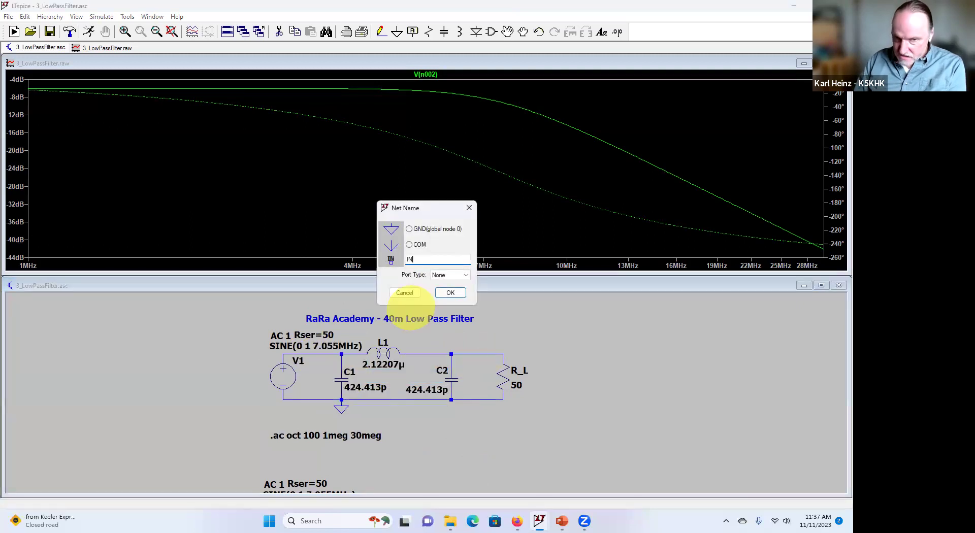
{"action": "key", "text": "Return"}
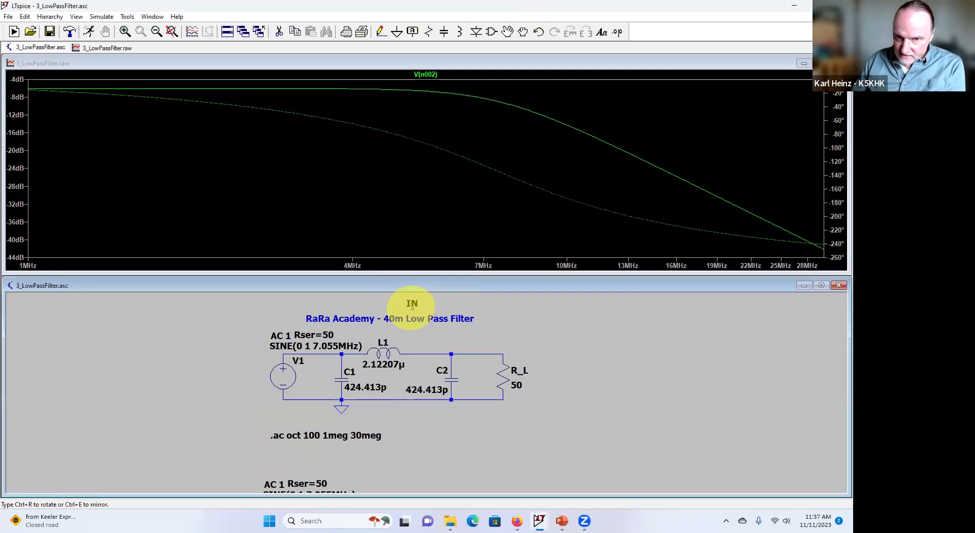
Create a net label named OUT for the filter's output net between C2 and R_L.
{"action": "right_click", "coordinate": [485, 354]}
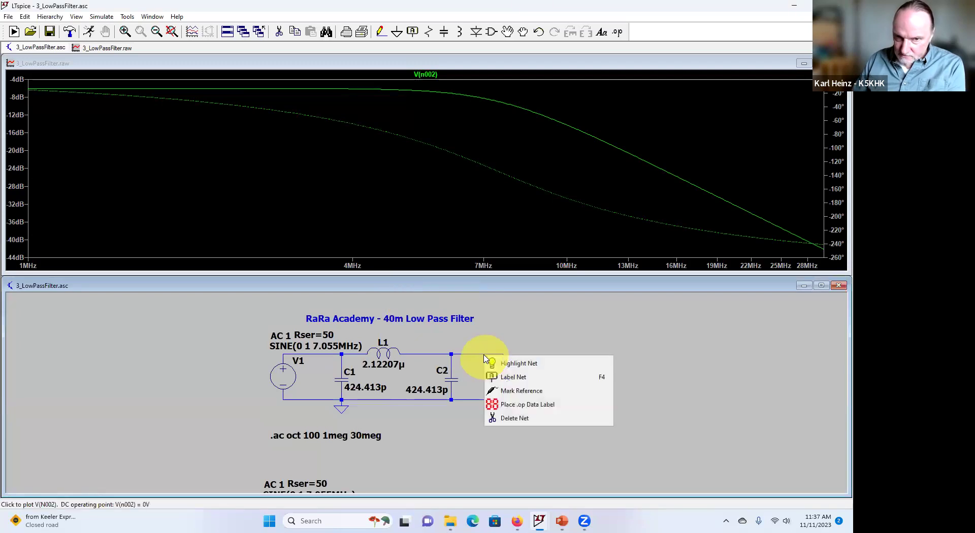
{"action": "left_click", "coordinate": [503, 376]}
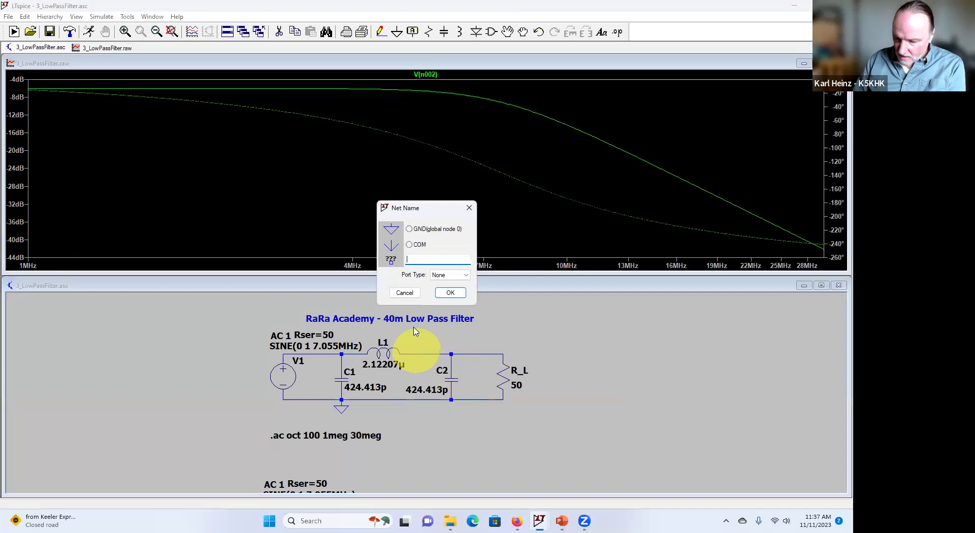
{"action": "type", "text": "OUT"}
{"action": "key", "text": "Return"}
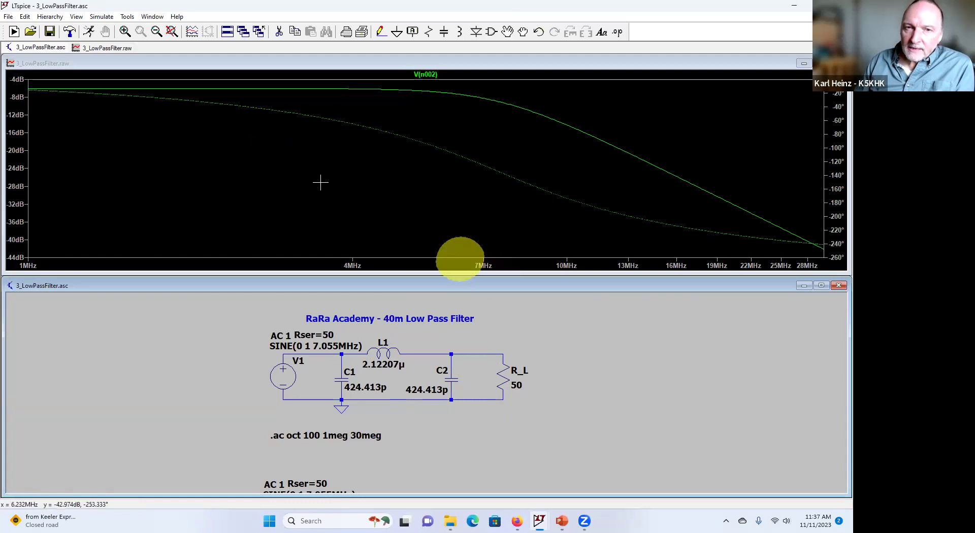
Try to add the trace expression V(OUT) / V(IN) to the frequency response plot.
{"action": "right_click", "coordinate": [318, 163]}
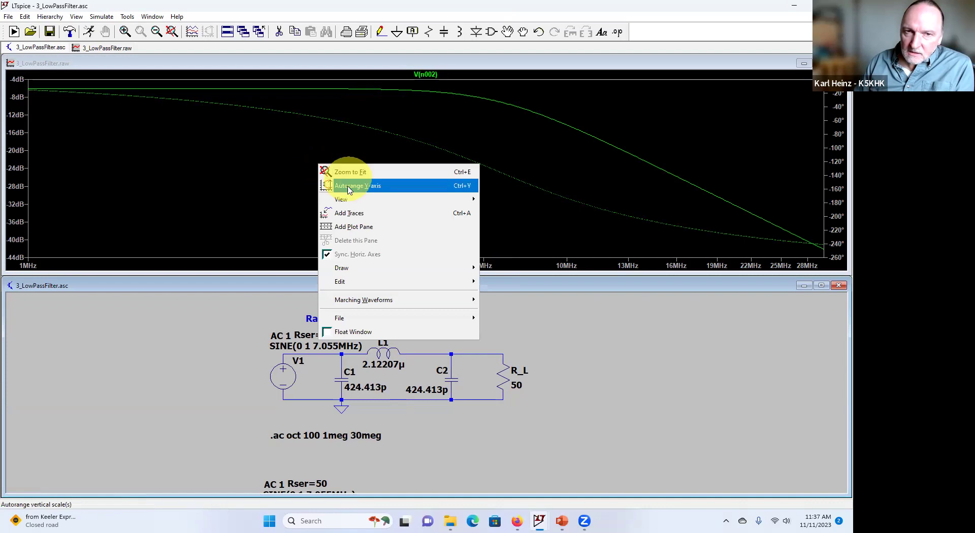
{"action": "left_click", "coordinate": [345, 216]}
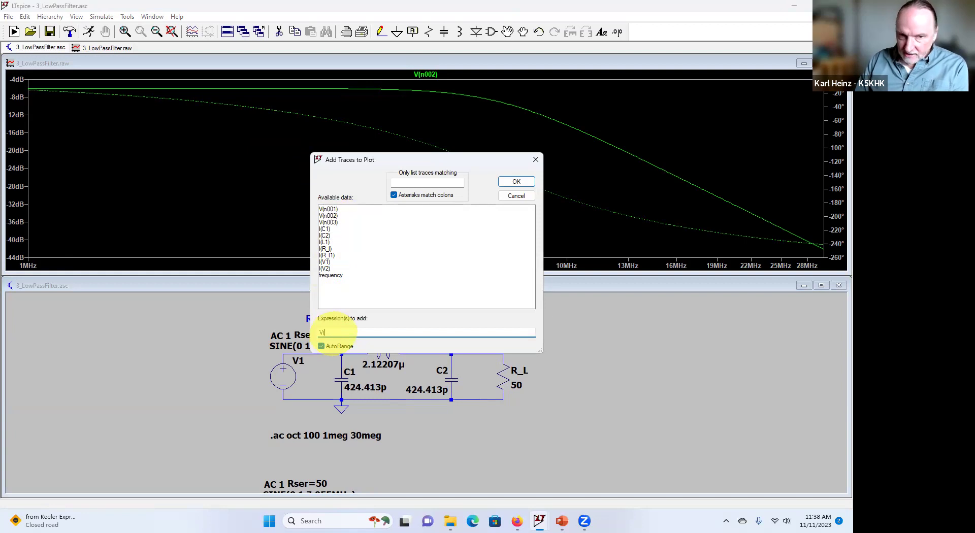
{"action": "type", "text": "OUT) /"}
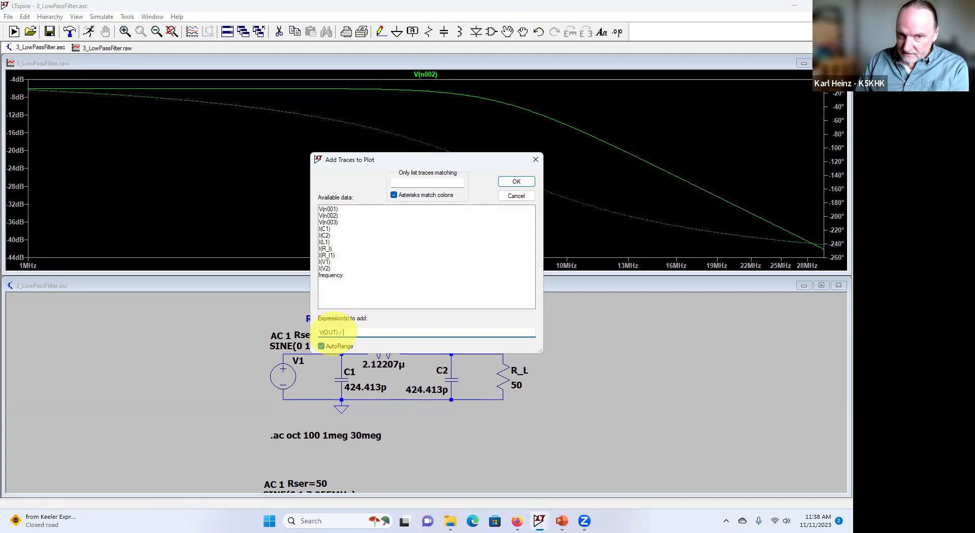
{"action": "type", "text": "V(IN"}
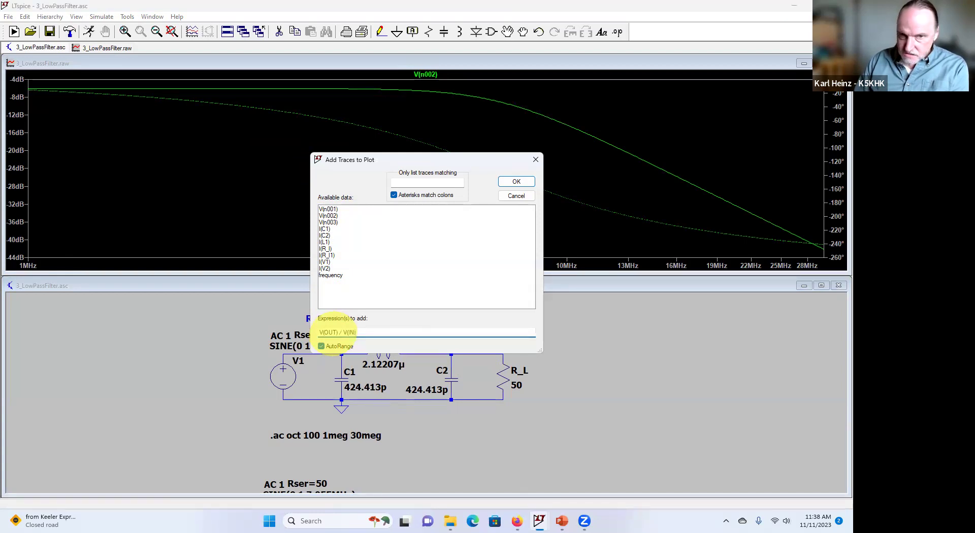
{"action": "type", "text": ")"}
{"action": "key", "text": "Return"}
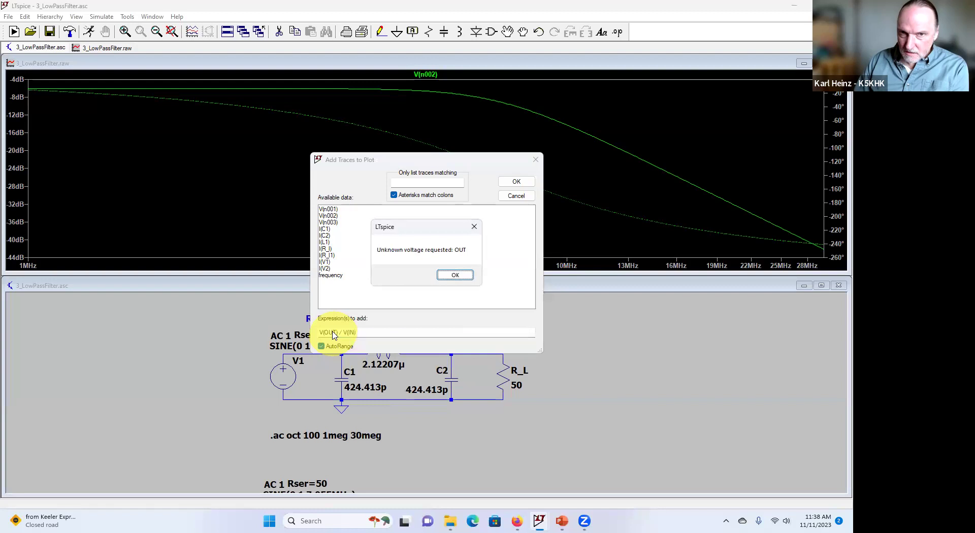
{"action": "left_click", "coordinate": [457, 275]}
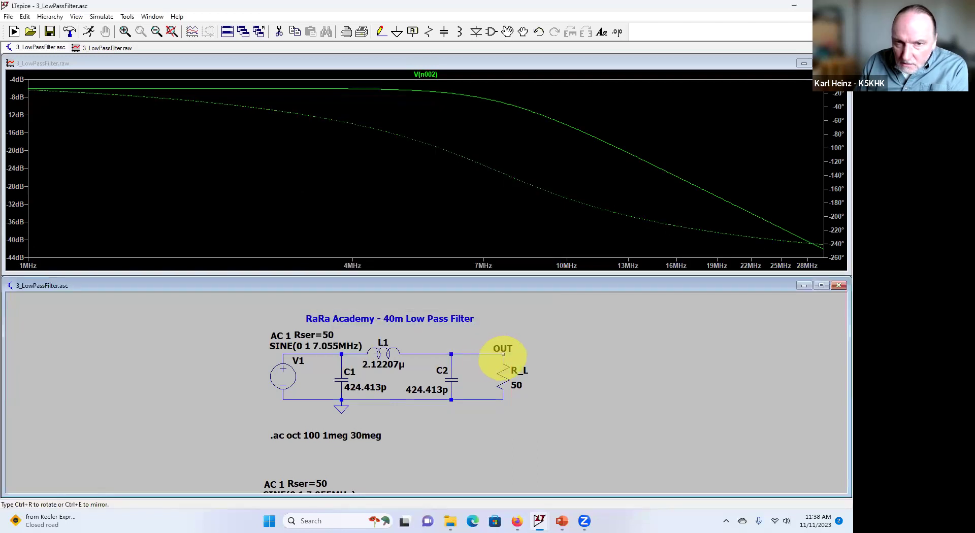
Place the OUT label at the node above R_L, and label the net between V1 and C1 as IN.
{"action": "left_click", "coordinate": [503, 356]}
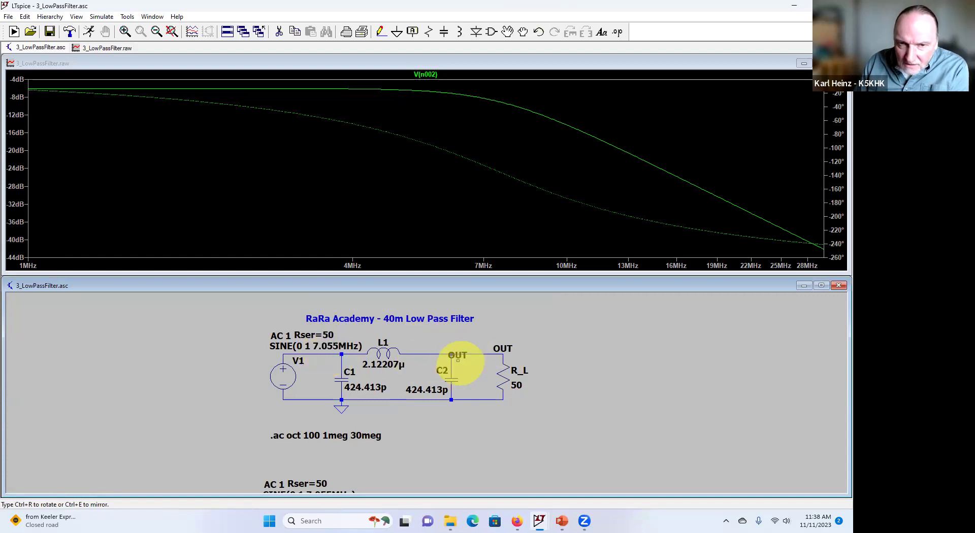
{"action": "key", "text": "Escape"}
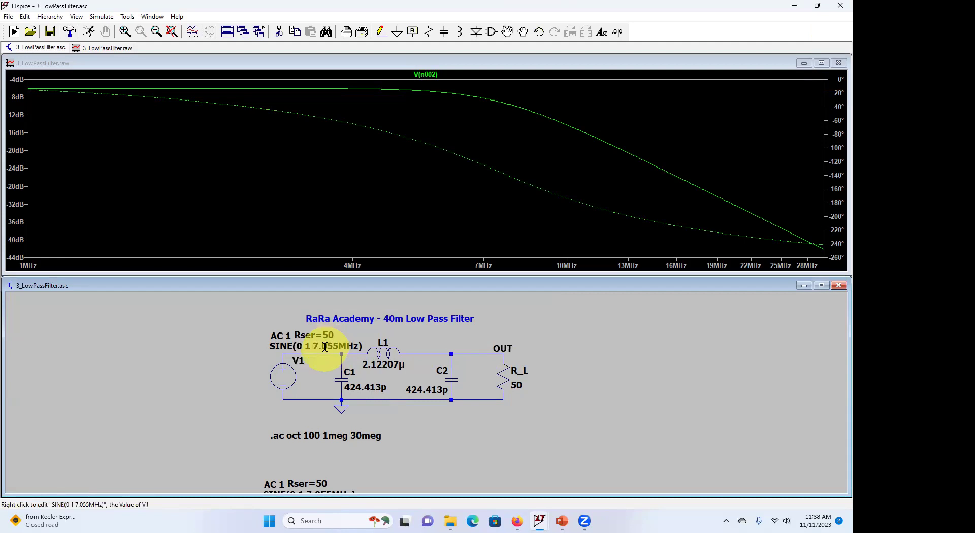
{"action": "right_click", "coordinate": [326, 348]}
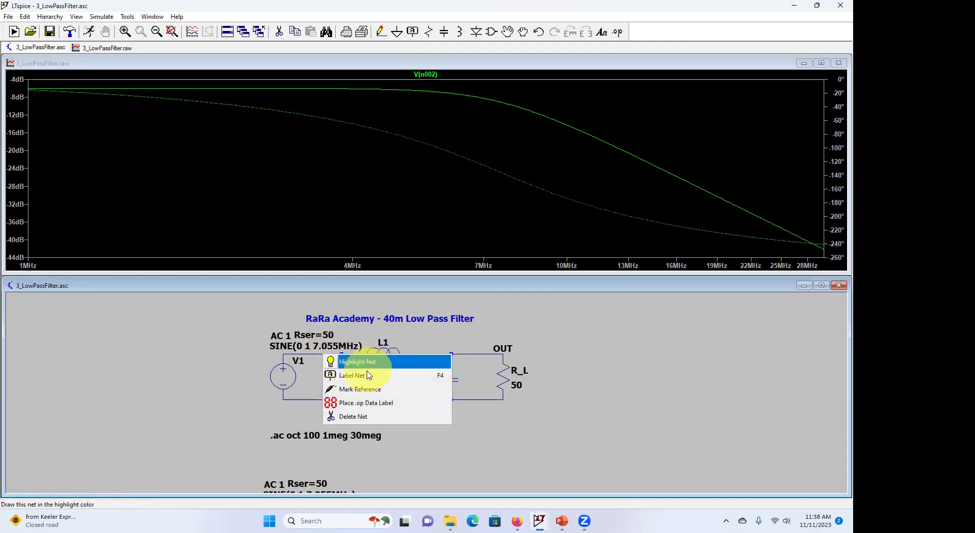
{"action": "left_click", "coordinate": [401, 361]}
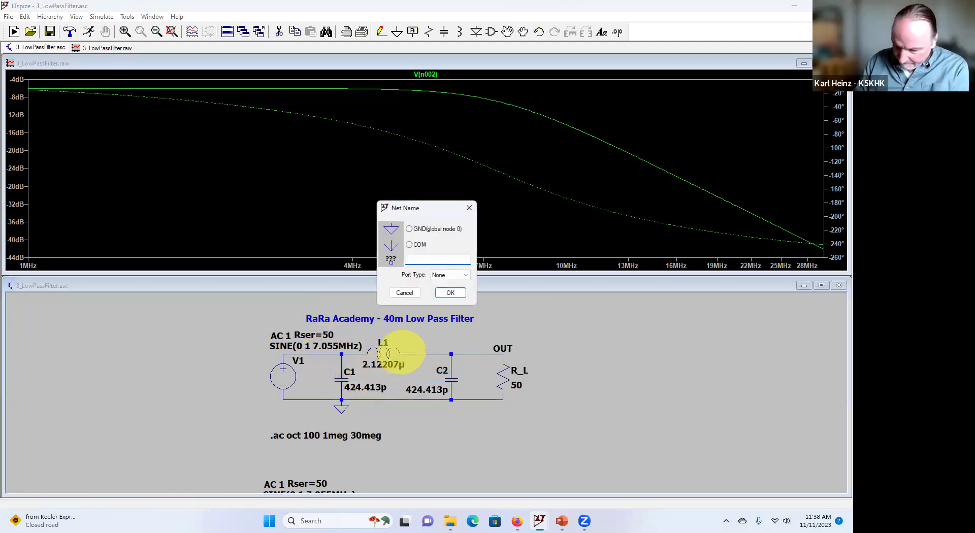
{"action": "type", "text": "IN"}
{"action": "key", "text": "Return"}
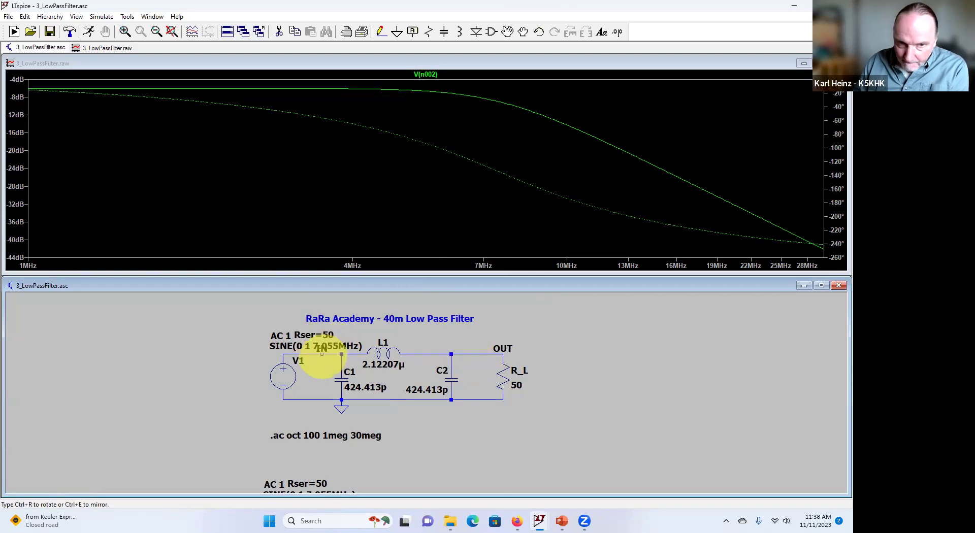
{"action": "left_click", "coordinate": [340, 354]}
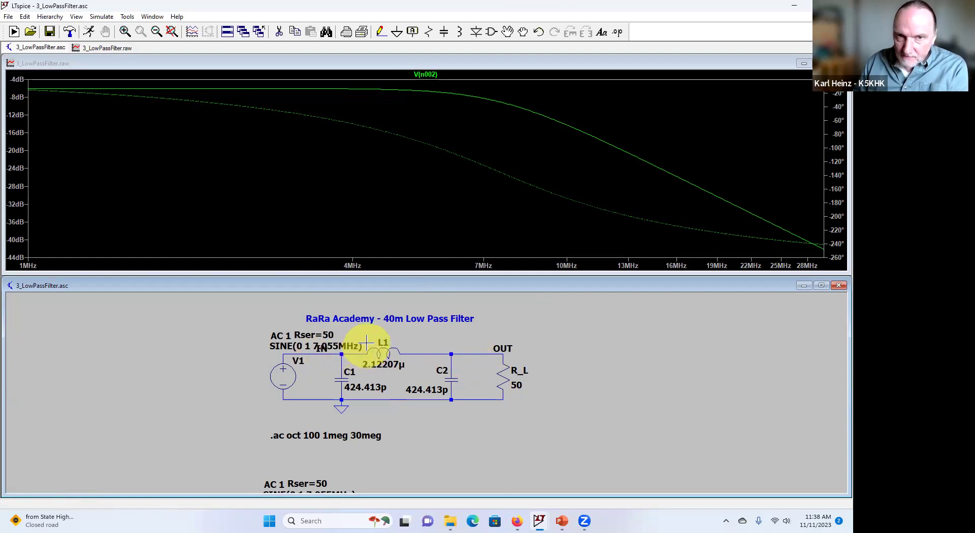
Try to add the trace expression V(OUT) / V(IN) to the existing frequency response plot.
{"action": "right_click", "coordinate": [346, 237]}
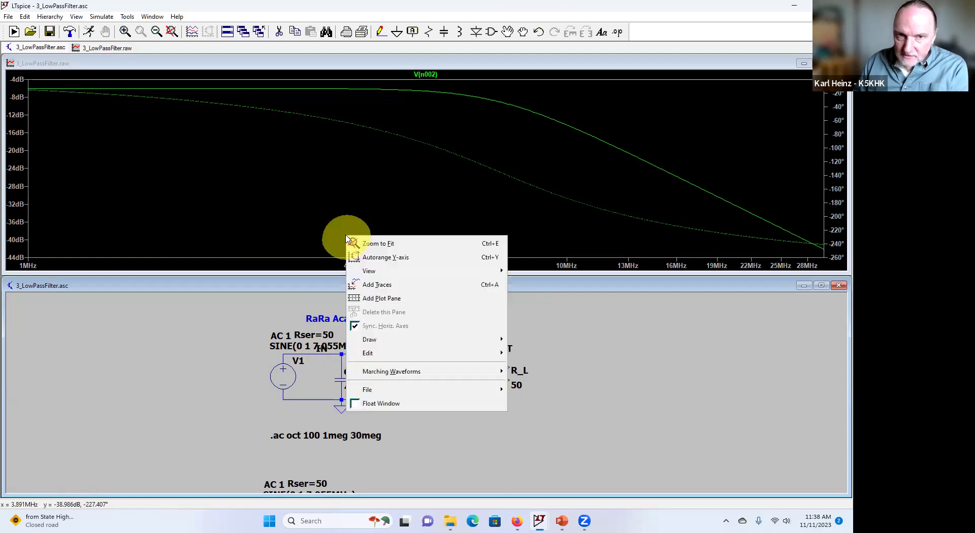
{"action": "left_click", "coordinate": [408, 285]}
{"action": "type", "text": "V(OUT"}
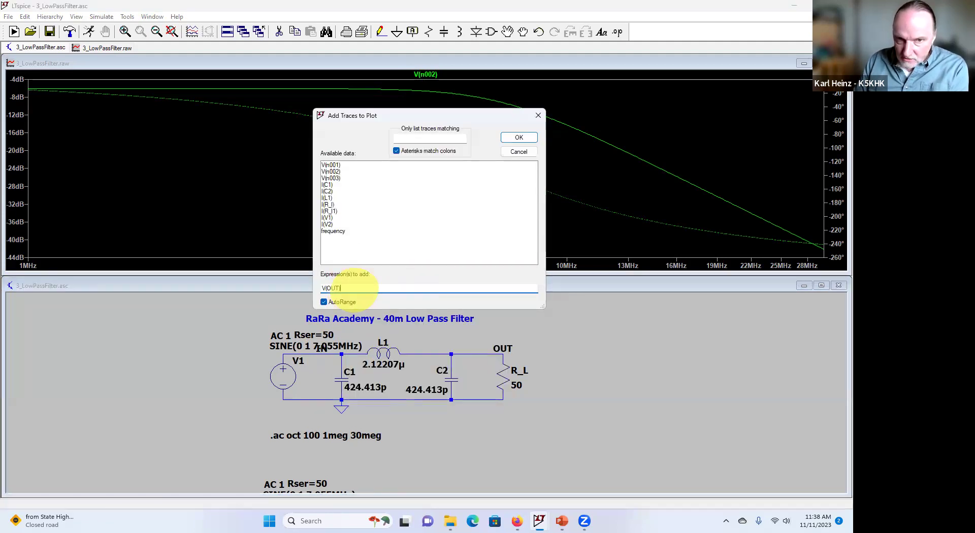
{"action": "type", "text": ") / "}
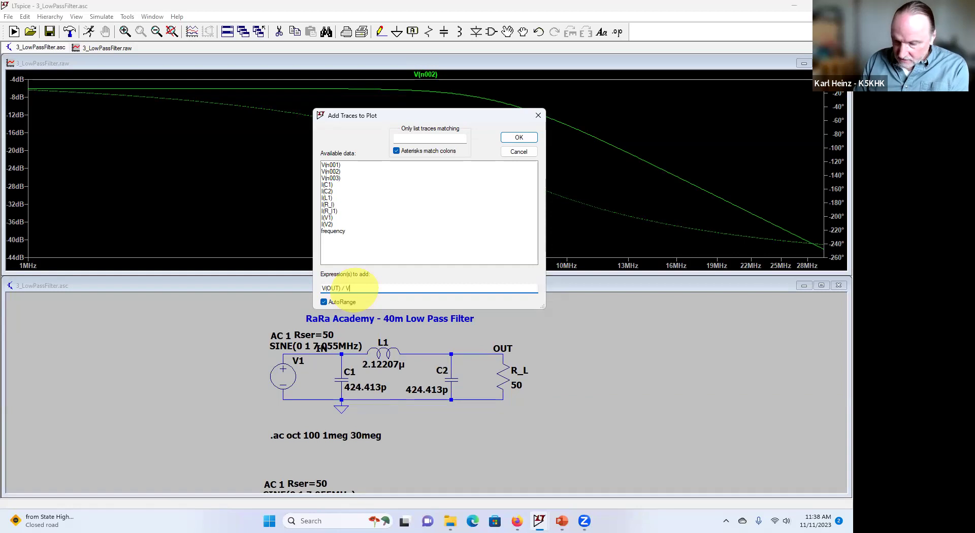
{"action": "type", "text": "V(IN"}
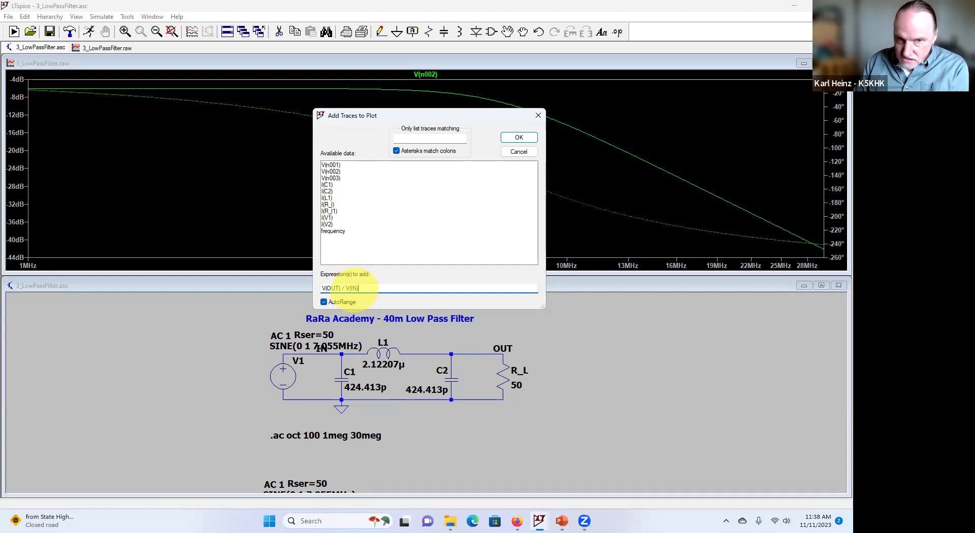
{"action": "type", "text": ")"}
{"action": "key", "text": "Return"}
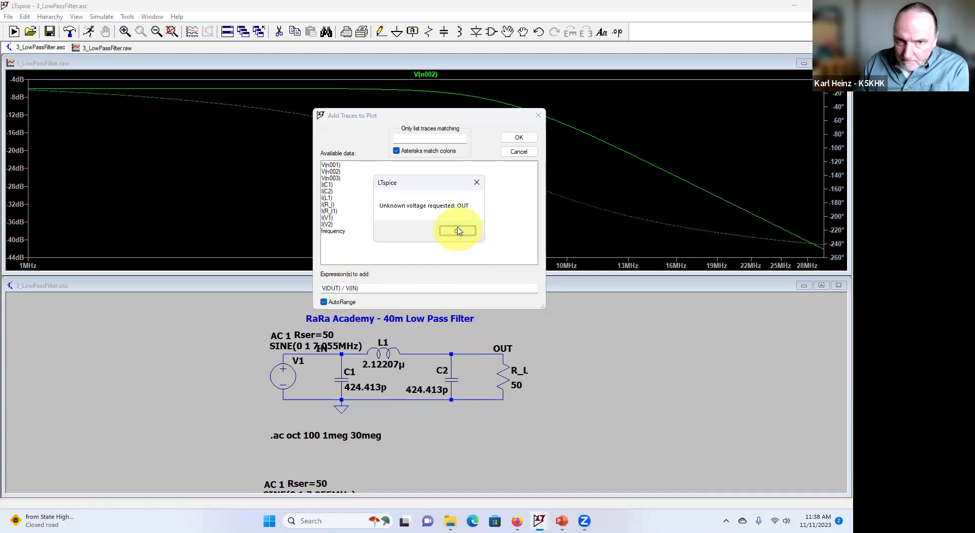
{"action": "left_click", "coordinate": [457, 231]}
{"action": "left_click", "coordinate": [517, 138]}
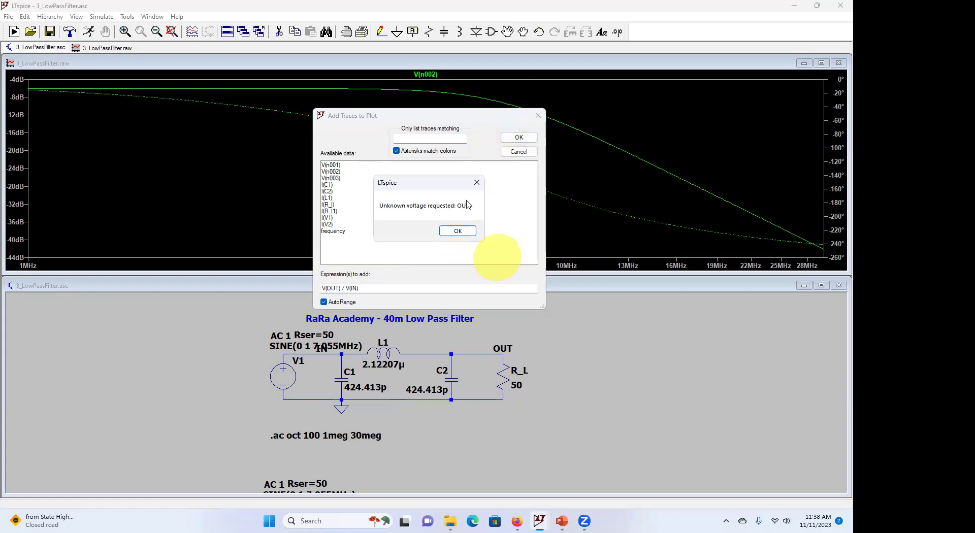
{"action": "left_click", "coordinate": [463, 231]}
{"action": "left_click", "coordinate": [518, 137]}
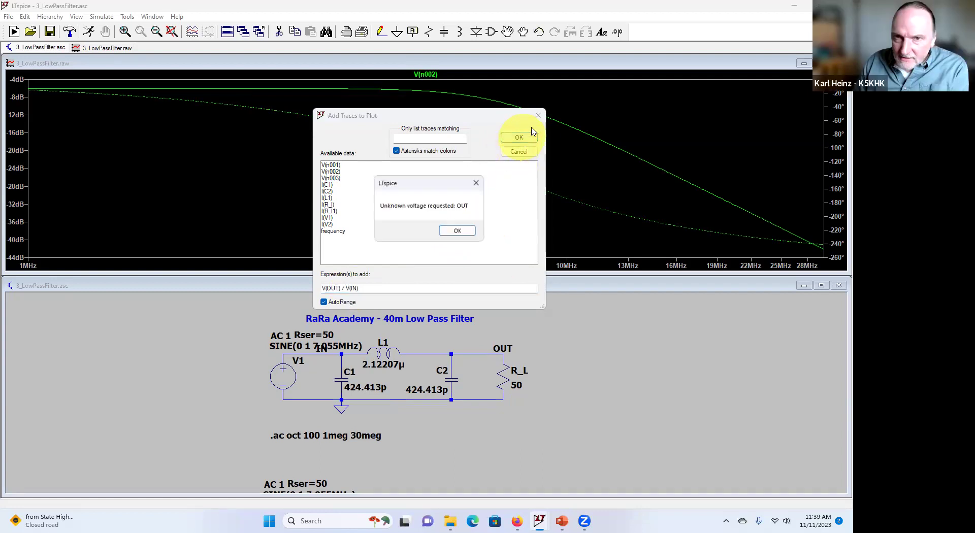
{"action": "left_click", "coordinate": [457, 231]}
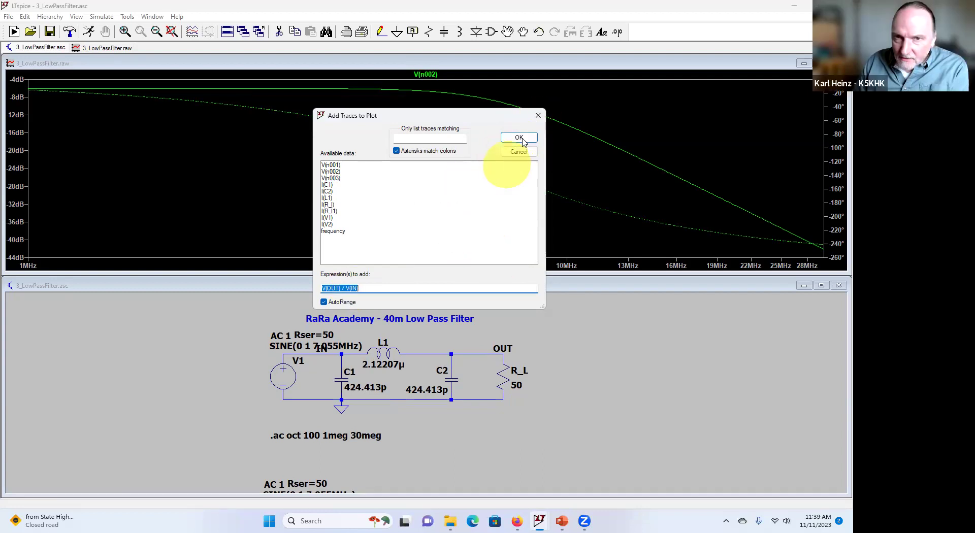
{"action": "left_click", "coordinate": [539, 118]}
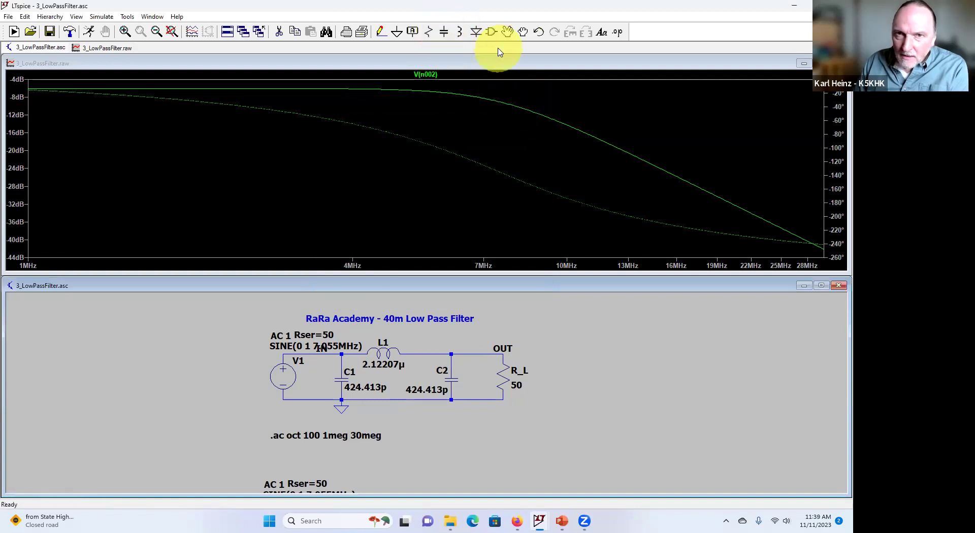
Pick up the OUT label and reattach it to the node above R_L.
{"action": "left_click", "coordinate": [507, 31]}
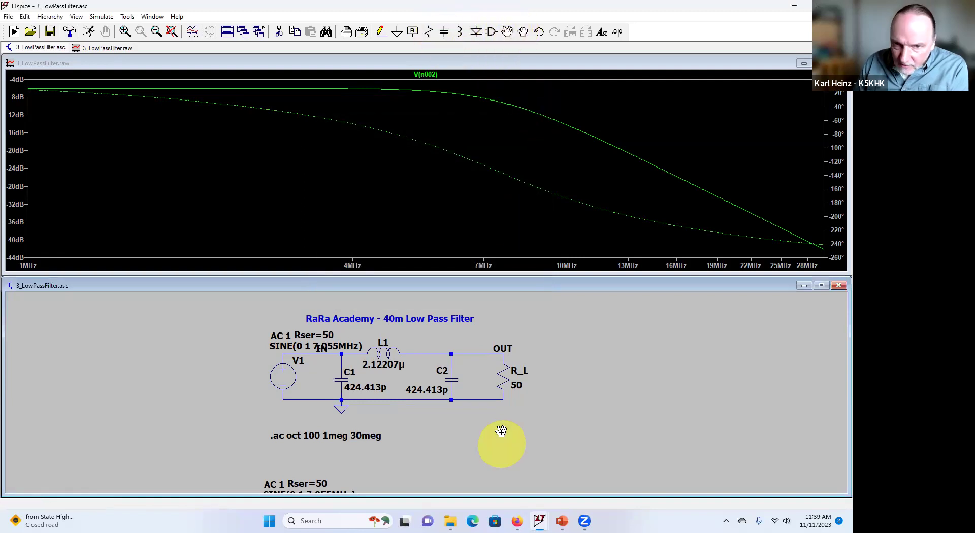
{"action": "left_click", "coordinate": [503, 347]}
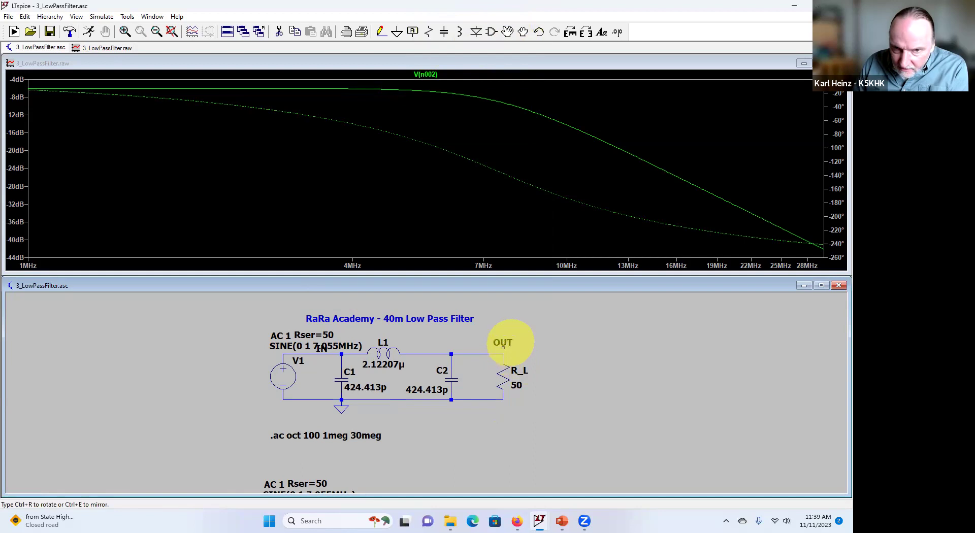
{"action": "left_click", "coordinate": [503, 354]}
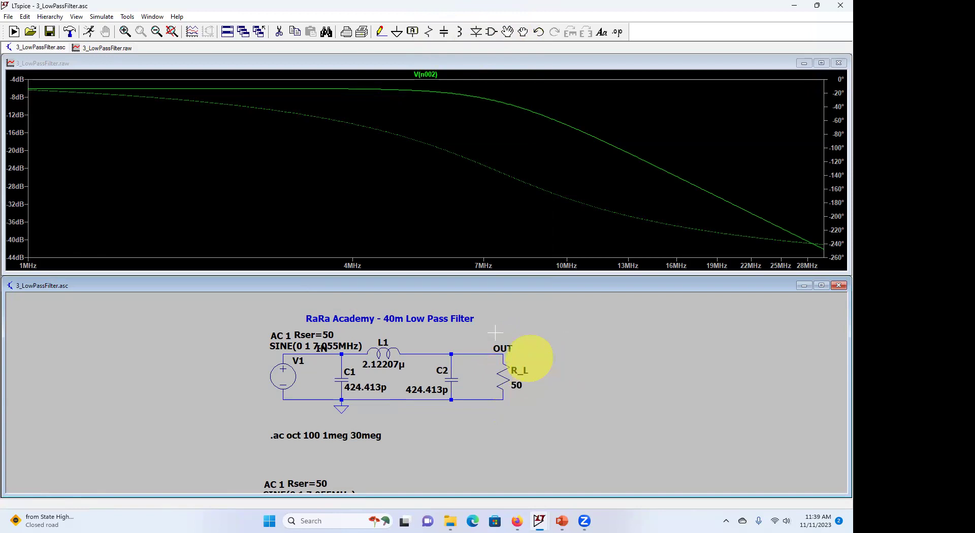
Try to add the input voltage V(IN) as a trace in the frequency response plot.
{"action": "right_click", "coordinate": [460, 268]}
{"action": "left_click", "coordinate": [458, 268]}
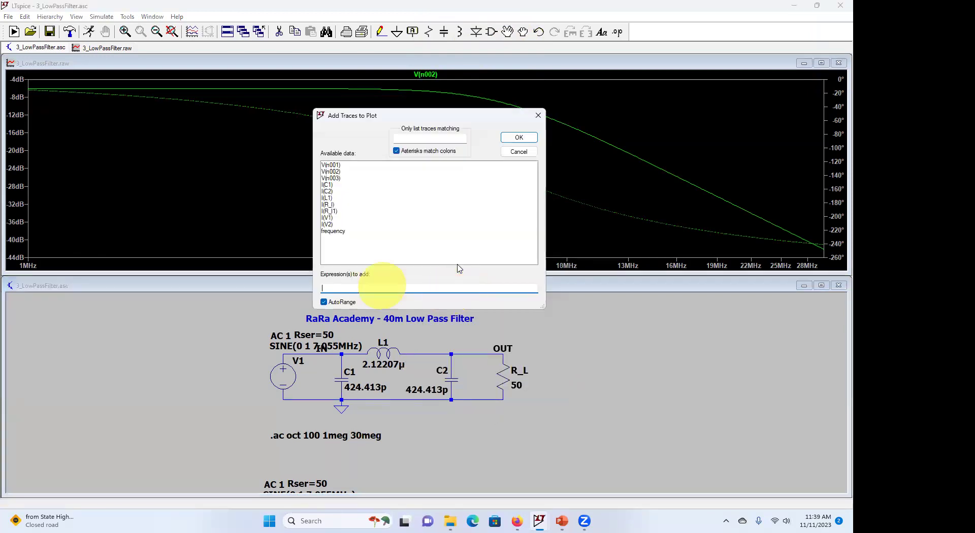
{"action": "type", "text": "V(IN)"}
{"action": "key", "text": "Return"}
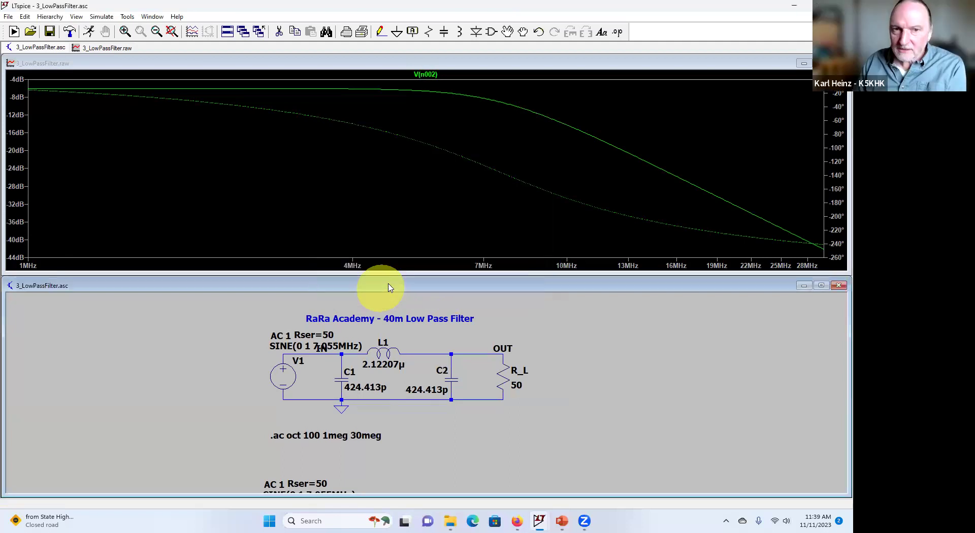
Rerun the AC simulation with the labelled nets and try to add the trace expression V(OUT) / V (IN).
{"action": "left_click", "coordinate": [89, 32]}
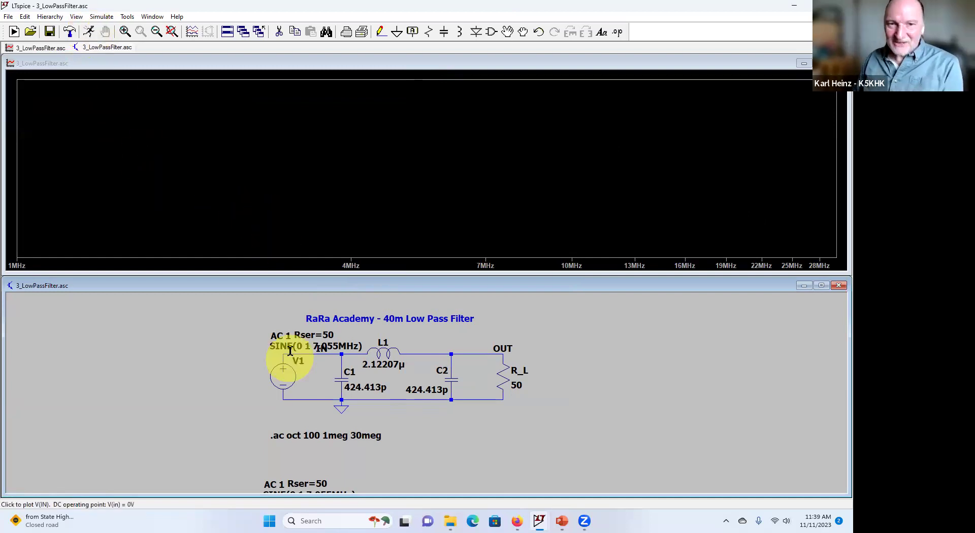
{"action": "right_click", "coordinate": [389, 198]}
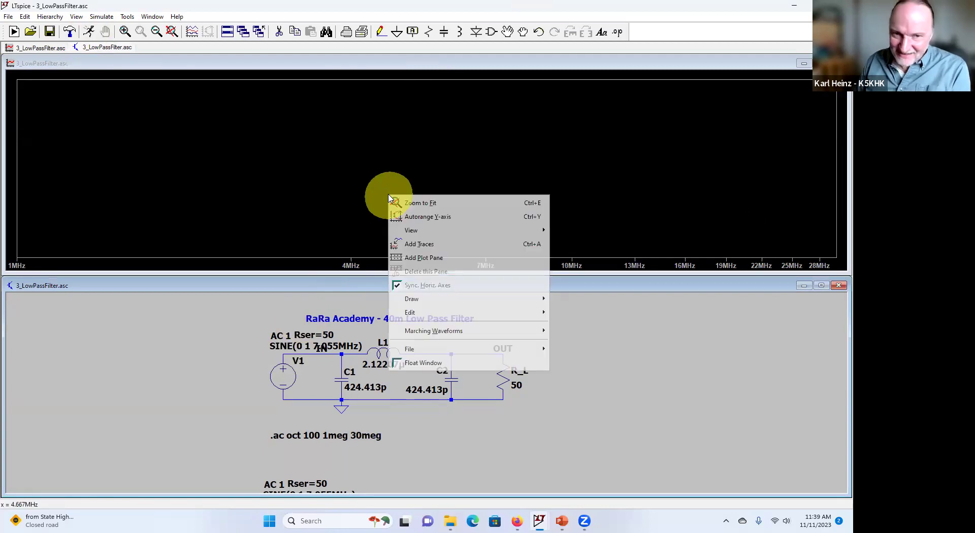
{"action": "left_click", "coordinate": [415, 244]}
{"action": "type", "text": "V("}
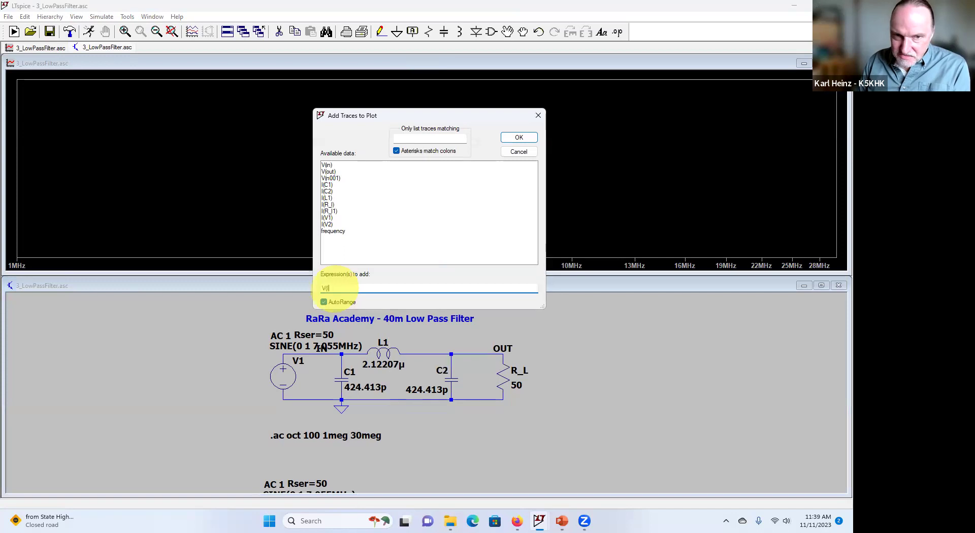
{"action": "type", "text": "OUT) /"}
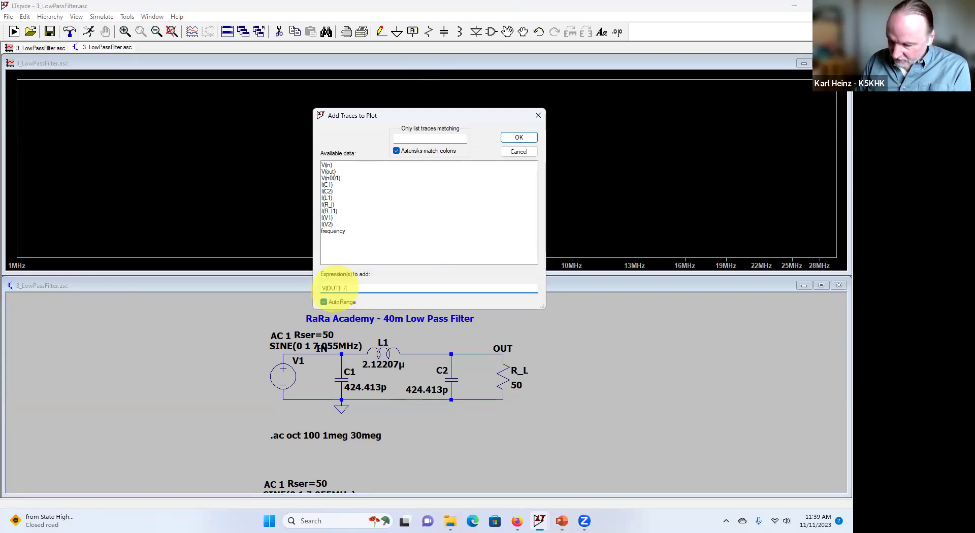
{"action": "type", "text": " V "}
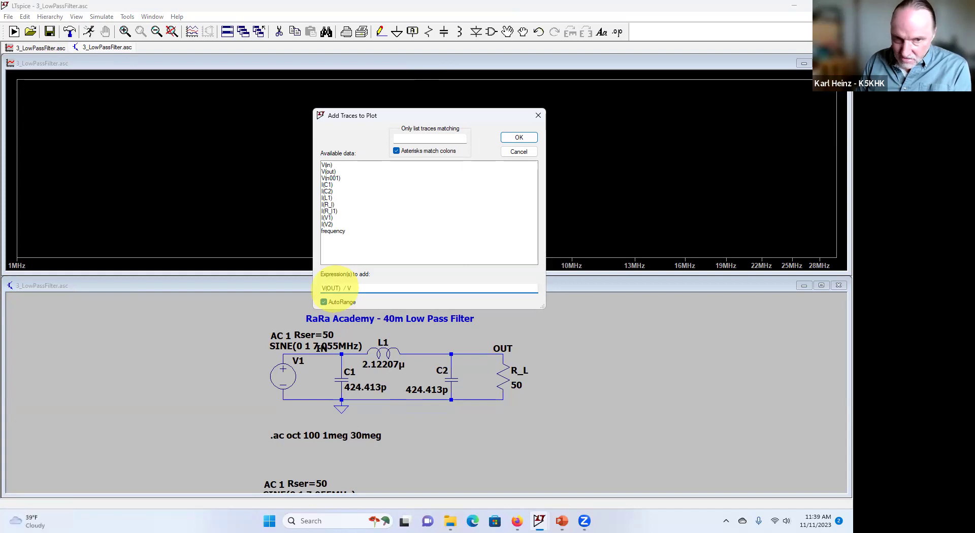
{"action": "type", "text": "(IN)"}
{"action": "key", "text": "Return"}
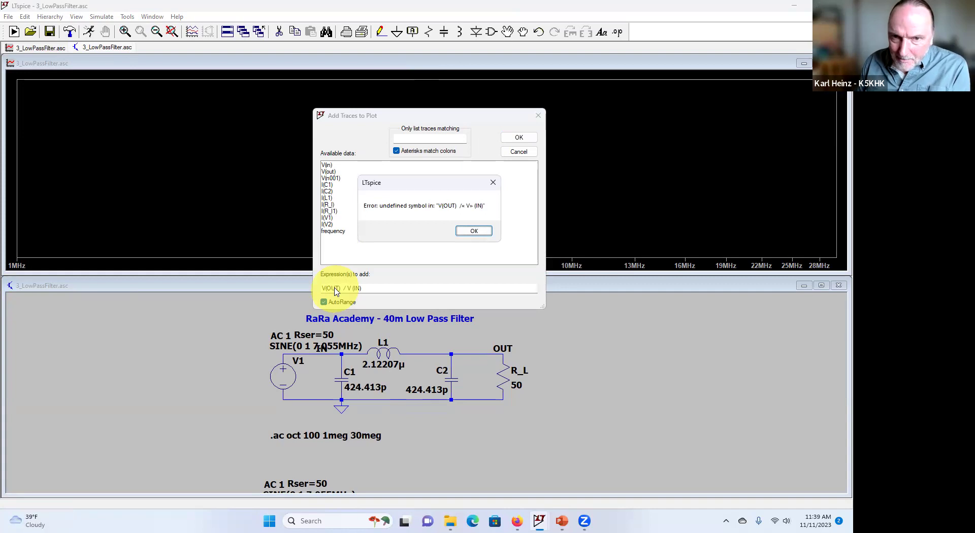
{"action": "left_click", "coordinate": [473, 229]}
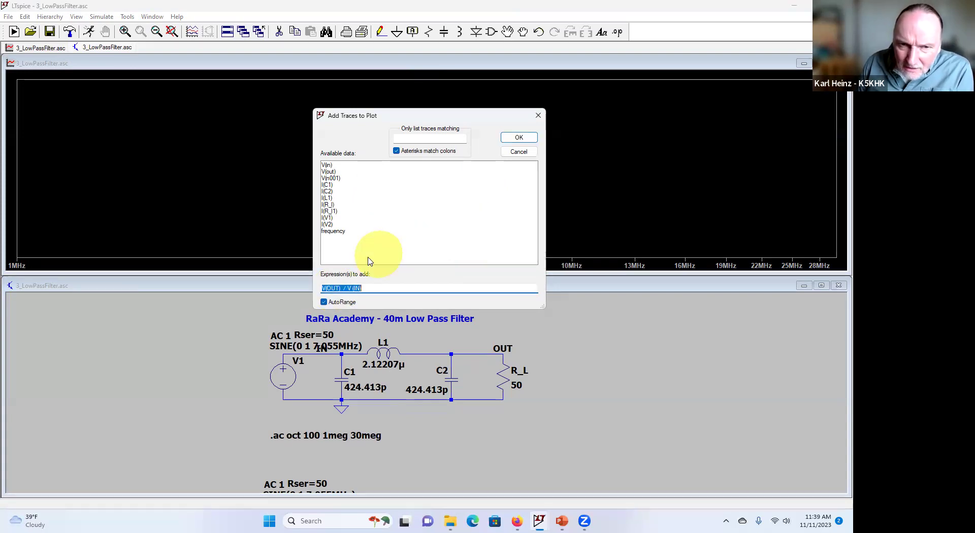
Remove the space before (IN) in the expression and plot V(OUT) / V(IN).
{"action": "left_click", "coordinate": [351, 287]}
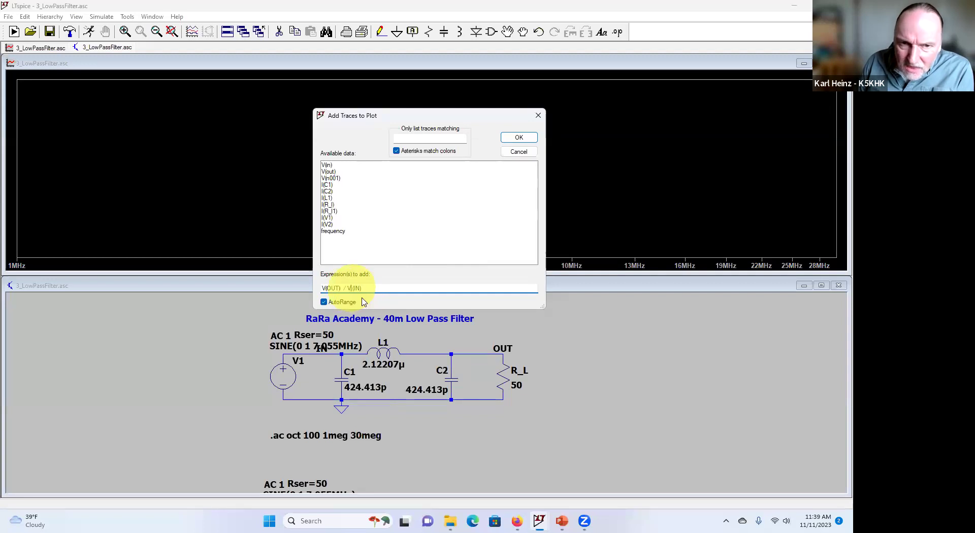
{"action": "key", "text": "Delete"}
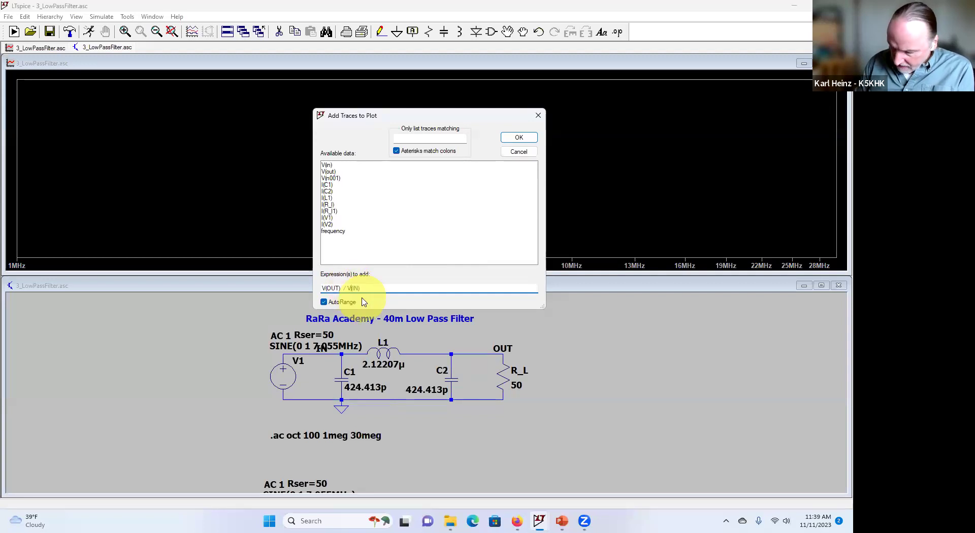
{"action": "key", "text": "Return"}
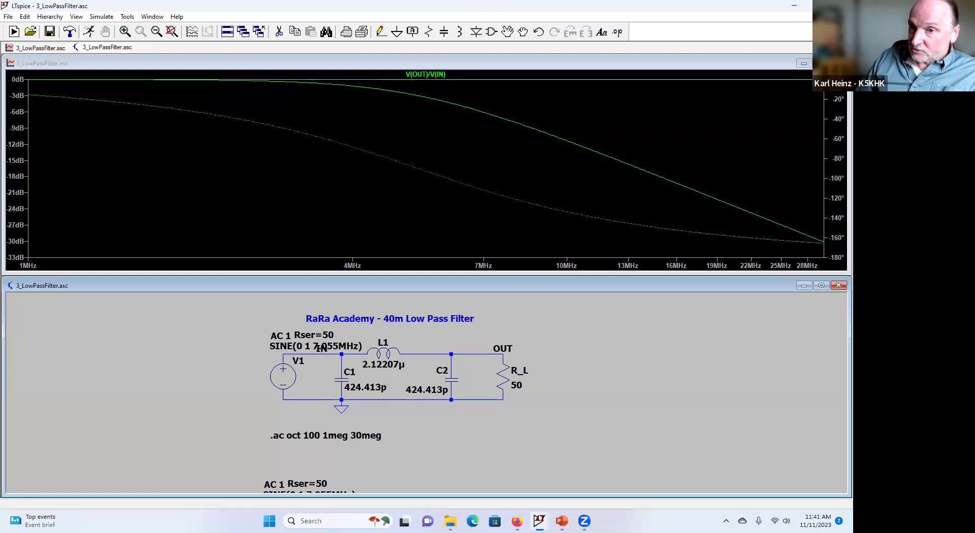
Close the waveform plot and the 3_LowPassFilter schematic, discarding the changes.
{"action": "left_click", "coordinate": [838, 63]}
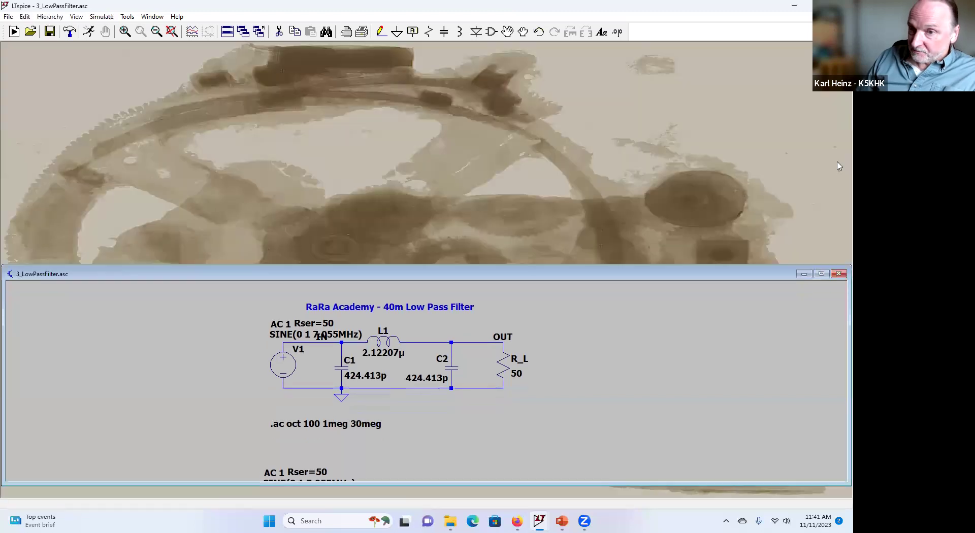
{"action": "left_click", "coordinate": [838, 274]}
{"action": "left_click", "coordinate": [471, 282]}
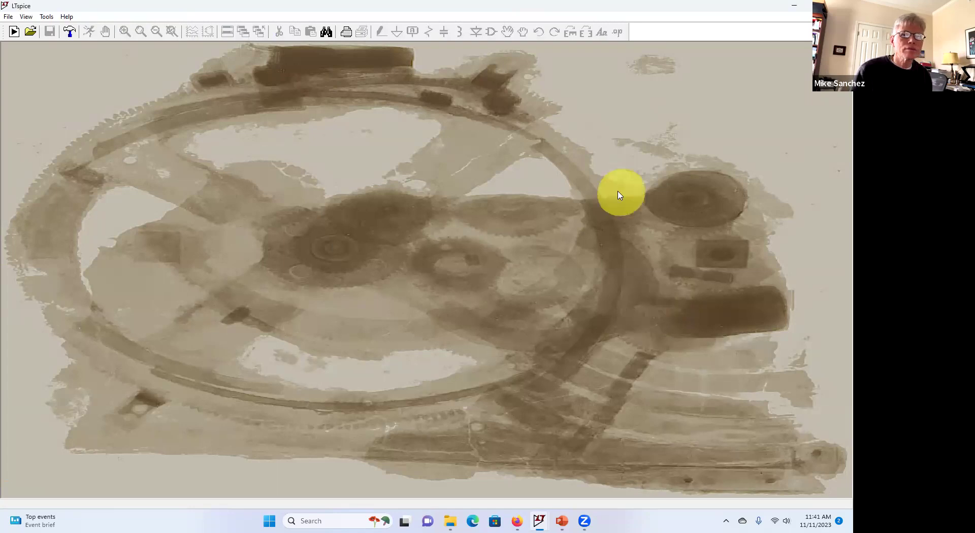
Switch to File Explorer and open 4_NC40A_LP_Improved.asc from the 4_NC40A_LP_Improved folder in Circuits.
{"action": "left_click", "coordinate": [9, 18]}
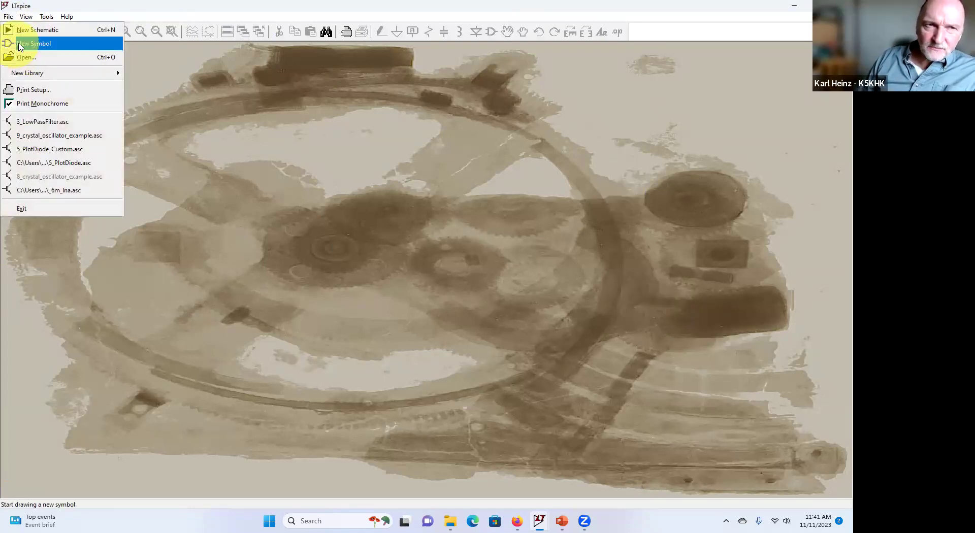
{"action": "left_click", "coordinate": [264, 115]}
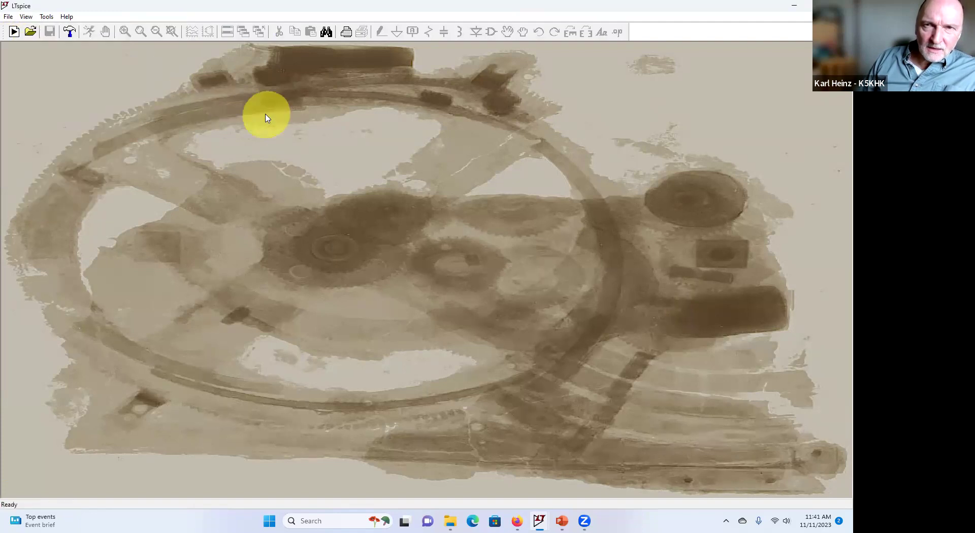
{"action": "left_click", "coordinate": [792, 8]}
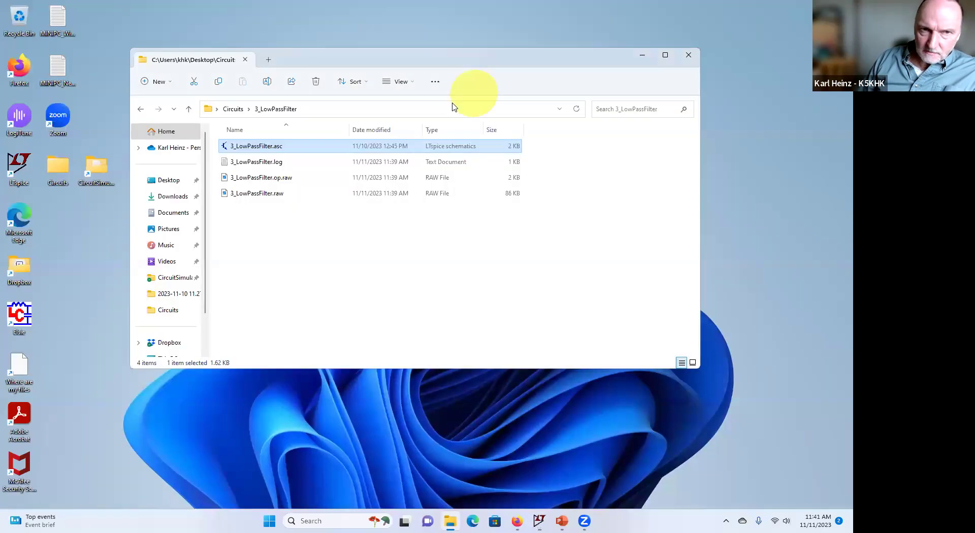
{"action": "left_click", "coordinate": [190, 108]}
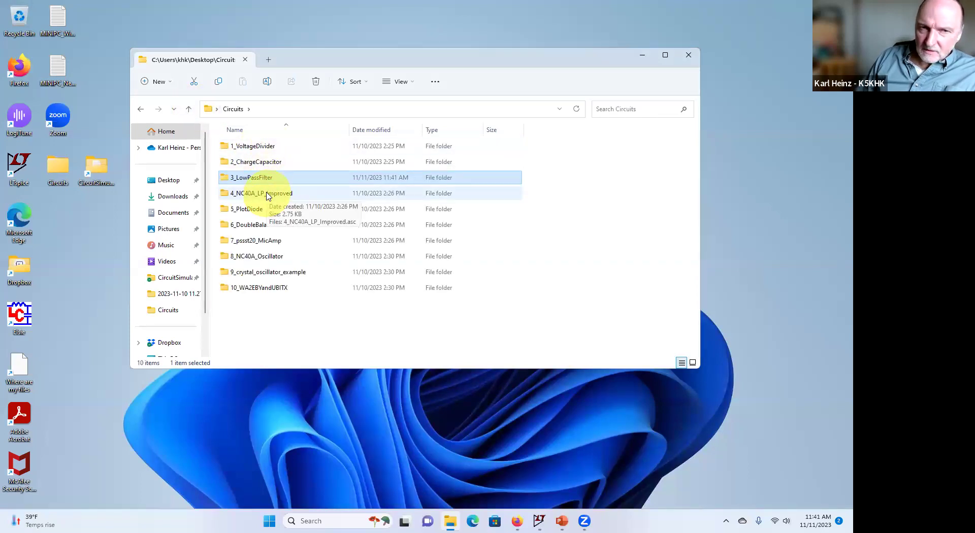
{"action": "double_click", "coordinate": [267, 195]}
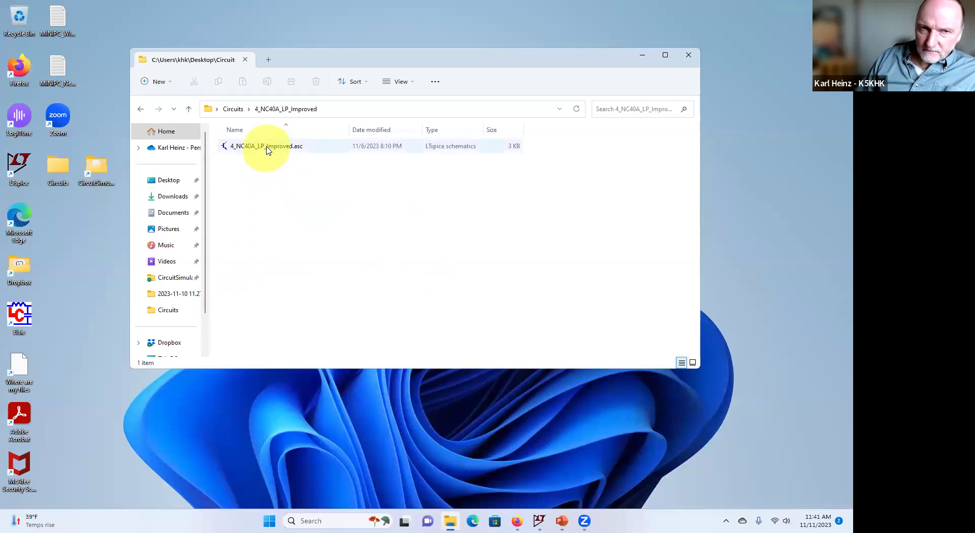
{"action": "double_click", "coordinate": [267, 147]}
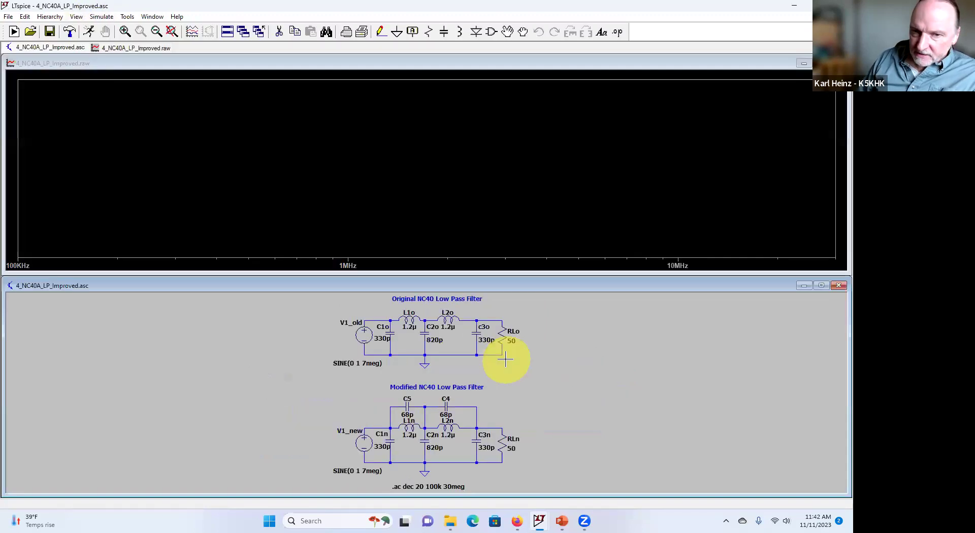
Plot the output voltage above RLo in the original filter and above RLn in the modified filter for comparison.
{"action": "left_click", "coordinate": [496, 320]}
{"action": "left_click", "coordinate": [501, 429]}
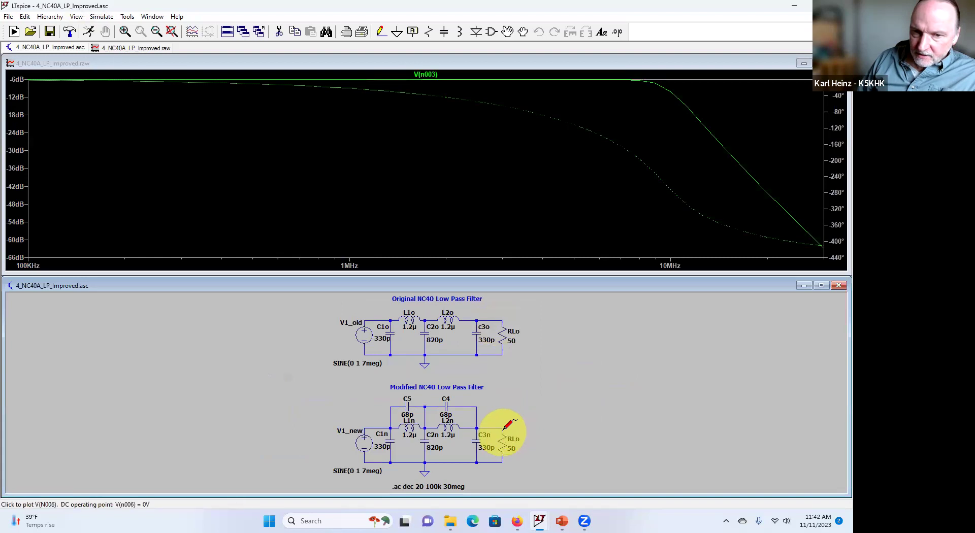
{"action": "left_click", "coordinate": [463, 175]}
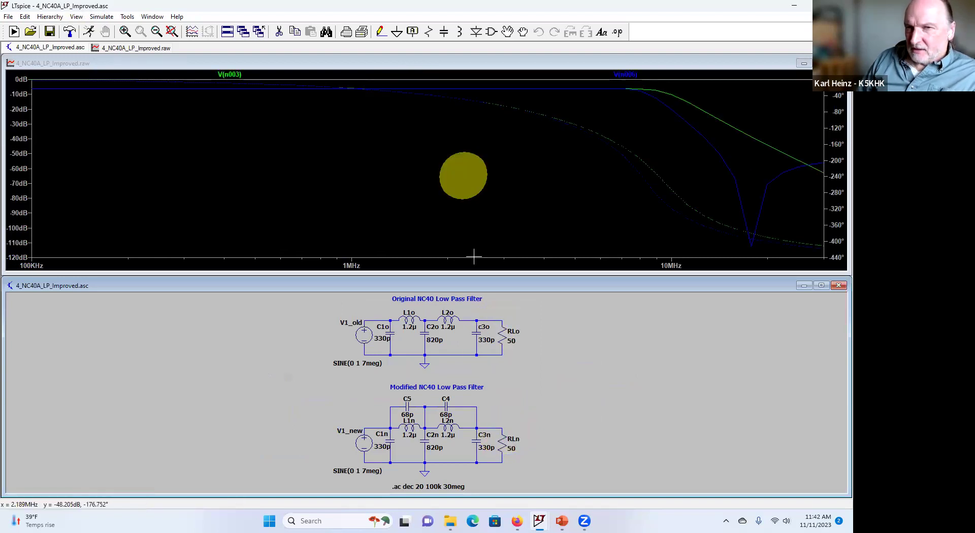
{"action": "mouse_move", "coordinate": [611, 91]}
{"action": "left_mouse_down"}
{"action": "mouse_move", "coordinate": [631, 86]}
{"action": "mouse_move", "coordinate": [708, 109]}
{"action": "mouse_move", "coordinate": [683, 92]}
{"action": "mouse_move", "coordinate": [812, 153]}
{"action": "mouse_move", "coordinate": [587, 92]}
{"action": "mouse_move", "coordinate": [649, 92]}
{"action": "mouse_move", "coordinate": [632, 90]}
{"action": "left_mouse_up"}
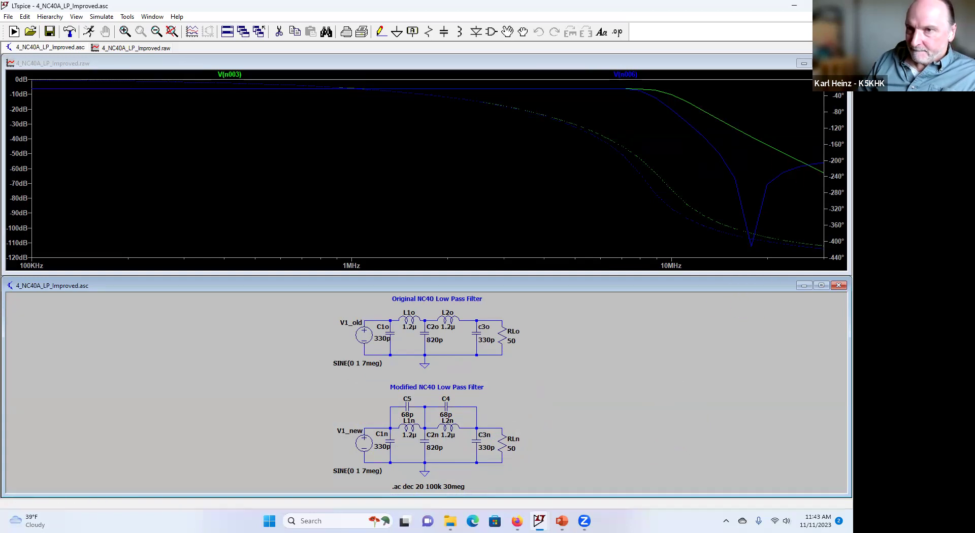
Close the waveform plot and its schematic, and reopen 4_NC40A_LP_Improved.asc from the recent files.
{"action": "left_click", "coordinate": [838, 63]}
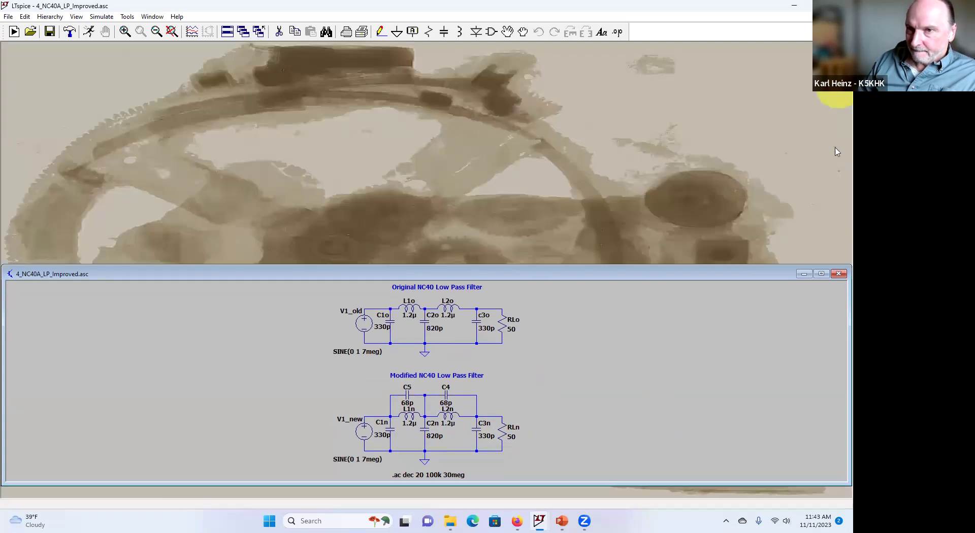
{"action": "left_click", "coordinate": [837, 274]}
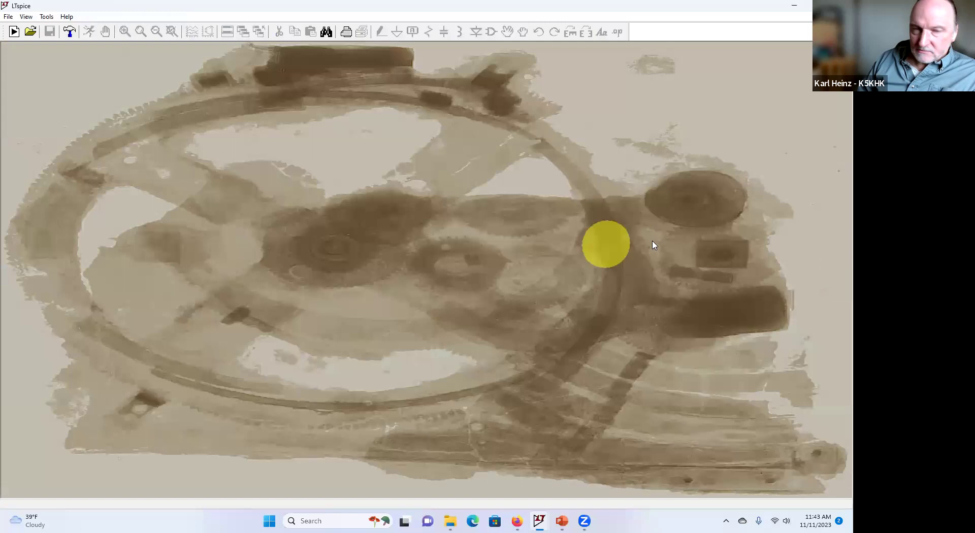
{"action": "left_click", "coordinate": [9, 17]}
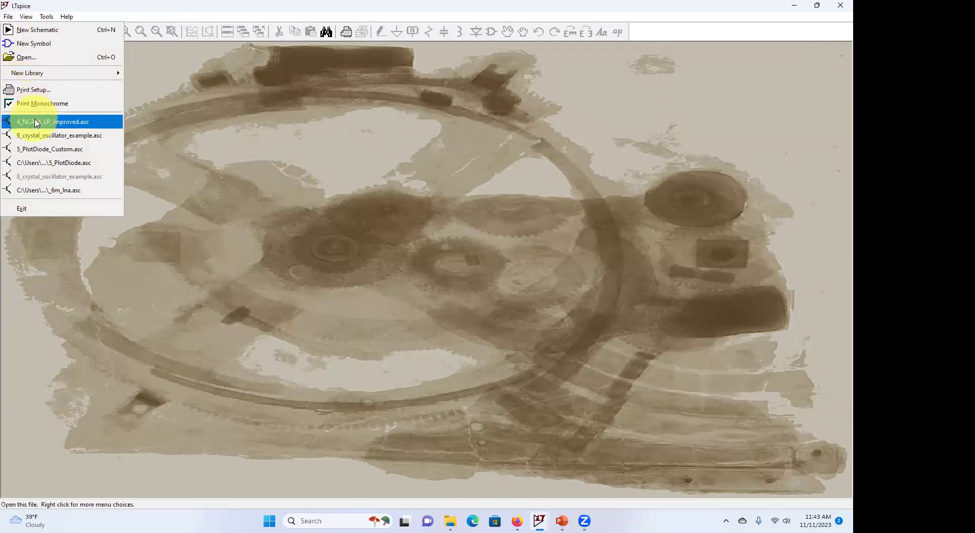
{"action": "left_click", "coordinate": [75, 122]}
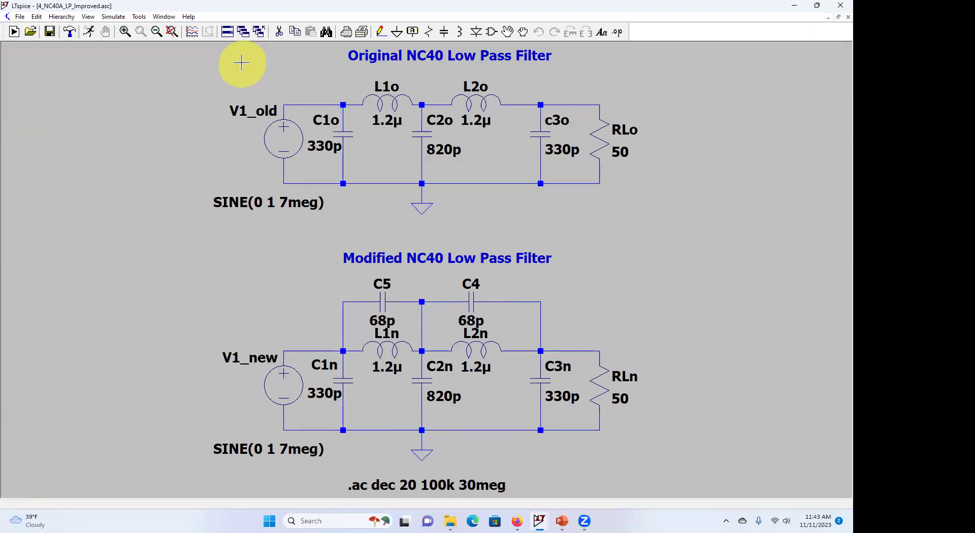
Try to duplicate the entire original NC40 filter circuit over the modified filter, then cancel the copy.
{"action": "right_click", "coordinate": [149, 71]}
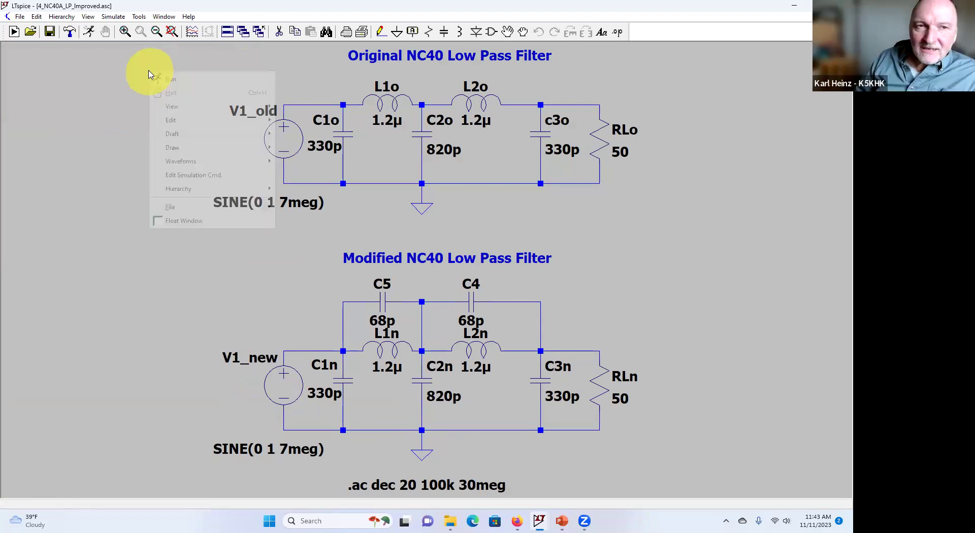
{"action": "mouse_move", "coordinate": [174, 120]}
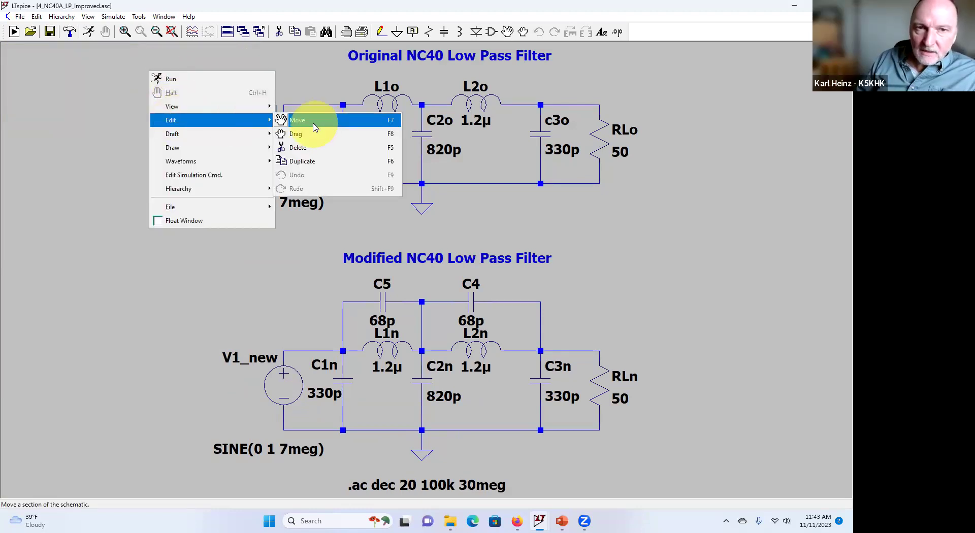
{"action": "left_click", "coordinate": [304, 161]}
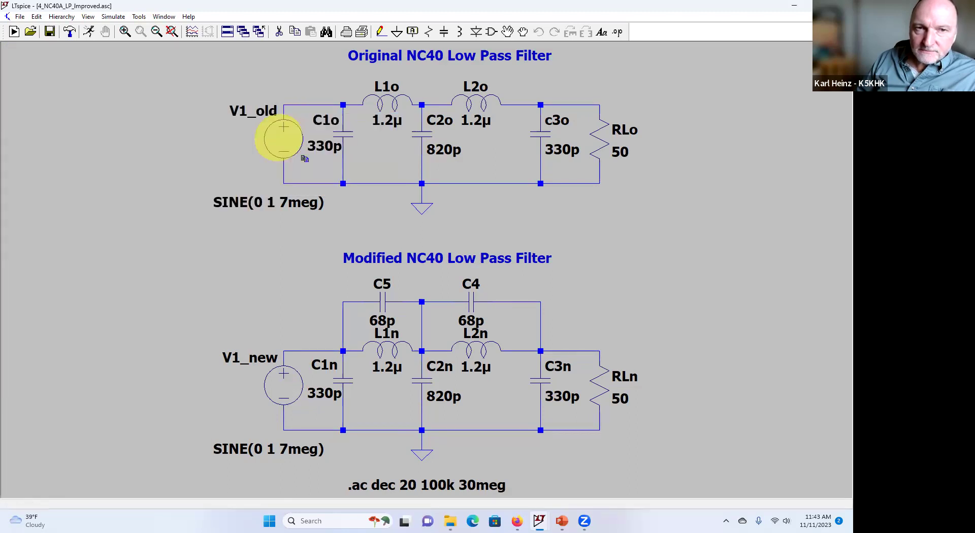
{"action": "left_click_drag", "start_coordinate": [196, 66], "coordinate": [687, 217]}
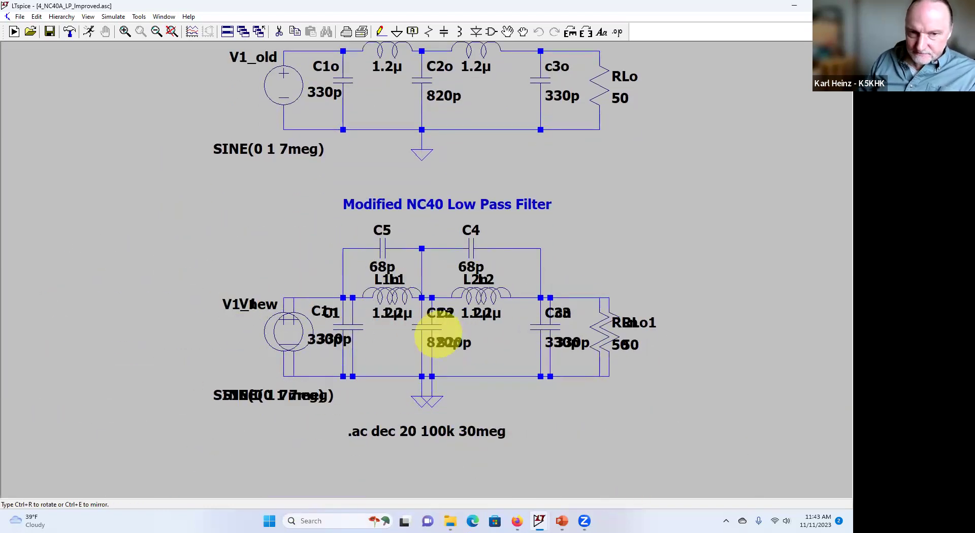
{"action": "key", "text": "Escape"}
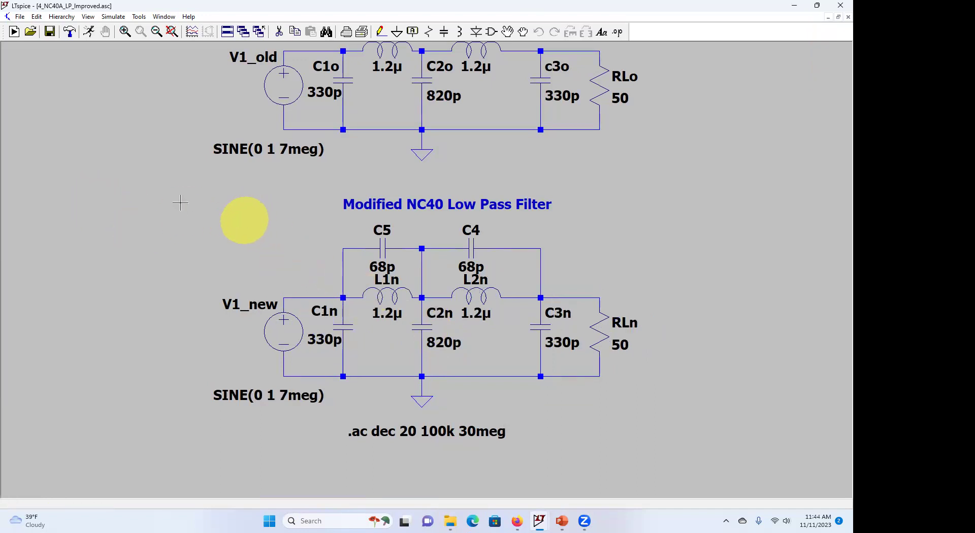
{"action": "left_click_drag", "start_coordinate": [126, 191], "coordinate": [135, 233]}
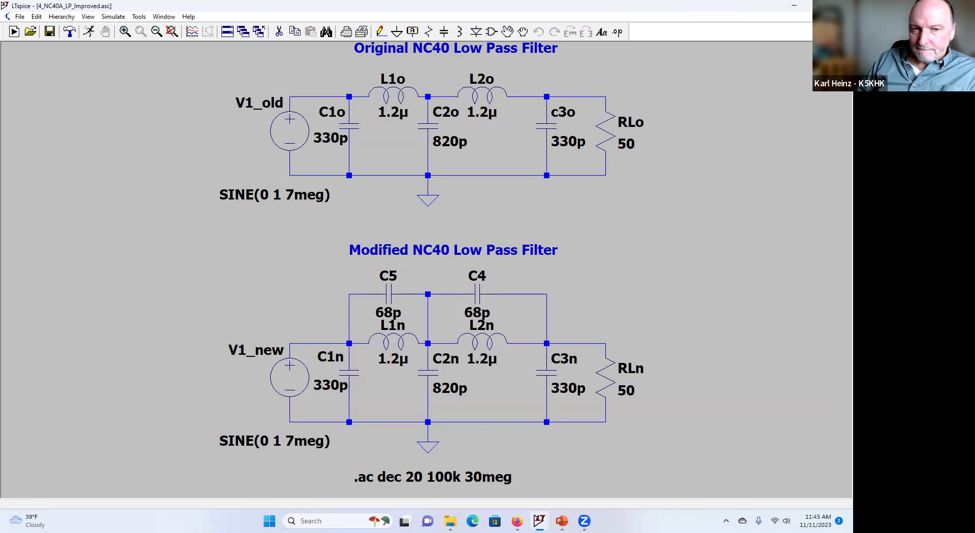
Close the 4_NC40A_LP_Improved schematic.
{"action": "left_click", "coordinate": [840, 16]}
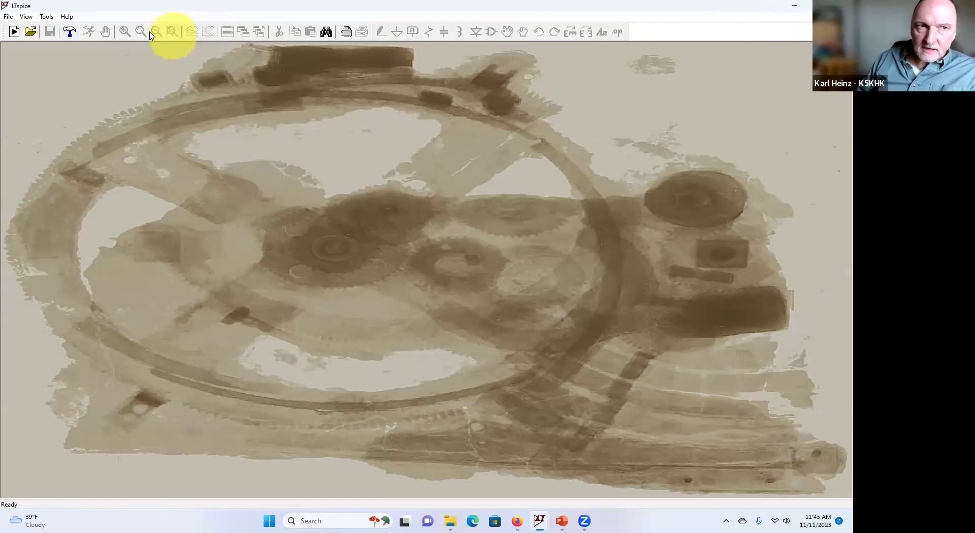
{"action": "left_click", "coordinate": [8, 19]}
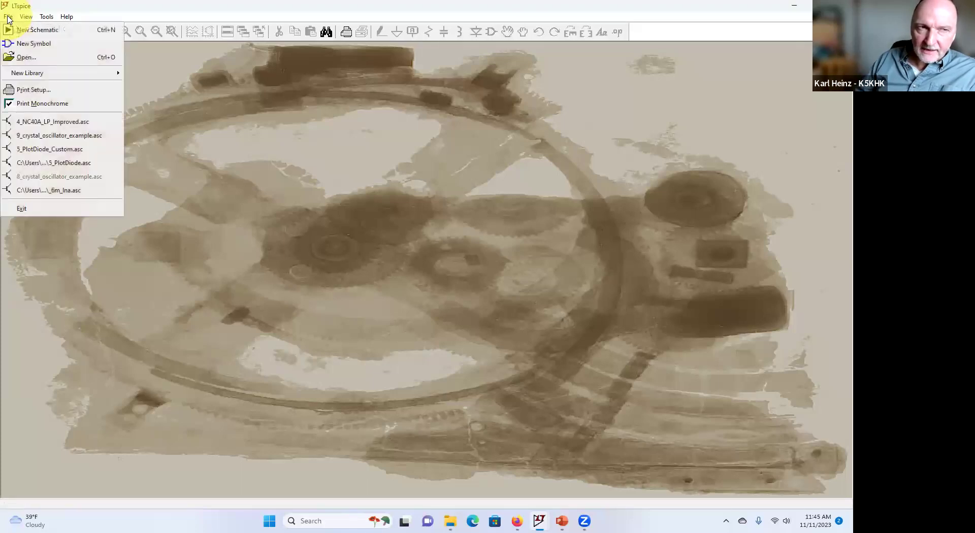
{"action": "left_click", "coordinate": [147, 84]}
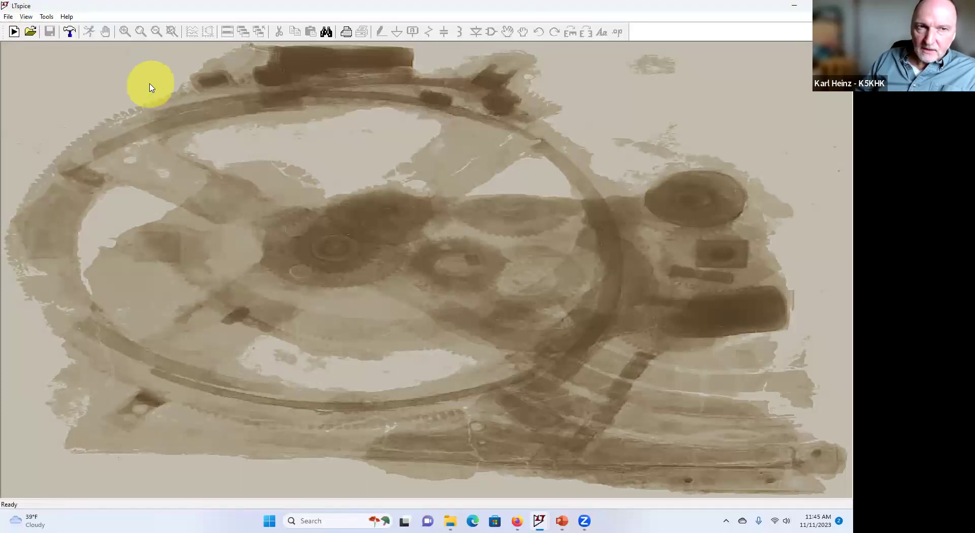
Switch to File Explorer and open 5_PlotDiode.asc from the 5_PlotDiode folder in Circuits.
{"action": "left_click", "coordinate": [796, 5]}
{"action": "left_click", "coordinate": [533, 58]}
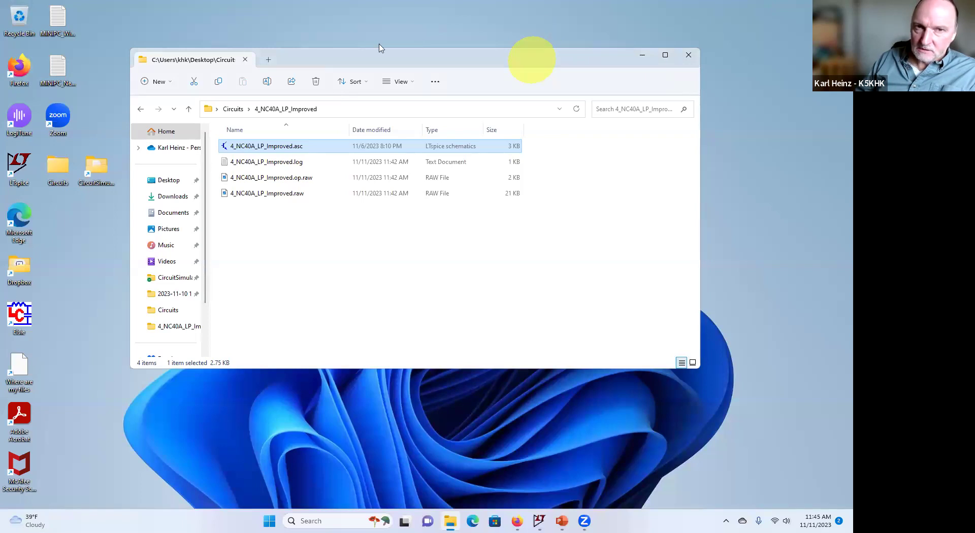
{"action": "left_click_drag", "start_coordinate": [380, 48], "coordinate": [455, 34]}
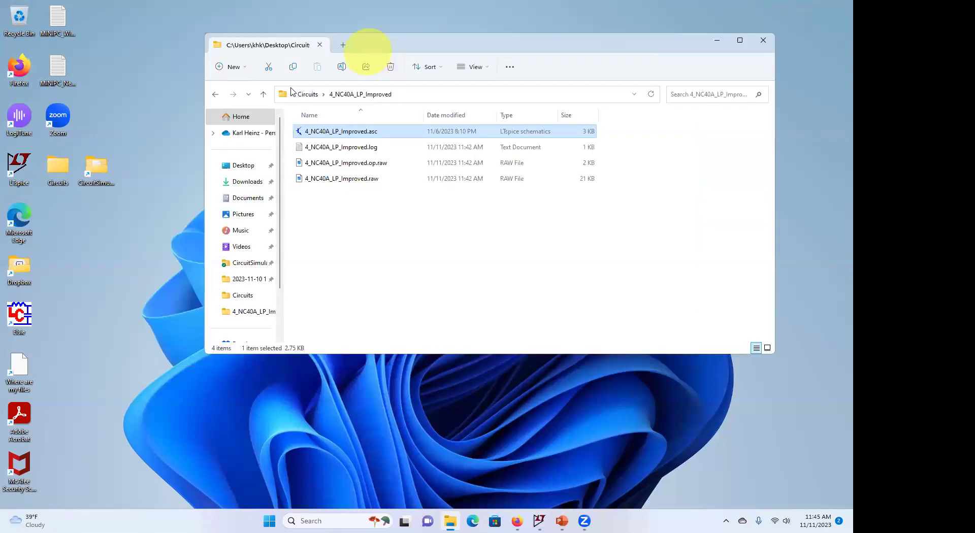
{"action": "left_click", "coordinate": [262, 94]}
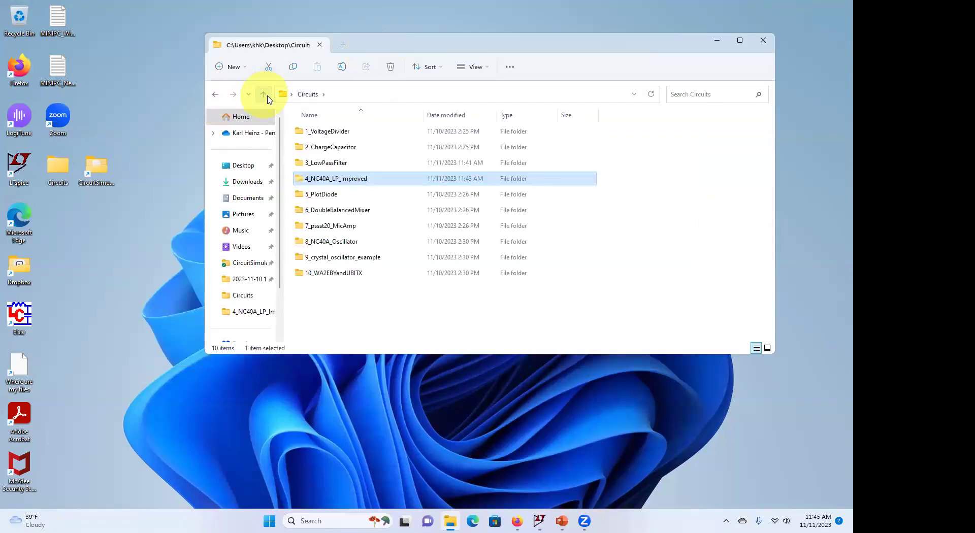
{"action": "left_click", "coordinate": [321, 198]}
{"action": "double_click", "coordinate": [321, 198]}
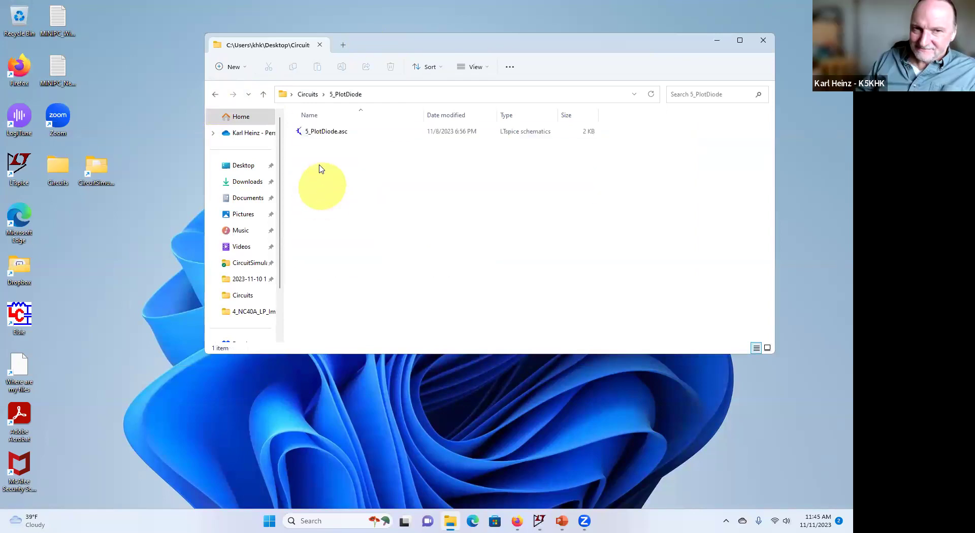
{"action": "double_click", "coordinate": [313, 133]}
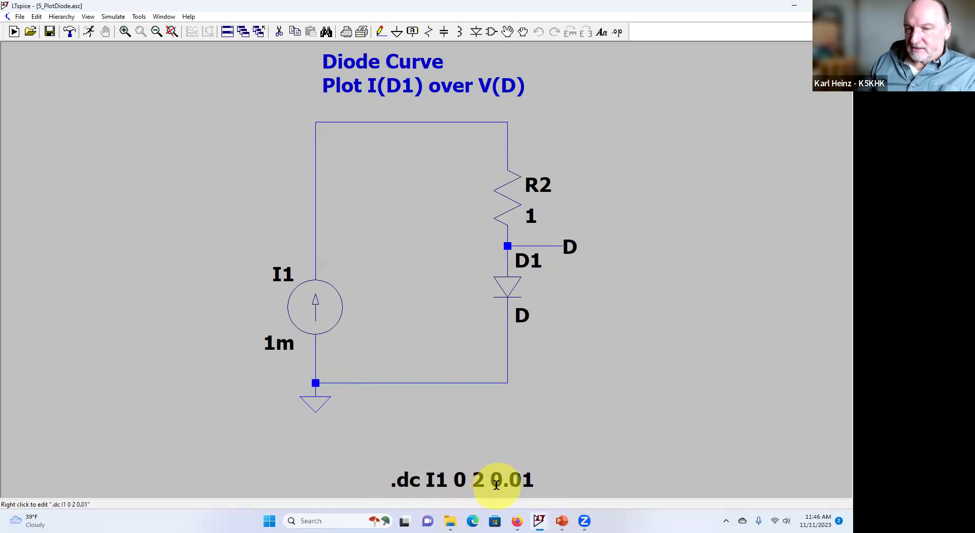
Run the DC sweep simulation of the diode circuit and plot the voltage at node D.
{"action": "left_click", "coordinate": [90, 33]}
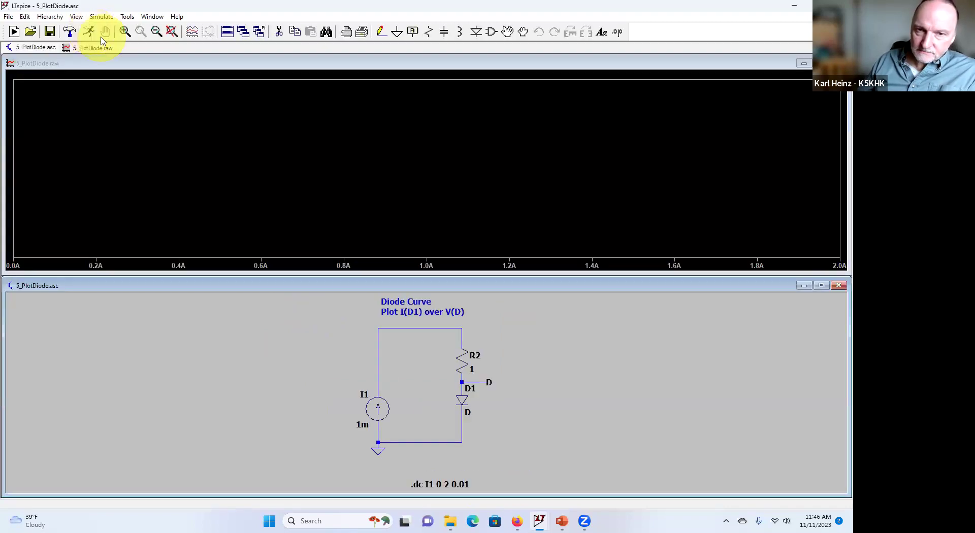
{"action": "left_click", "coordinate": [486, 382]}
{"action": "left_click", "coordinate": [583, 399]}
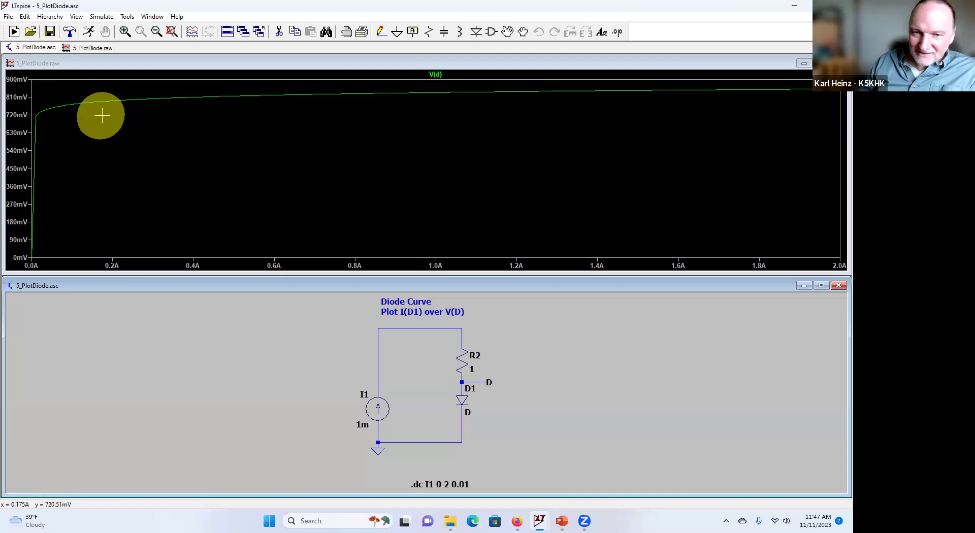
Replace the plotted V(d) expression with the diode current I(D1).
{"action": "right_click", "coordinate": [435, 75]}
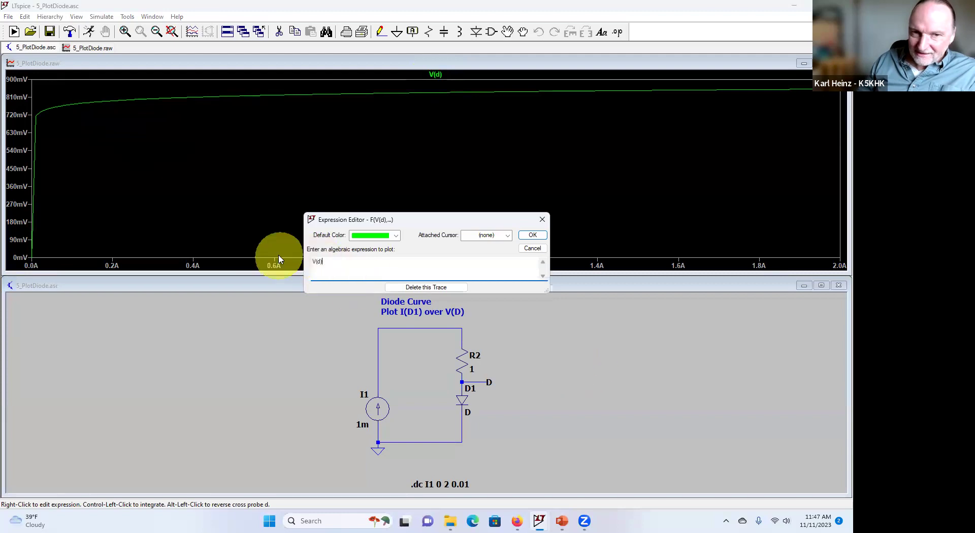
{"action": "left_click_drag", "start_coordinate": [324, 261], "coordinate": [294, 257]}
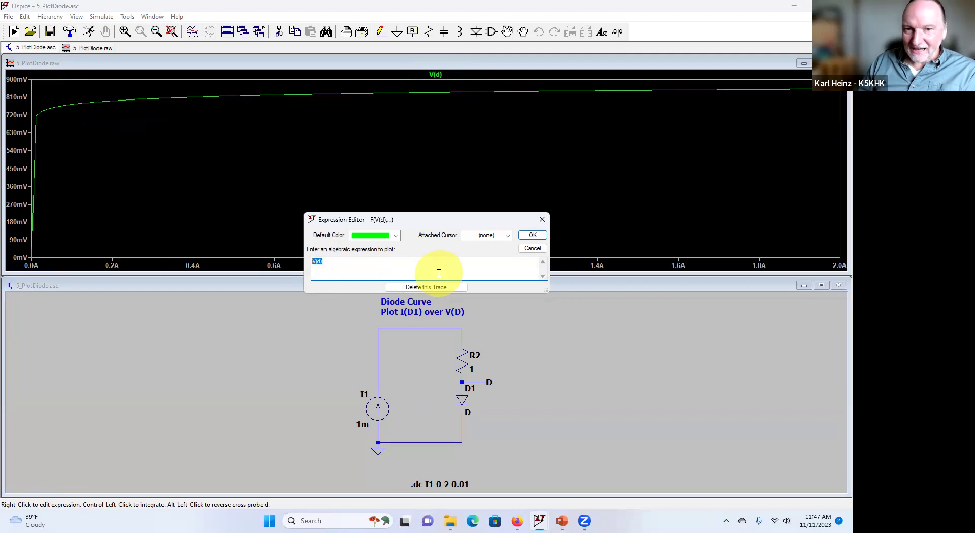
{"action": "type", "text": "D1"}
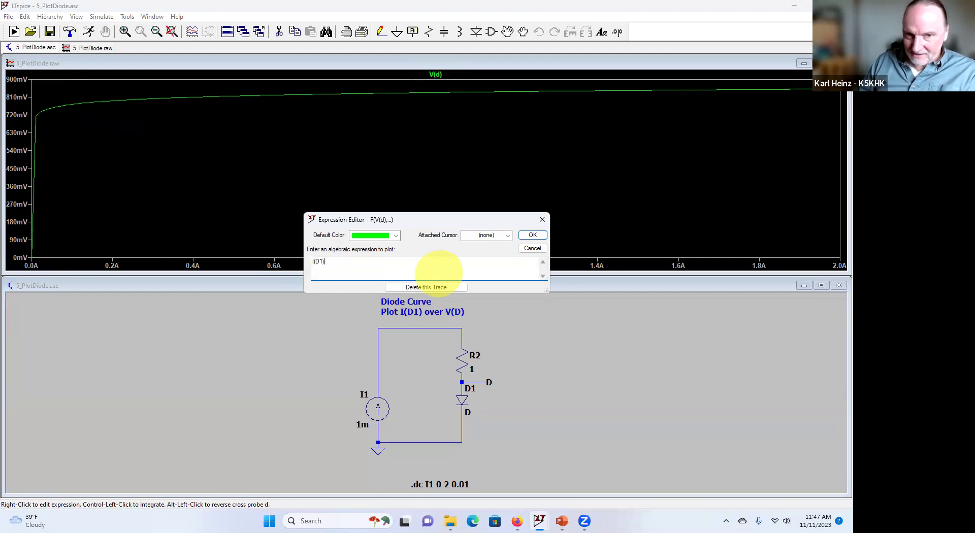
{"action": "type", "text": ")"}
{"action": "key", "text": "Return"}
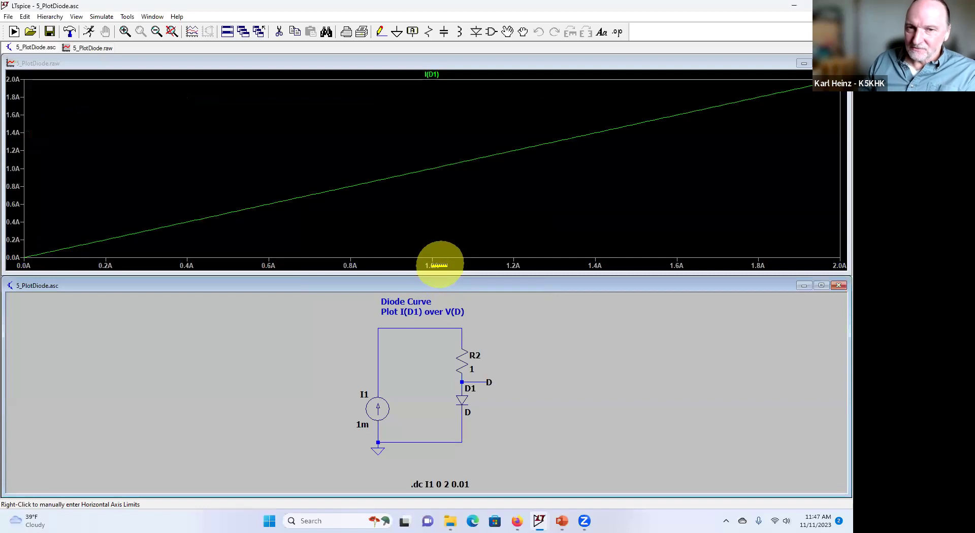
Set the plot's horizontal axis quantity to V(D) to obtain the diode curve.
{"action": "right_click", "coordinate": [439, 264]}
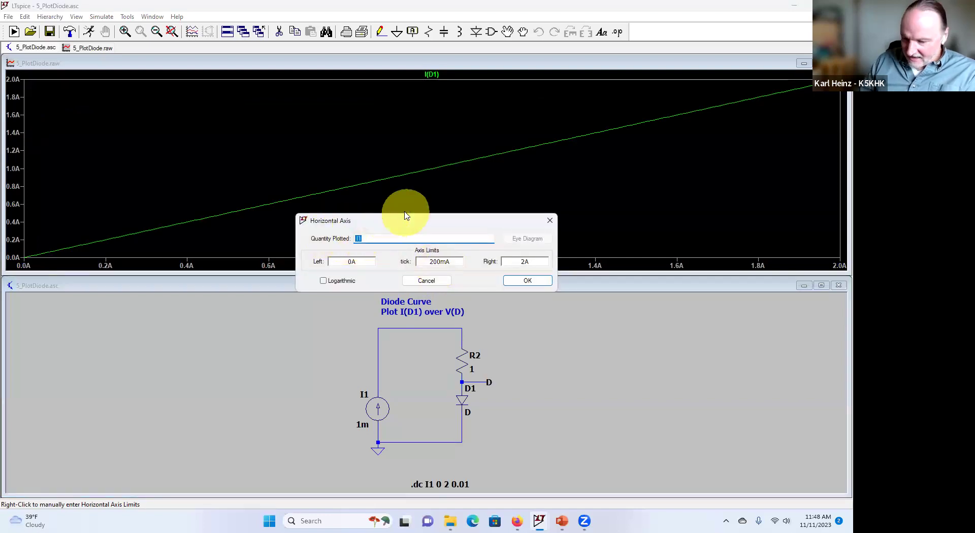
{"action": "type", "text": "V(D)"}
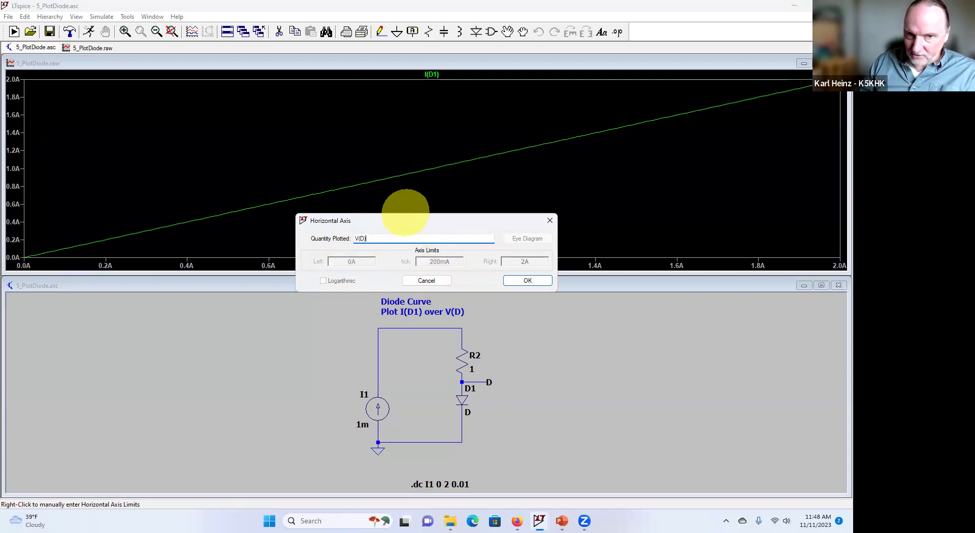
{"action": "left_click", "coordinate": [539, 281]}
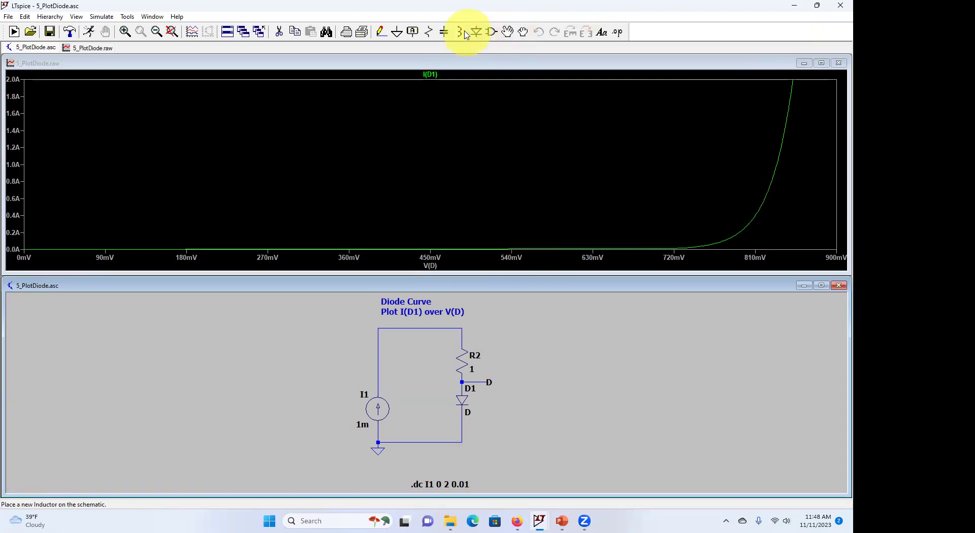
Try placing a second current source beside the schematic's title, then undo the placement.
{"action": "left_click", "coordinate": [491, 33]}
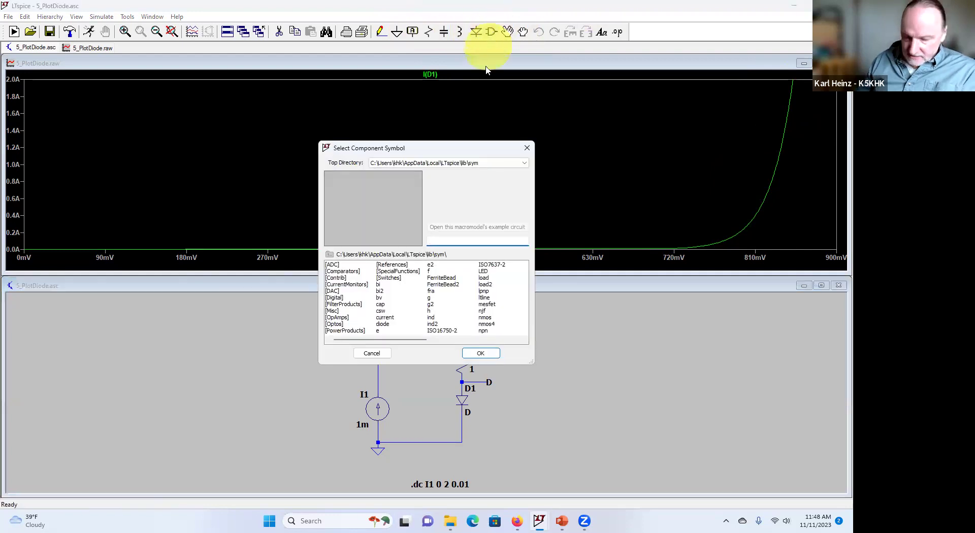
{"action": "type", "text": "cu"}
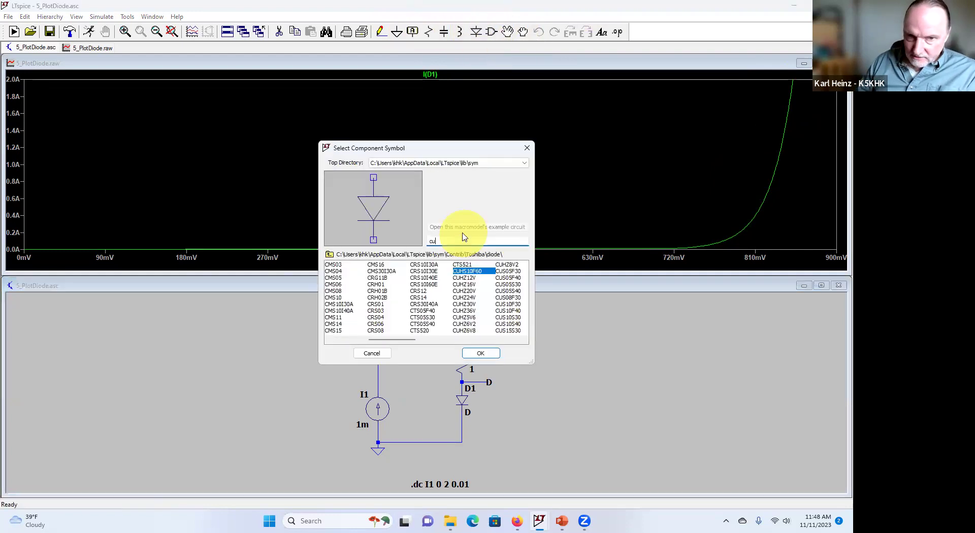
{"action": "type", "text": "r"}
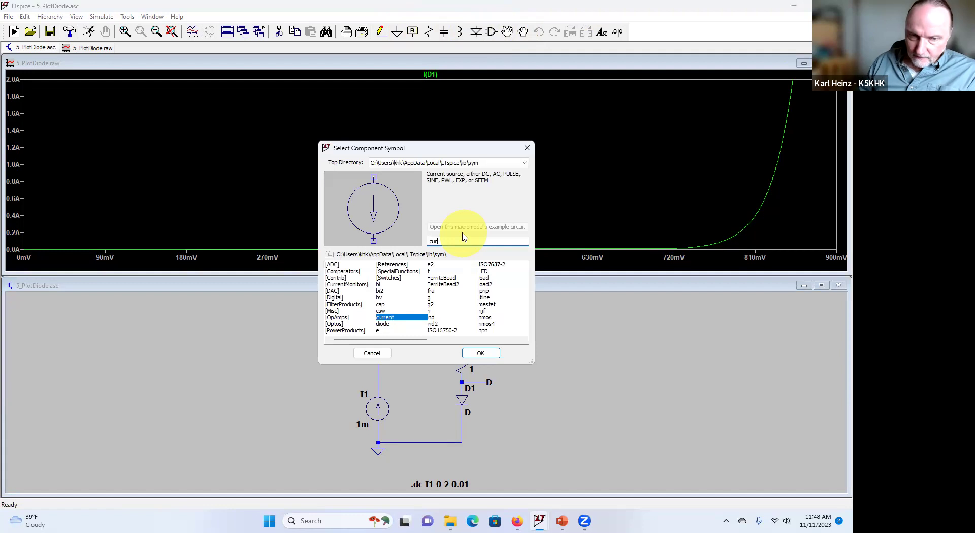
{"action": "left_click", "coordinate": [480, 352]}
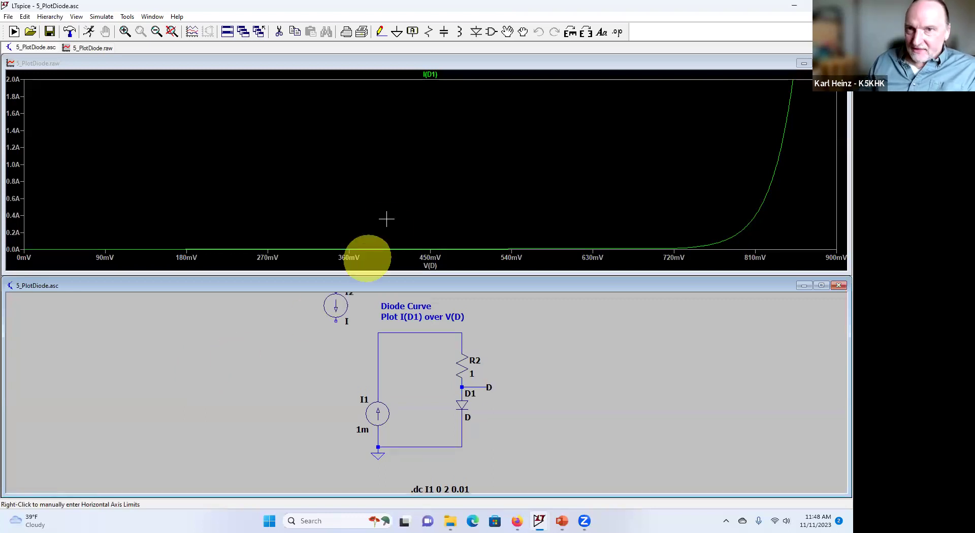
{"action": "left_click", "coordinate": [336, 295]}
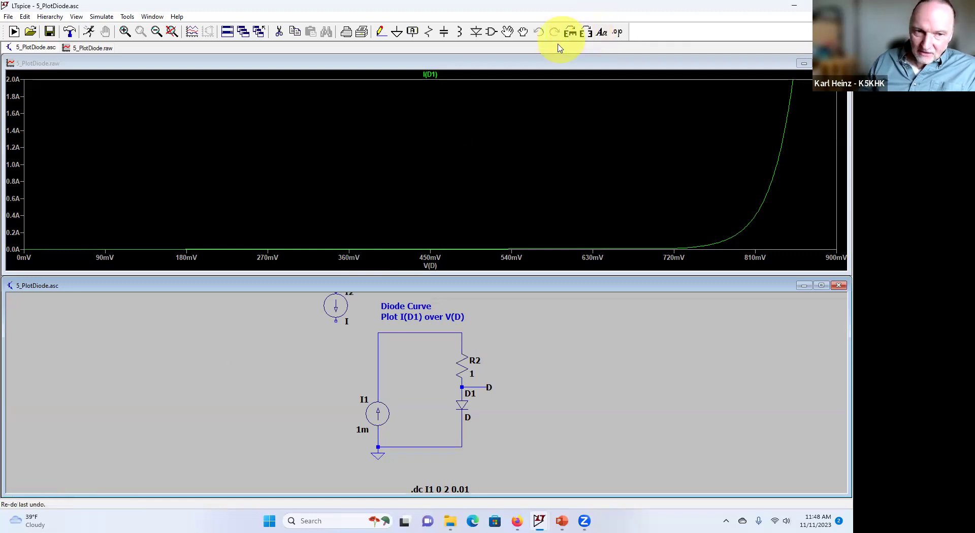
{"action": "left_click", "coordinate": [539, 31]}
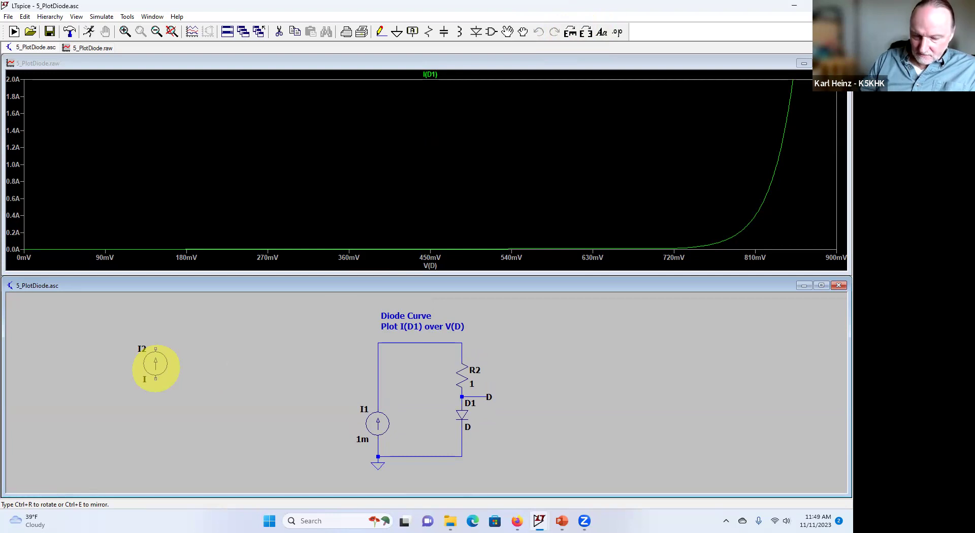
Try rotating and mirroring the unplaced second current source, then cancel its placement.
{"action": "key", "text": "ctrl+r"}
{"action": "key", "text": "ctrl+r"}
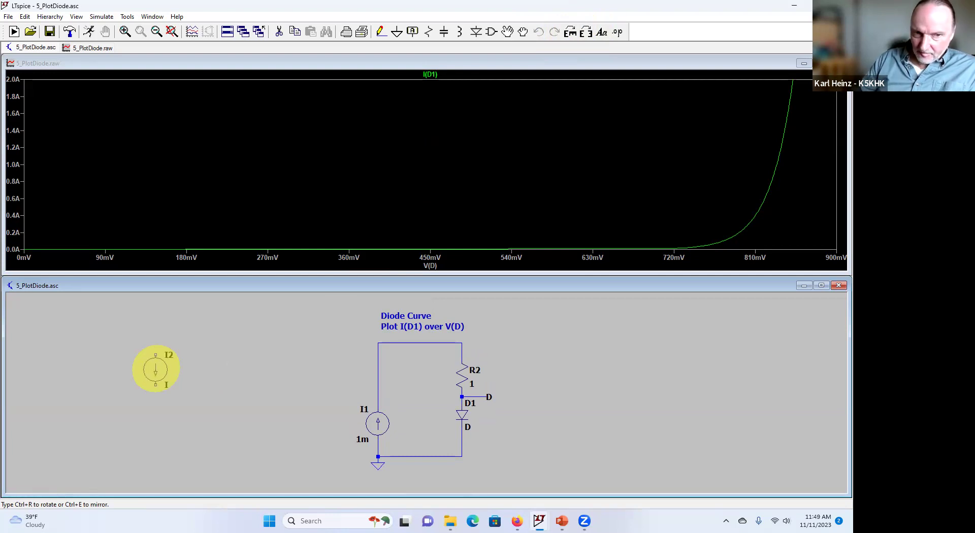
{"action": "key", "text": "ctrl+r"}
{"action": "key", "text": "ctrl+r"}
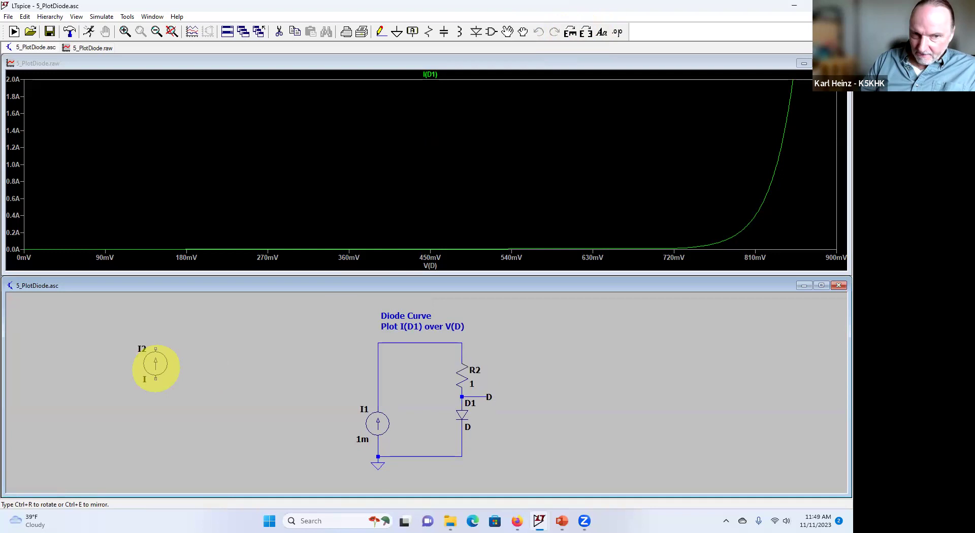
{"action": "key", "text": "ctrl+e"}
{"action": "key", "text": "ctrl+e"}
{"action": "key", "text": "ctrl+e"}
{"action": "key", "text": "ctrl+e"}
{"action": "key", "text": "ctrl+e"}
{"action": "key", "text": "ctrl+e"}
{"action": "key", "text": "ctrl+e"}
{"action": "key", "text": "ctrl+e"}
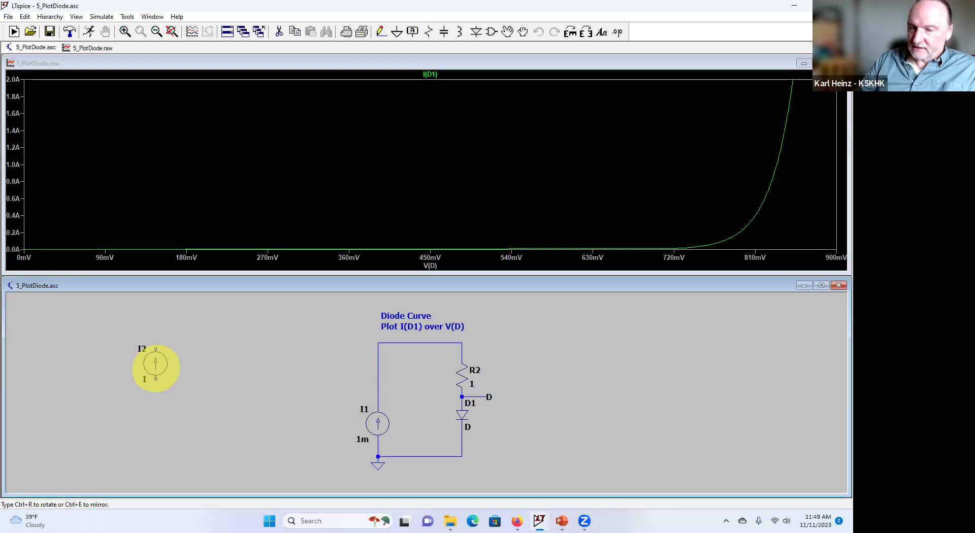
{"action": "key", "text": "Escape"}
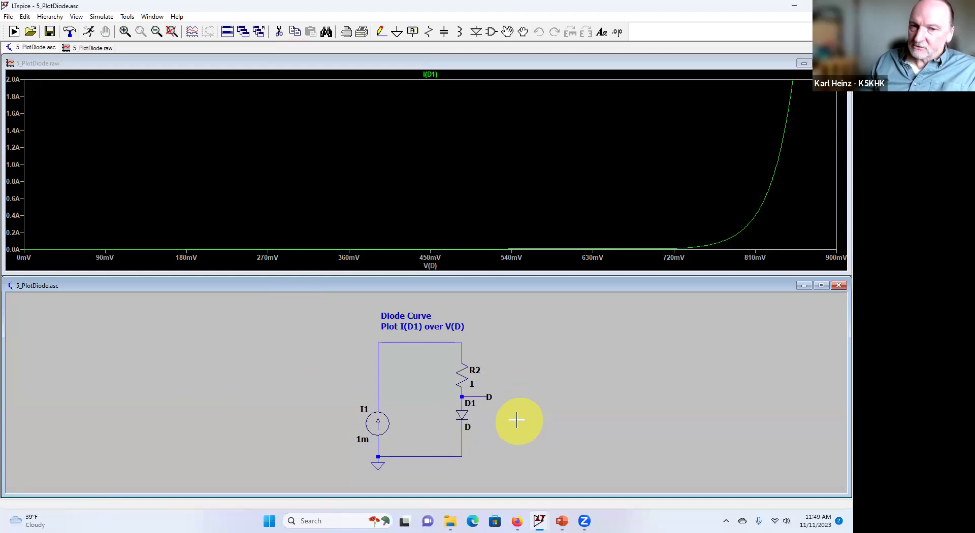
Assign the 1N4148 silicon model to diode D1 and rerun the simulation to plot its curve.
{"action": "right_click", "coordinate": [466, 409]}
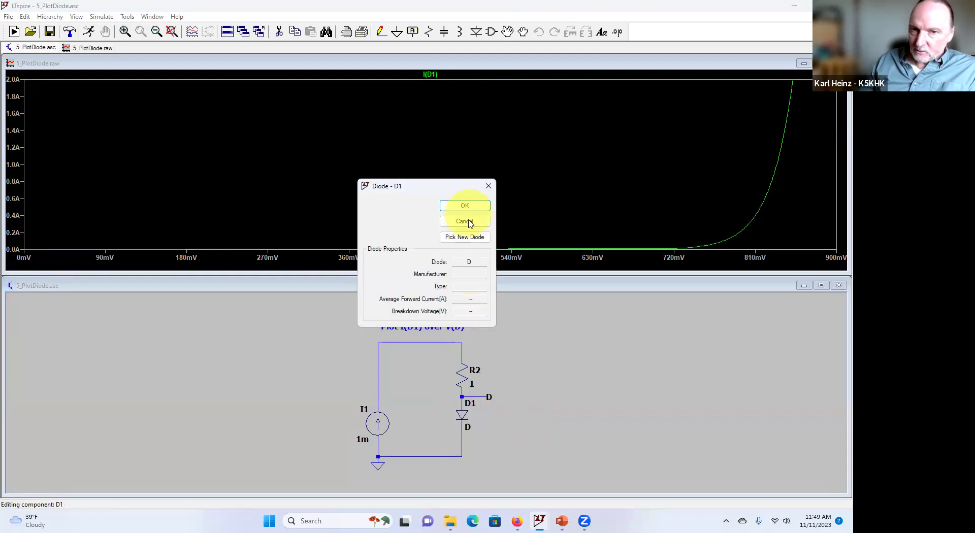
{"action": "left_click", "coordinate": [466, 236]}
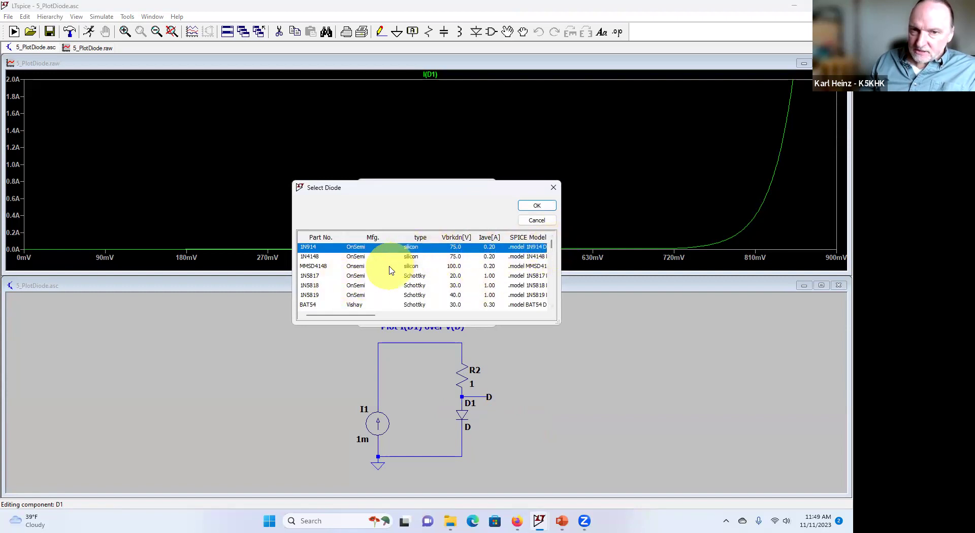
{"action": "mouse_move", "coordinate": [553, 247]}
{"action": "left_mouse_down"}
{"action": "mouse_move", "coordinate": [554, 317]}
{"action": "mouse_move", "coordinate": [540, 245]}
{"action": "left_mouse_up"}
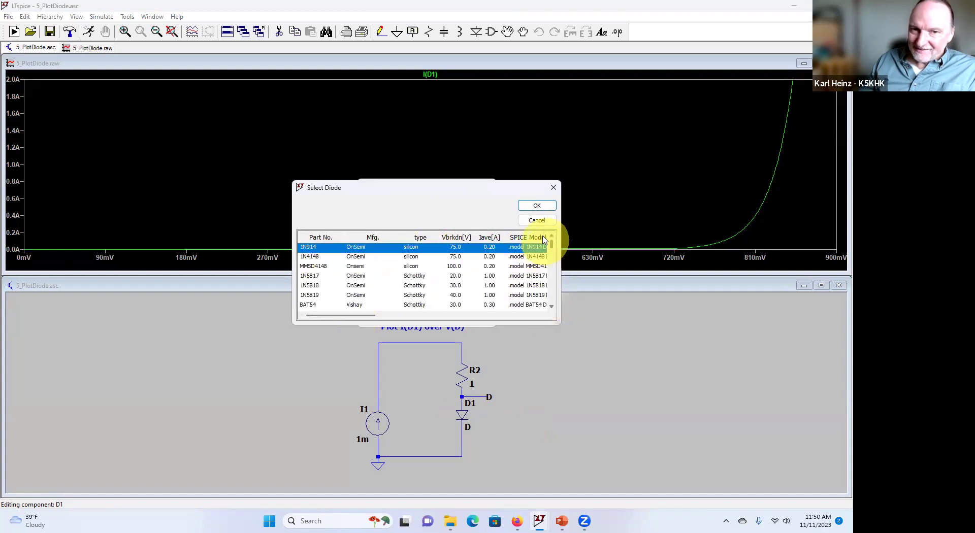
{"action": "left_click", "coordinate": [316, 258]}
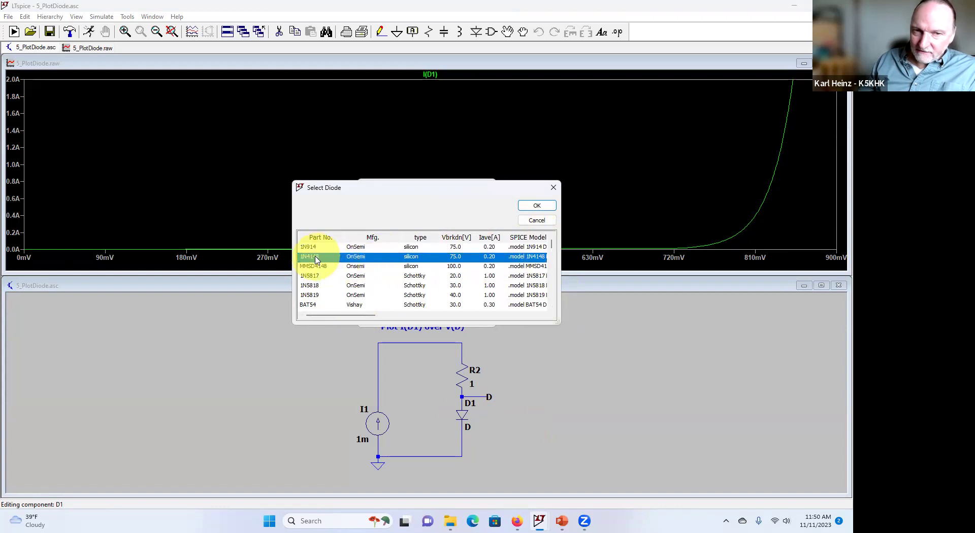
{"action": "double_click", "coordinate": [315, 258]}
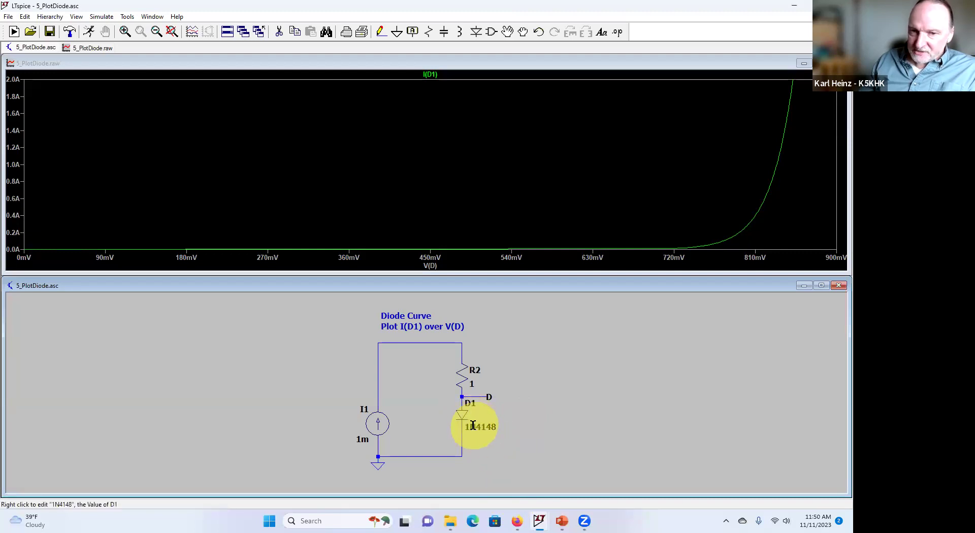
{"action": "left_click", "coordinate": [88, 32]}
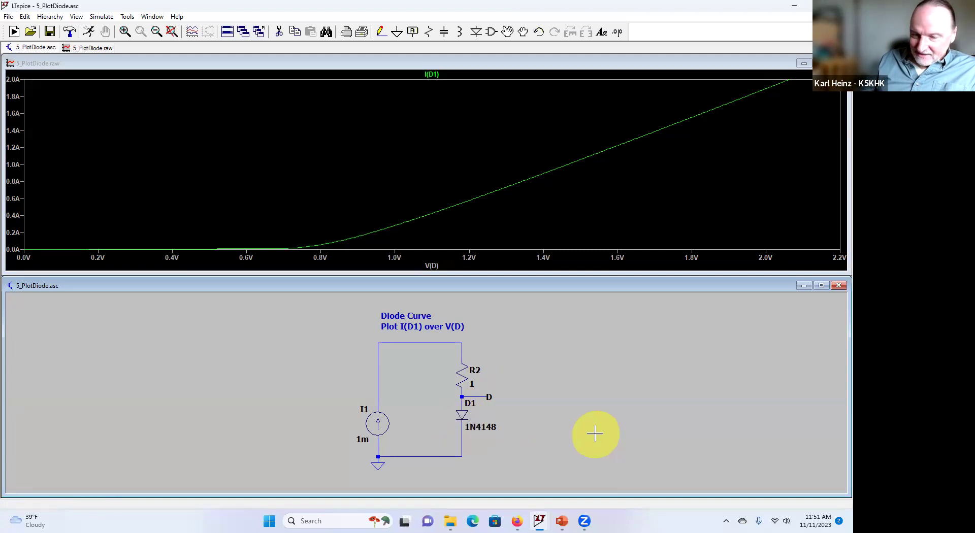
Open the diode model selection for D1 and enlarge its window to show the full SPICE model definitions.
{"action": "right_click", "coordinate": [463, 414]}
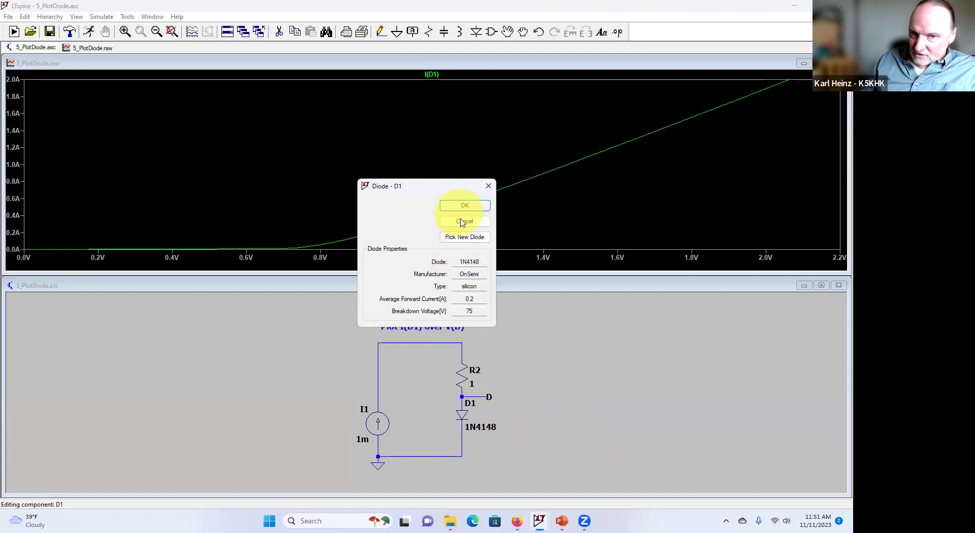
{"action": "left_click", "coordinate": [465, 241]}
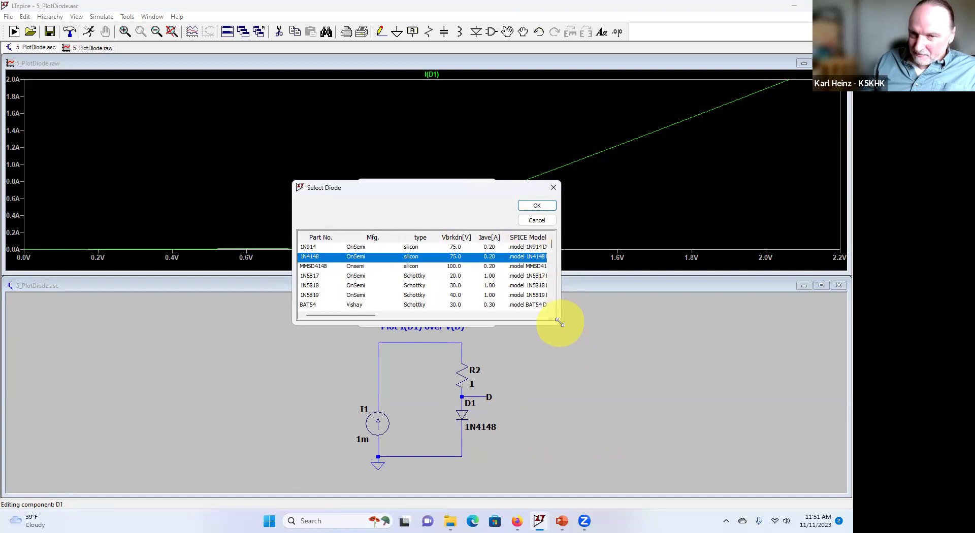
{"action": "left_click_drag", "start_coordinate": [558, 322], "coordinate": [849, 333]}
{"action": "left_click_drag", "start_coordinate": [451, 191], "coordinate": [250, 171]}
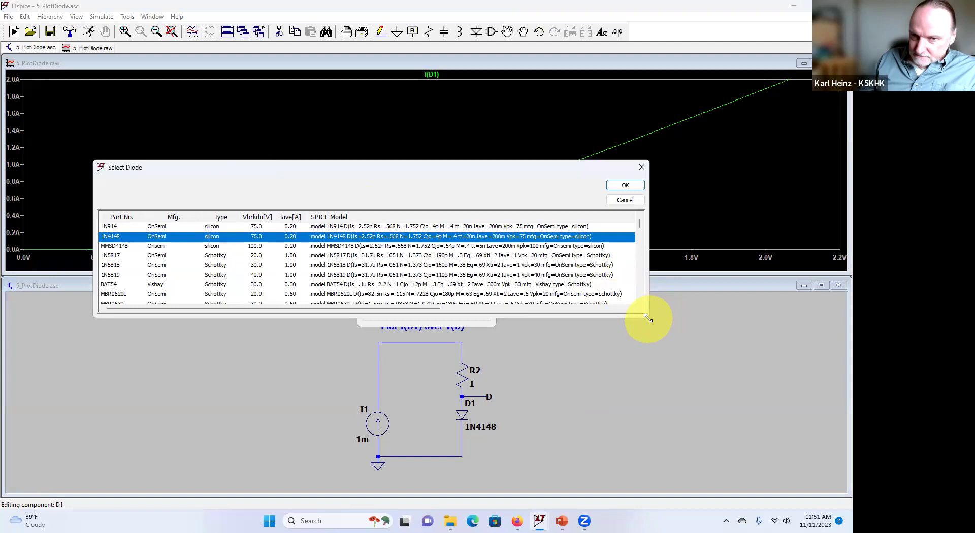
{"action": "left_click_drag", "start_coordinate": [648, 319], "coordinate": [831, 337]}
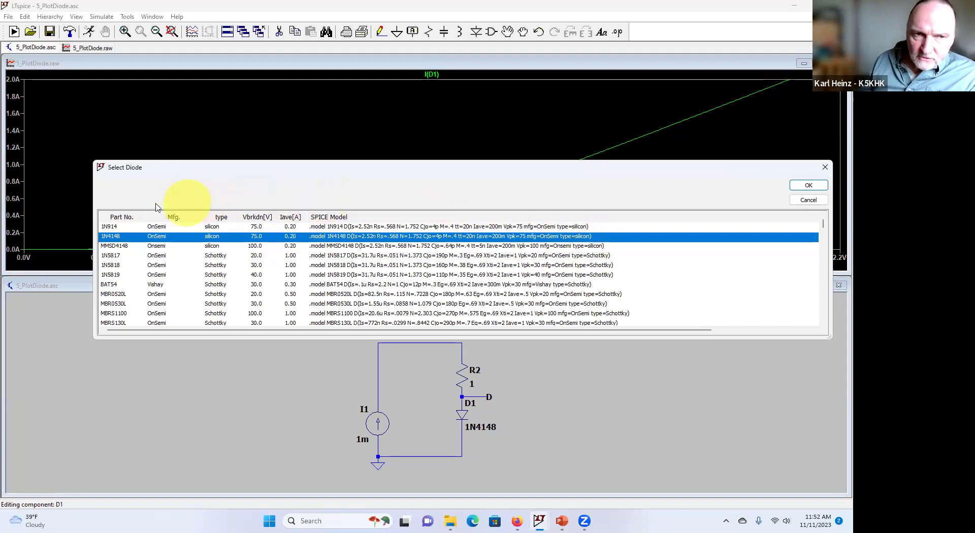
Sort the diode models by part number, assign the 1N4007 to D1 and rerun the simulation.
{"action": "left_click", "coordinate": [122, 218]}
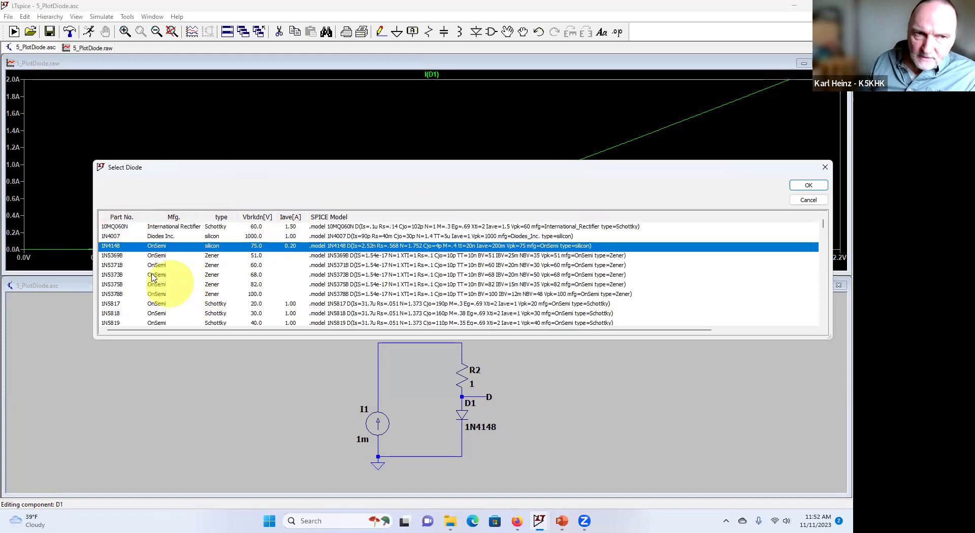
{"action": "left_click", "coordinate": [116, 237]}
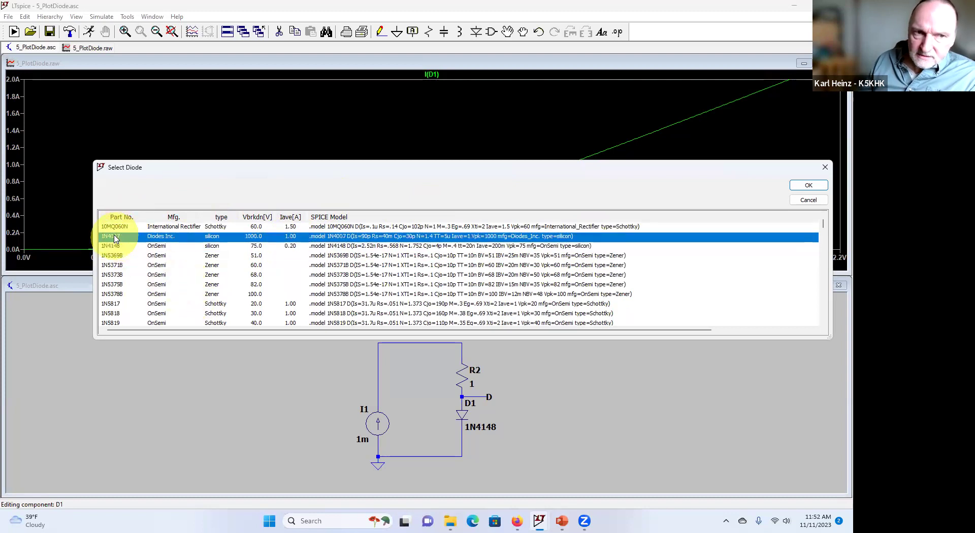
{"action": "double_click", "coordinate": [116, 238]}
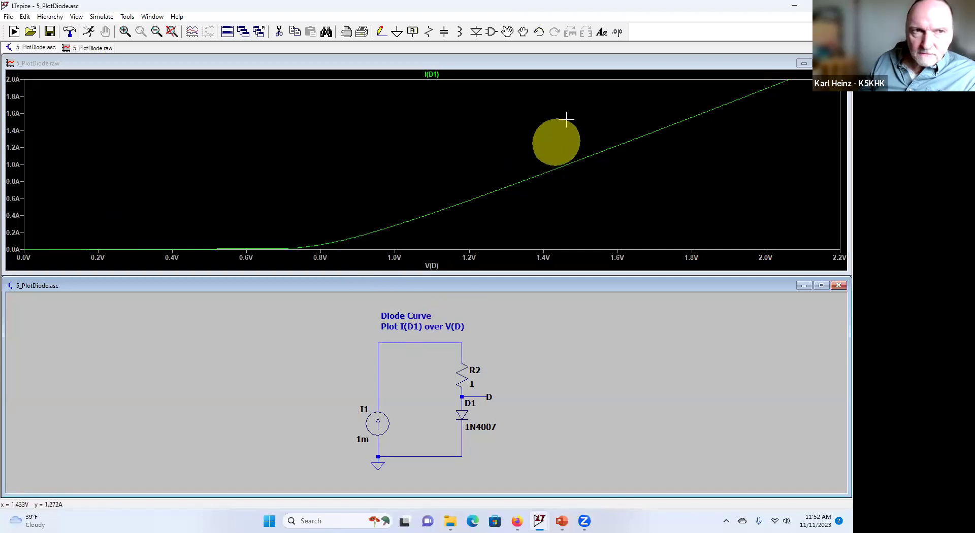
{"action": "left_click", "coordinate": [89, 33]}
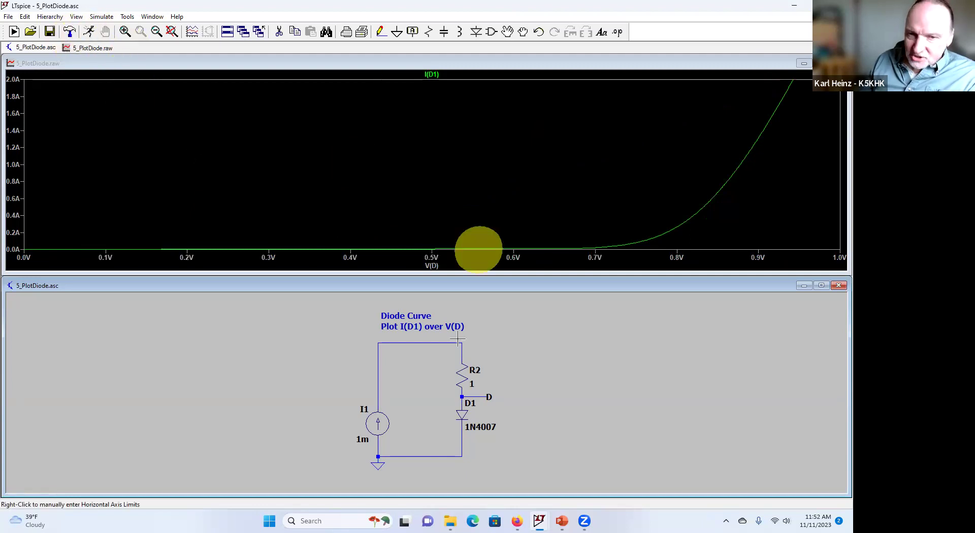
Replace D1's model with the 1N5817 Schottky diode and rerun the simulation.
{"action": "right_click", "coordinate": [460, 410]}
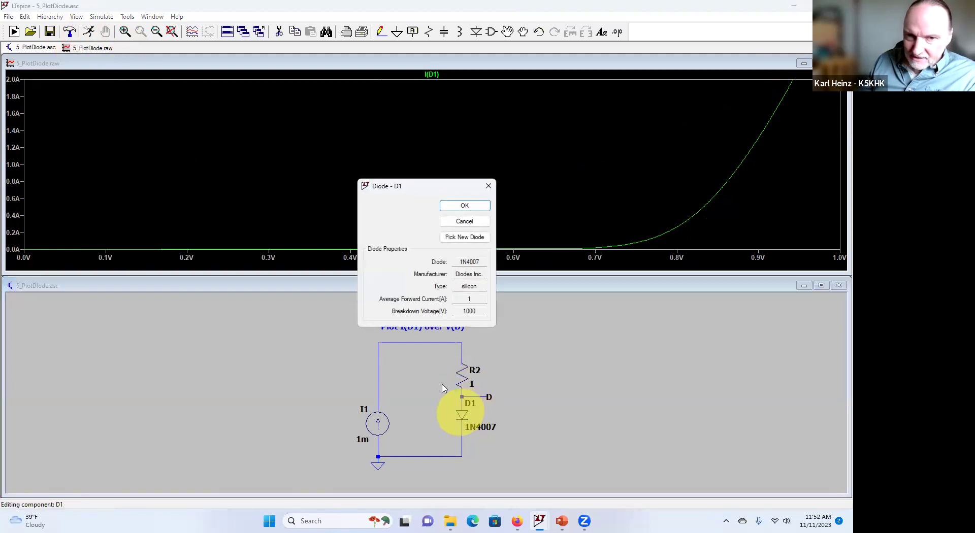
{"action": "left_click", "coordinate": [464, 236]}
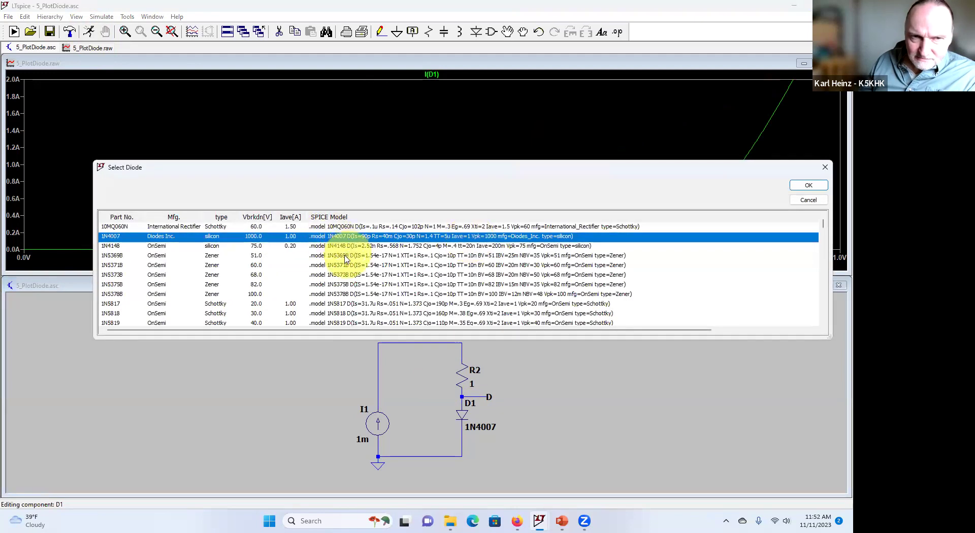
{"action": "double_click", "coordinate": [213, 304]}
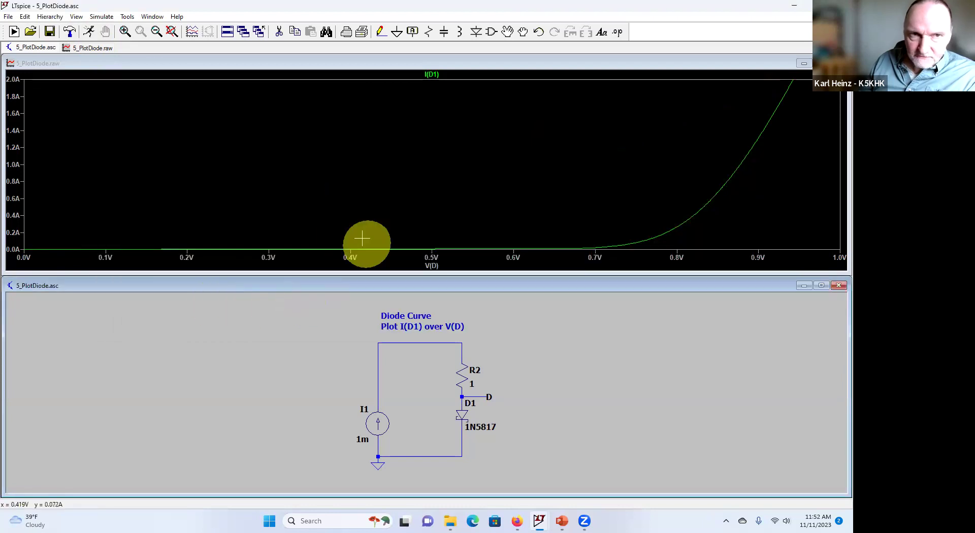
{"action": "left_click", "coordinate": [89, 31]}
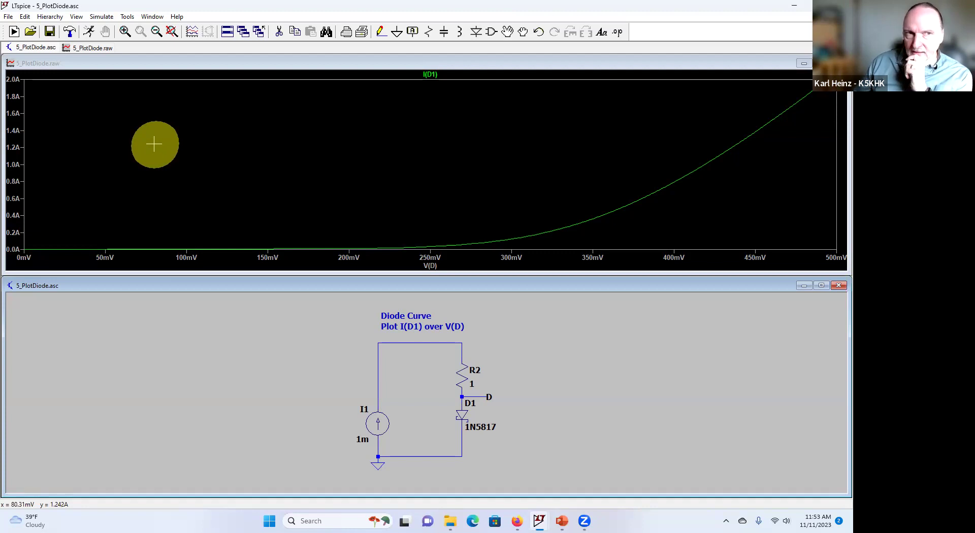
Examine the available diode models for D1 sorted by manufacturer and by part number, then close without picking one.
{"action": "right_click", "coordinate": [468, 406]}
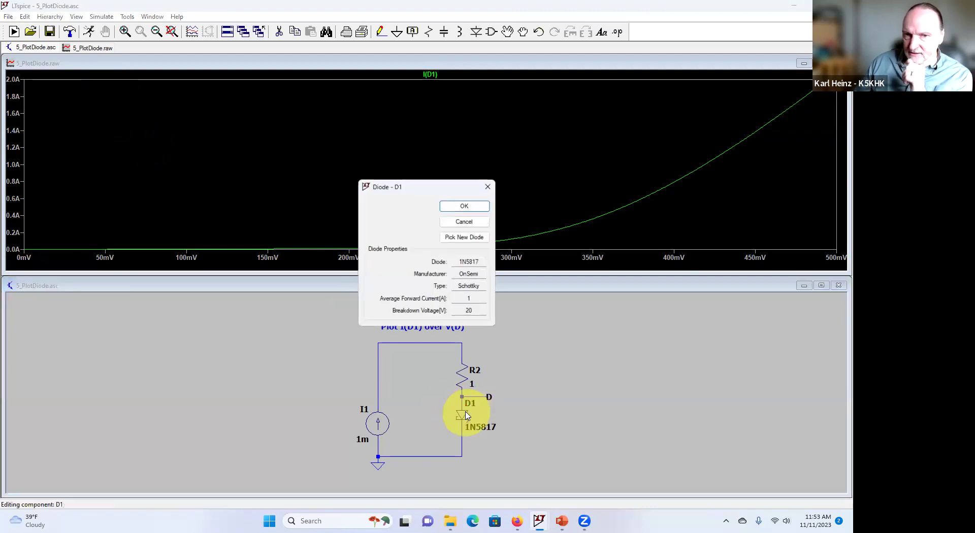
{"action": "left_click", "coordinate": [477, 237]}
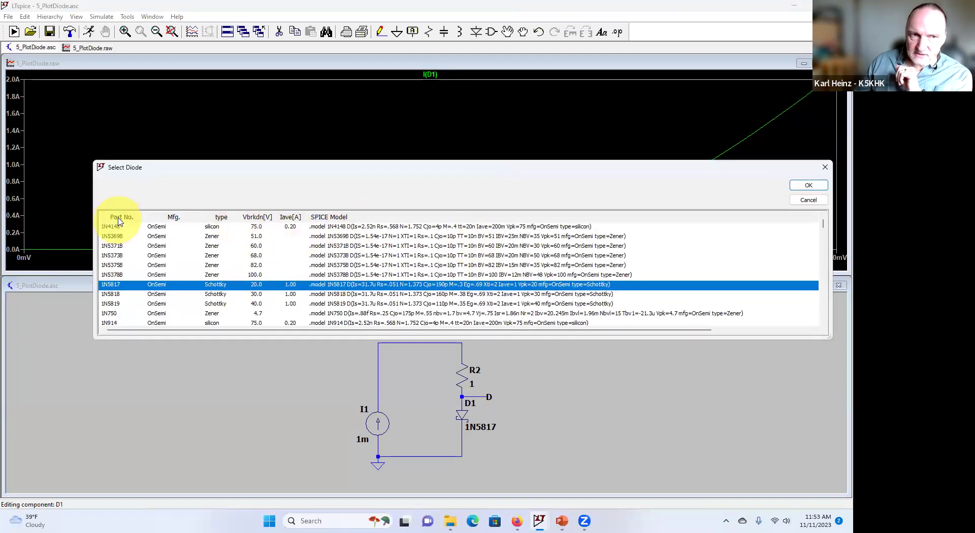
{"action": "scroll", "coordinate": [112, 224], "scroll_direction": "up", "scroll_amount": 1}
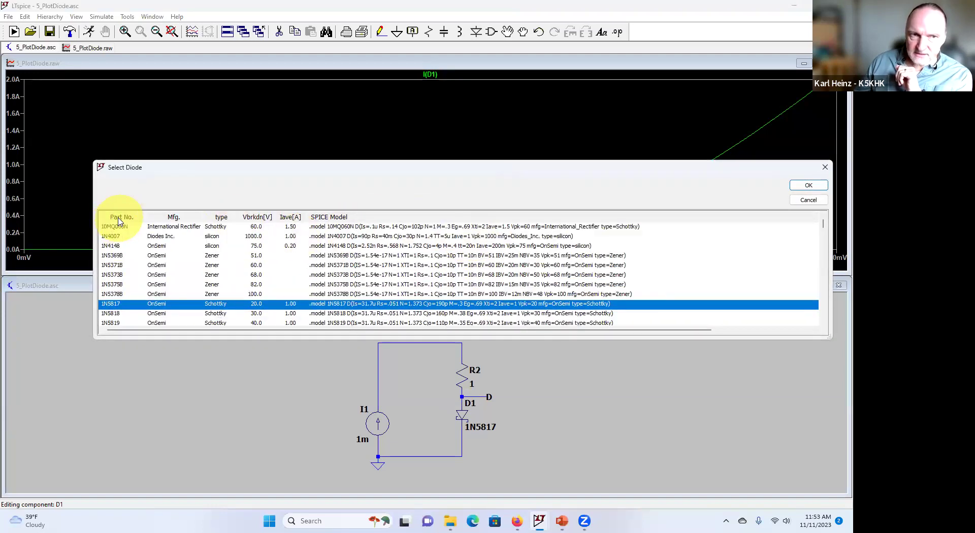
{"action": "left_click", "coordinate": [171, 217]}
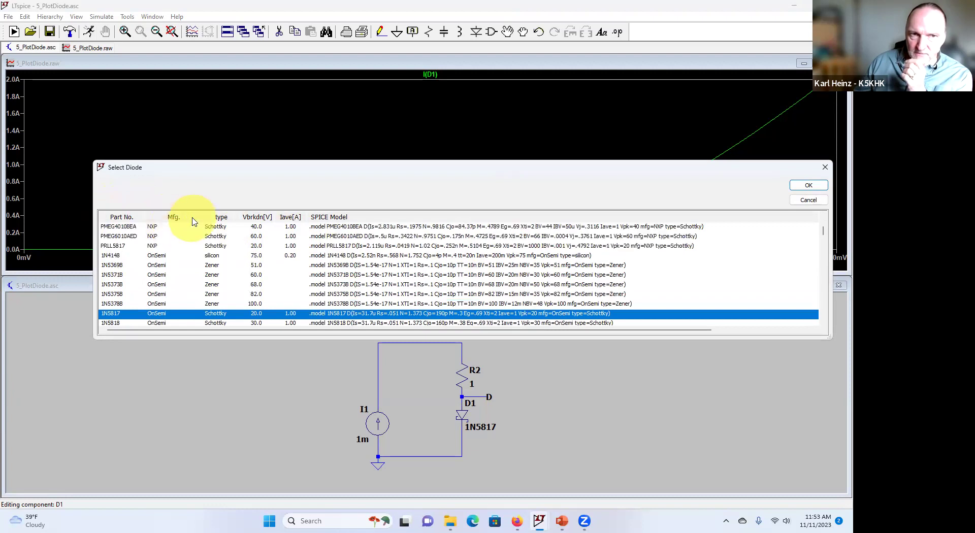
{"action": "left_click", "coordinate": [132, 217]}
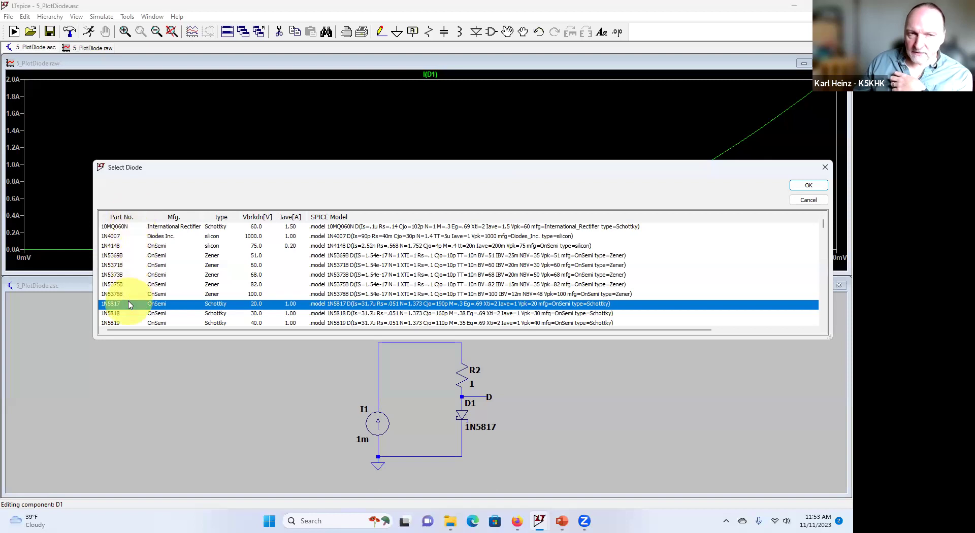
{"action": "scroll", "coordinate": [127, 297], "scroll_direction": "down", "scroll_amount": 2}
{"action": "scroll", "coordinate": [127, 297], "scroll_direction": "down", "scroll_amount": 1}
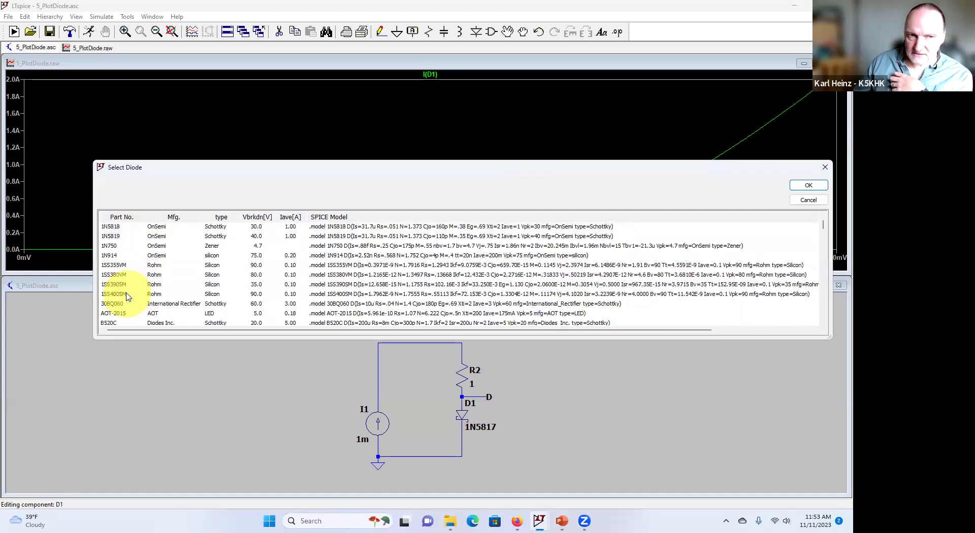
{"action": "scroll", "coordinate": [127, 297], "scroll_direction": "up", "scroll_amount": 3}
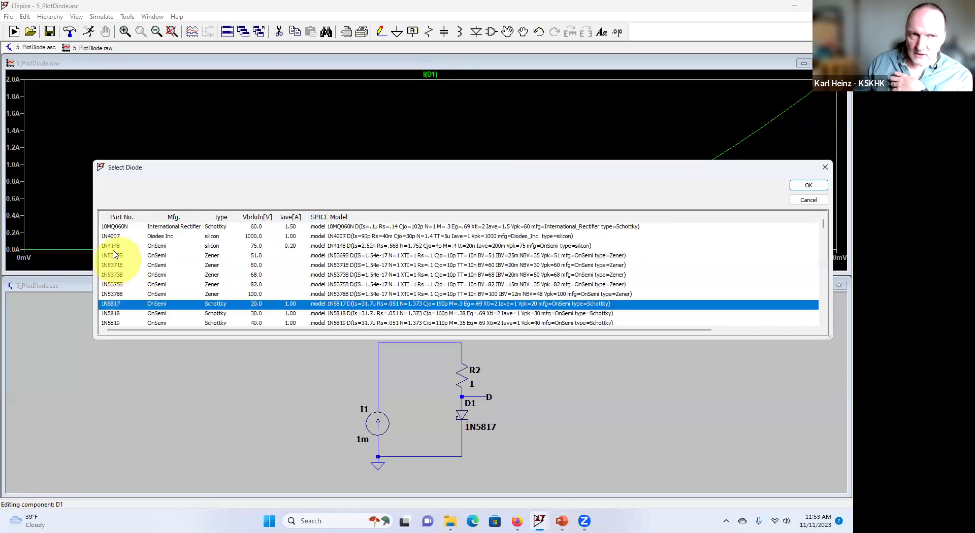
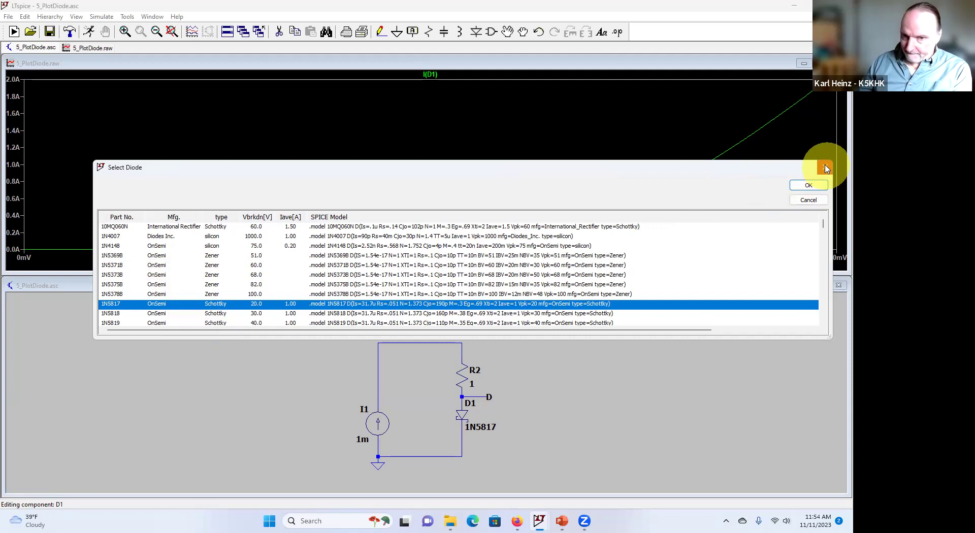
{"action": "left_click", "coordinate": [824, 167]}
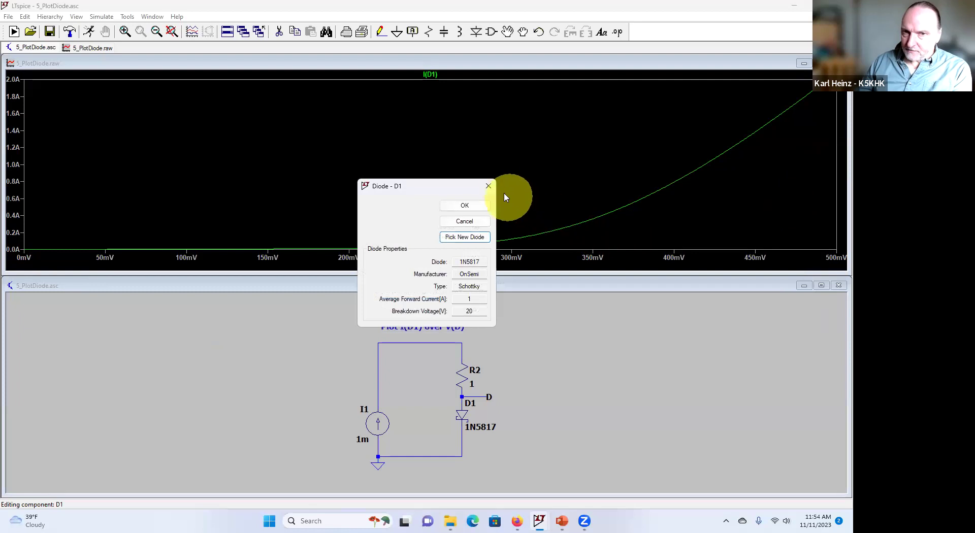
{"action": "left_click", "coordinate": [488, 186]}
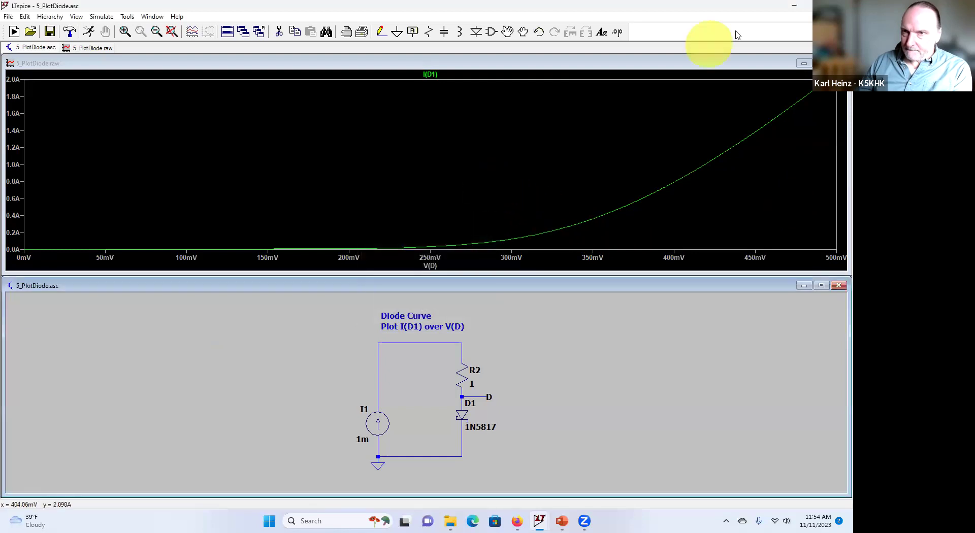
Switch to File Explorer, go up to the Circuits folder and open the 5_PlotDiode folder.
{"action": "left_click", "coordinate": [795, 6]}
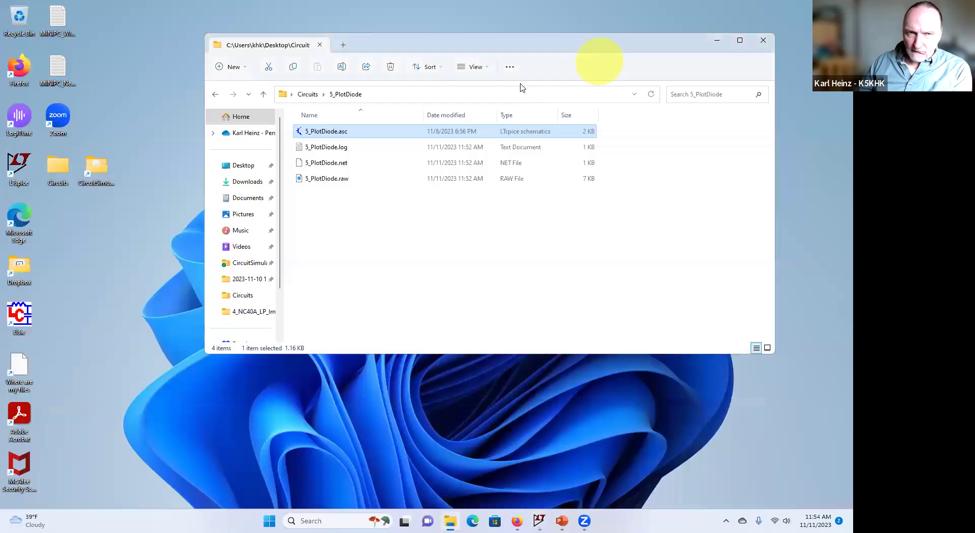
{"action": "left_click", "coordinate": [263, 97]}
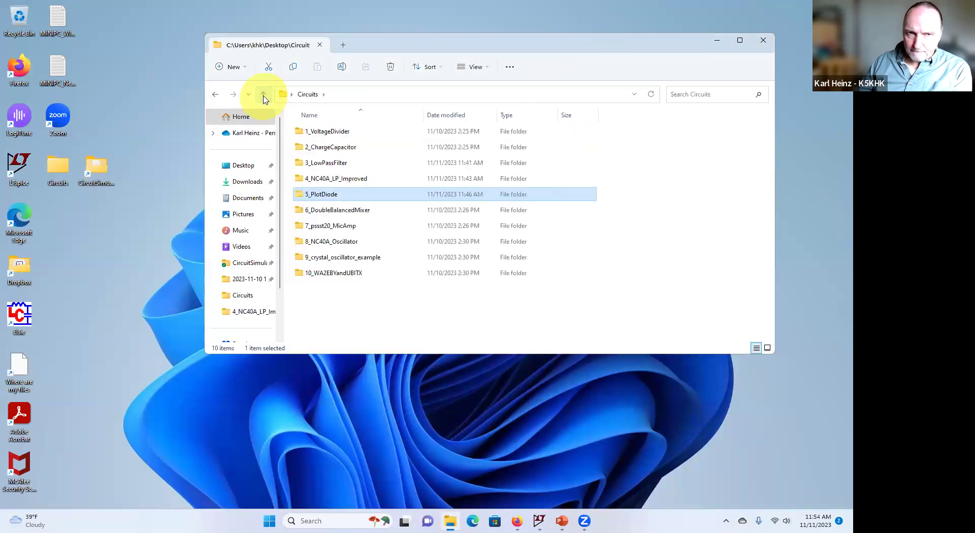
{"action": "double_click", "coordinate": [321, 195]}
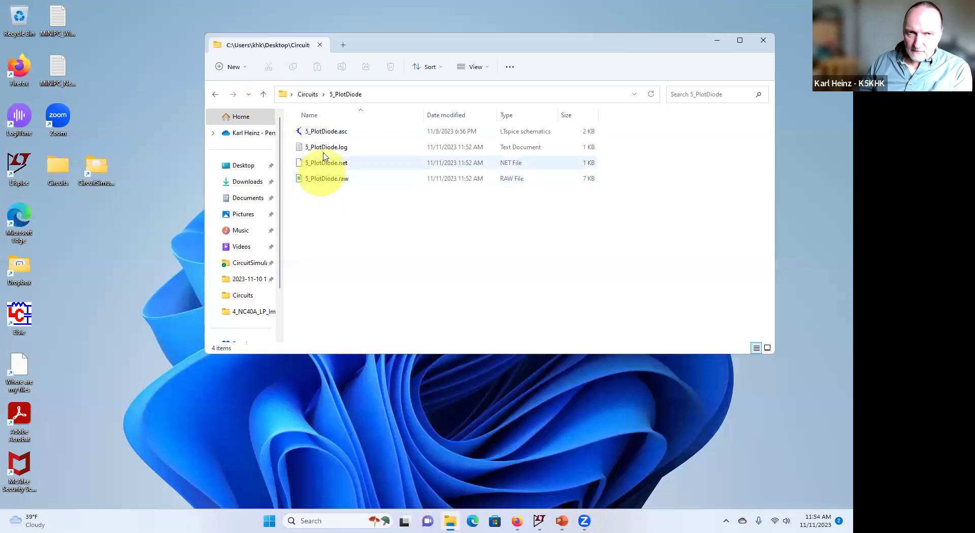
Open the 5_PlotDiode.asc schematic and examine the SPICE model parameters of the selectable diodes for D1, closing without picking one.
{"action": "left_click", "coordinate": [311, 133]}
{"action": "double_click", "coordinate": [310, 132]}
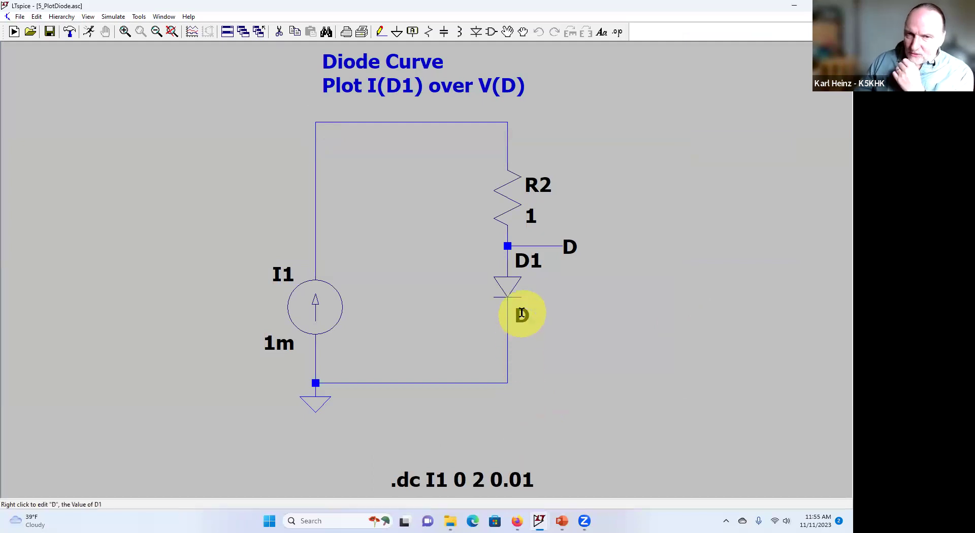
{"action": "right_click", "coordinate": [513, 287]}
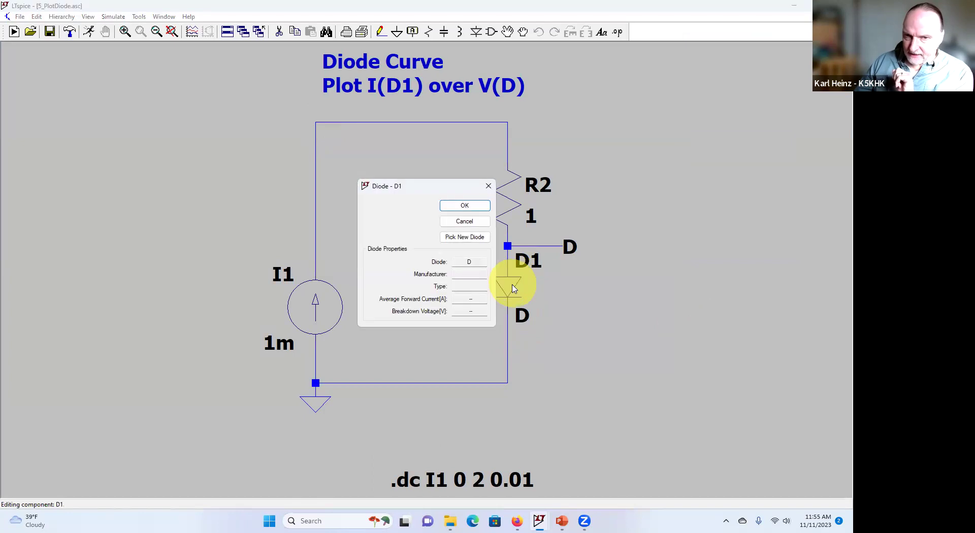
{"action": "left_click", "coordinate": [463, 237]}
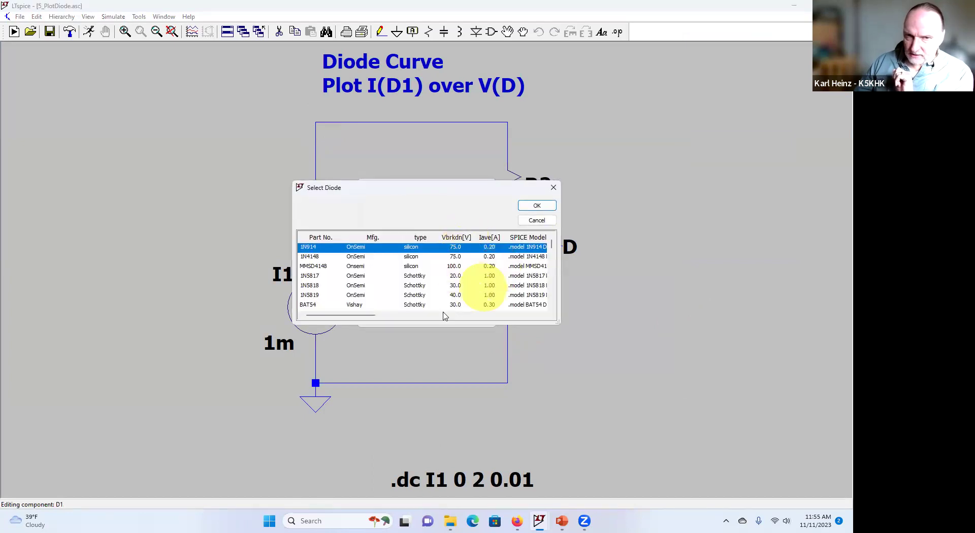
{"action": "left_click_drag", "start_coordinate": [372, 317], "coordinate": [420, 316]}
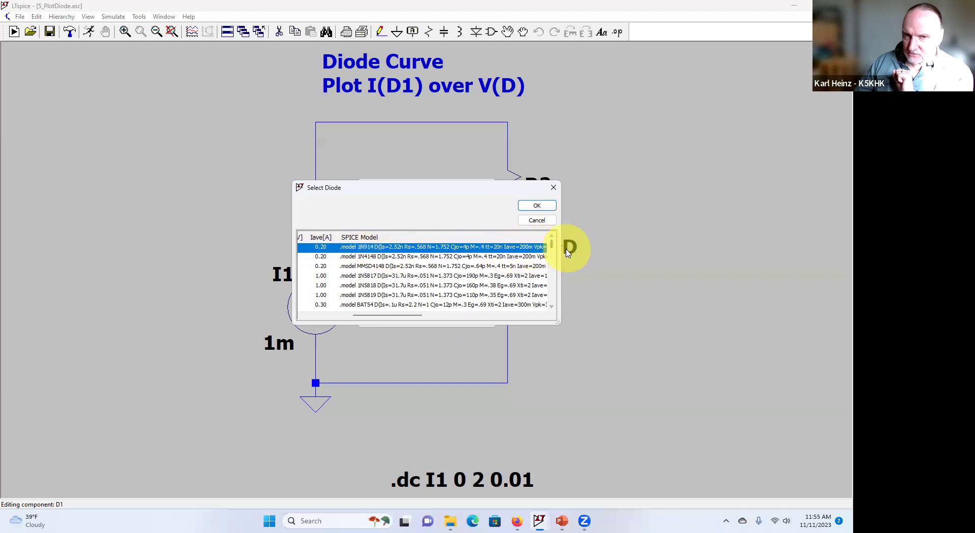
{"action": "left_click", "coordinate": [552, 188]}
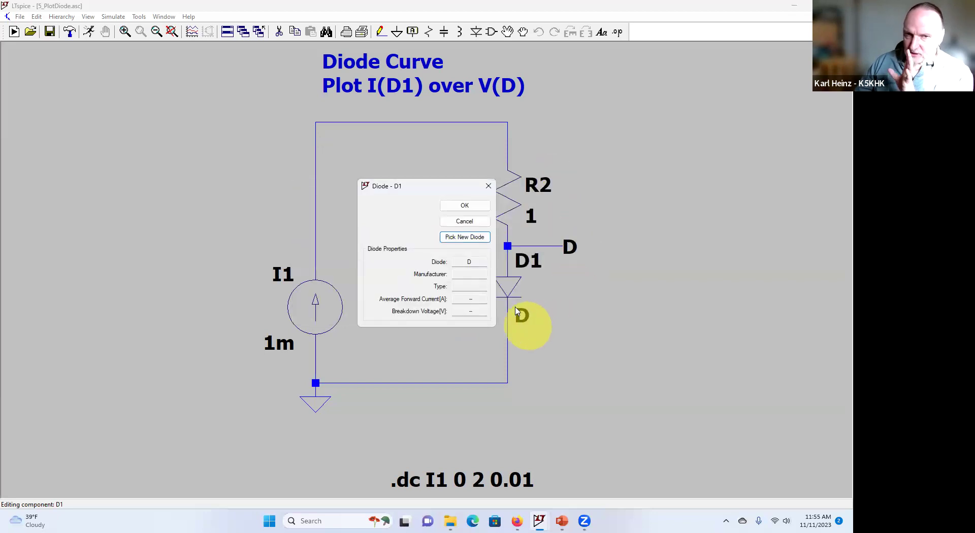
{"action": "left_click", "coordinate": [487, 189]}
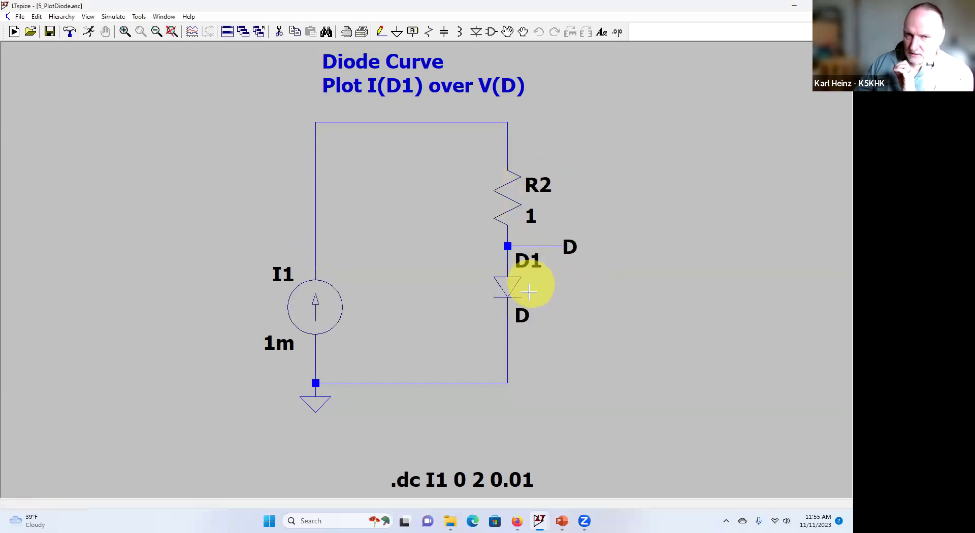
Set the value of diode D1 to MY_DIODE.
{"action": "right_click", "coordinate": [523, 320]}
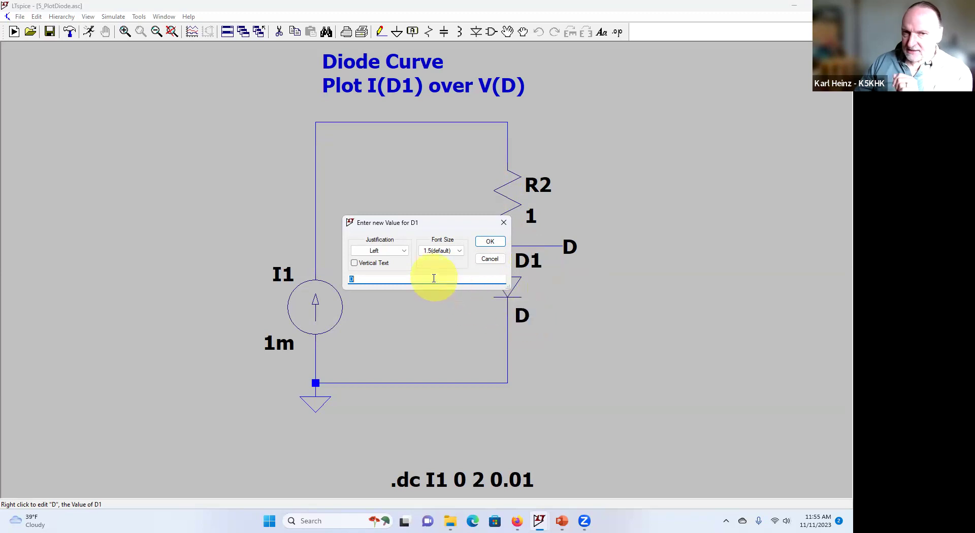
{"action": "type", "text": "MY_DODE"}
{"action": "key", "text": "BackSpace"}
{"action": "key", "text": "BackSpace"}
{"action": "key", "text": "BackSpace"}
{"action": "type", "text": "IO"}
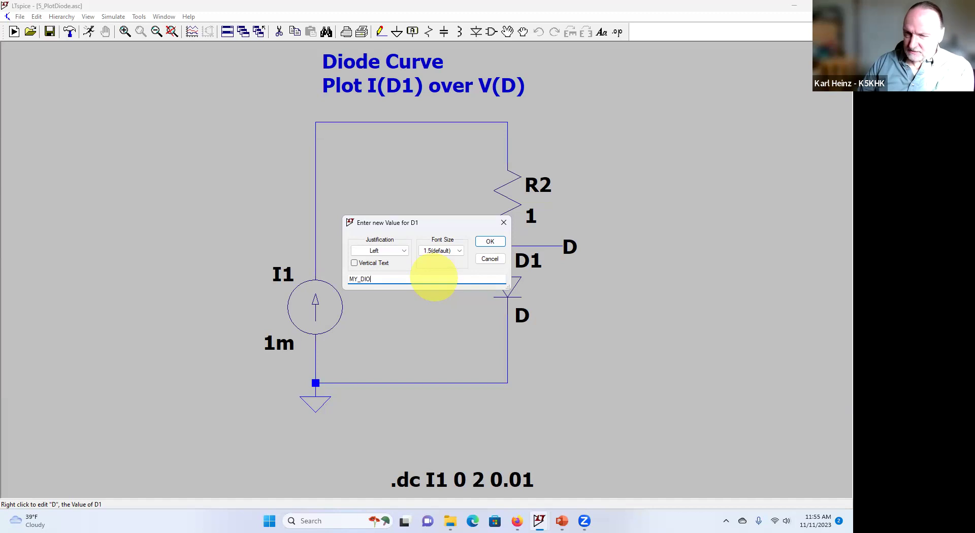
{"action": "type", "text": "DO"}
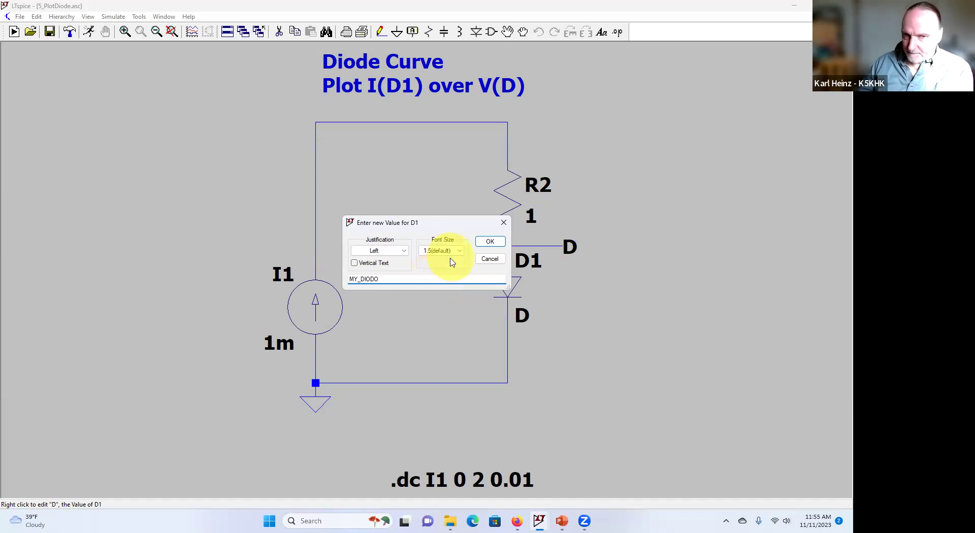
{"action": "key", "text": "BackSpace"}
{"action": "type", "text": "E"}
{"action": "left_click", "coordinate": [490, 241]}
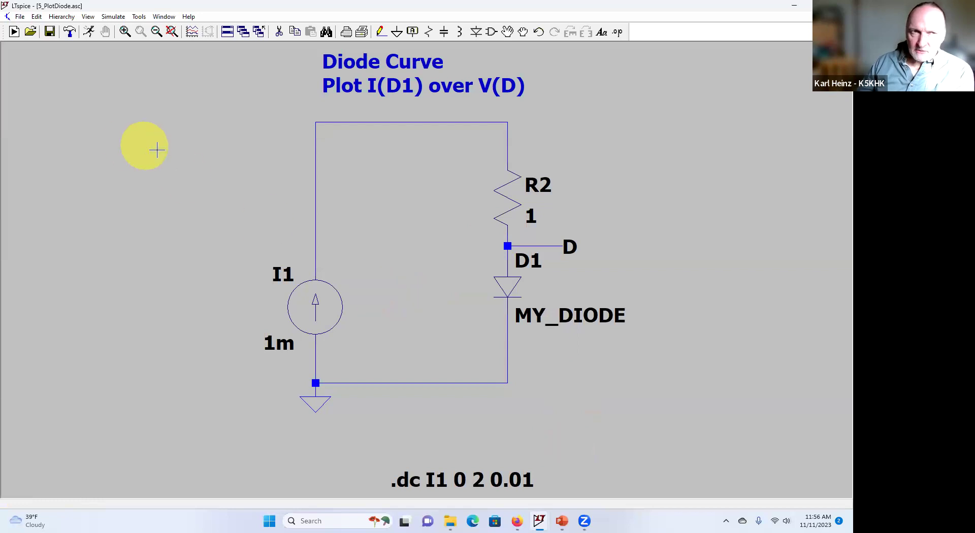
Try to run the simulation with MY_DIODE, continue with the default model and close the SPICE error log.
{"action": "left_click", "coordinate": [91, 31]}
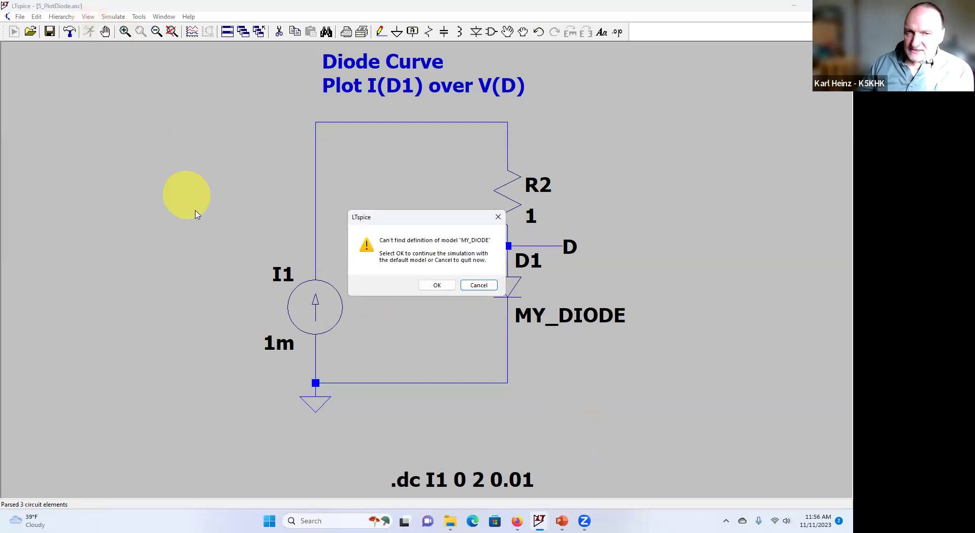
{"action": "left_click", "coordinate": [444, 285]}
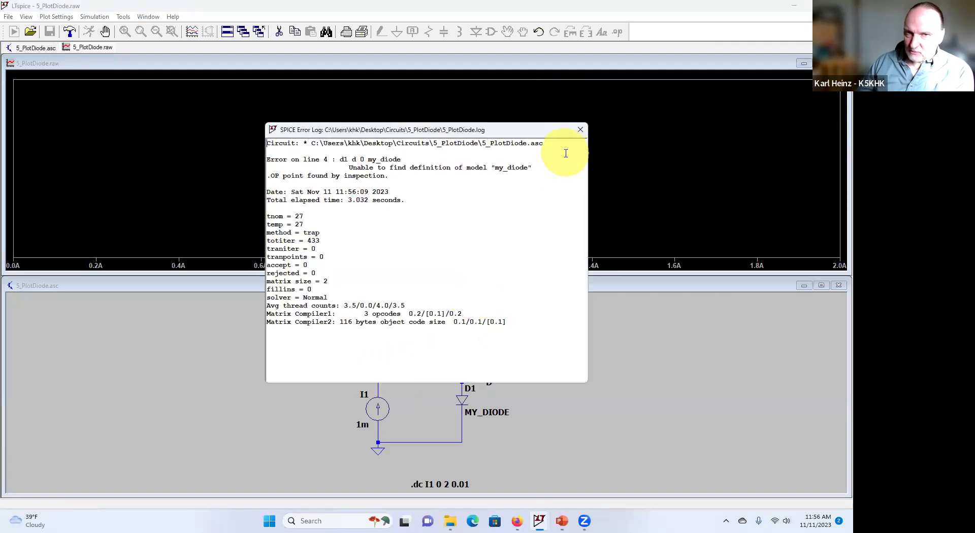
{"action": "left_click_drag", "start_coordinate": [305, 138], "coordinate": [330, 175]}
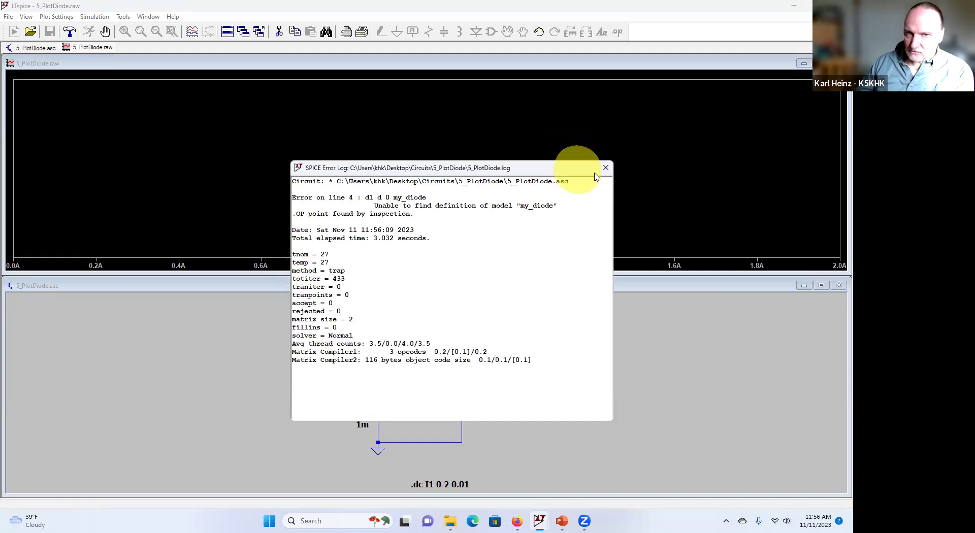
{"action": "left_click", "coordinate": [605, 167]}
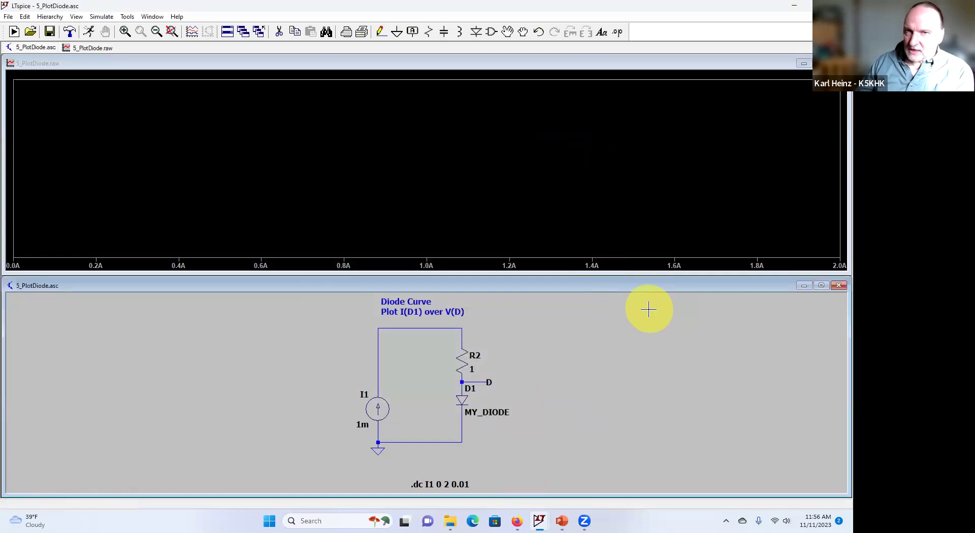
Add the SPICE directive ".model MY_DIODE D()" to the schematic beside the diode circuit.
{"action": "left_click", "coordinate": [617, 32]}
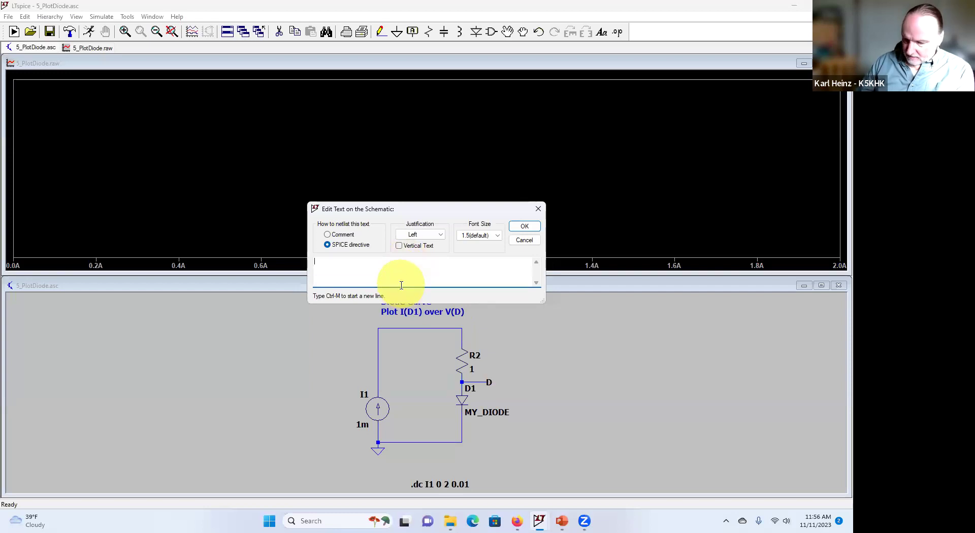
{"action": "type", "text": ".model"}
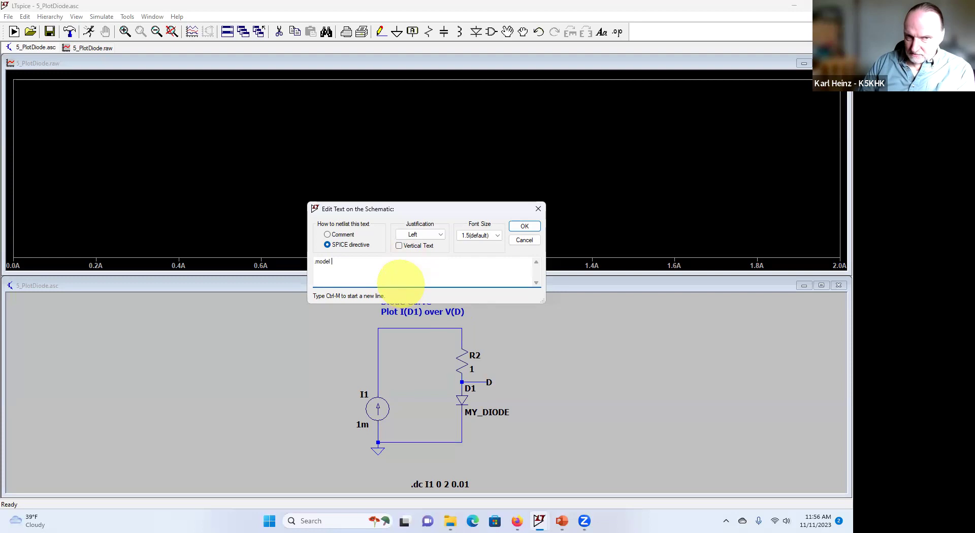
{"action": "type", "text": " MY_DIO"}
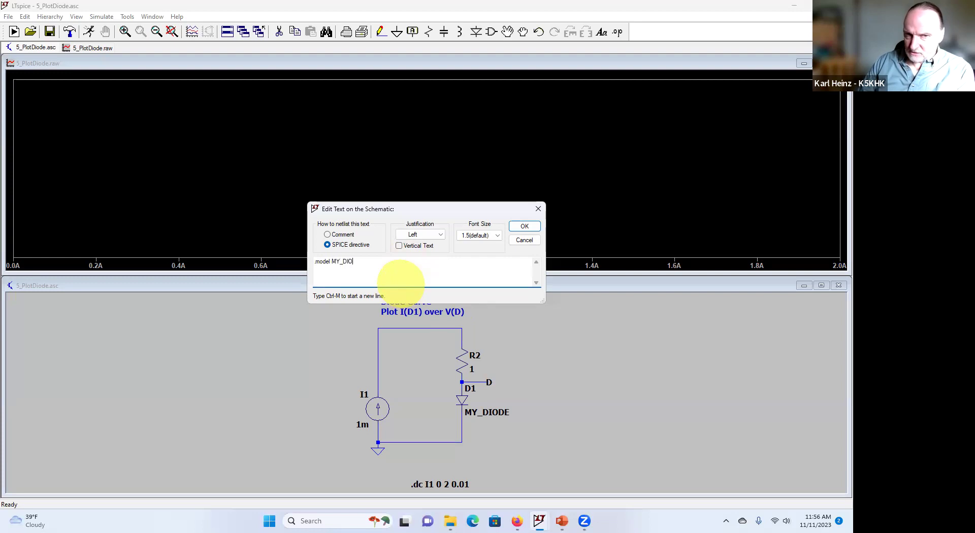
{"action": "type", "text": "DE D("}
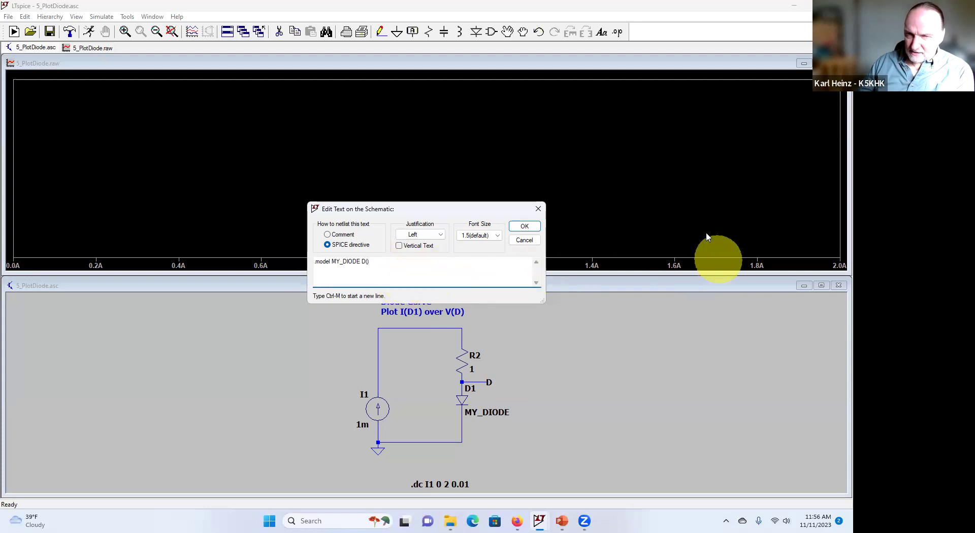
{"action": "left_click", "coordinate": [531, 231]}
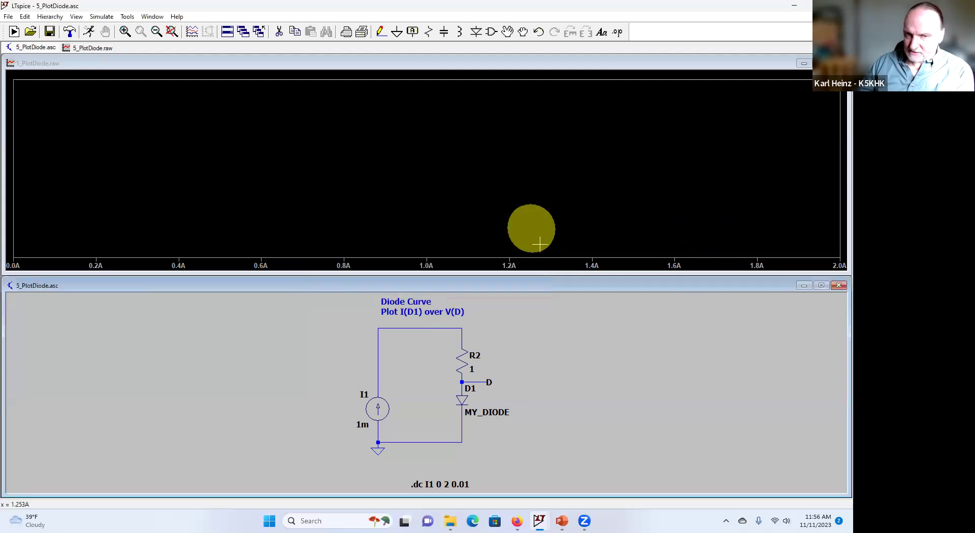
{"action": "left_click", "coordinate": [551, 445]}
Rerun the simulation, dismissing the McAfee pop-up, plot the voltage at node D and minimize the LTspice window.
{"action": "left_click", "coordinate": [88, 32]}
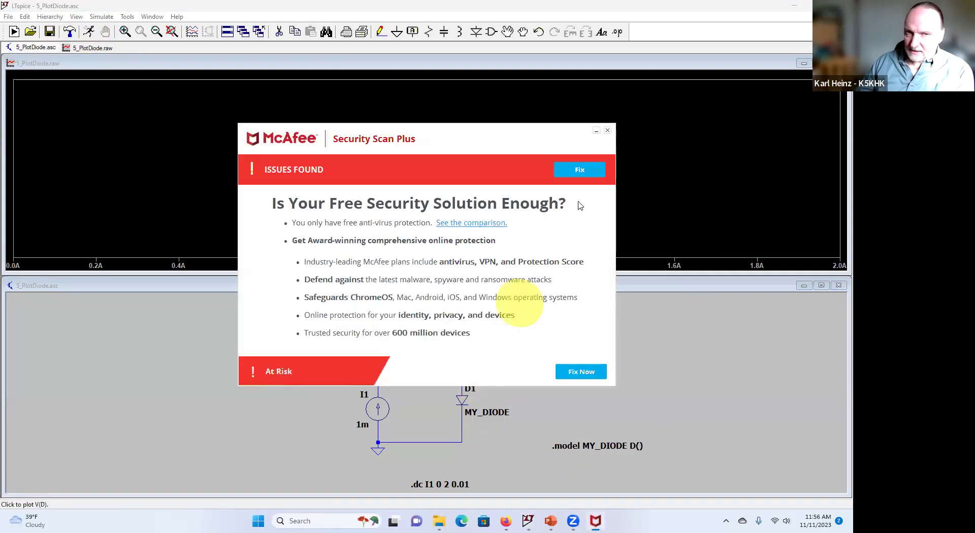
{"action": "left_click", "coordinate": [607, 130]}
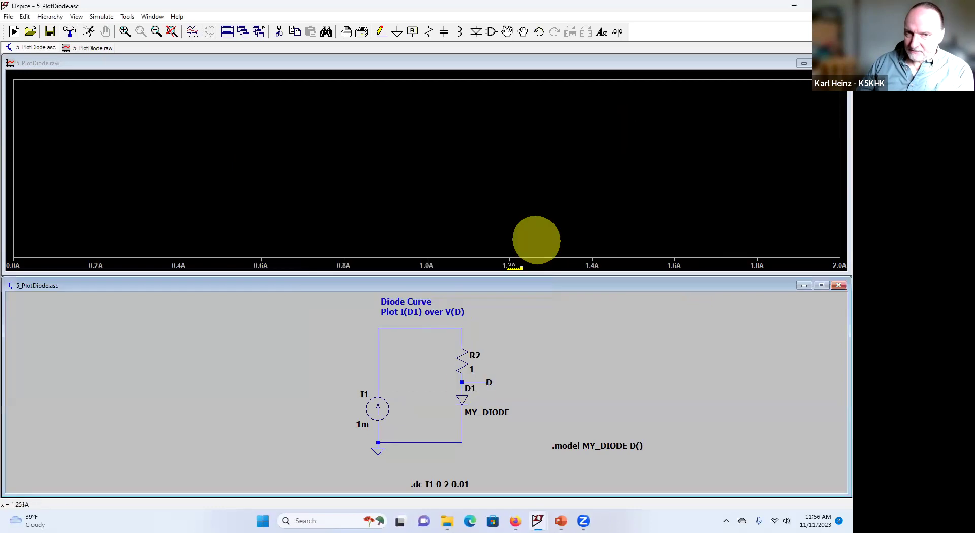
{"action": "left_click", "coordinate": [478, 381]}
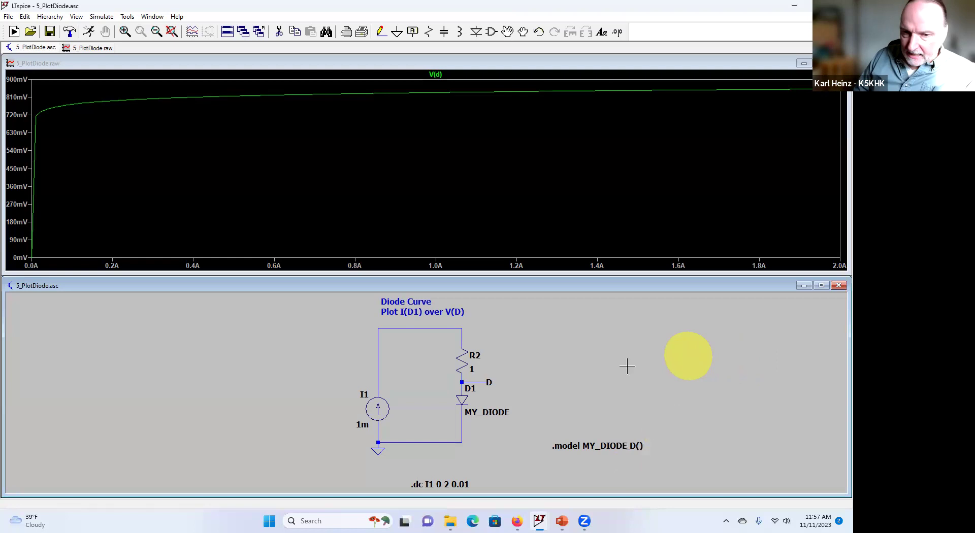
{"action": "left_click", "coordinate": [796, 9]}
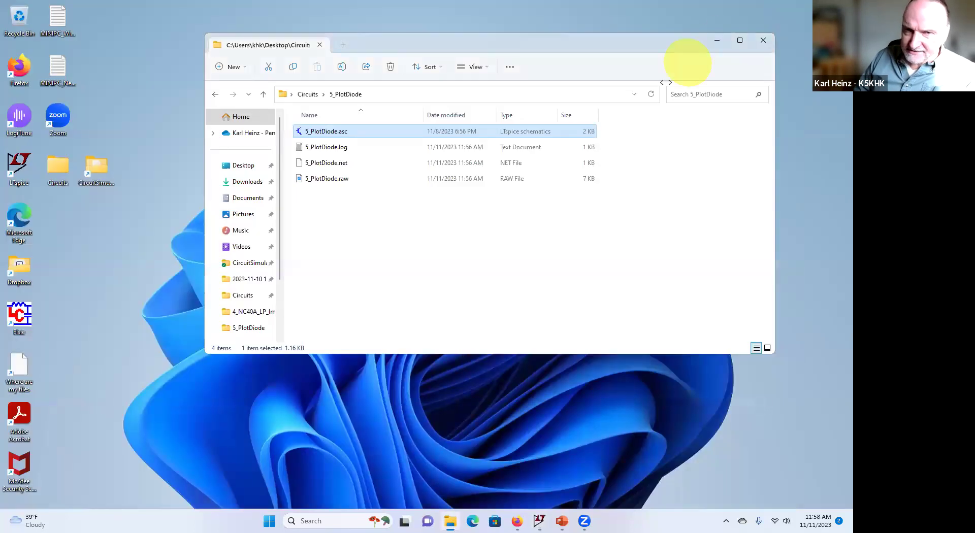
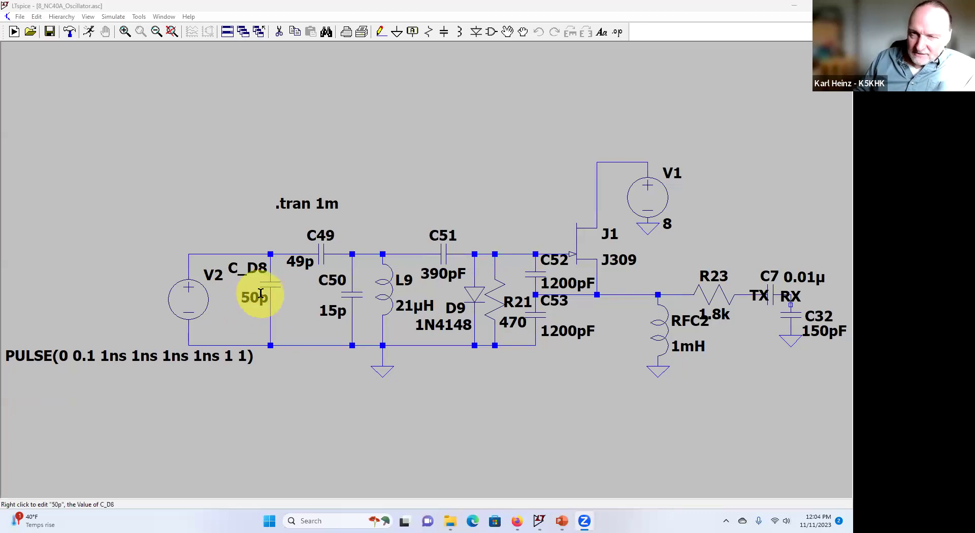
Run the 1 ms transient simulation of the NC40A oscillator and plot the voltage at node TX.
{"action": "left_click", "coordinate": [93, 32]}
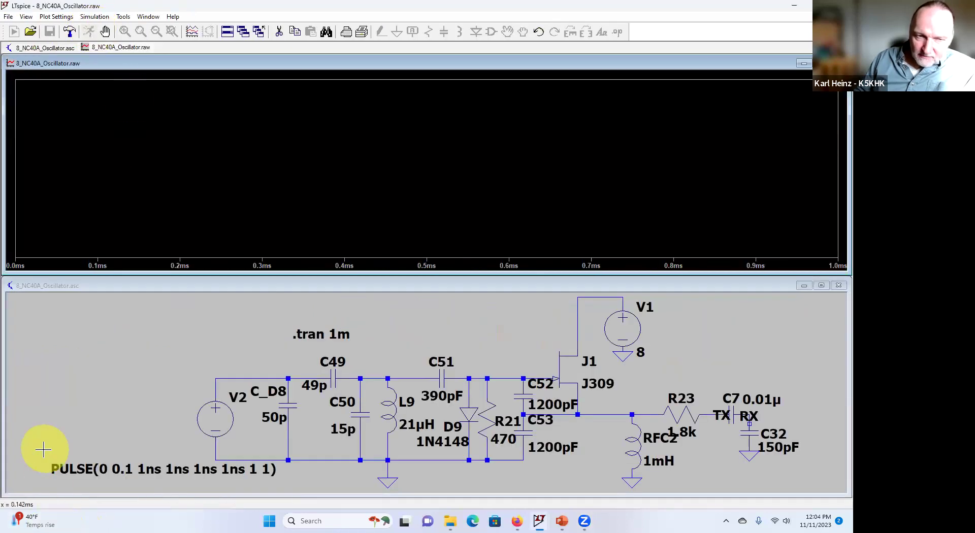
{"action": "left_click", "coordinate": [75, 376]}
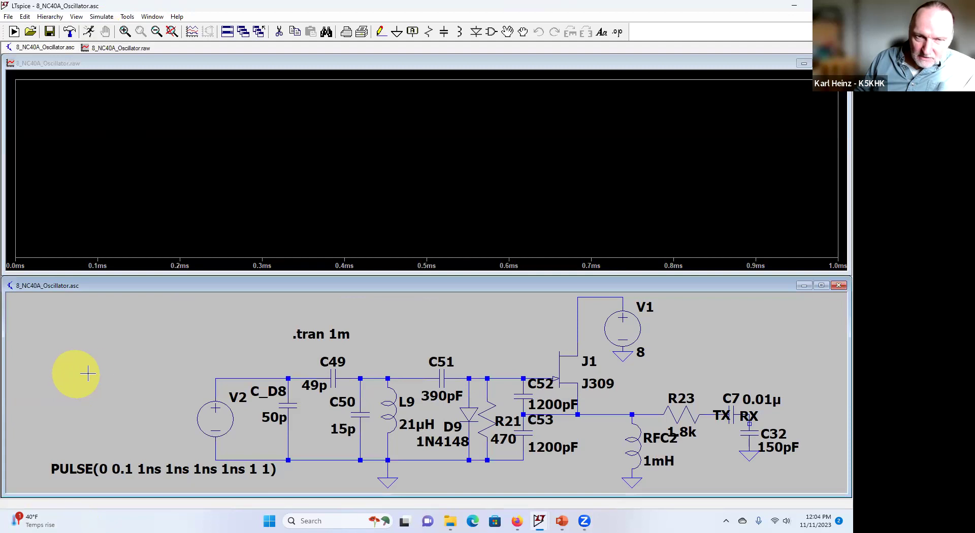
{"action": "left_click", "coordinate": [713, 410]}
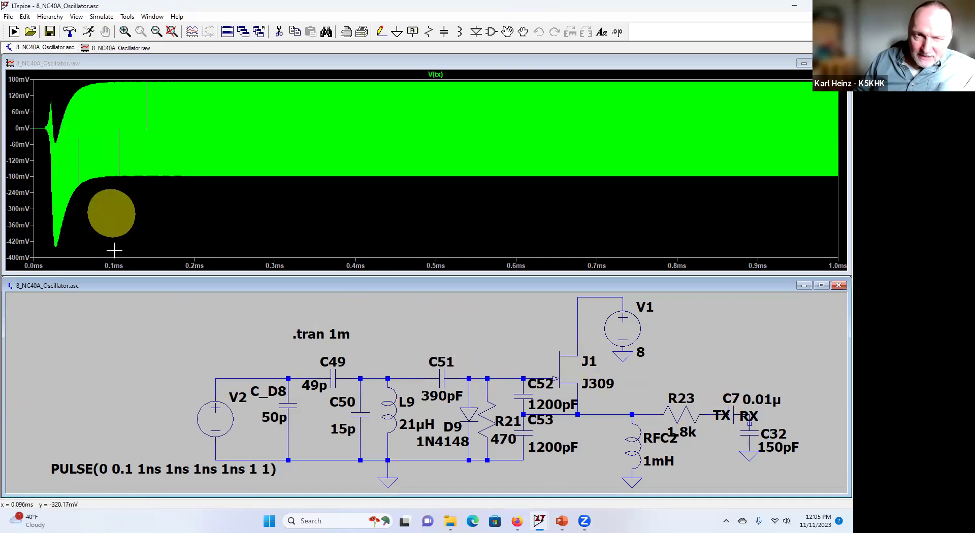
Examine the TX waveform closely at about 132 to 162 µs and during start-up in the first 30 µs.
{"action": "left_click_drag", "start_coordinate": [141, 72], "coordinate": [161, 261]}
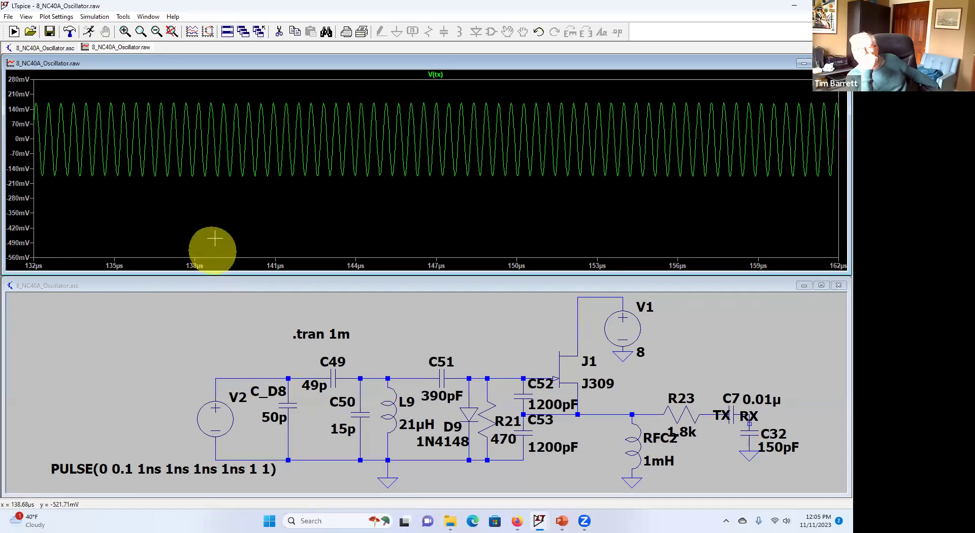
{"action": "right_click", "coordinate": [159, 190]}
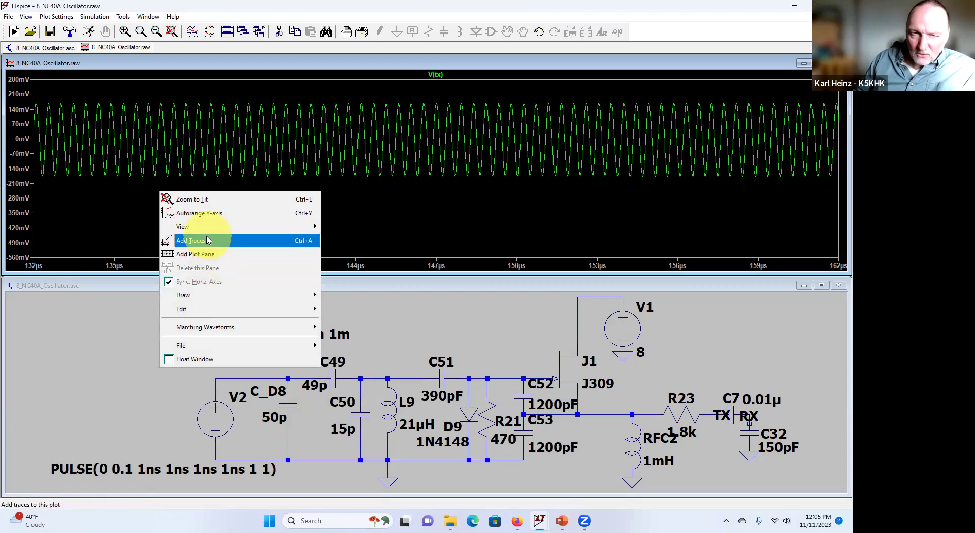
{"action": "left_click", "coordinate": [205, 198]}
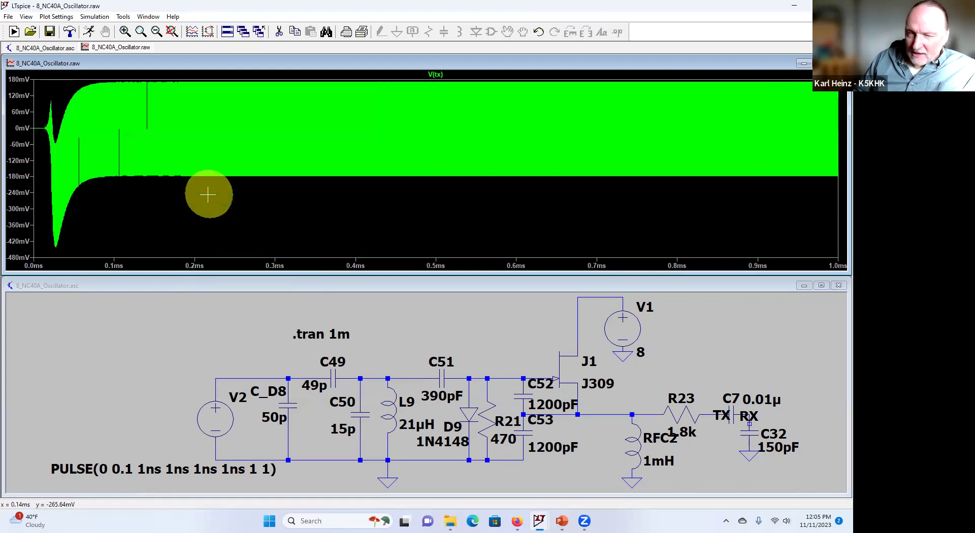
{"action": "left_click_drag", "start_coordinate": [27, 75], "coordinate": [55, 272]}
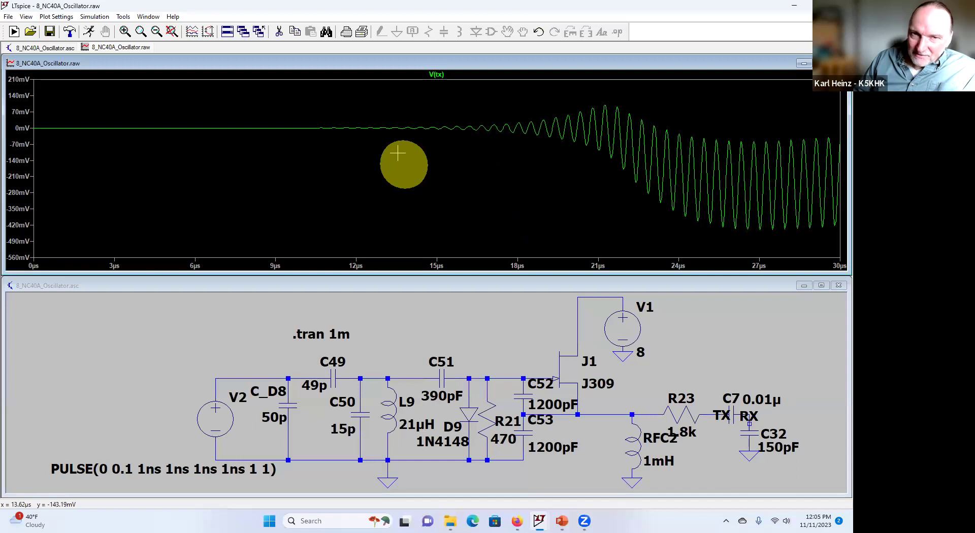
{"action": "left_click", "coordinate": [425, 76]}
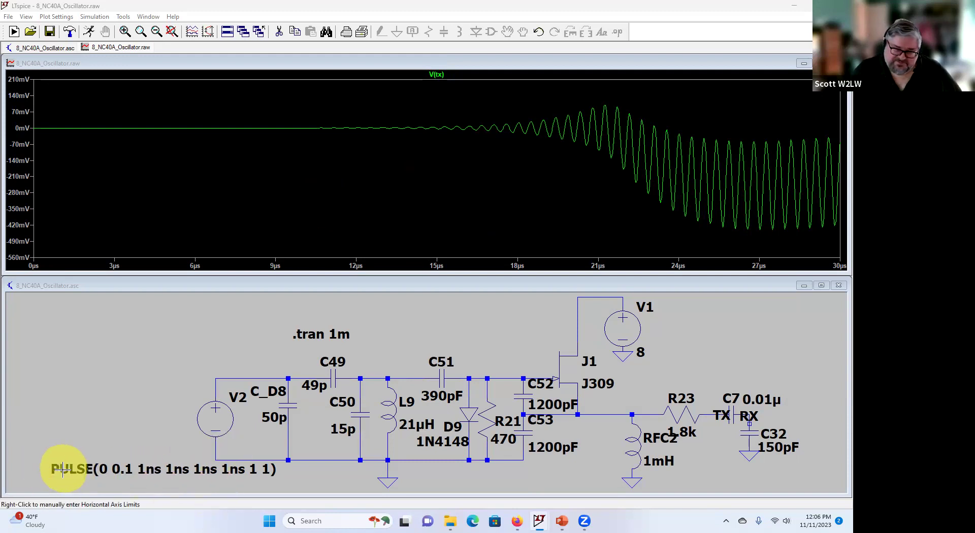
Inspect the pulse settings of voltage source V2, cancel out of them and plot the voltage at V2's positive node.
{"action": "right_click", "coordinate": [214, 420]}
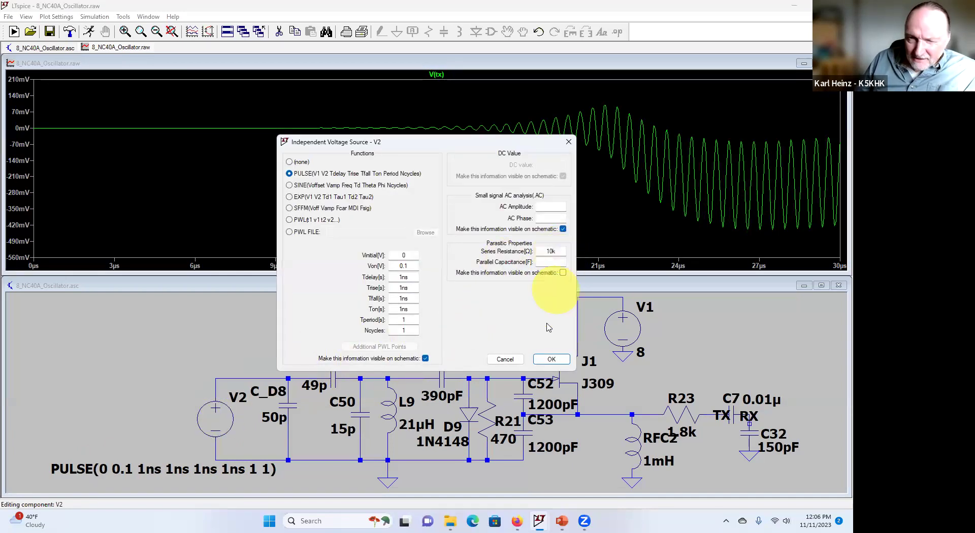
{"action": "left_click", "coordinate": [505, 359]}
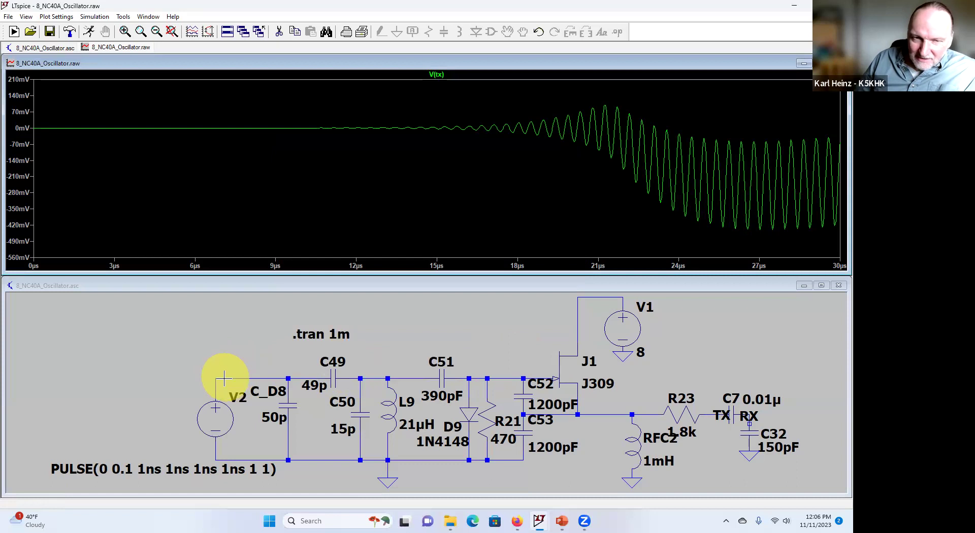
{"action": "left_click", "coordinate": [224, 378]}
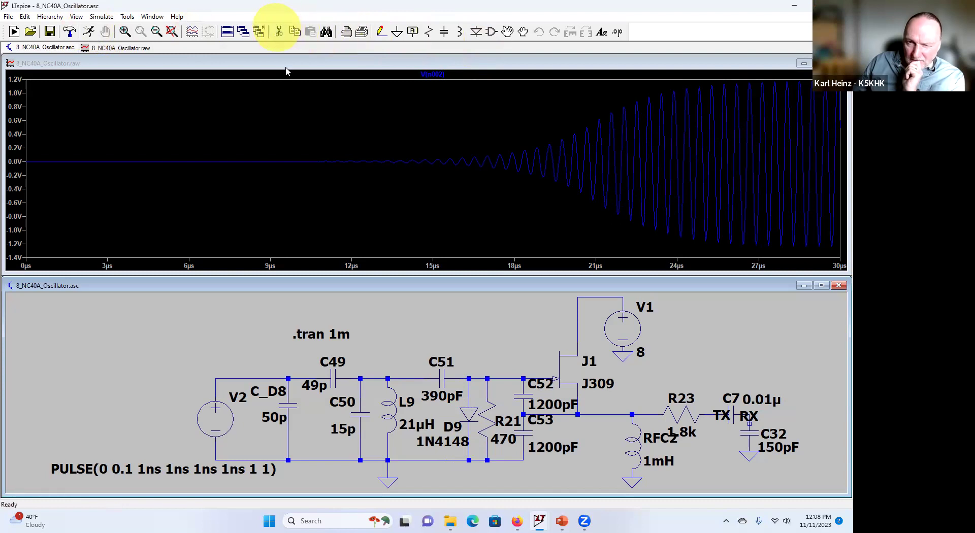
Delete diode D9 from the oscillator, rerun the simulation and view the waveform at about 192 to 258 µs.
{"action": "left_click", "coordinate": [468, 415]}
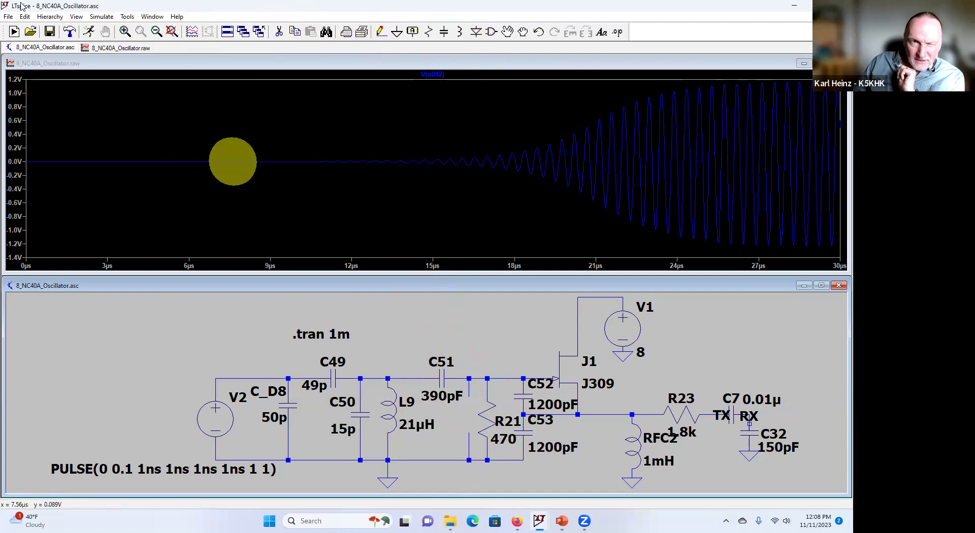
{"action": "left_click", "coordinate": [88, 32]}
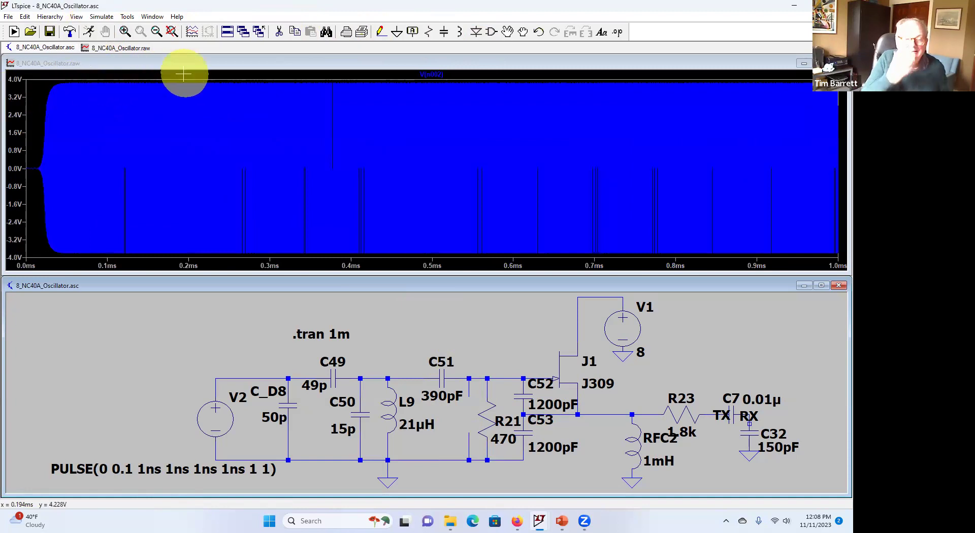
{"action": "left_click_drag", "start_coordinate": [183, 74], "coordinate": [233, 265]}
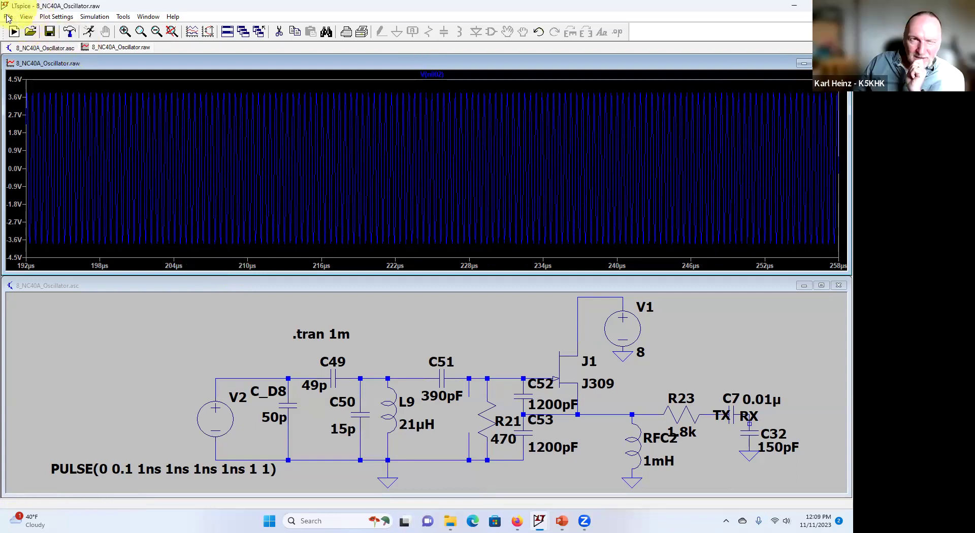
Switch to File Explorer and open 9_crystal_oscillator_example.asc from the 9_crystal_oscillator_example folder.
{"action": "left_click", "coordinate": [799, 8]}
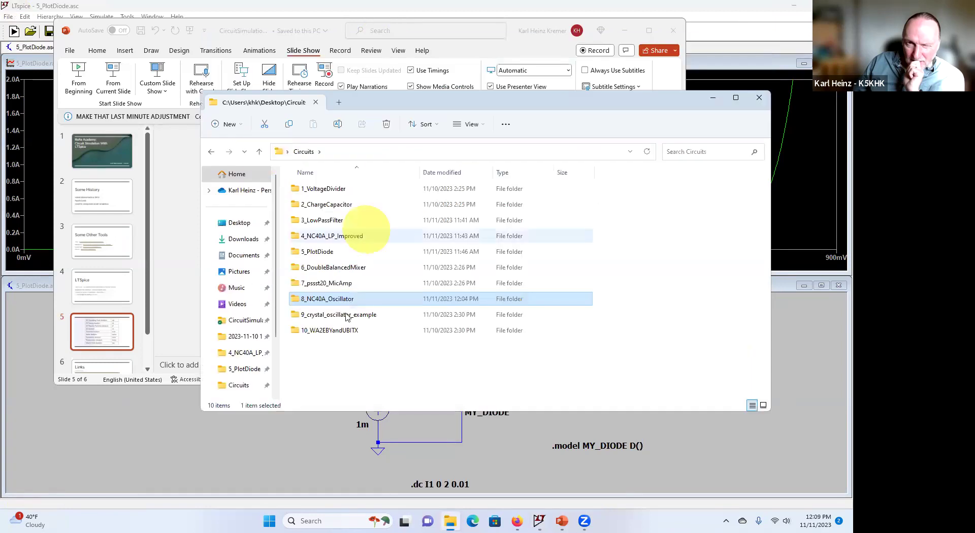
{"action": "double_click", "coordinate": [344, 316]}
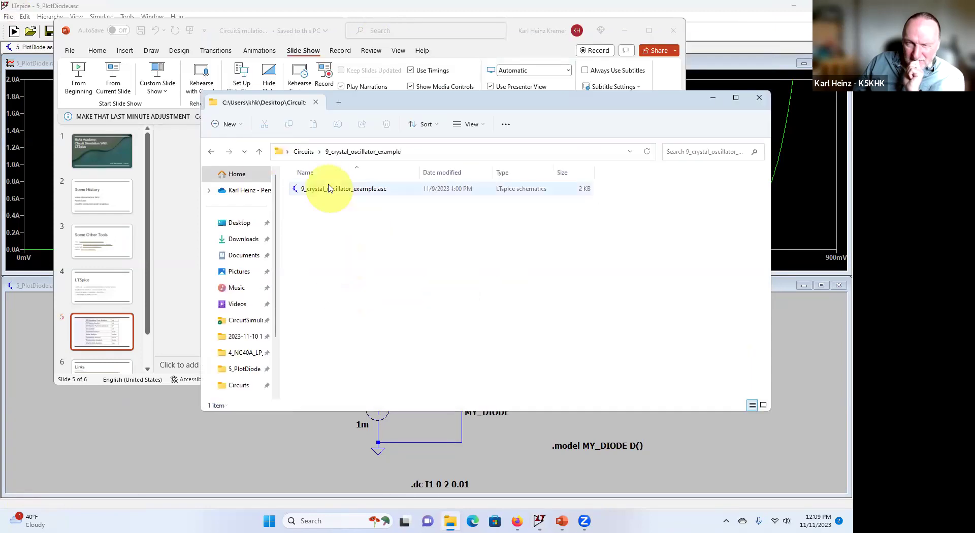
{"action": "double_click", "coordinate": [330, 188]}
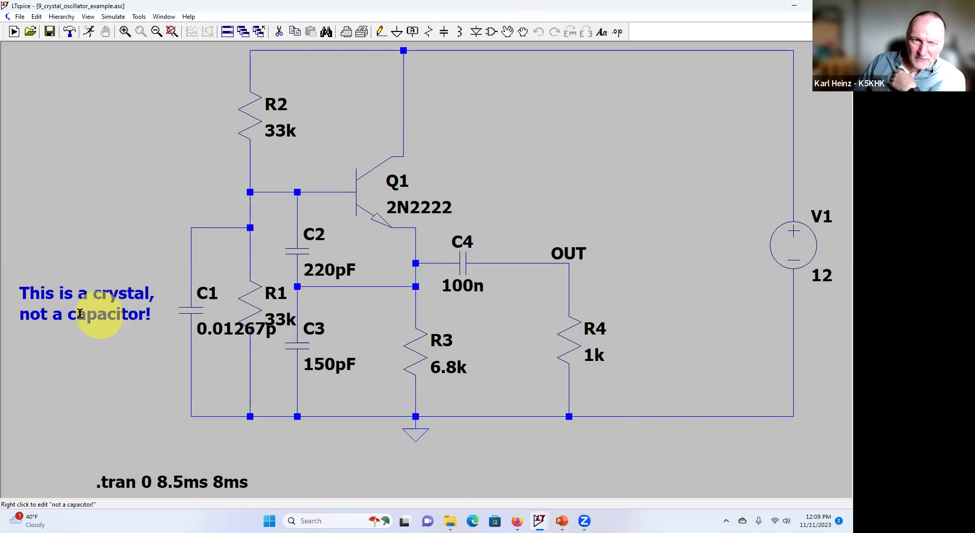
Inspect the capacitor properties of C1, which models the crystal, and close them without changes.
{"action": "right_click", "coordinate": [200, 312]}
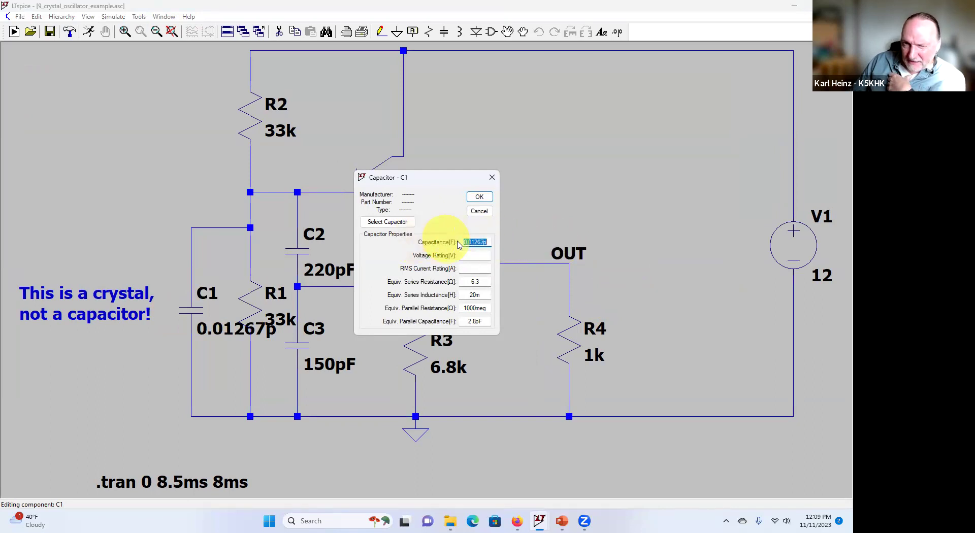
{"action": "double_click", "coordinate": [485, 243]}
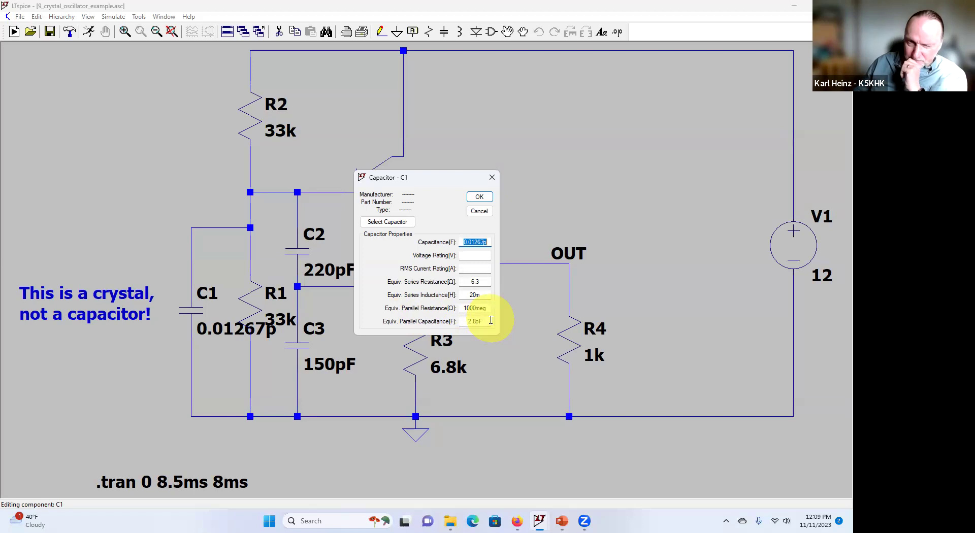
{"action": "left_click", "coordinate": [492, 177]}
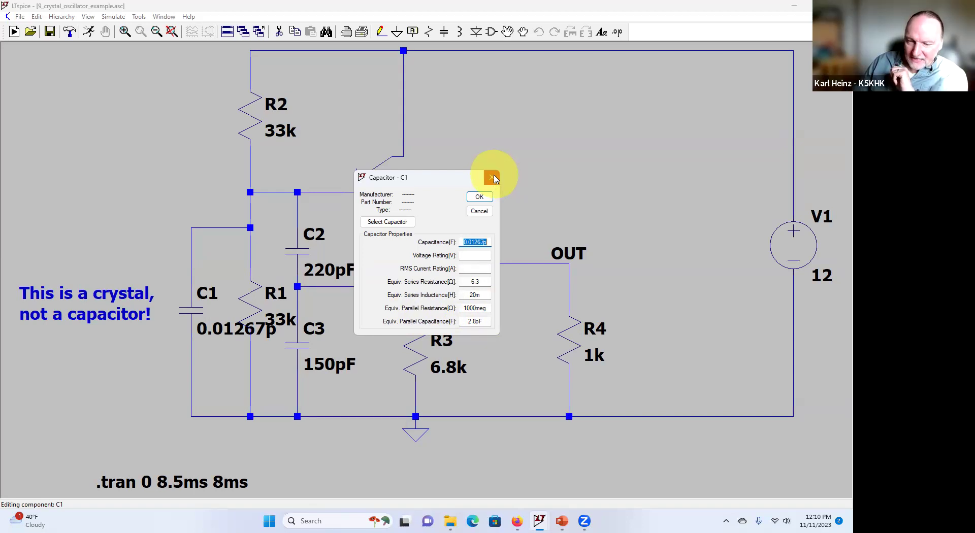
{"action": "left_click", "coordinate": [494, 177]}
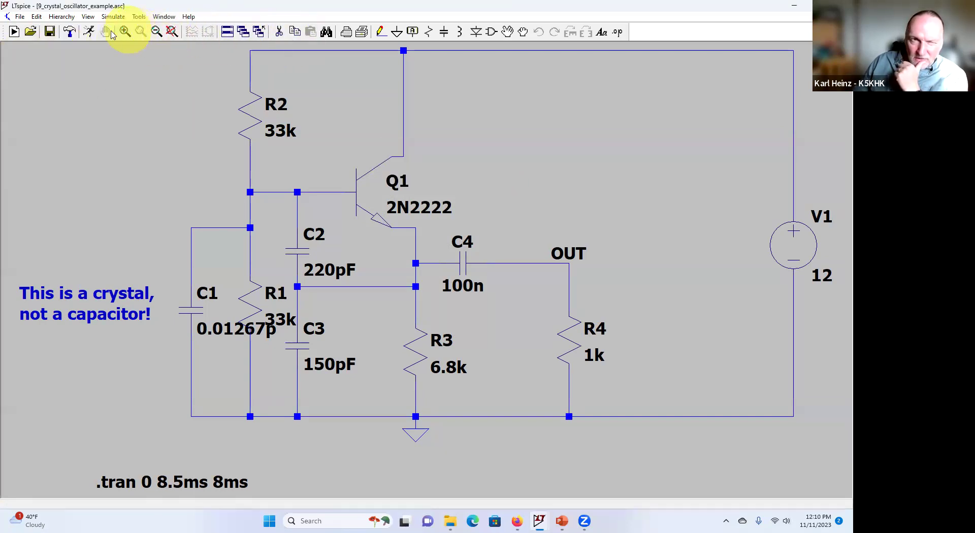
Run the transient simulation of the crystal oscillator and plot the voltage at OUT.
{"action": "left_click", "coordinate": [94, 33]}
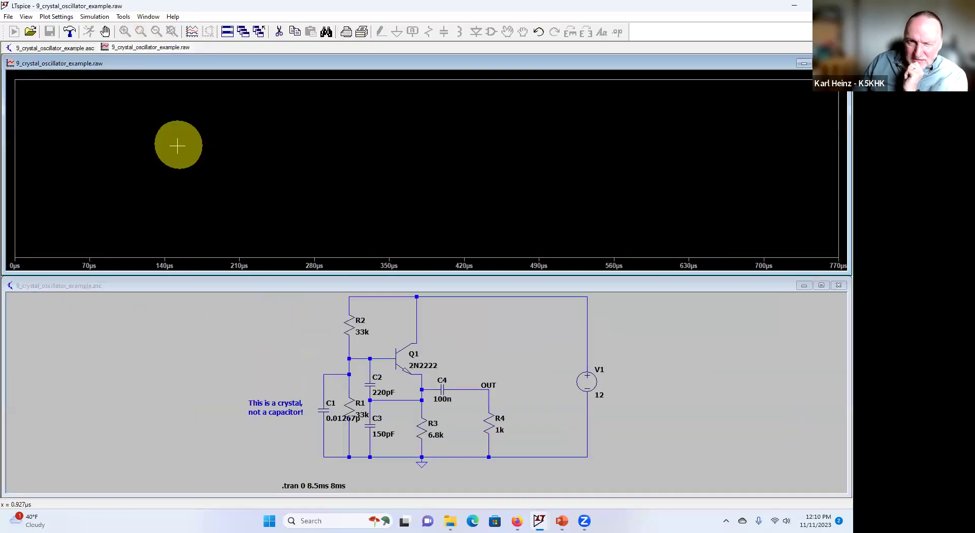
{"action": "left_click", "coordinate": [476, 389]}
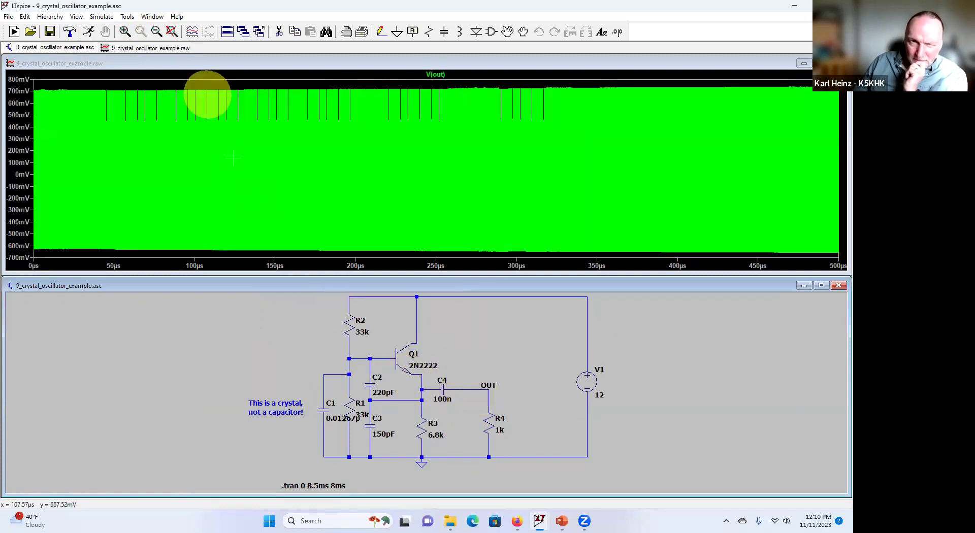
Examine the OUT waveform at about 110.40 to 111.06 µs and measure the period and frequency between adjacent peaks.
{"action": "left_click_drag", "start_coordinate": [207, 87], "coordinate": [223, 265]}
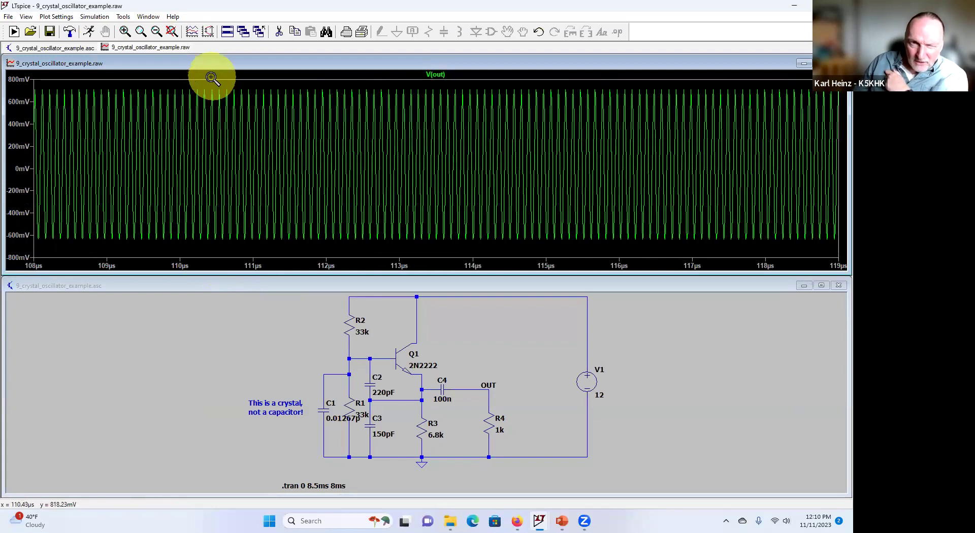
{"action": "left_click_drag", "start_coordinate": [211, 78], "coordinate": [252, 181]}
{"action": "left_click_drag", "start_coordinate": [253, 253], "coordinate": [257, 265]}
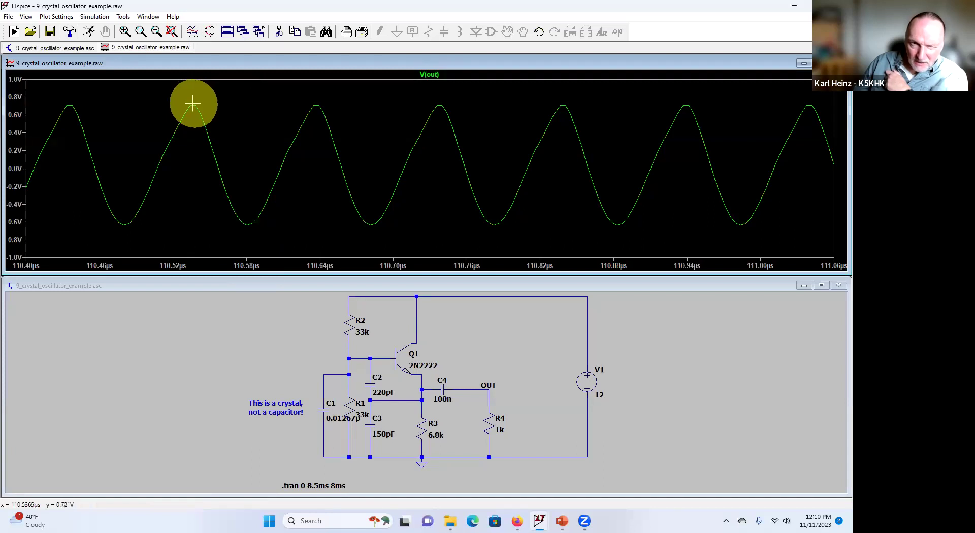
{"action": "left_click_drag", "start_coordinate": [193, 104], "coordinate": [318, 105]}
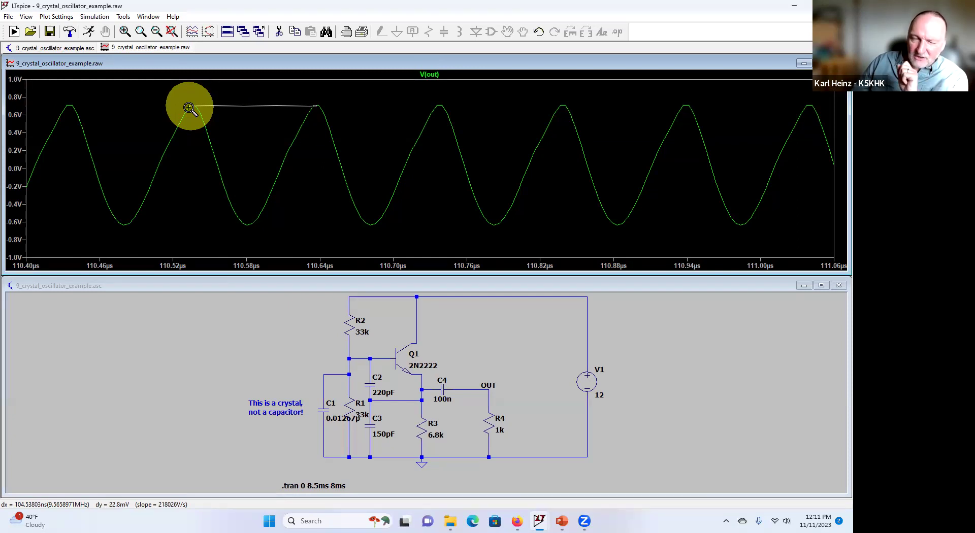
{"action": "left_click_drag", "start_coordinate": [189, 107], "coordinate": [191, 102]}
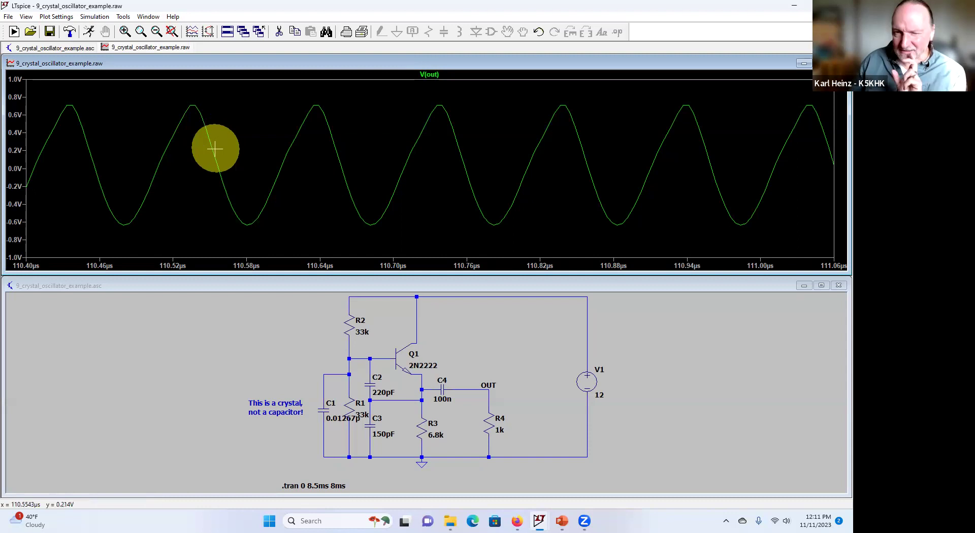
Compute the FFT of V(out) over the full extent of the simulation data, examine the spectrum and close it.
{"action": "right_click", "coordinate": [257, 141]}
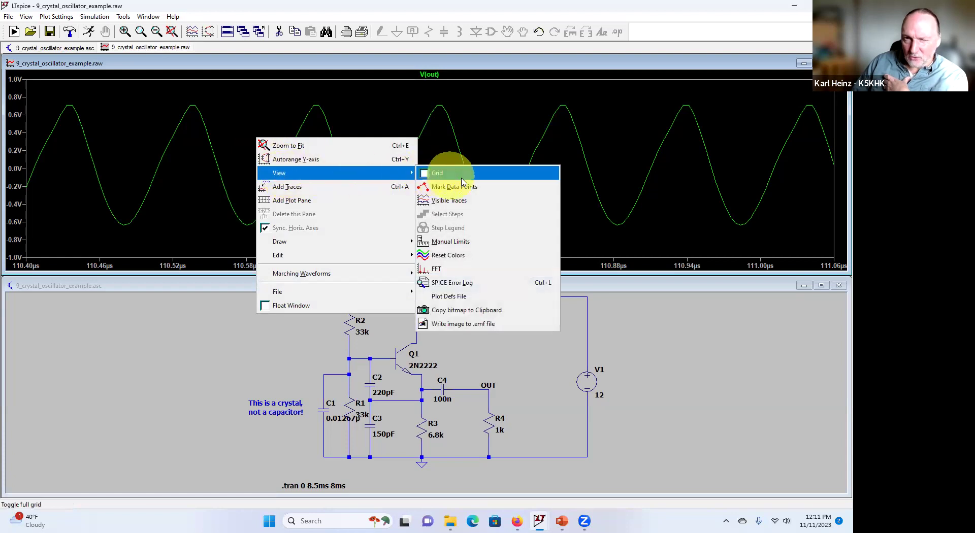
{"action": "left_click", "coordinate": [445, 269]}
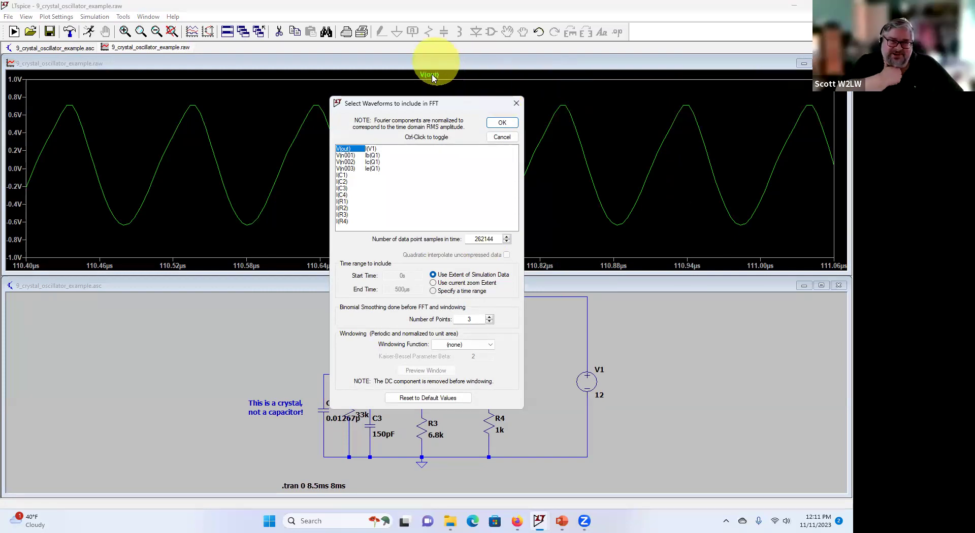
{"action": "left_click_drag", "start_coordinate": [445, 103], "coordinate": [482, 163]}
{"action": "left_click", "coordinate": [502, 168]}
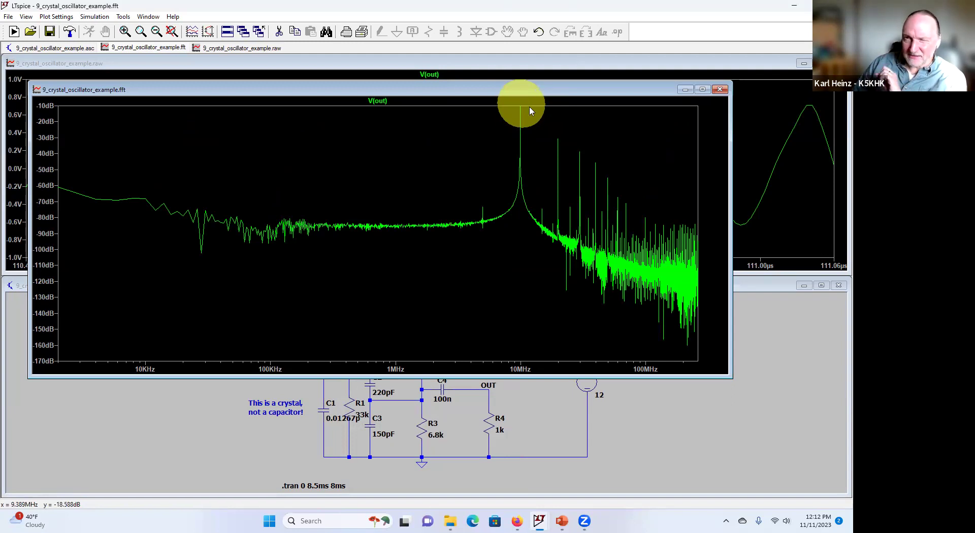
{"action": "left_click", "coordinate": [718, 90]}
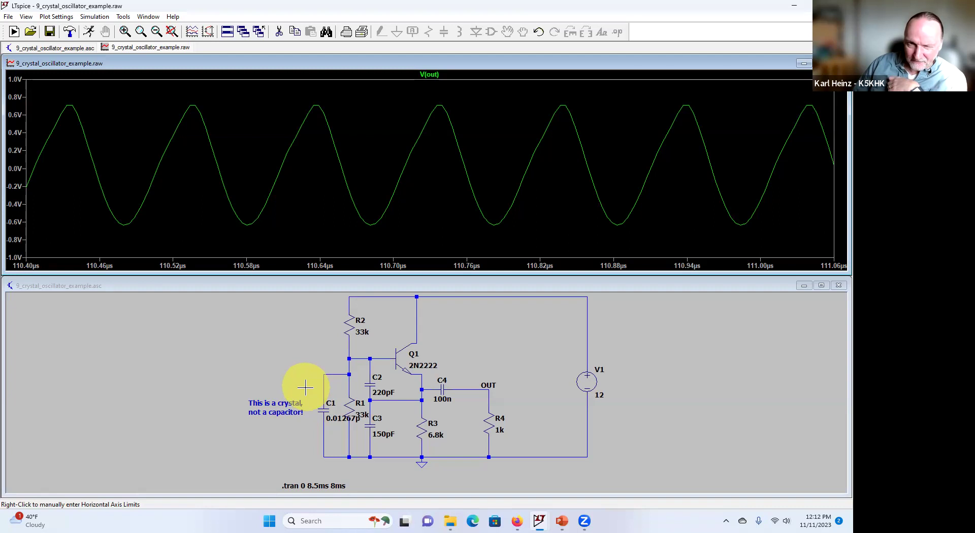
Change the transient analysis to a 0.5ms stop time with no delayed data saving and rerun the simulation.
{"action": "right_click", "coordinate": [256, 153]}
{"action": "left_click", "coordinate": [273, 151]}
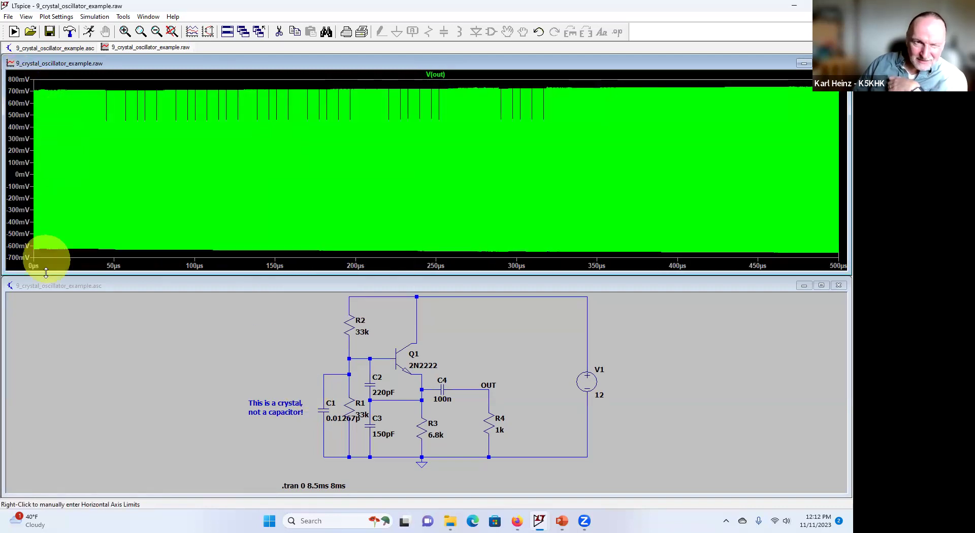
{"action": "right_click", "coordinate": [336, 486]}
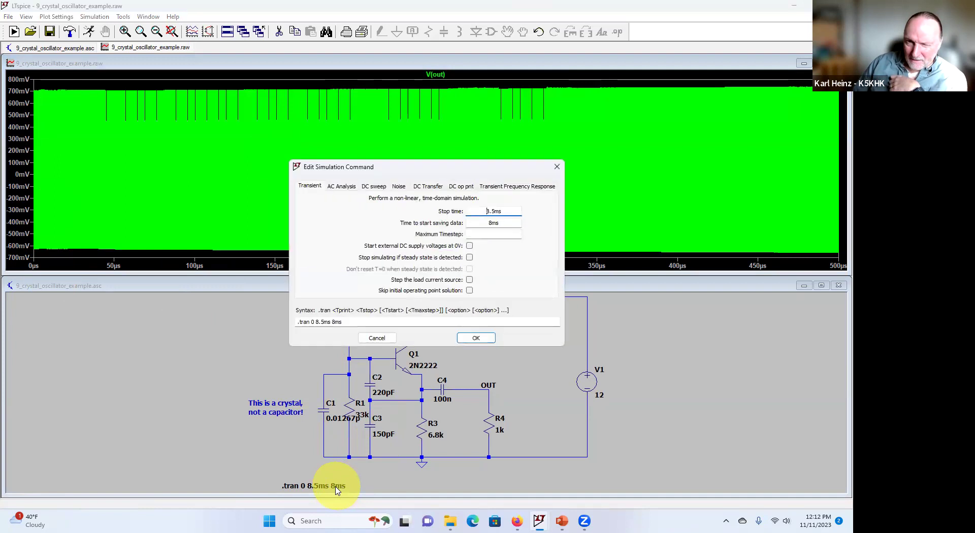
{"action": "left_click", "coordinate": [494, 210]}
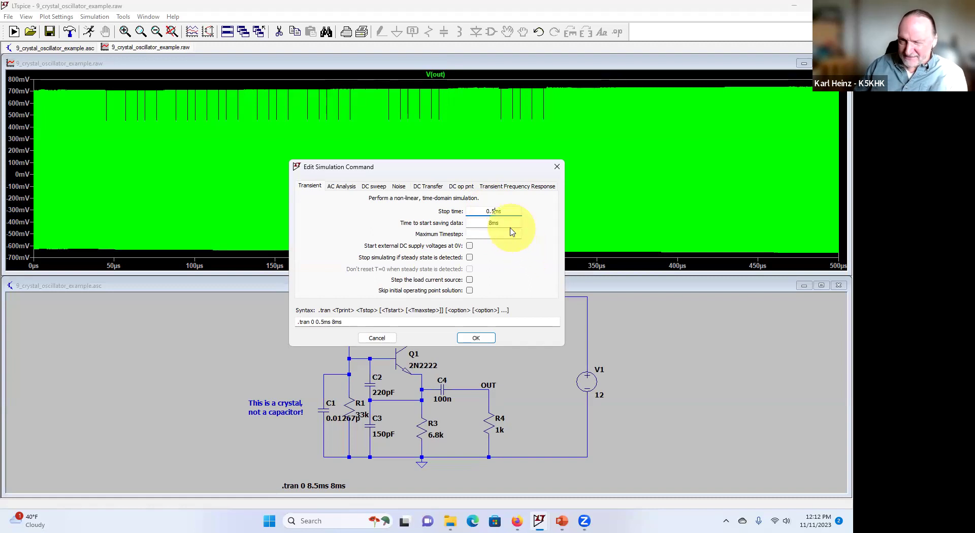
{"action": "left_click_drag", "start_coordinate": [500, 222], "coordinate": [474, 222]}
{"action": "key", "text": "BackSpace"}
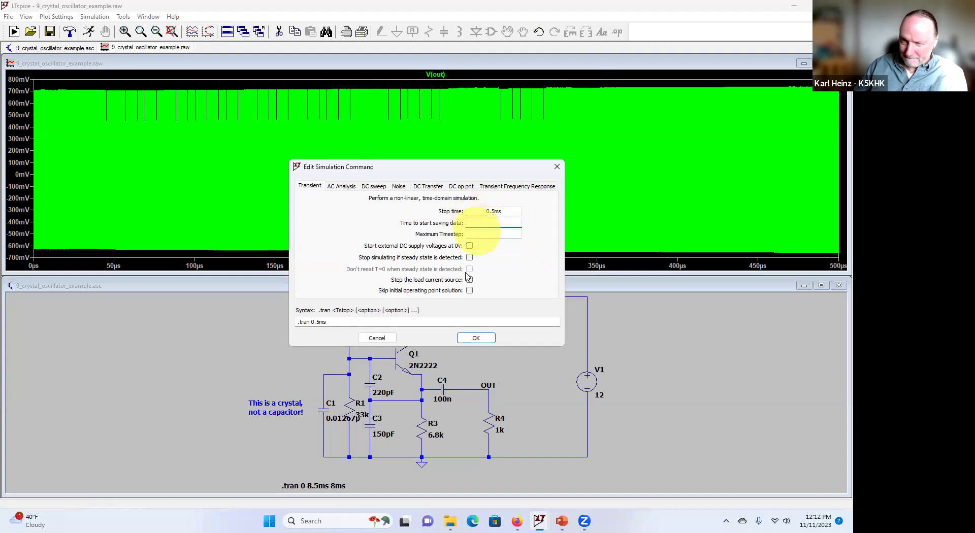
{"action": "left_click", "coordinate": [474, 338]}
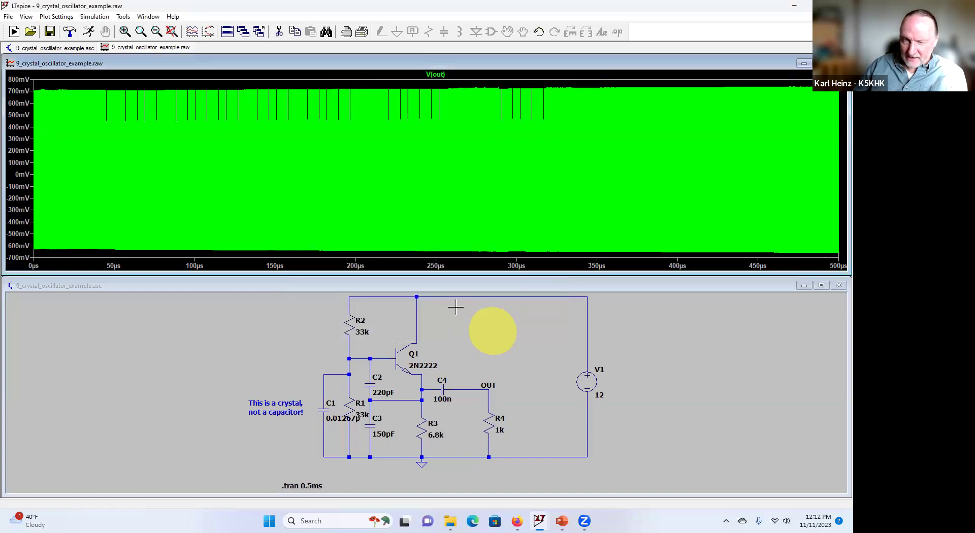
{"action": "left_click", "coordinate": [90, 32]}
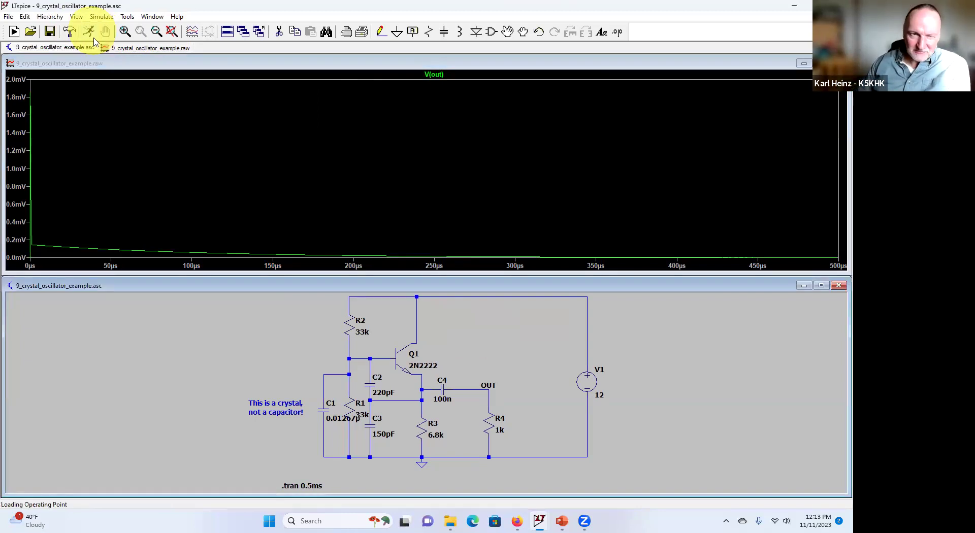
Set the transient stop time to 4, run the simulation and halt it before it completes.
{"action": "right_click", "coordinate": [304, 485]}
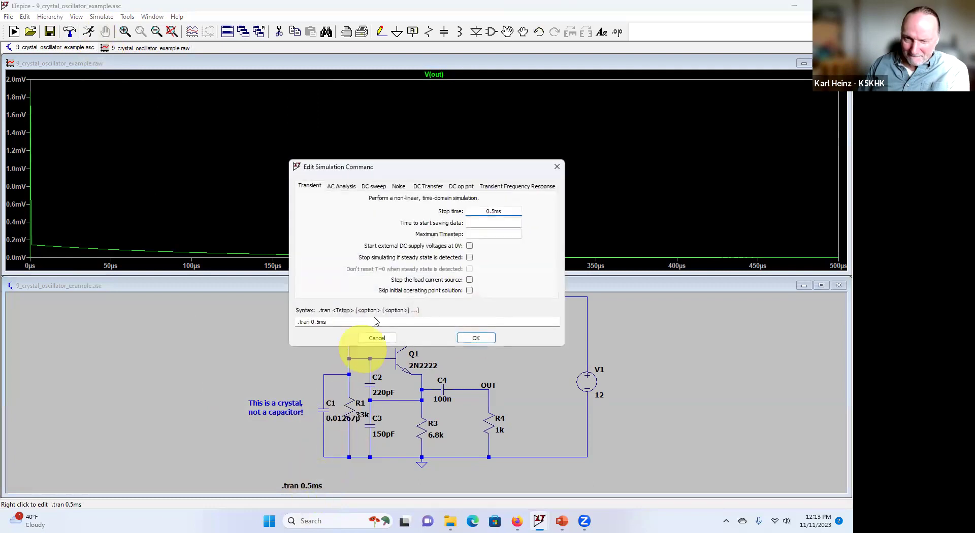
{"action": "left_click_drag", "start_coordinate": [506, 212], "coordinate": [475, 208]}
{"action": "type", "text": "4"}
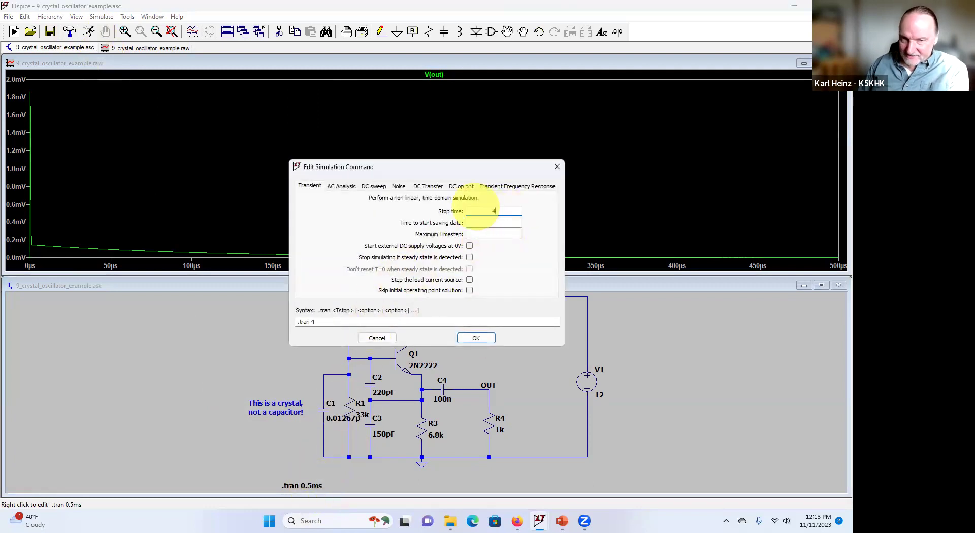
{"action": "left_click", "coordinate": [474, 337]}
{"action": "left_click", "coordinate": [89, 30]}
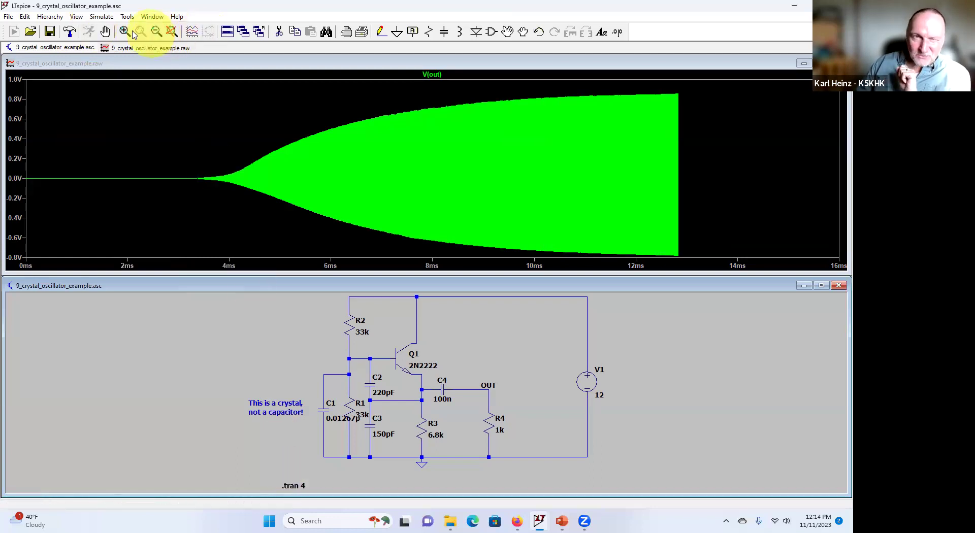
{"action": "left_click", "coordinate": [107, 33]}
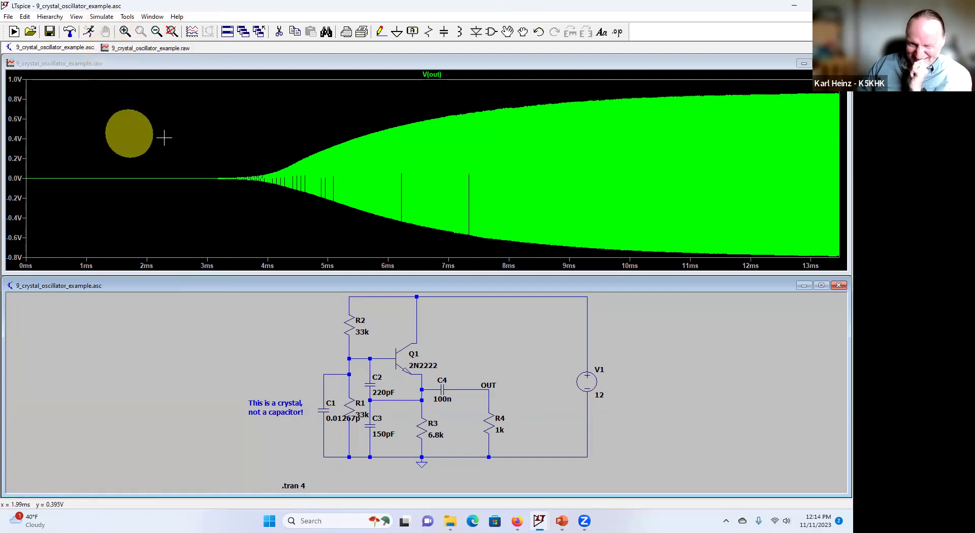
Set the transient analysis stop time to 4m.
{"action": "right_click", "coordinate": [298, 482]}
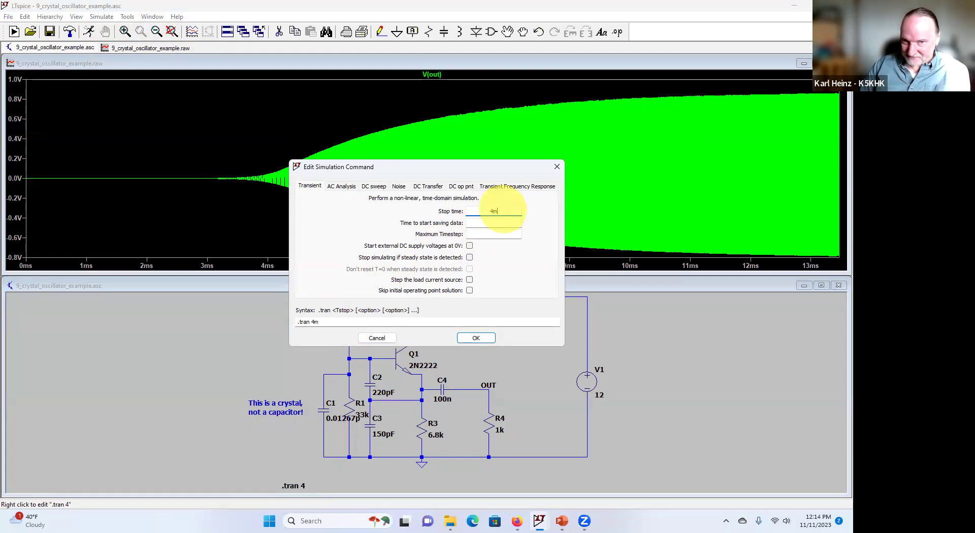
{"action": "left_click", "coordinate": [476, 337]}
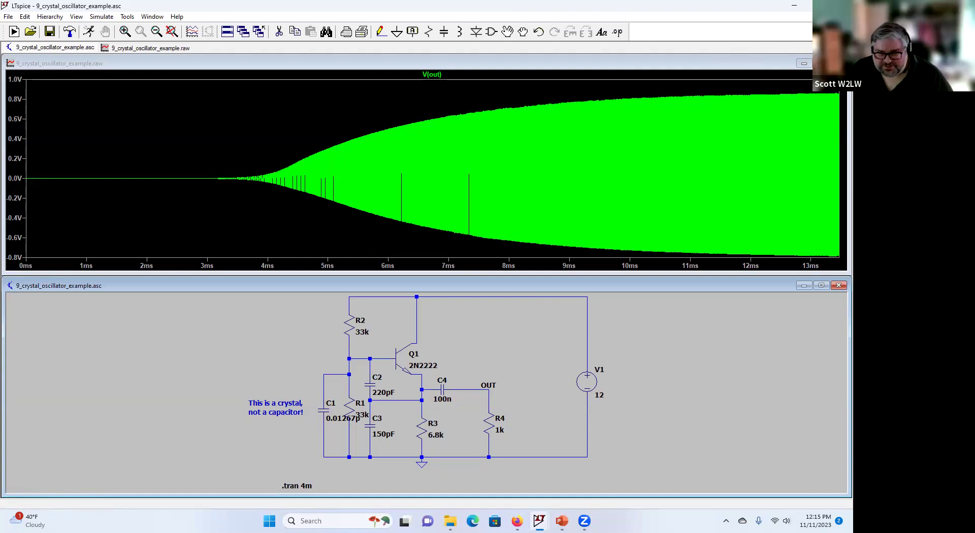
Review the parameters of each analysis type for the .tran directive, from Transient through Transient Frequency Response, and leave the directive unchanged.
{"action": "right_click", "coordinate": [297, 484]}
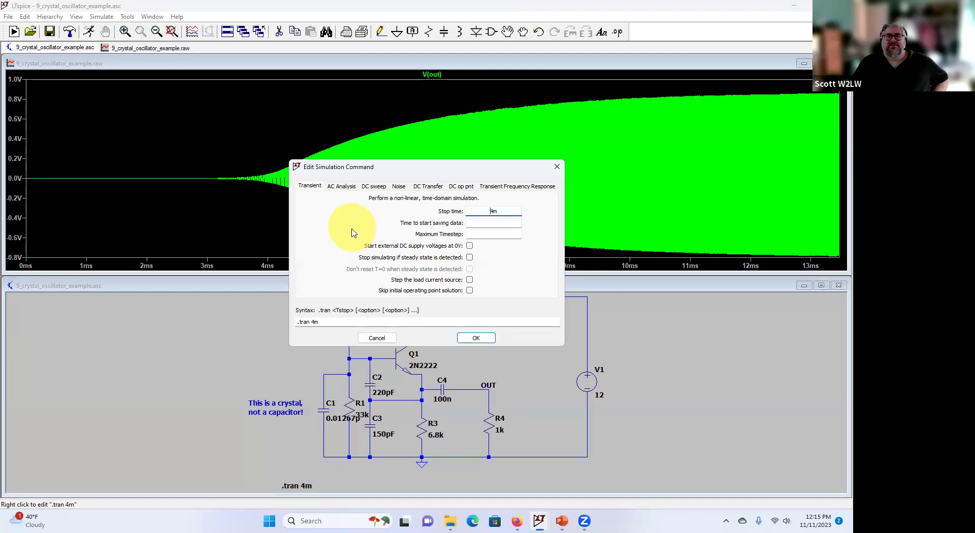
{"action": "left_click", "coordinate": [311, 185]}
{"action": "left_click", "coordinate": [344, 188]}
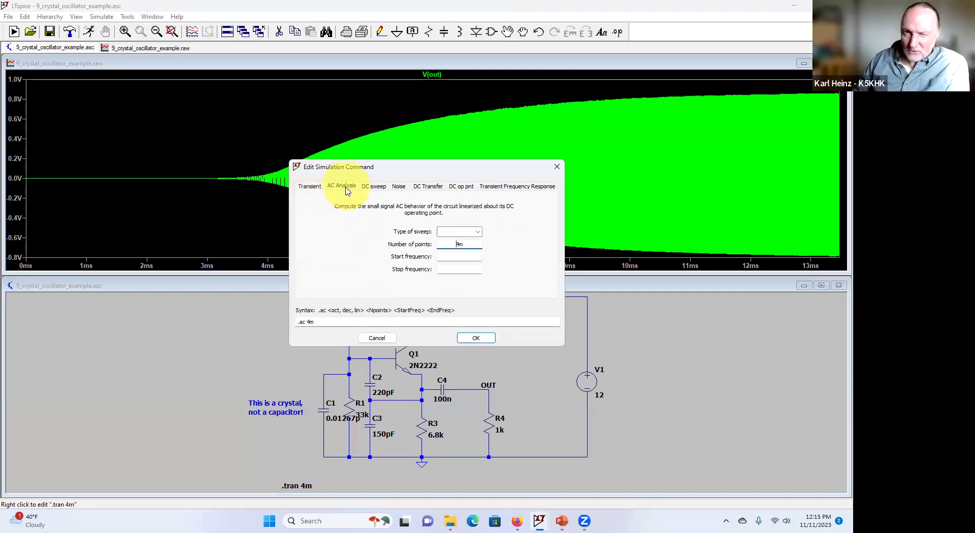
{"action": "left_click", "coordinate": [383, 189]}
{"action": "left_click", "coordinate": [399, 188]}
{"action": "left_click", "coordinate": [428, 187]}
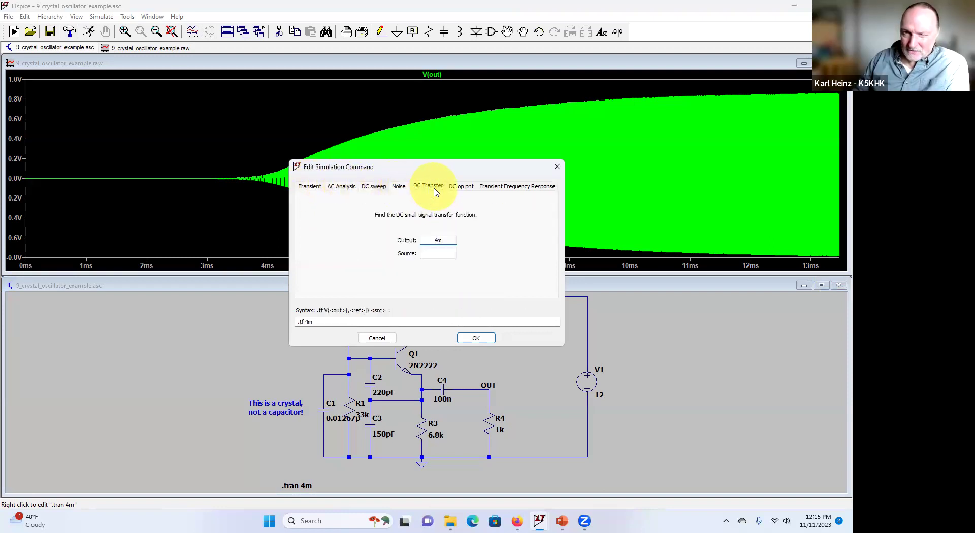
{"action": "left_click", "coordinate": [463, 187]}
{"action": "left_click", "coordinate": [489, 188]}
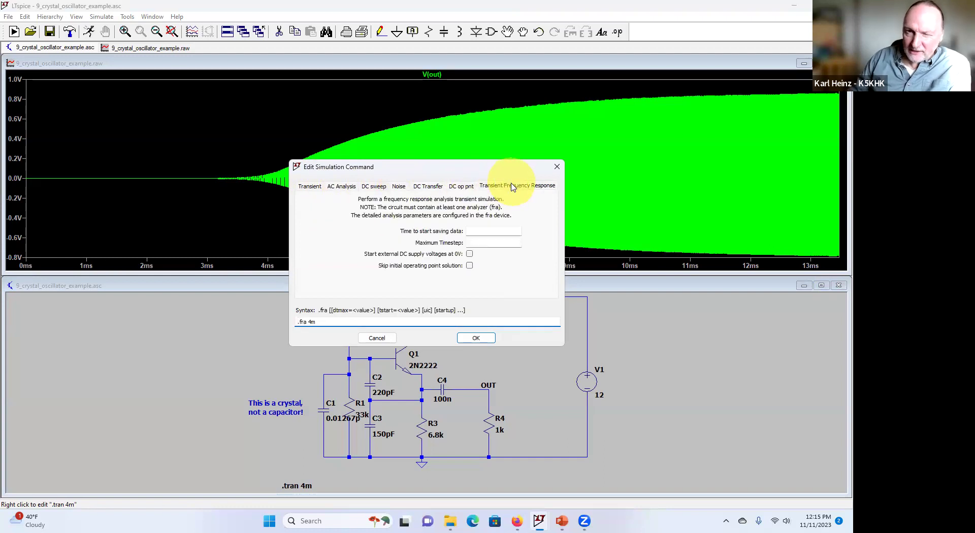
{"action": "left_click", "coordinate": [557, 169]}
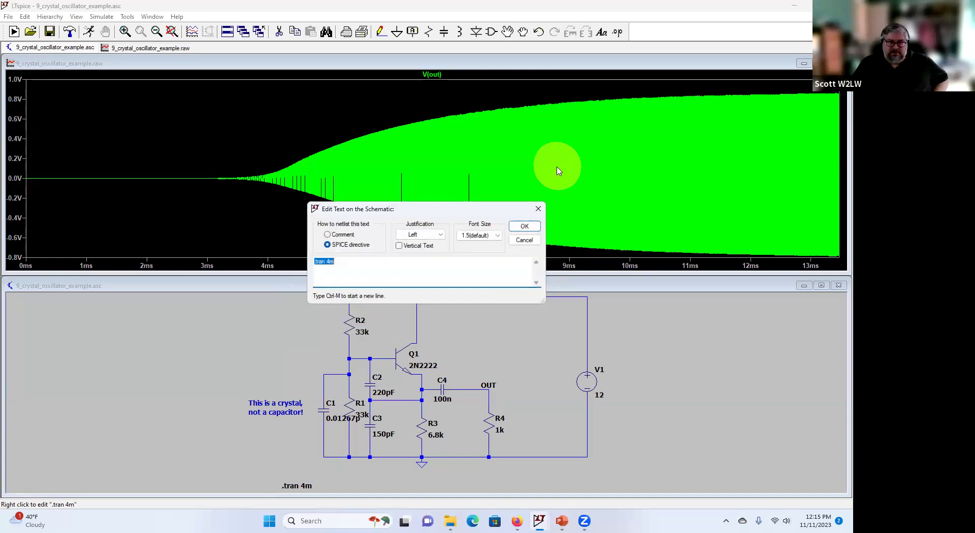
{"action": "left_click", "coordinate": [538, 210]}
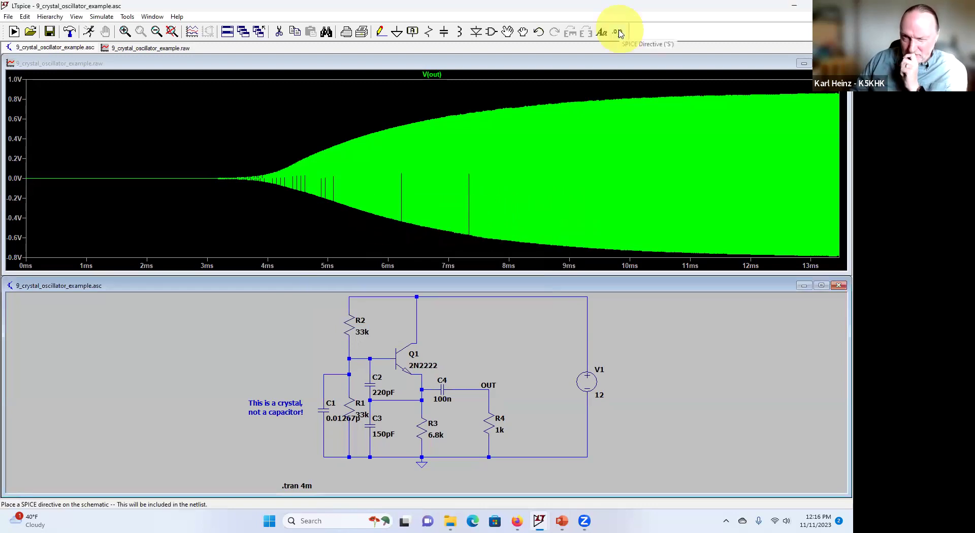
Edit the simulation directive text to comment out .tran 4m with an asterisk and add .op on a second line.
{"action": "right_click", "coordinate": [300, 485]}
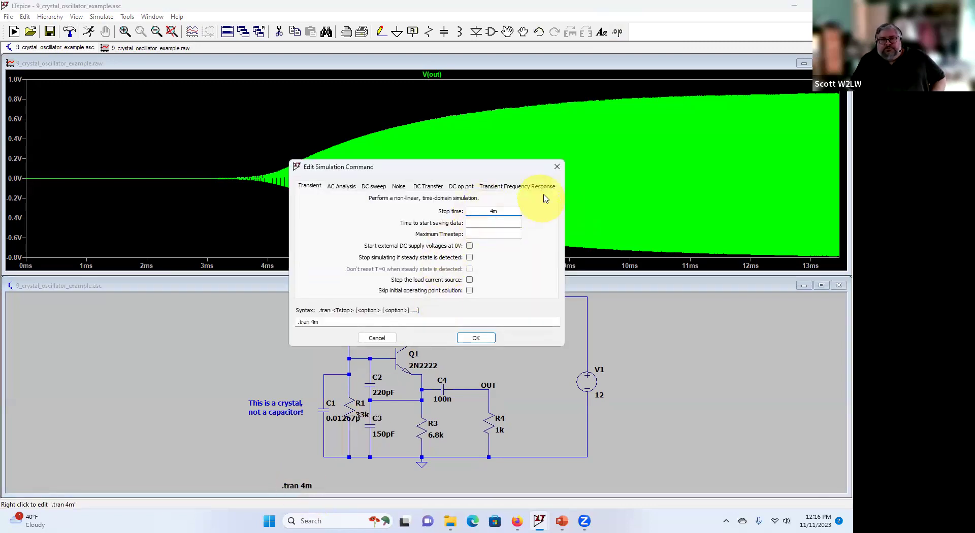
{"action": "left_click", "coordinate": [557, 167]}
{"action": "left_click", "coordinate": [371, 263]}
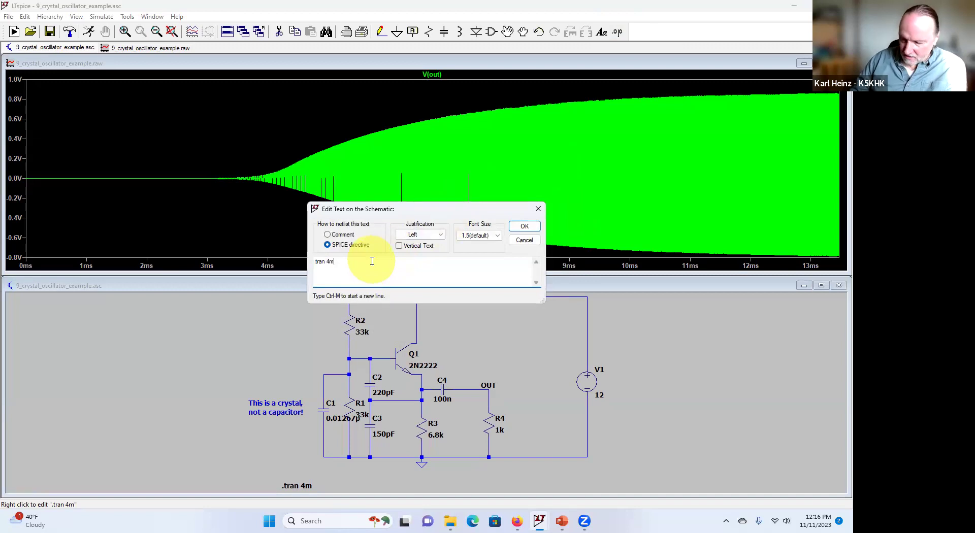
{"action": "type", "text": ".op"}
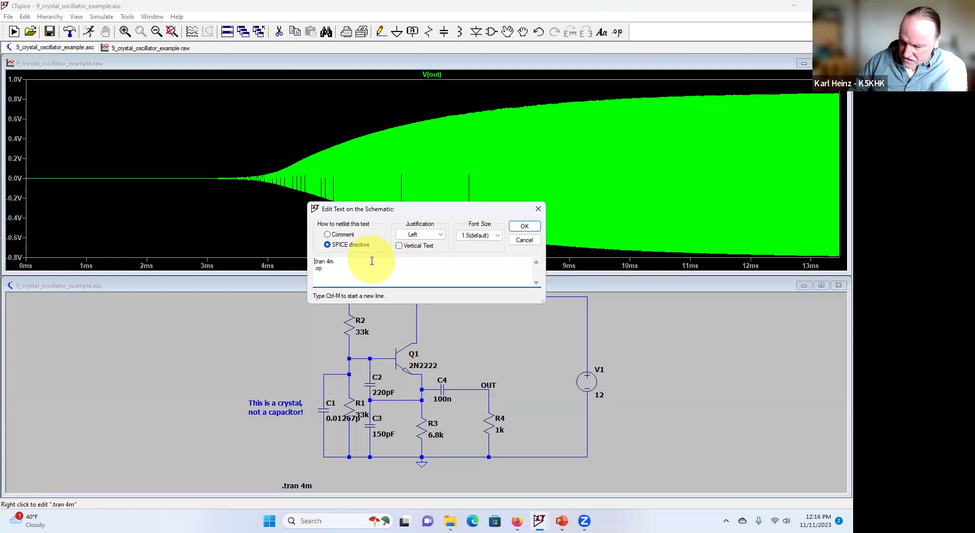
{"action": "key", "text": "ctrl+Home"}
{"action": "type", "text": "*"}
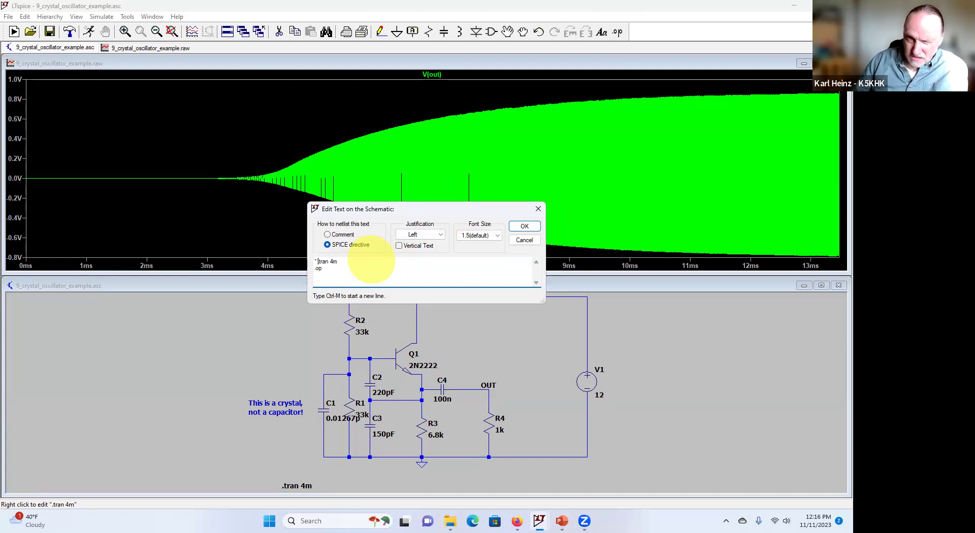
{"action": "left_click", "coordinate": [531, 228]}
Run the operating point analysis, examine the node voltages and device currents, and close the results.
{"action": "scroll", "coordinate": [351, 416], "scroll_direction": "down", "scroll_amount": 2}
{"action": "left_click_drag", "start_coordinate": [327, 461], "coordinate": [327, 416]}
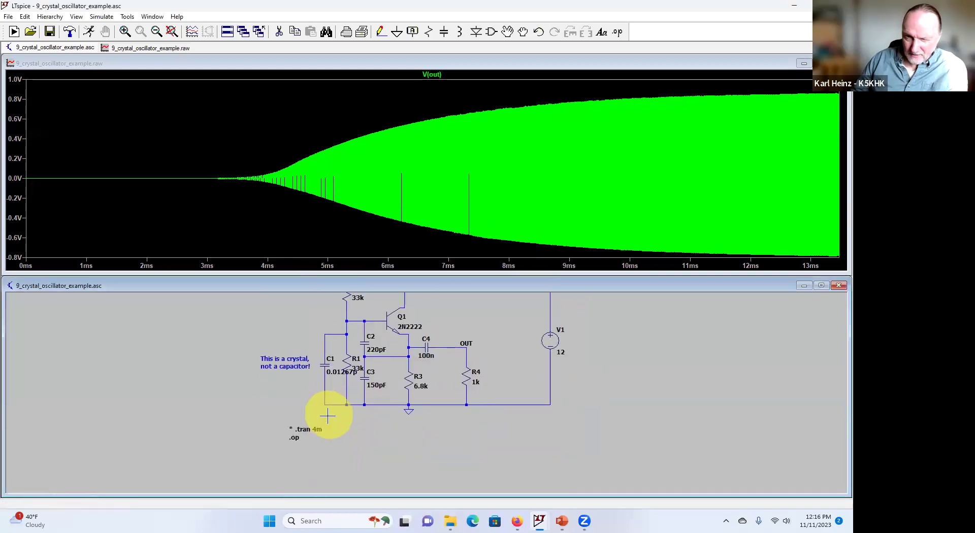
{"action": "left_click", "coordinate": [89, 31]}
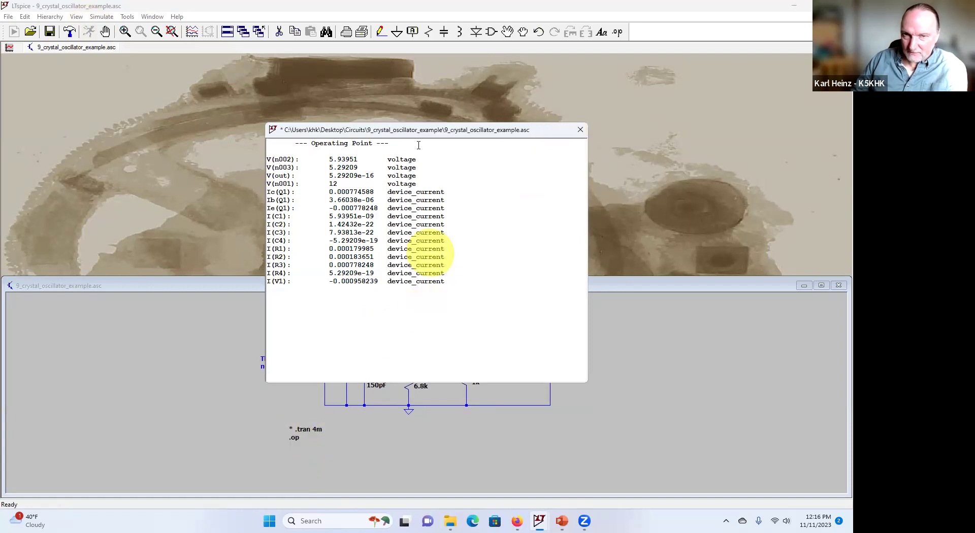
{"action": "left_click", "coordinate": [591, 162]}
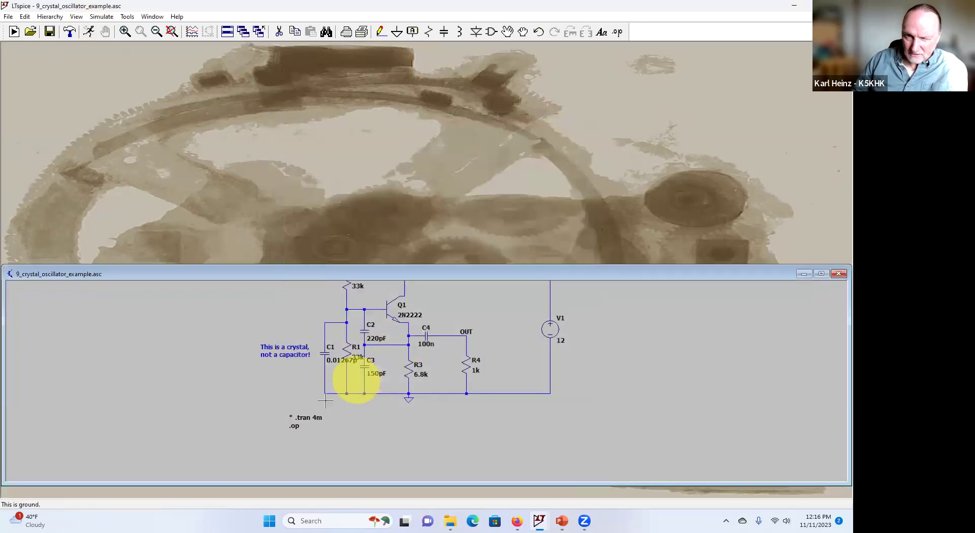
Reactivate the .tran 4m directive and comment out the .op line with an asterisk.
{"action": "right_click", "coordinate": [300, 416]}
{"action": "left_click", "coordinate": [337, 268]}
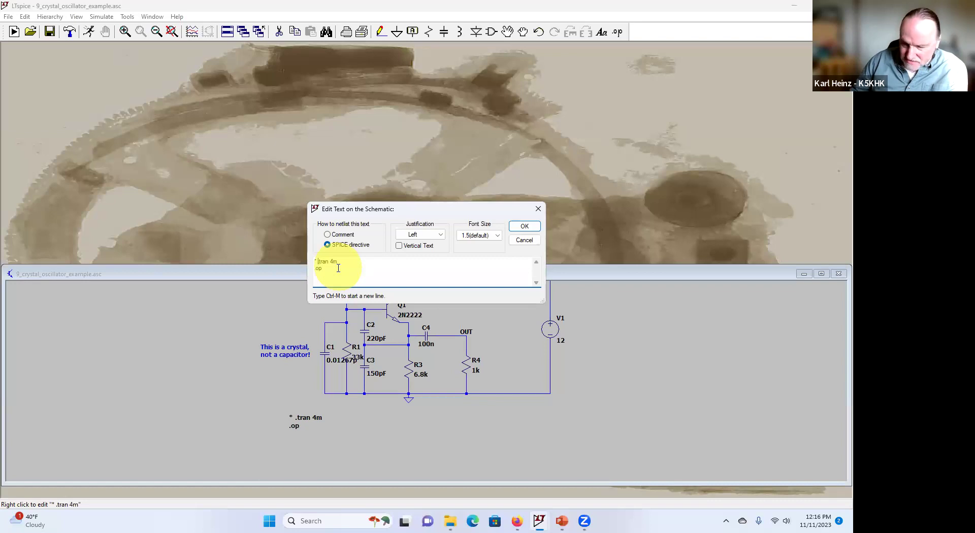
{"action": "key", "text": "Delete"}
{"action": "key", "text": "Delete"}
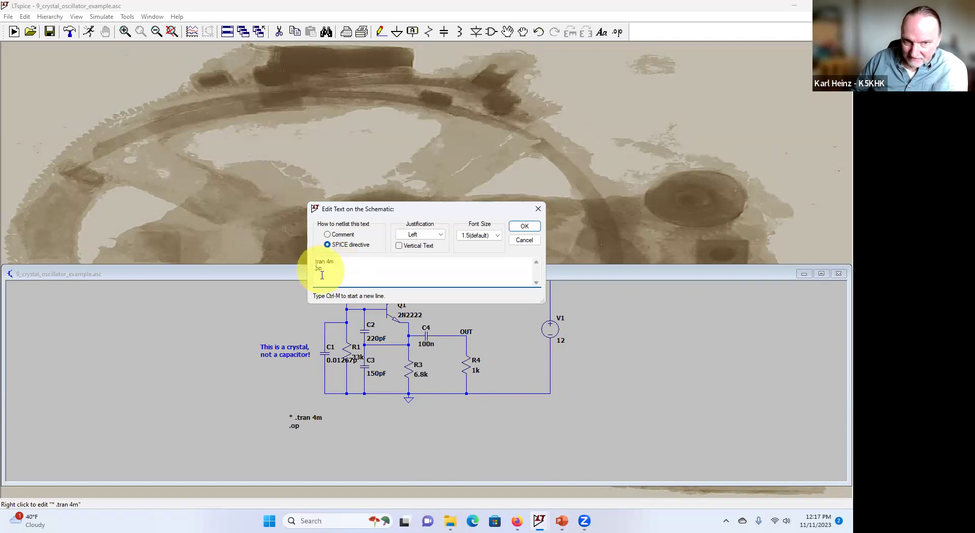
{"action": "key", "text": "Down"}
{"action": "type", "text": "*"}
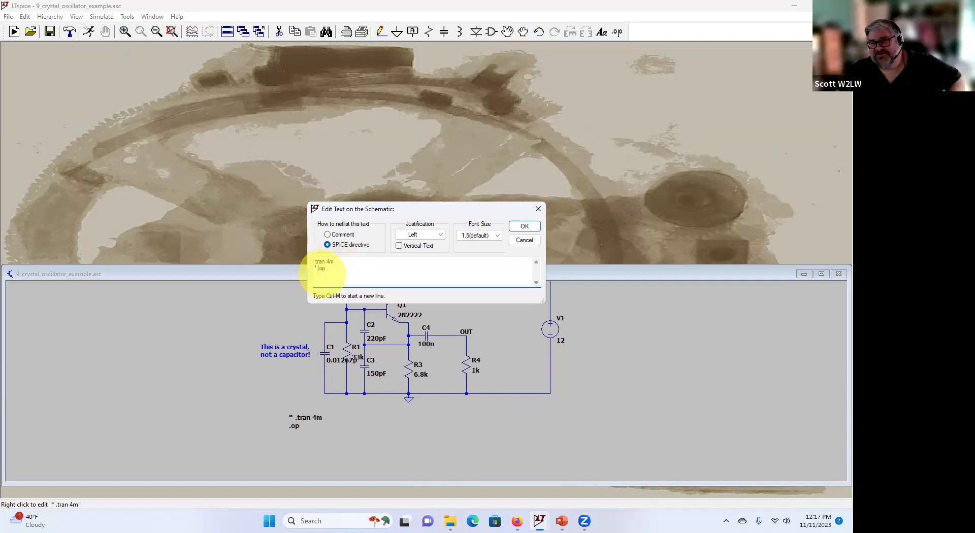
{"action": "left_click", "coordinate": [523, 226]}
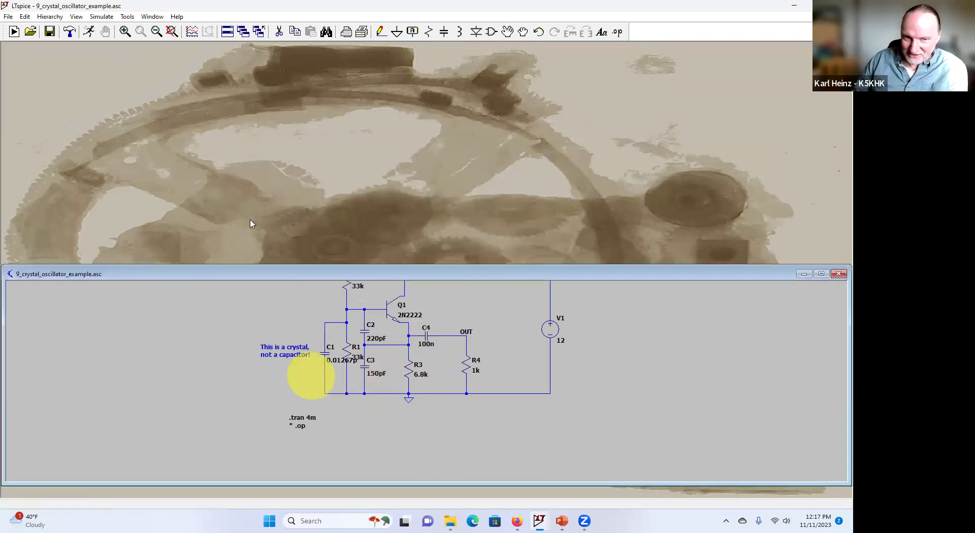
Run the 4m transient simulation, close its empty plot, rerun it and plot the voltage at the OUT node.
{"action": "left_click", "coordinate": [85, 33]}
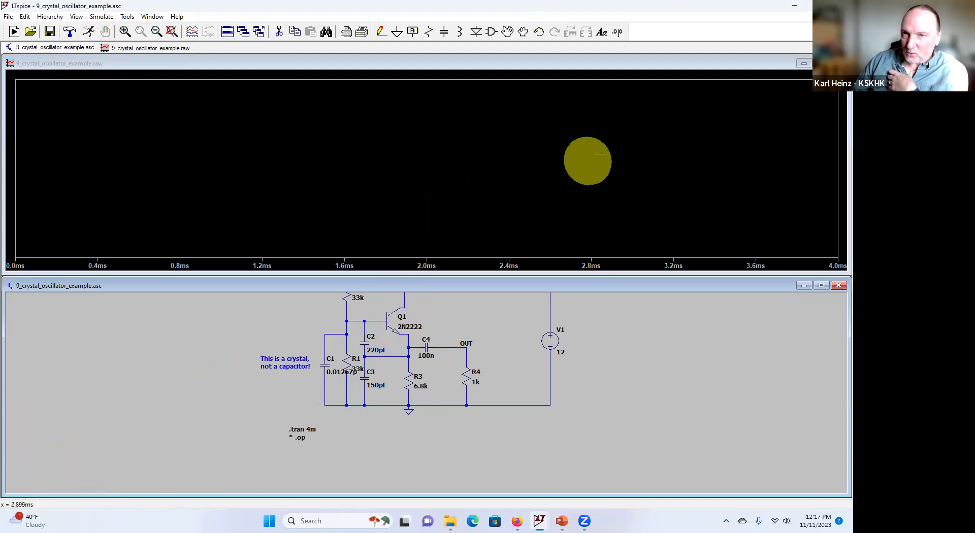
{"action": "left_click", "coordinate": [837, 63]}
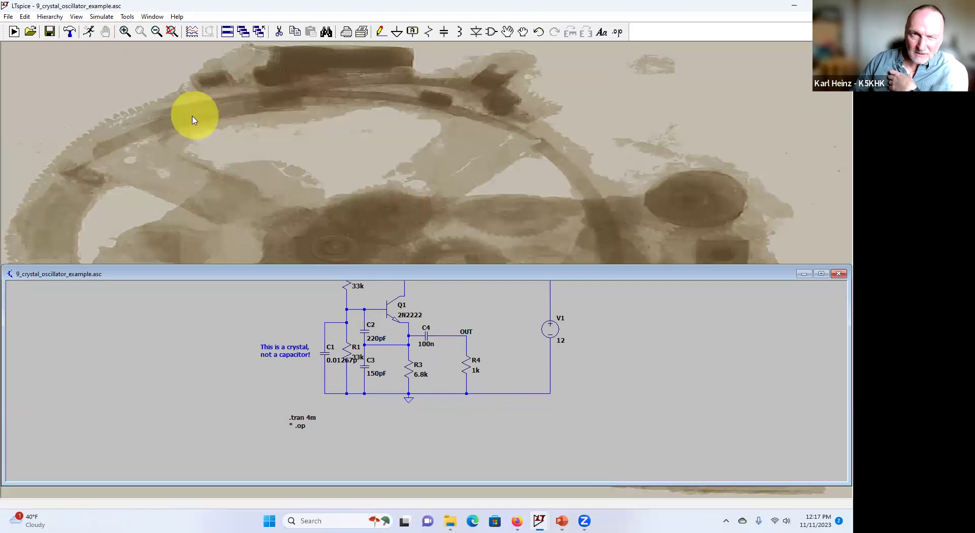
{"action": "left_click", "coordinate": [90, 33]}
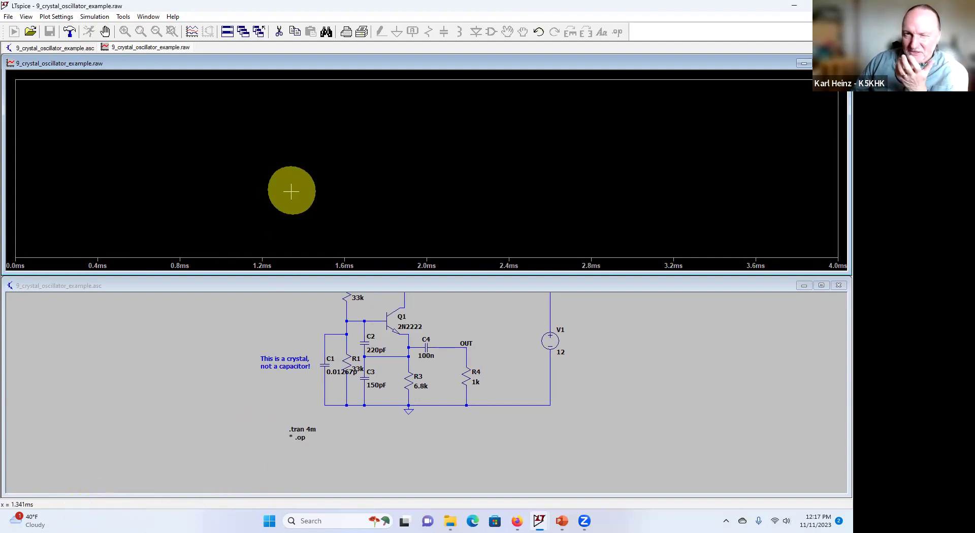
{"action": "left_click", "coordinate": [357, 285]}
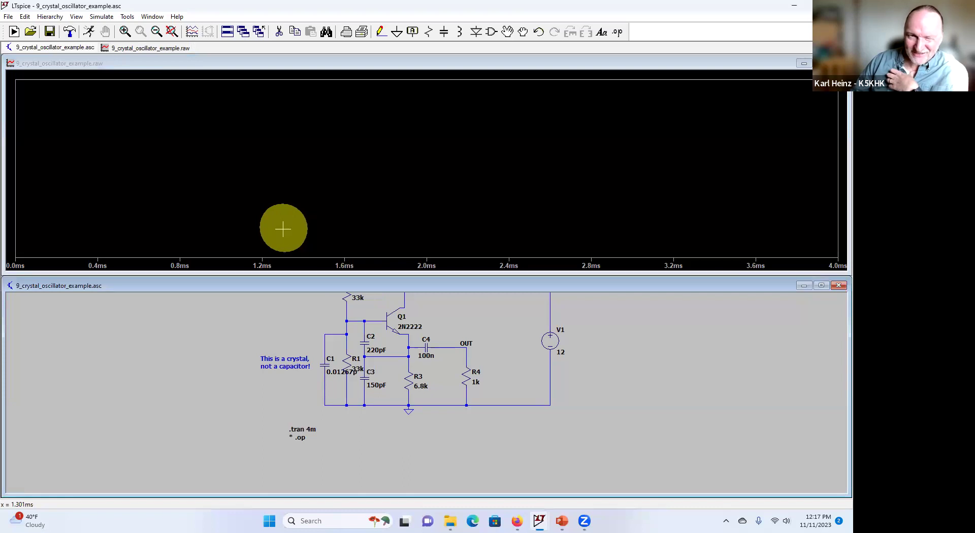
{"action": "left_click", "coordinate": [451, 345]}
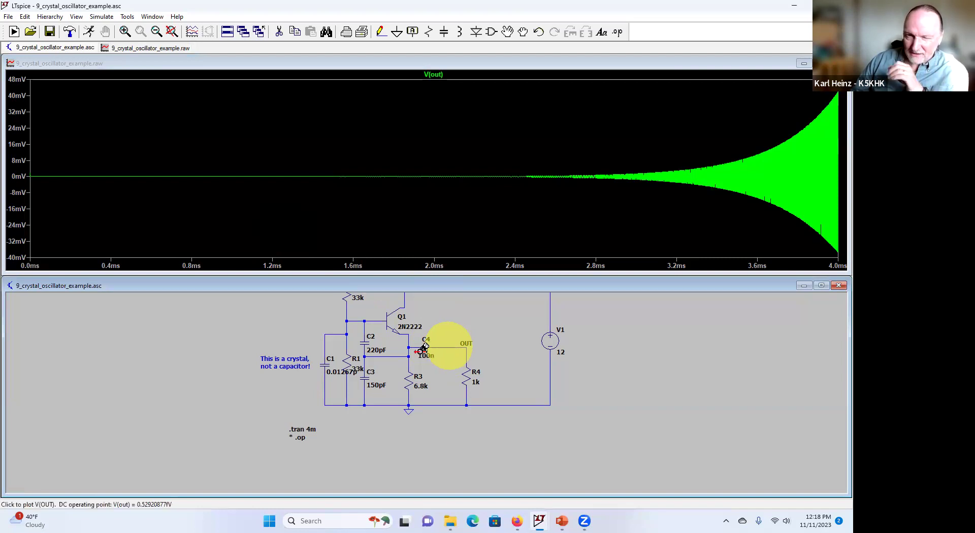
Add the currents through C3, R1 and C2 to the V(out) plot.
{"action": "left_click", "coordinate": [366, 374]}
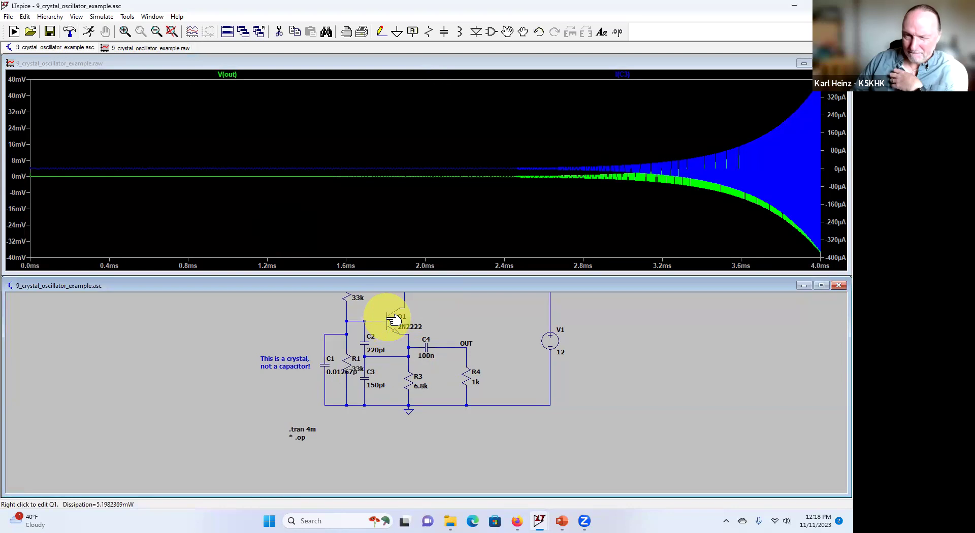
{"action": "left_click", "coordinate": [348, 357]}
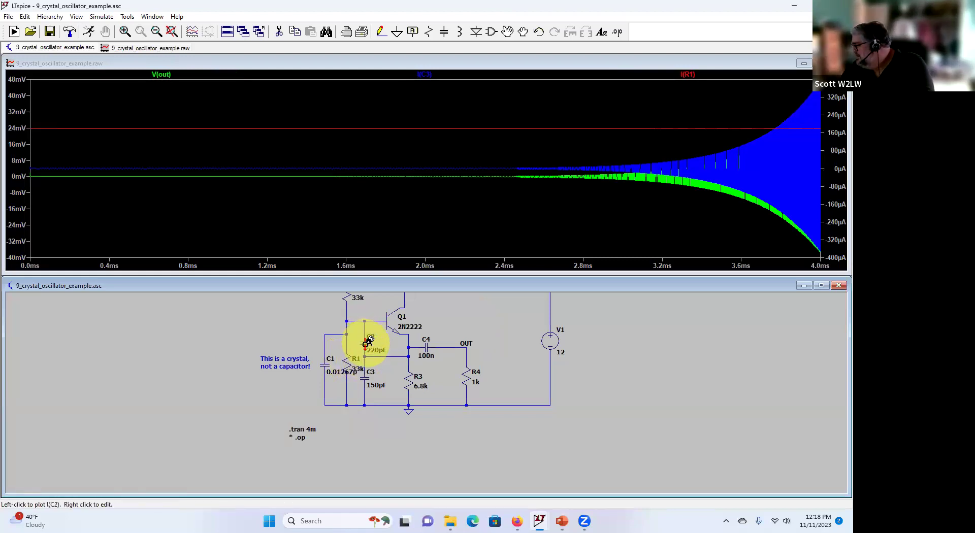
{"action": "left_click", "coordinate": [364, 342]}
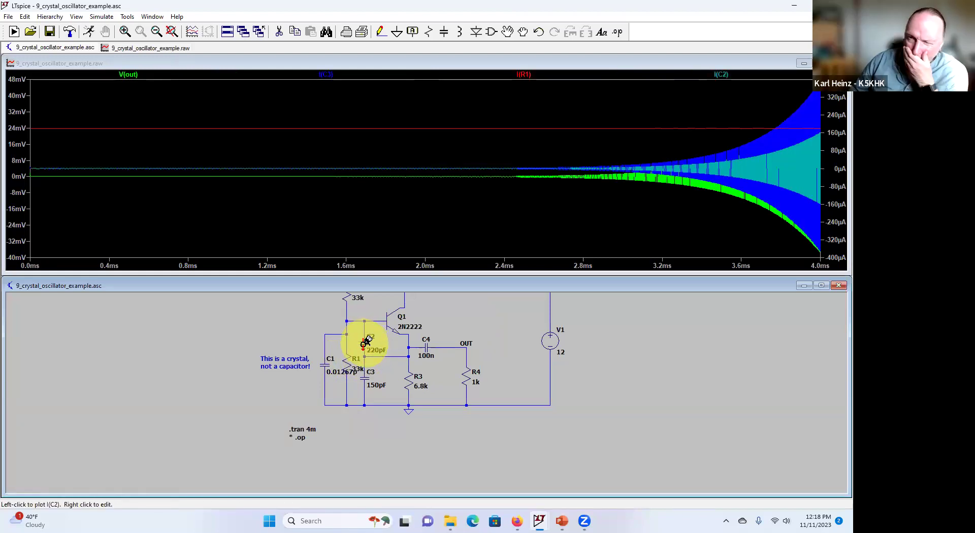